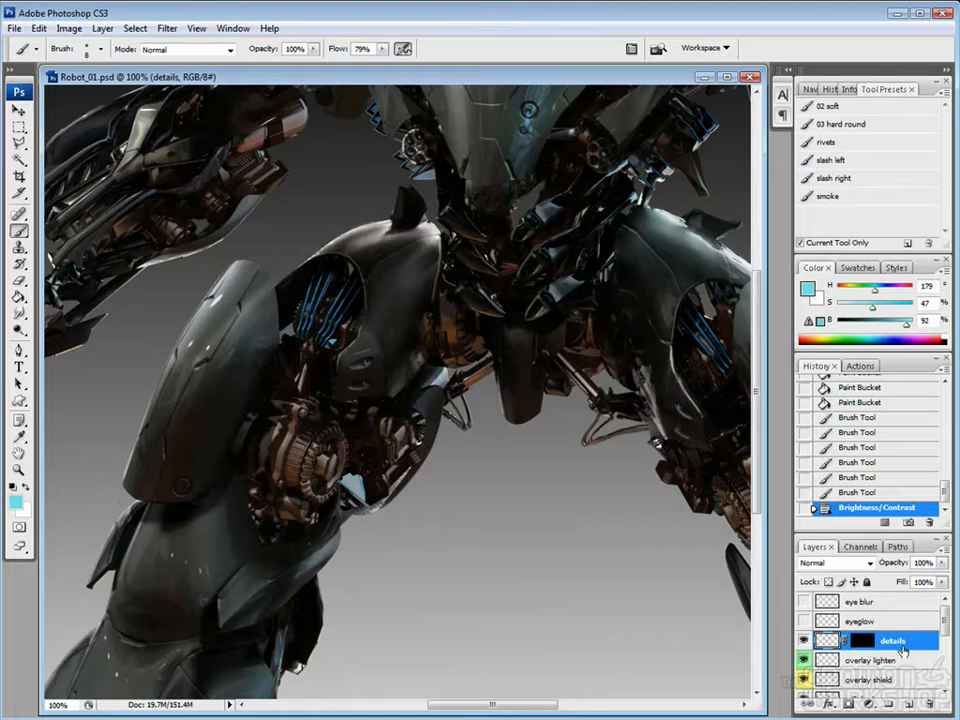
Apply the layer mask of the details layer.
right_click(862, 640)
left_click(898, 688)
Paint sampled dark tones over the machinery below the robot's head on the details layer, working at 200% zoom.
left_click_drag(536, 383, 498, 667)
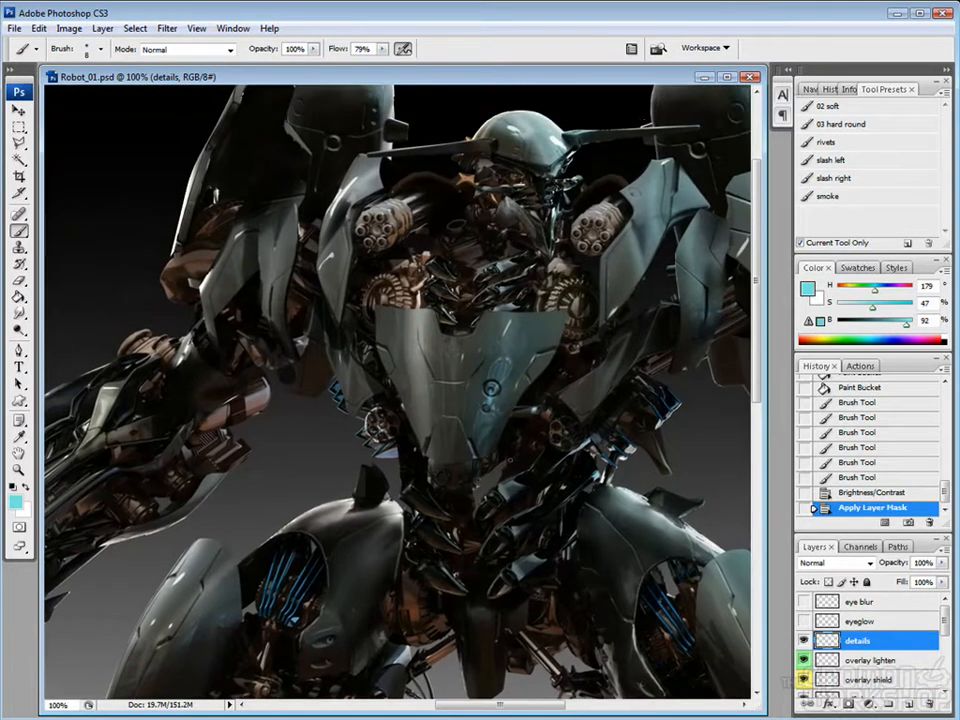
key("ctrl+plus")
left_click_drag(492, 269, 385, 538)
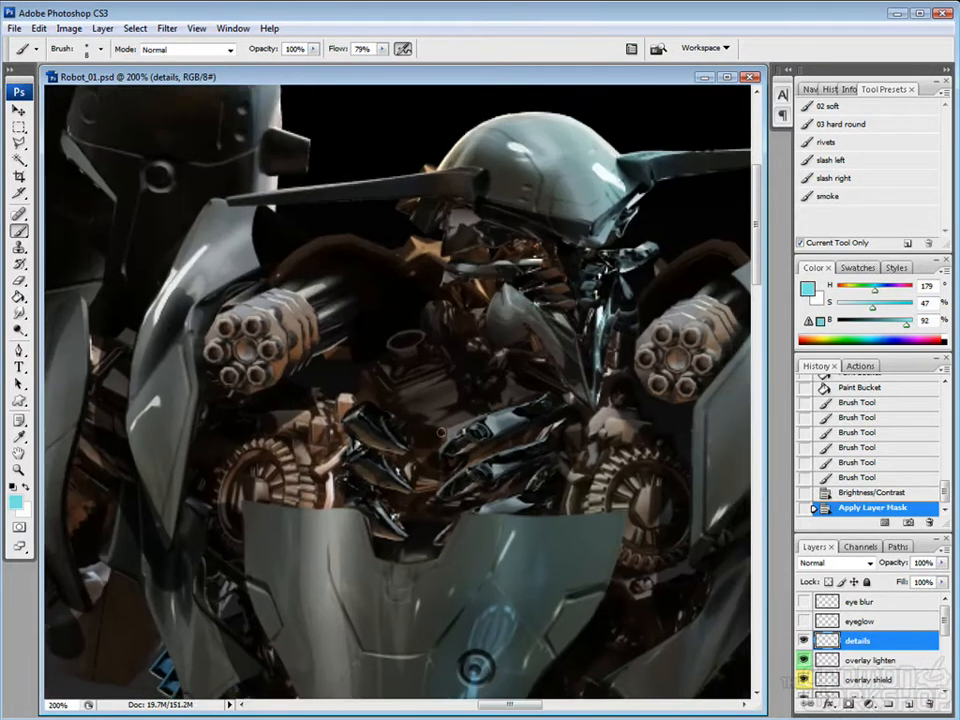
left_click(440, 358, "alt")
left_click_drag(429, 336, 448, 376)
left_click_drag(433, 341, 451, 369)
Reduce the brush size to 5 px and paint finer dark brown shapes into the neck machinery.
key("bracketleft")
key("bracketleft")
key("bracketleft")
left_click(420, 332, "alt")
left_click_drag(408, 318, 439, 366)
left_click_drag(431, 347, 453, 386)
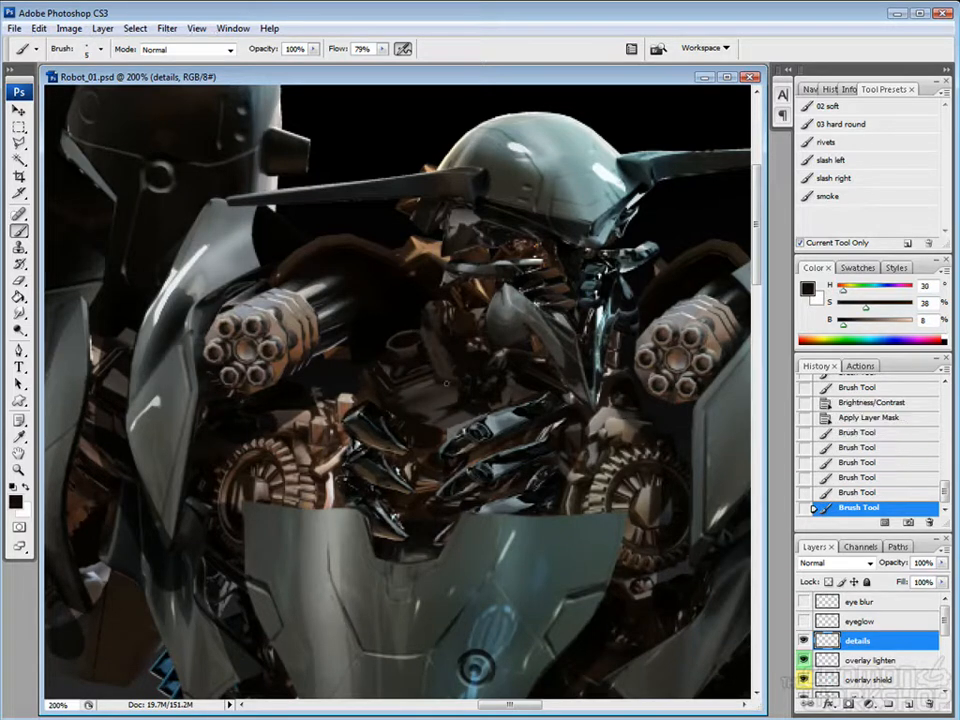
left_click_drag(424, 313, 439, 337)
Sample dark browns and paint shadows into the machinery above the black ribs in the upper chest.
left_click(476, 379, "alt")
left_click_drag(438, 394, 464, 422)
left_click(456, 408, "alt")
left_click(474, 401, "alt")
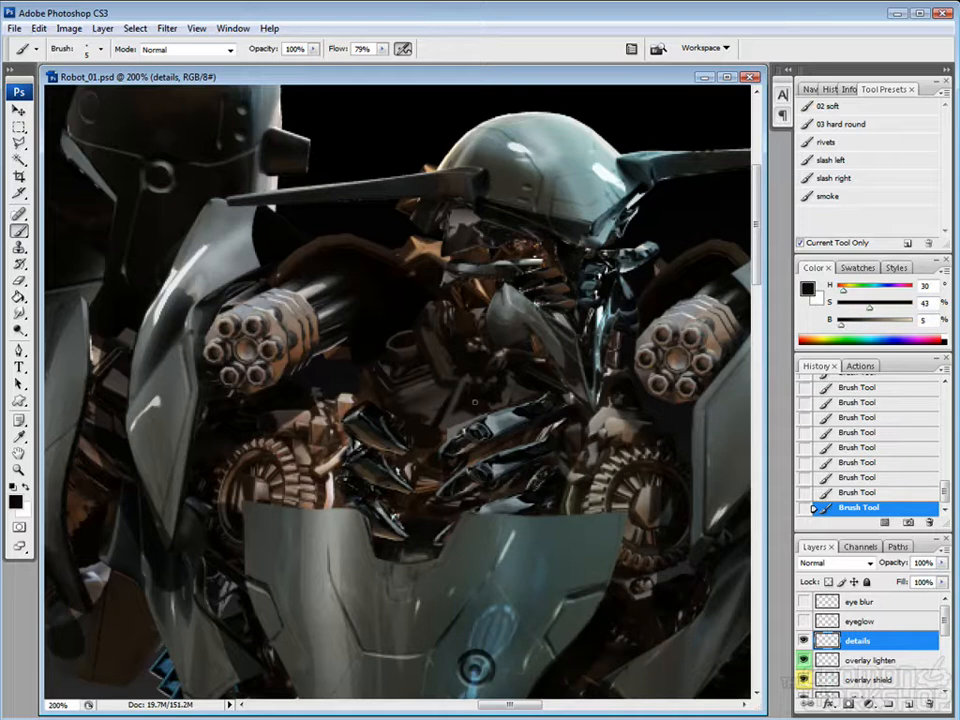
left_click(495, 390, "alt")
left_click(423, 291, "alt")
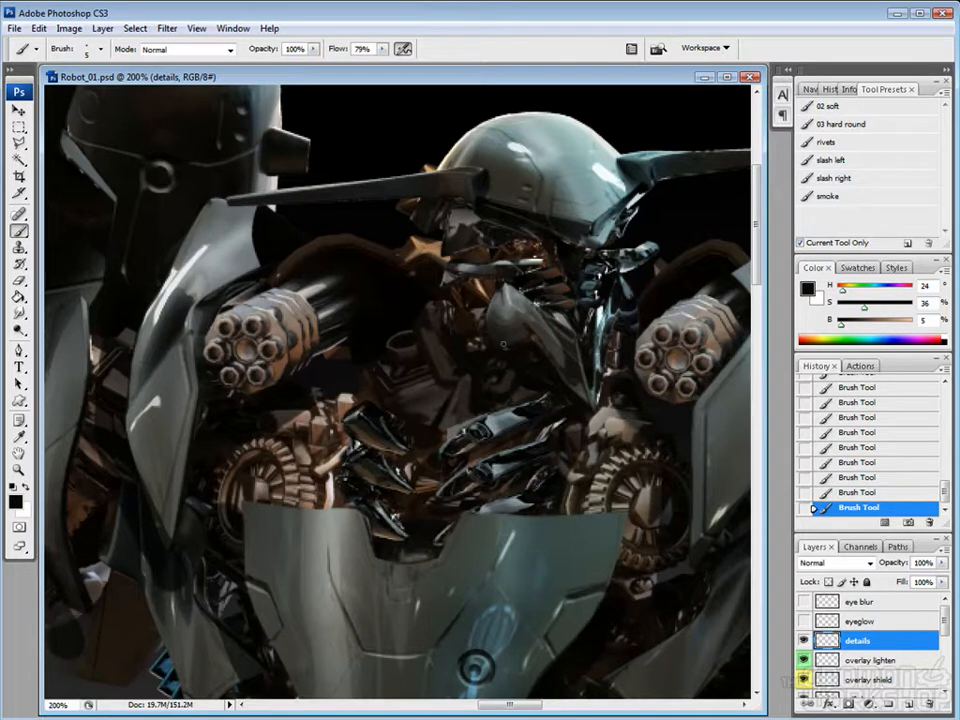
Refine the round pipe opening beside the neck with sampled grey and dark brown strokes.
left_click(318, 205, "alt")
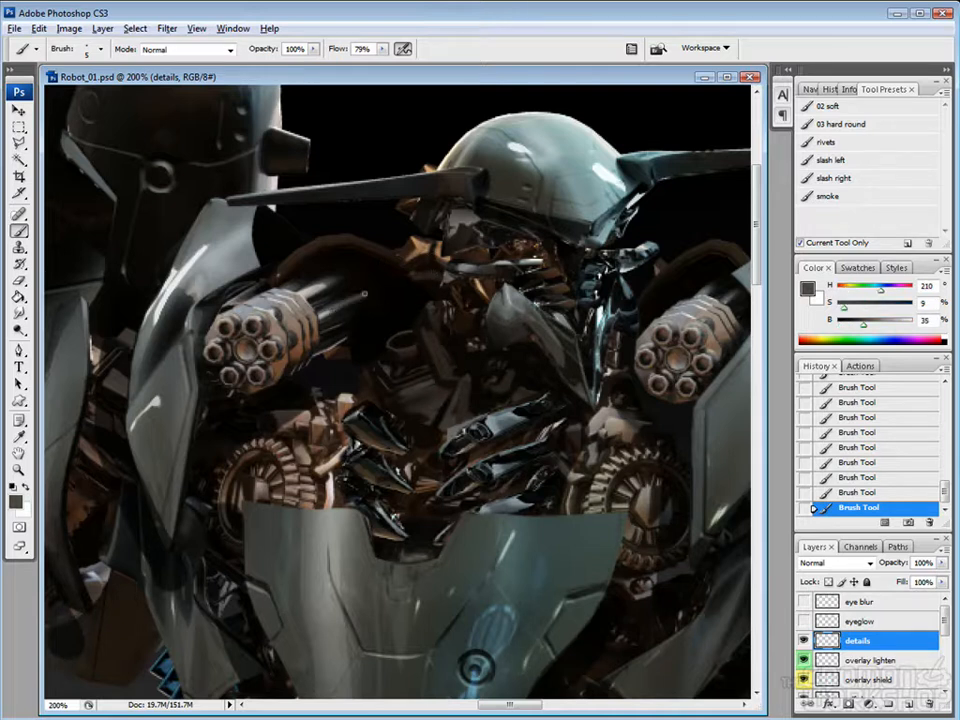
left_click(372, 275, "alt")
key("ctrl+z")
left_click(411, 346, "alt")
left_click_drag(411, 347, 426, 355)
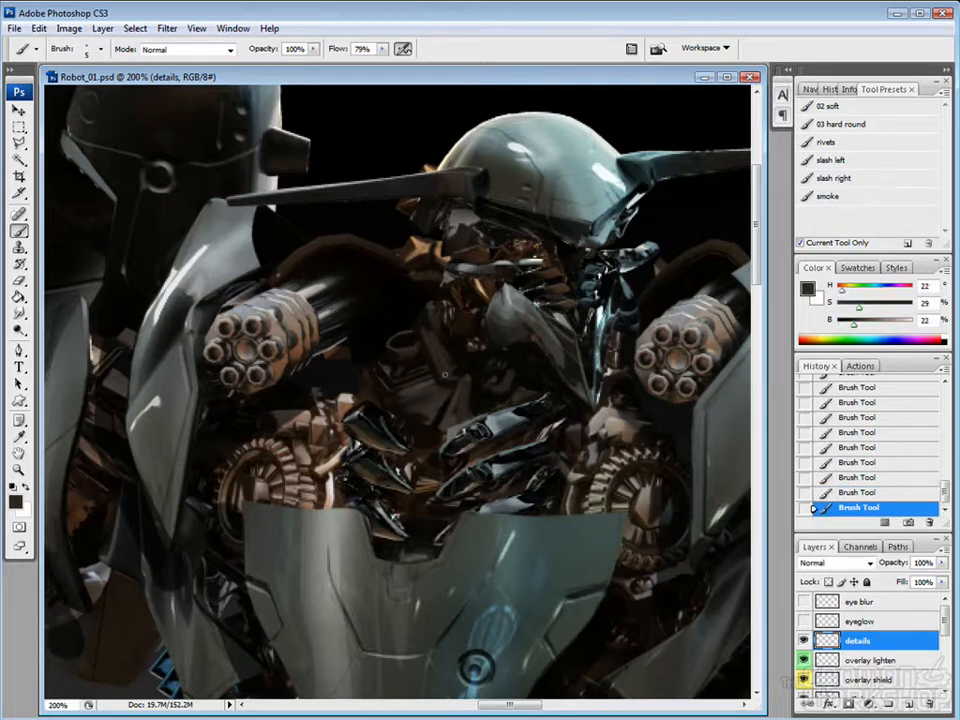
Reduce the brush size to 3 px and define the edges around the pipe opening and neck tubes with sampled dark browns.
left_click(371, 354, "alt")
key("bracketleft")
key("bracketleft")
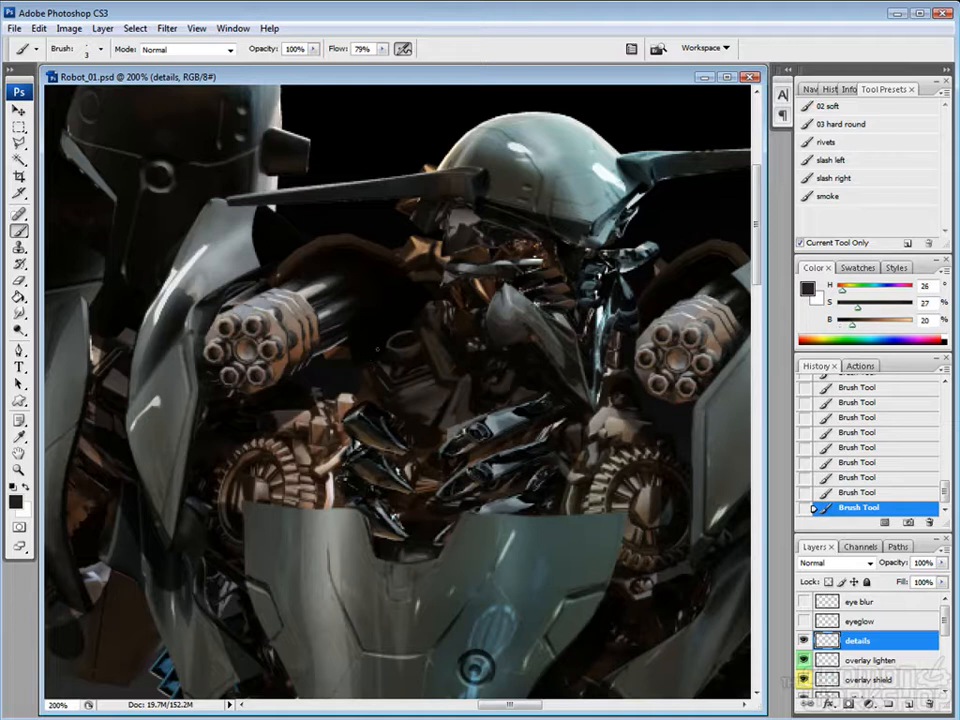
left_click(301, 235, "alt")
left_click(304, 237, "alt")
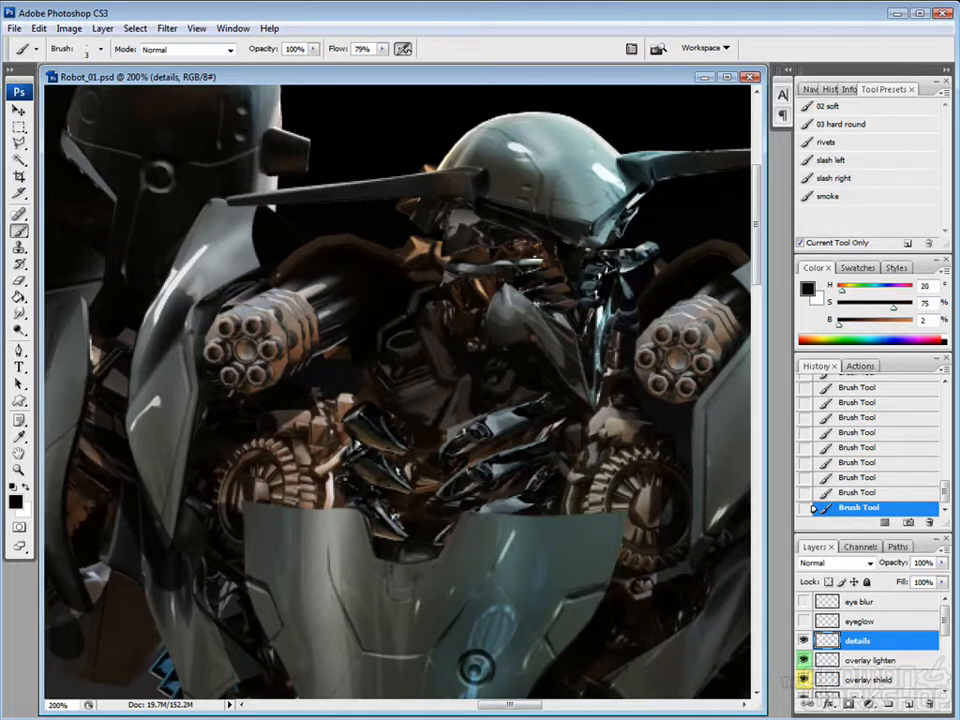
left_click(339, 277, "alt")
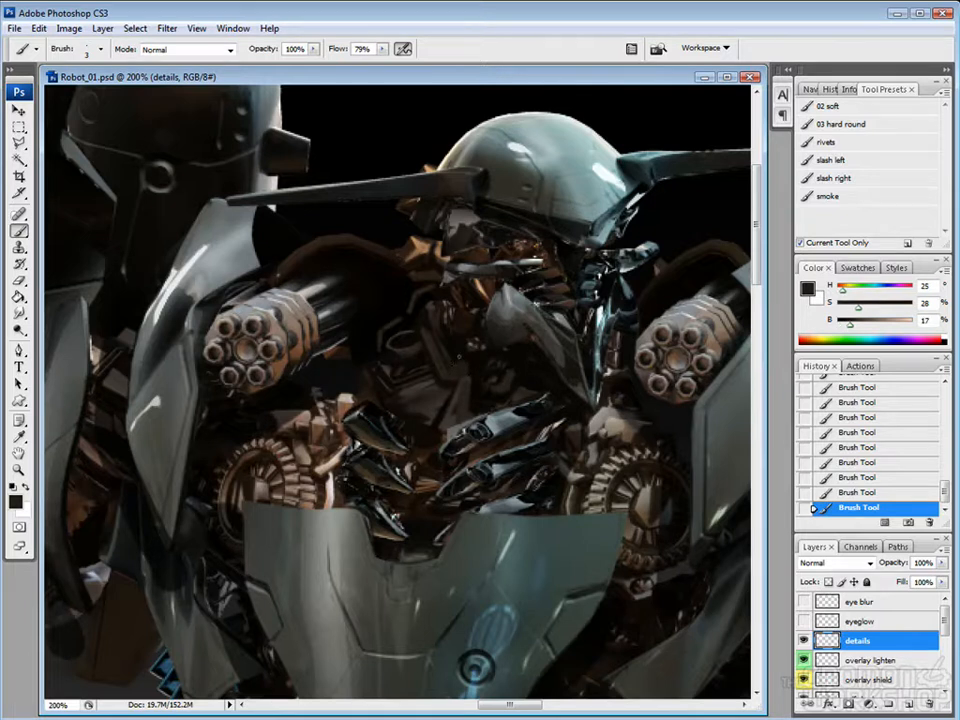
Paint thin sampled dark lines that separate the mechanical parts in the centre of the upper chest.
left_click(358, 275, "alt")
left_click(322, 305, "alt")
left_click(423, 406, "alt")
left_click_drag(482, 422, 450, 433)
left_click(426, 399, "alt")
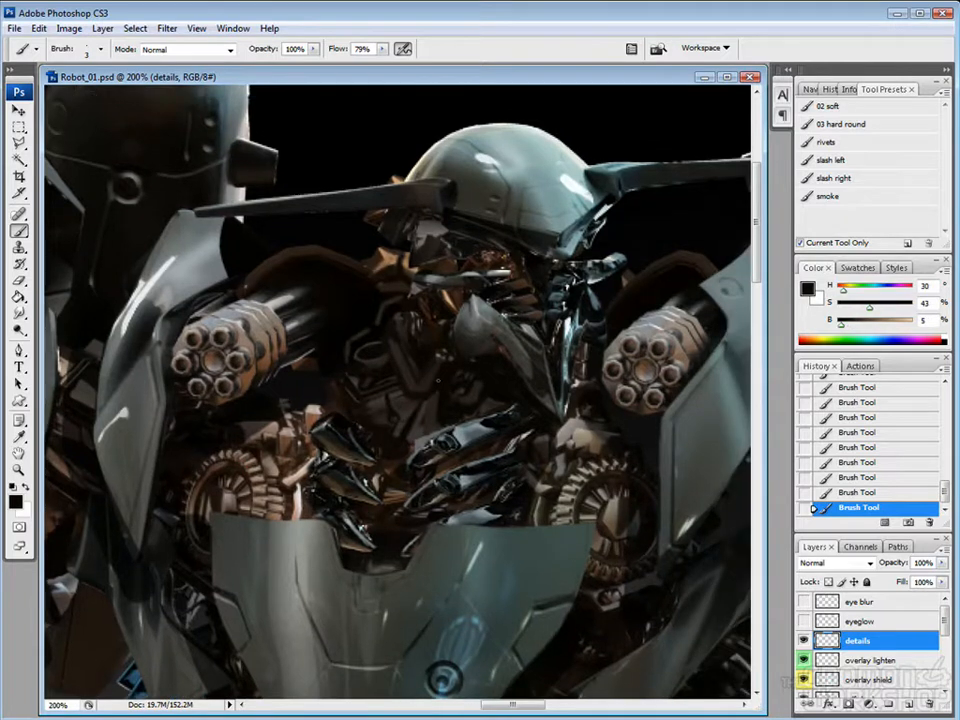
Add small grey-brown and pale grey highlights to the chest machinery between the shoulder cannon and the ribs.
left_click(607, 216, "alt")
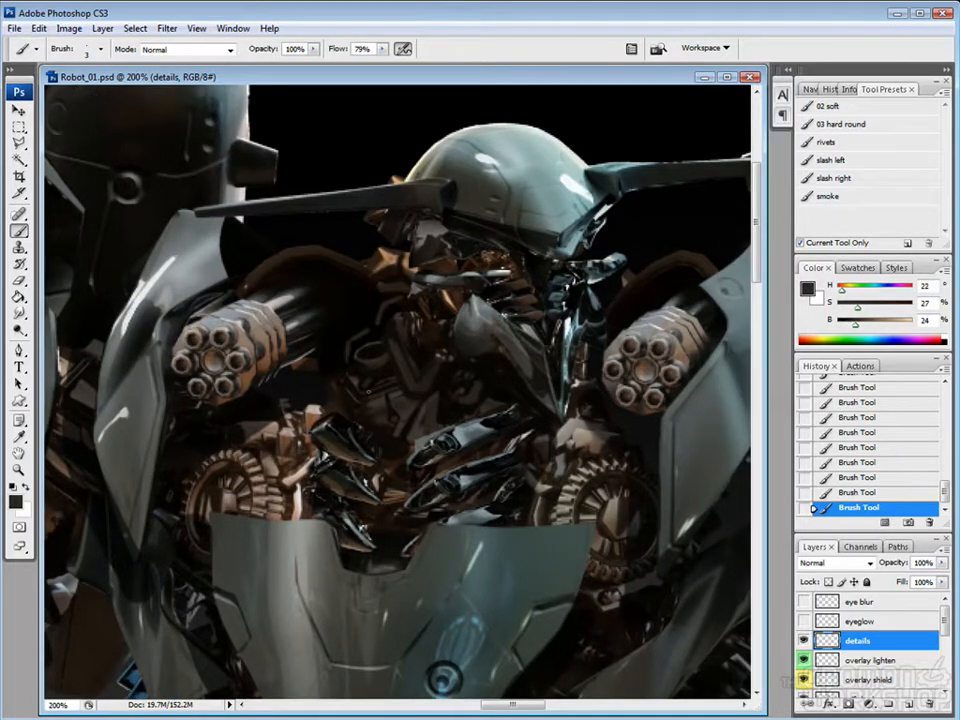
left_click(344, 403, "alt")
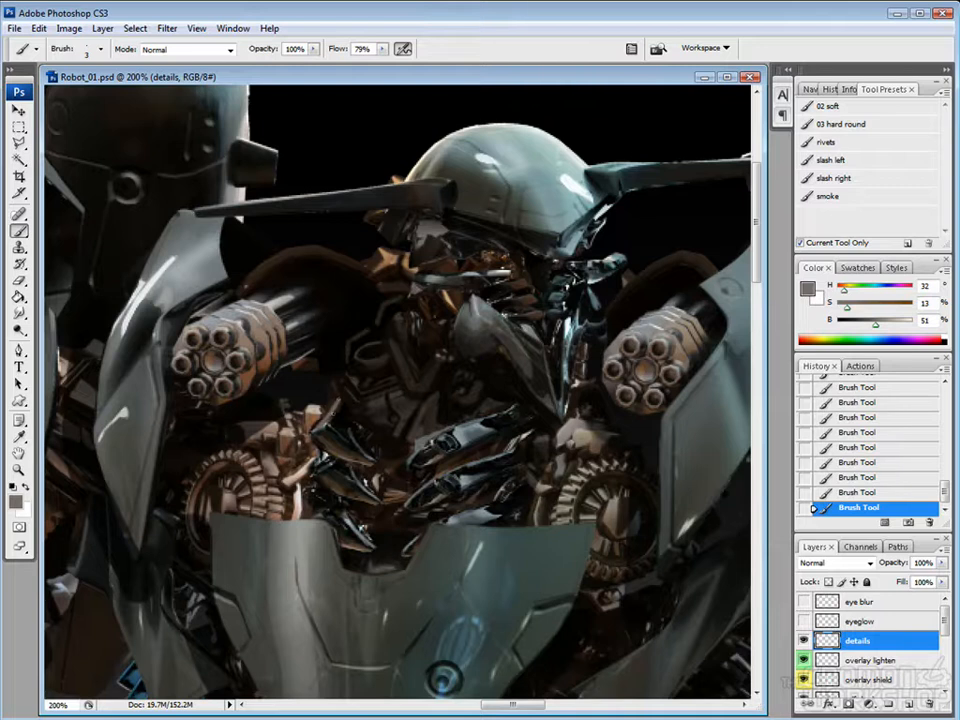
left_click(320, 330, "alt")
left_click(322, 326, "alt")
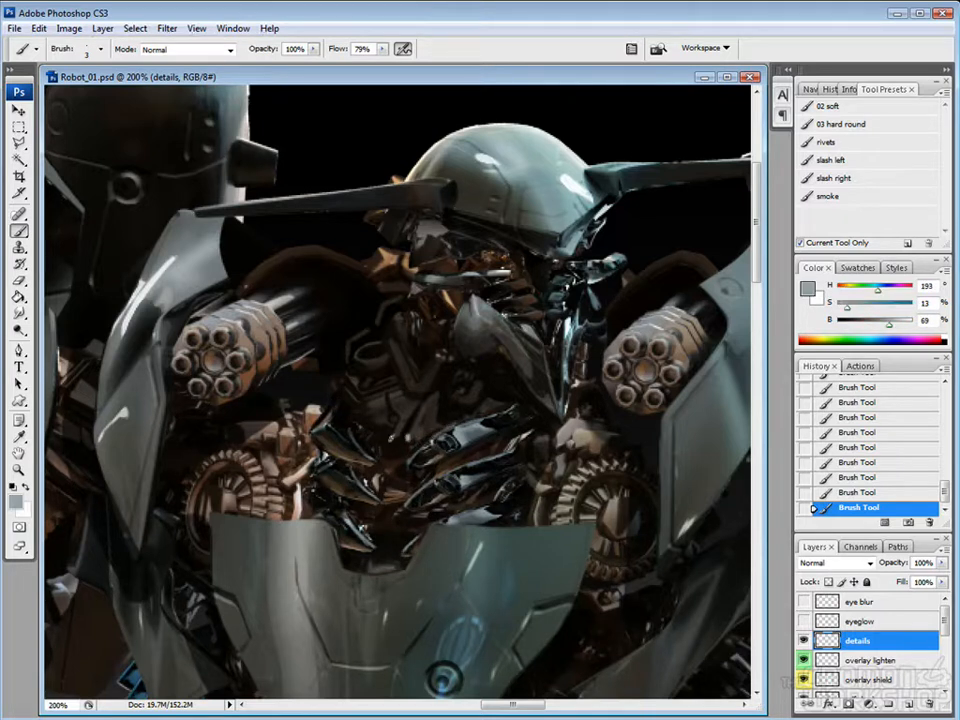
Paint dark sampled tones around the tips of the two jaw plates.
left_click_drag(449, 327, 418, 323)
left_click(418, 323, "alt")
left_click(695, 215, "alt")
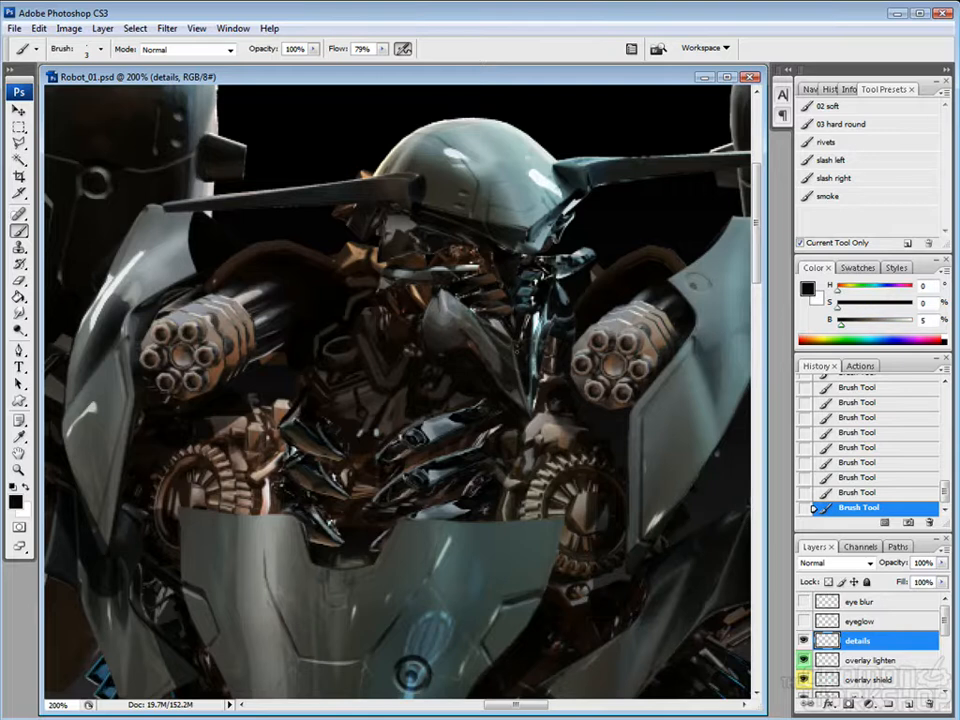
left_click_drag(524, 379, 534, 420)
left_click(410, 230, "alt")
left_click(448, 308, "alt")
Paint the outer edge of the right jaw plate and near-white highlights along both jaw plates.
left_click_drag(561, 289, 575, 339)
left_click(476, 352, "alt")
left_click(408, 232, "alt")
left_click_drag(512, 340, 518, 395)
mouse_move(508, 335)
left_mouse_down()
mouse_move(522, 398)
mouse_move(501, 371)
left_mouse_up()
left_click_drag(421, 292, 433, 307)
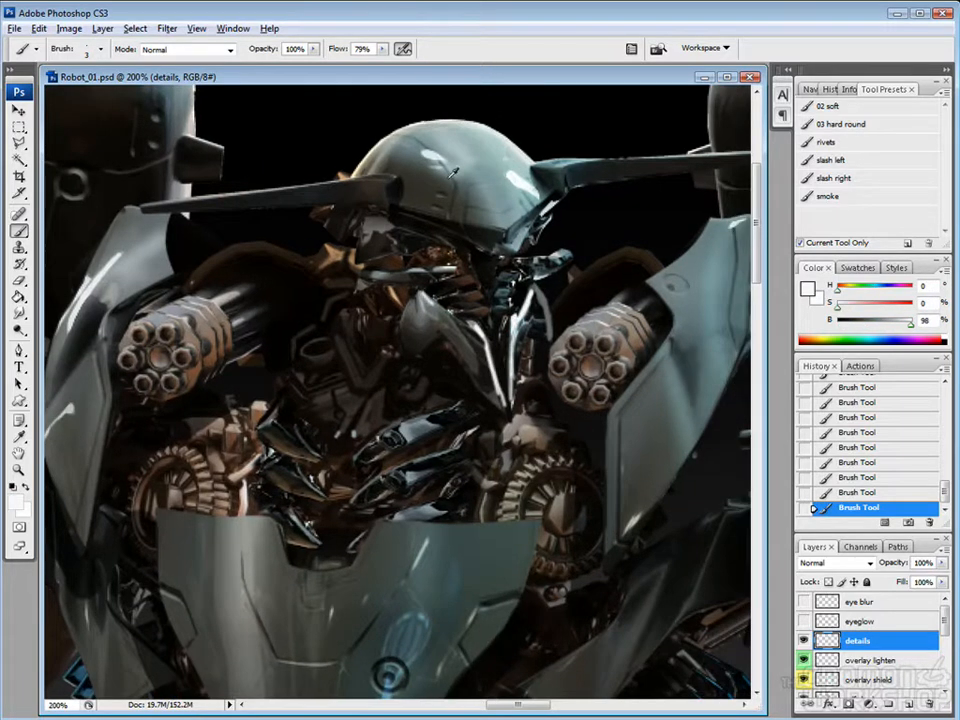
Sample a light grey-green from the helmet and smudge the tones across the left jaw plate.
left_click(448, 179, "alt")
key("[")
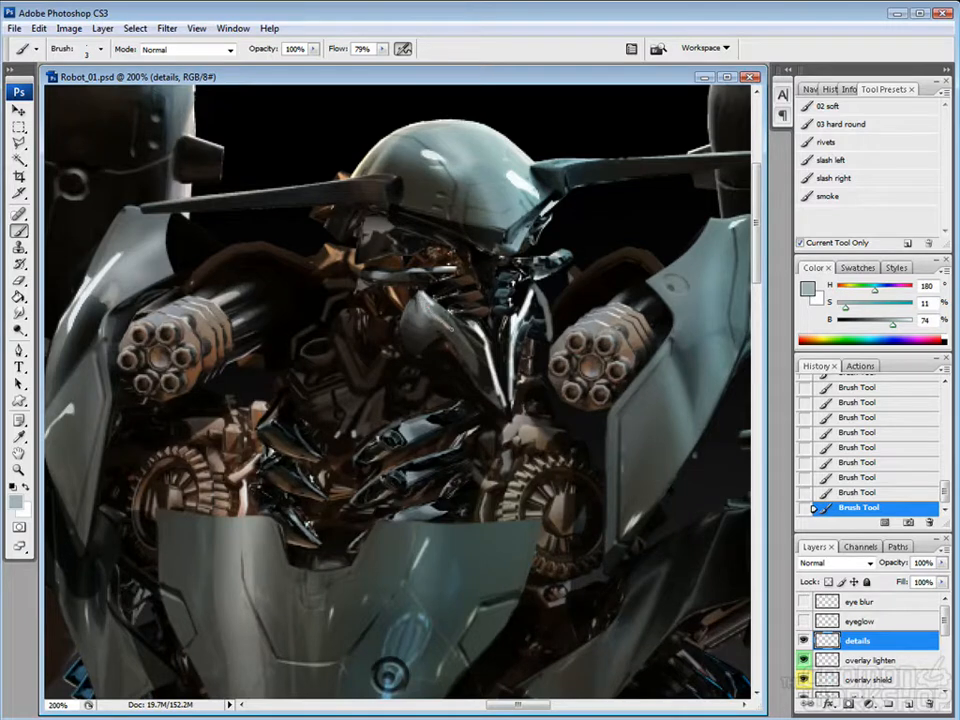
key("r")
left_click_drag(431, 323, 442, 335)
left_click_drag(434, 318, 448, 334)
mouse_move(438, 322)
left_mouse_down()
mouse_move(471, 357)
mouse_move(463, 382)
mouse_move(446, 326)
left_mouse_up()
Set the Smudge strength to 60%, shrink the brush and blend the highlights on both jaw plates.
key("6")
key("[")
mouse_move(434, 306)
left_mouse_down()
mouse_move(449, 323)
mouse_move(440, 315)
left_mouse_up()
left_click_drag(519, 325, 525, 307)
left_click_drag(522, 319, 537, 288)
left_click_drag(537, 293, 514, 355)
Paint sampled tones along the inner edge of the right jaw plate with the Brush.
key("b")
left_click(533, 318, "alt")
mouse_move(529, 318)
left_mouse_down()
mouse_move(522, 345)
mouse_move(529, 320)
left_mouse_up()
left_click(522, 326, "alt")
left_click_drag(523, 325, 514, 385)
left_click_drag(530, 310, 518, 352)
mouse_move(534, 302)
left_mouse_down()
mouse_move(515, 354)
mouse_move(532, 298)
left_mouse_up()
Smudge the upper part of the right jaw plate and repaint its outer edge with sampled tones.
key("r")
mouse_move(533, 299)
left_mouse_down()
mouse_move(522, 328)
mouse_move(548, 317)
left_mouse_up()
key("b")
left_click(539, 308, "alt")
left_click_drag(541, 293, 550, 334)
left_click(541, 318, "alt")
Try a stroke along the left jaw plate's upper edge, undo it and sample new colours from the plates.
left_click_drag(422, 290, 456, 320)
key("ctrl+z")
left_click(447, 308, "alt")
left_click(478, 321, "alt")
Paint sampled light and dark strokes on the metal bars across the mouth and right cheek.
mouse_move(447, 267)
left_mouse_down()
mouse_move(461, 278)
mouse_move(532, 262)
left_mouse_up()
mouse_move(520, 265)
left_mouse_down()
mouse_move(548, 259)
mouse_move(554, 268)
left_mouse_up()
left_click(556, 263, "alt")
left_click(310, 212, "alt")
left_click(404, 203, "alt")
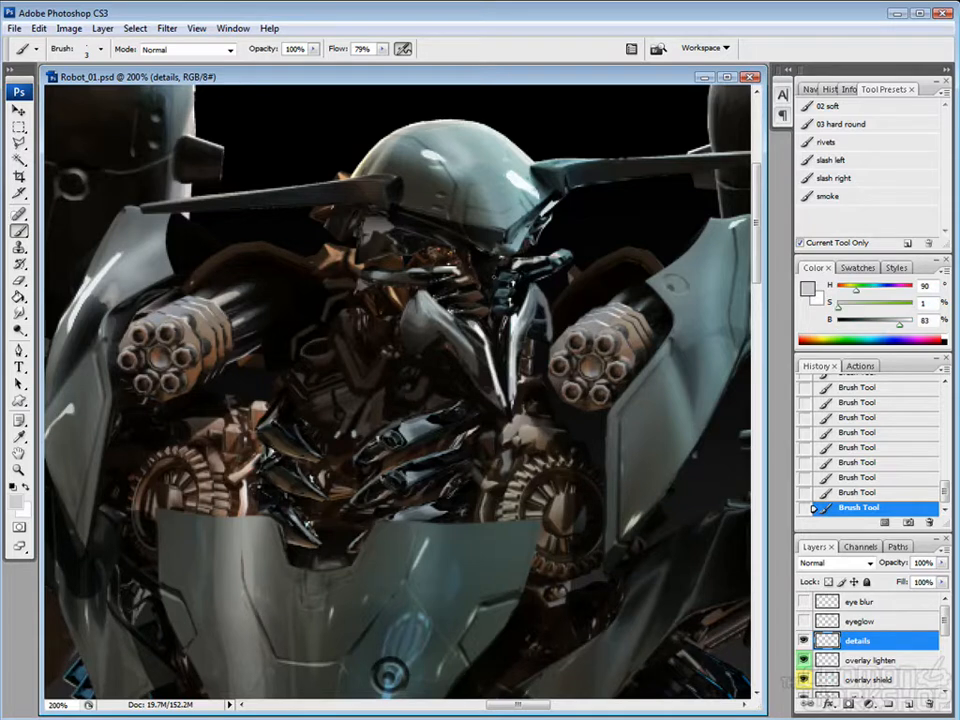
left_click(353, 208, "alt")
Undo the last two brush strokes and restore them to compare the face.
key("ctrl+alt+z")
key("ctrl+alt+z")
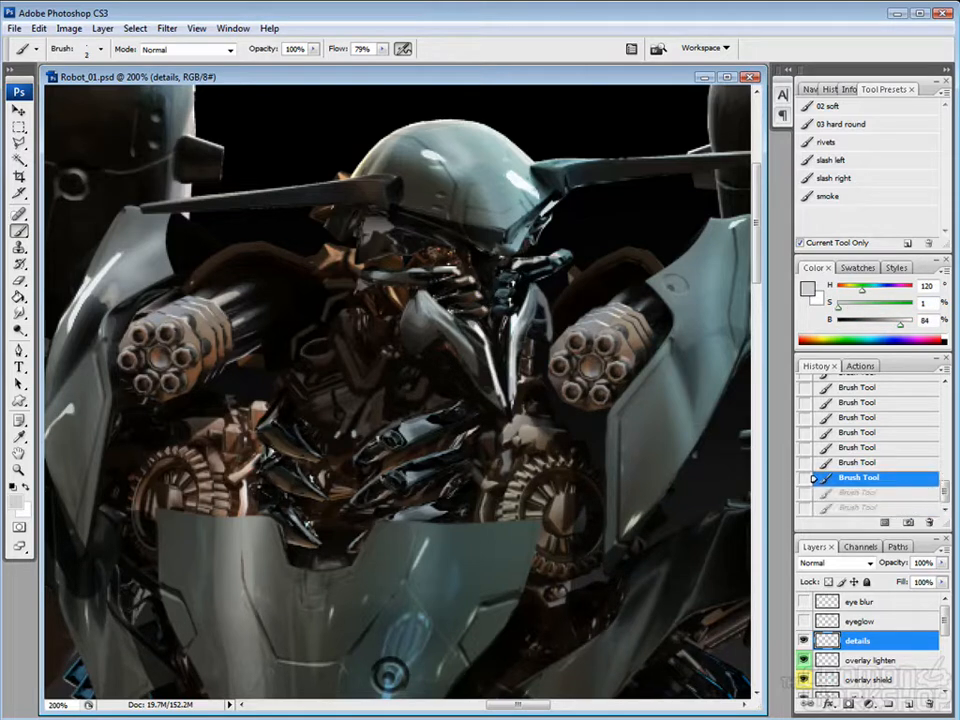
key("ctrl+shift+z")
key("ctrl+shift+z")
Paint dark sampled strokes beside the left temple and under the centre of the helmet rim with a 2 px brush.
left_click_drag(345, 219, 361, 233)
left_click(497, 257, "alt")
left_click(497, 257, "alt")
left_click_drag(491, 264, 508, 235)
left_click(508, 243, "alt")
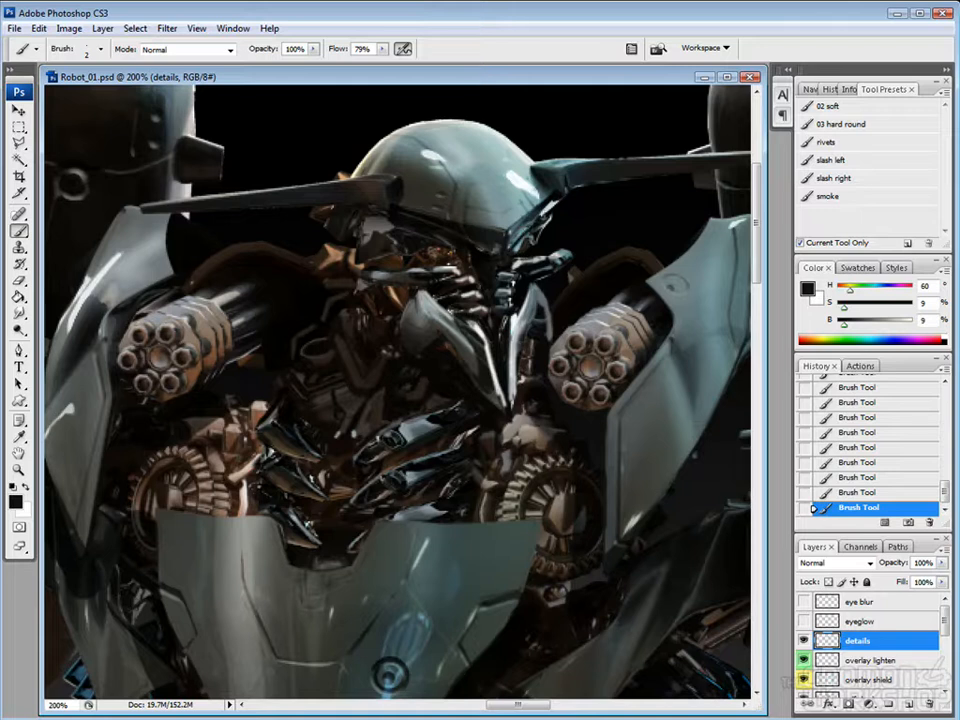
left_click(395, 182, "alt")
left_click(378, 186, "alt")
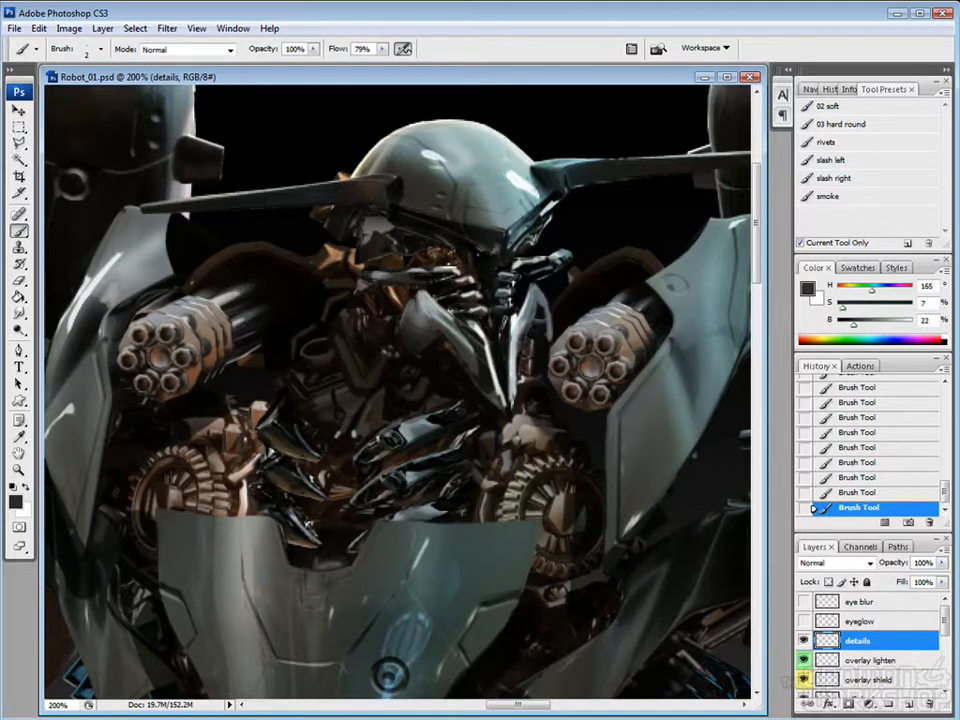
Paint fine dark and light details on the nose section between the eyes and the bars beside it.
left_click(397, 147, "alt")
left_click(498, 327, "alt")
left_click(509, 336, "alt")
left_click(384, 236, "alt")
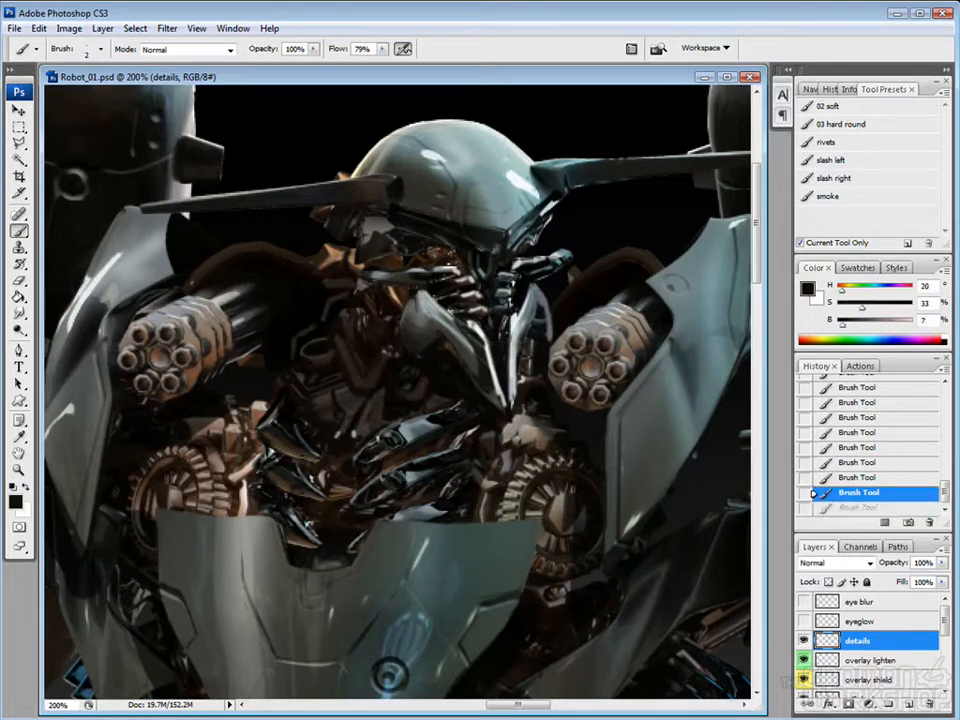
left_click(402, 218, "alt")
left_click(548, 267, "alt")
left_click(525, 283, "alt")
left_click(384, 229, "alt")
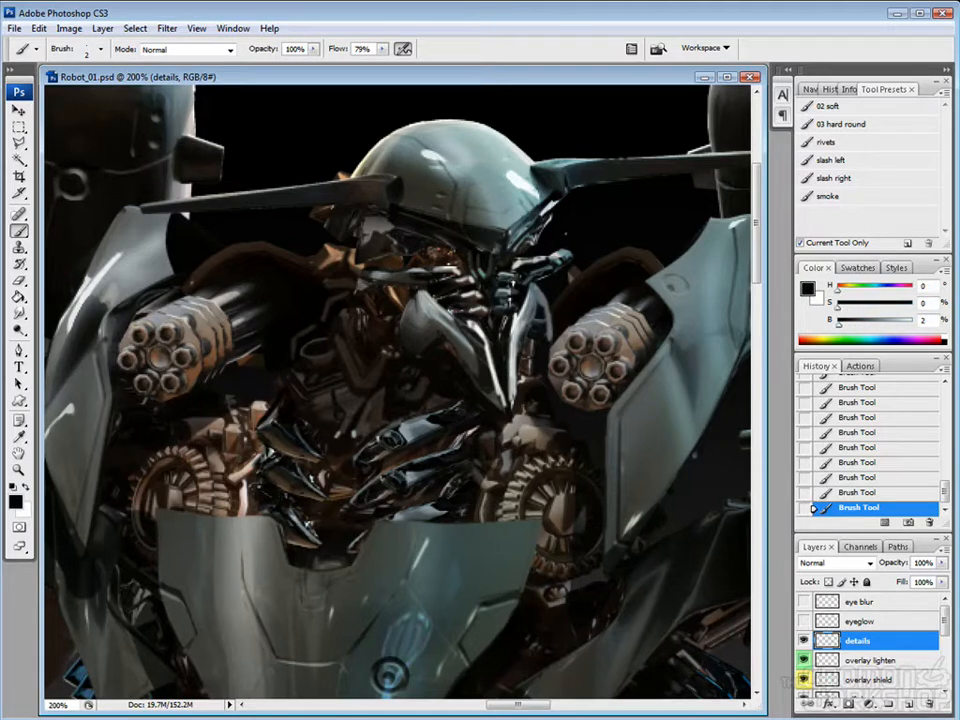
Shade the upper ends of both jaw plates with sampled tones.
left_click(538, 332, "alt")
left_click(543, 336, "alt")
left_click(402, 303, "alt")
left_click(408, 322, "alt")
left_click_drag(424, 329, 415, 304)
left_click_drag(529, 333, 538, 293)
Paint fine shading and a raised edge on the upper part of the left jaw plate.
mouse_move(433, 310)
left_mouse_down()
mouse_move(446, 320)
mouse_move(421, 334)
left_mouse_up()
left_click(428, 302, "alt")
left_click_drag(437, 334, 450, 344)
left_click(408, 322, "alt")
mouse_move(413, 308)
left_mouse_down()
mouse_move(421, 332)
mouse_move(422, 302)
left_mouse_up()
left_click(416, 315, "alt")
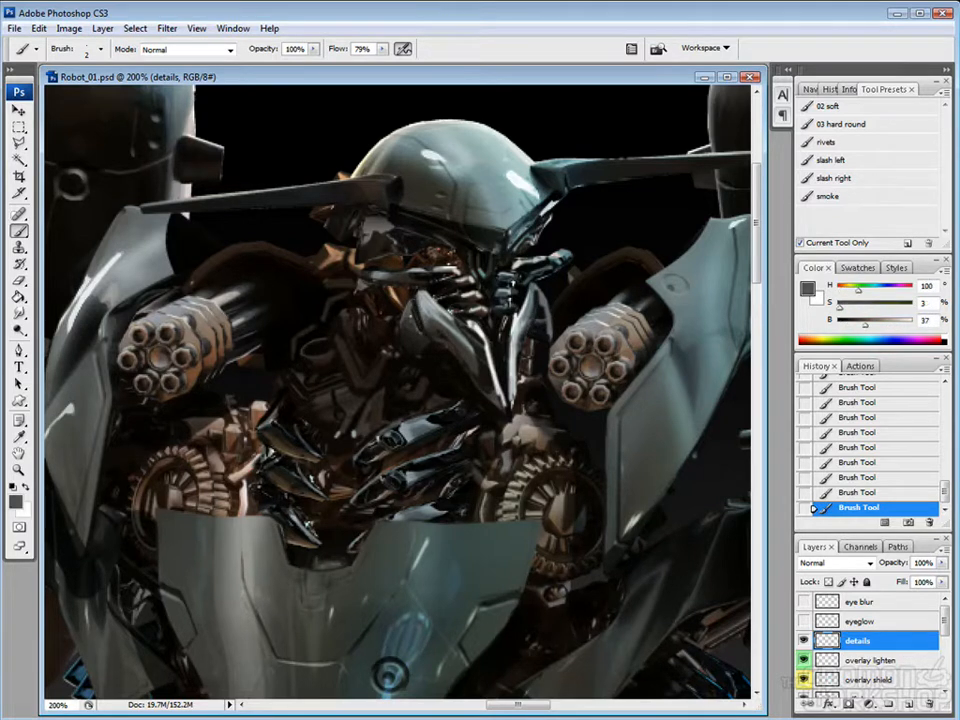
Paint matching fine shading and edge details on the upper part of the right jaw plate.
left_click(543, 300, "alt")
left_click(534, 298, "alt")
left_click_drag(529, 308, 536, 287)
mouse_move(529, 325)
left_mouse_down()
mouse_move(538, 292)
mouse_move(543, 320)
left_mouse_up()
left_click(543, 306, "alt")
left_click(538, 304, "alt")
Repaint the grey plate beside the left eye and the nose area with sampled dark and mid-grey tones.
left_click(405, 248, "alt")
left_click(361, 191, "alt")
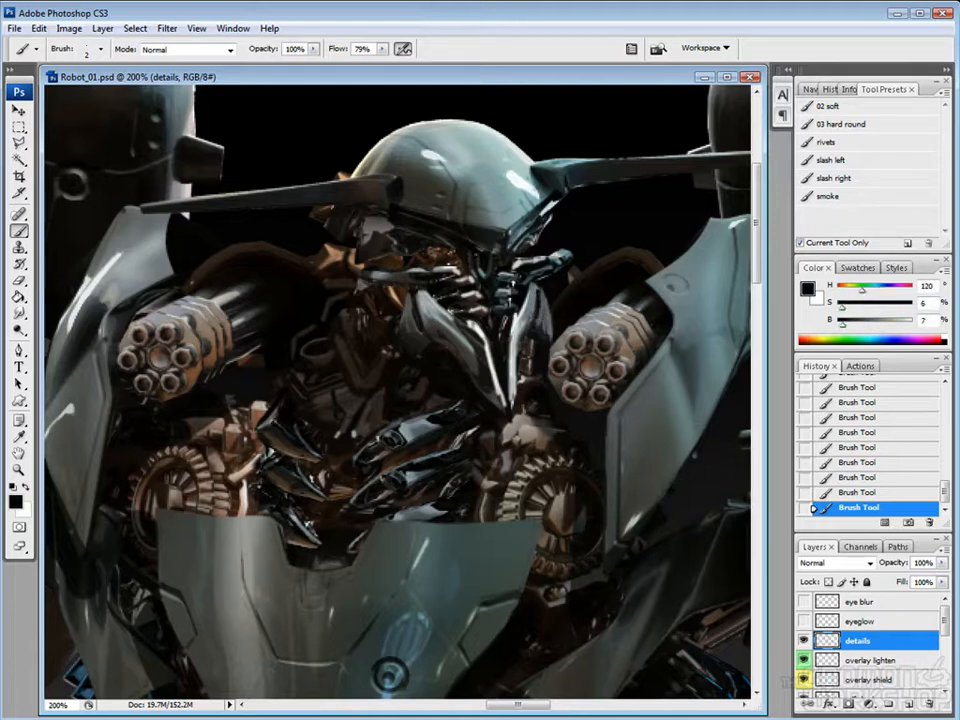
left_click(470, 256, "alt")
left_click(485, 262, "alt")
left_click(476, 258, "alt")
left_click(497, 262, "alt")
left_click(398, 235, "alt")
mouse_move(386, 231)
left_mouse_down()
mouse_move(366, 243)
mouse_move(390, 228)
mouse_move(367, 235)
mouse_move(368, 226)
left_mouse_up()
left_click(274, 174, "alt")
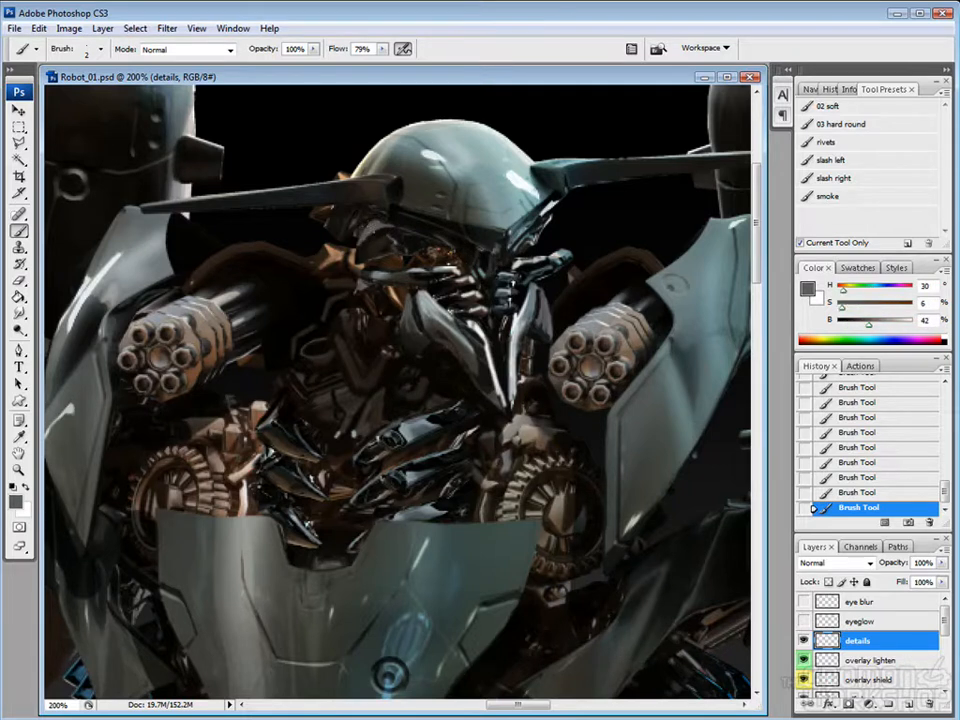
Add fine grey-green edge highlights to the metal parts below the helmet rim.
left_click(405, 162, "alt")
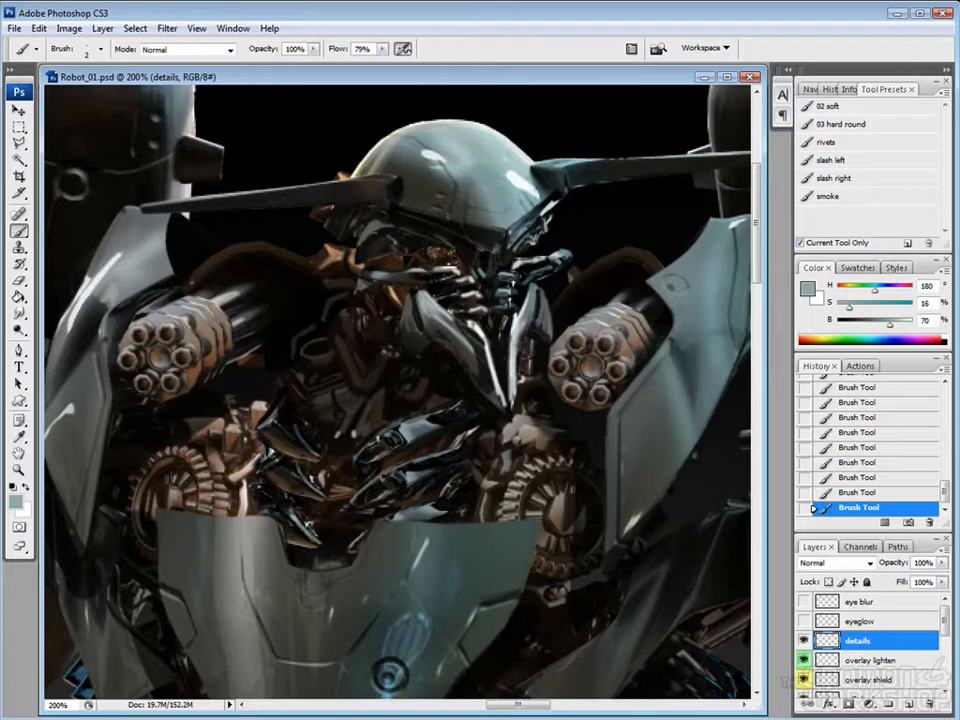
left_click(405, 190, "alt")
left_click(435, 254, "alt")
left_click(402, 297, "alt")
left_click(406, 294, "alt")
Paint small metal shapes beside the right eye and dark accents around the eye area.
left_click(434, 289, "alt")
left_click(437, 287, "alt")
mouse_move(435, 285)
left_mouse_down()
mouse_move(441, 290)
mouse_move(455, 268)
mouse_move(440, 252)
left_mouse_up()
left_click(445, 258, "alt")
left_click(437, 250, "alt")
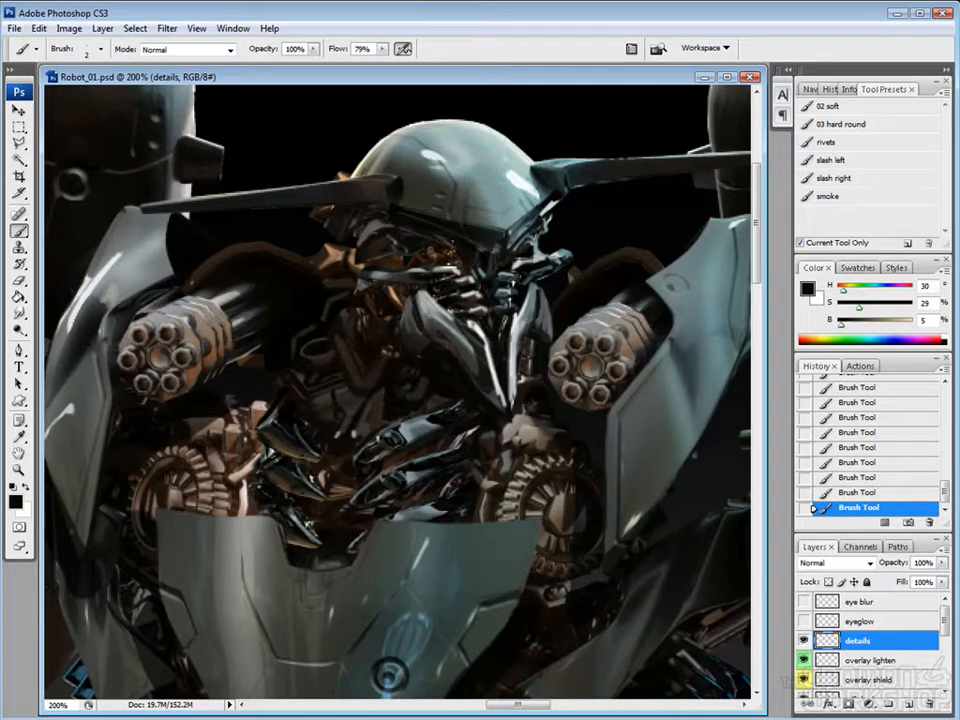
Refine the left eye socket with sampled dark brown and near-black strokes.
left_click(438, 253, "alt")
left_click(440, 253, "alt")
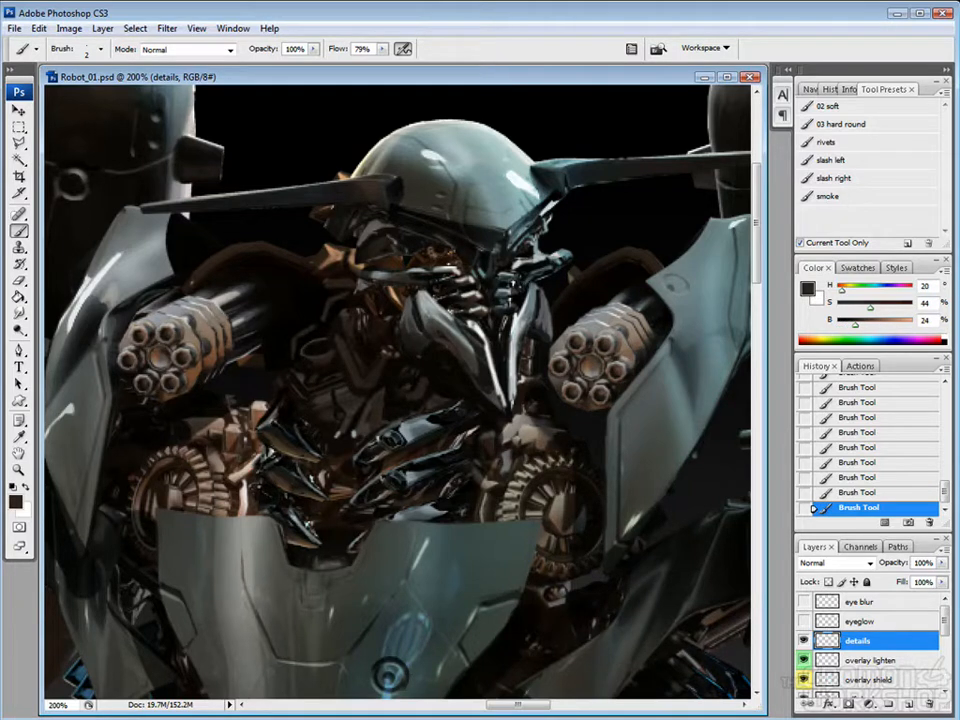
left_click(396, 218, "alt")
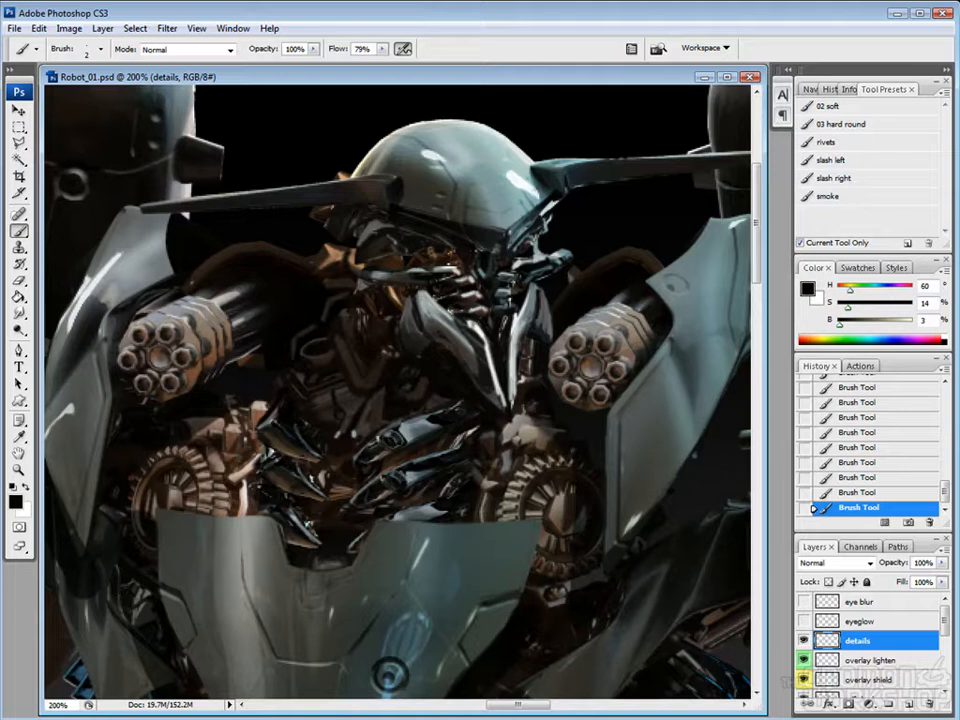
left_click(640, 230, "alt")
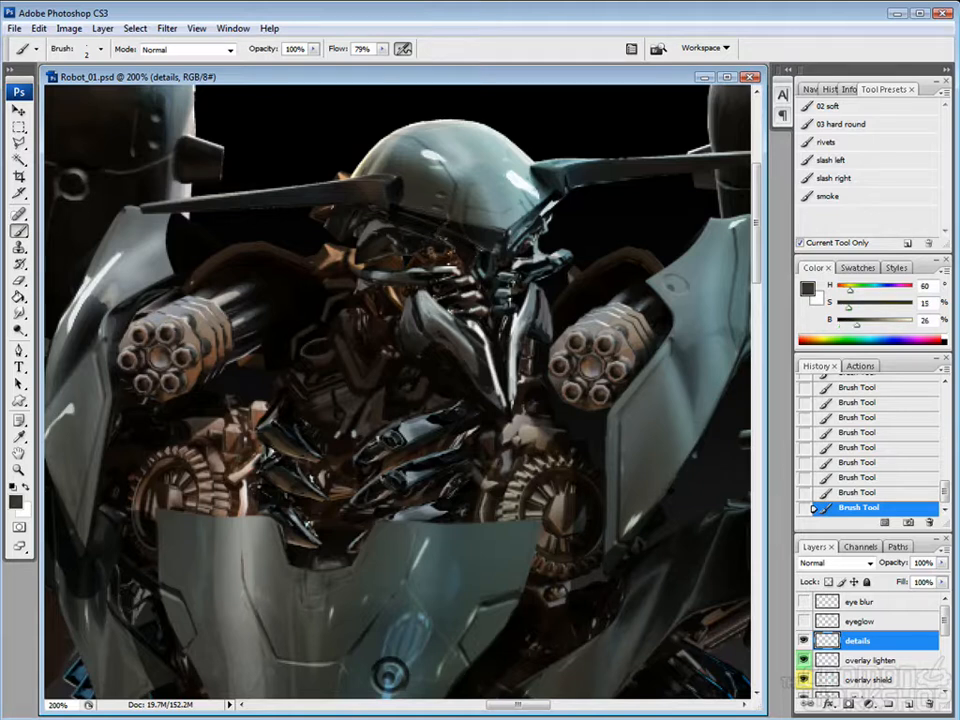
left_click(642, 242, "alt")
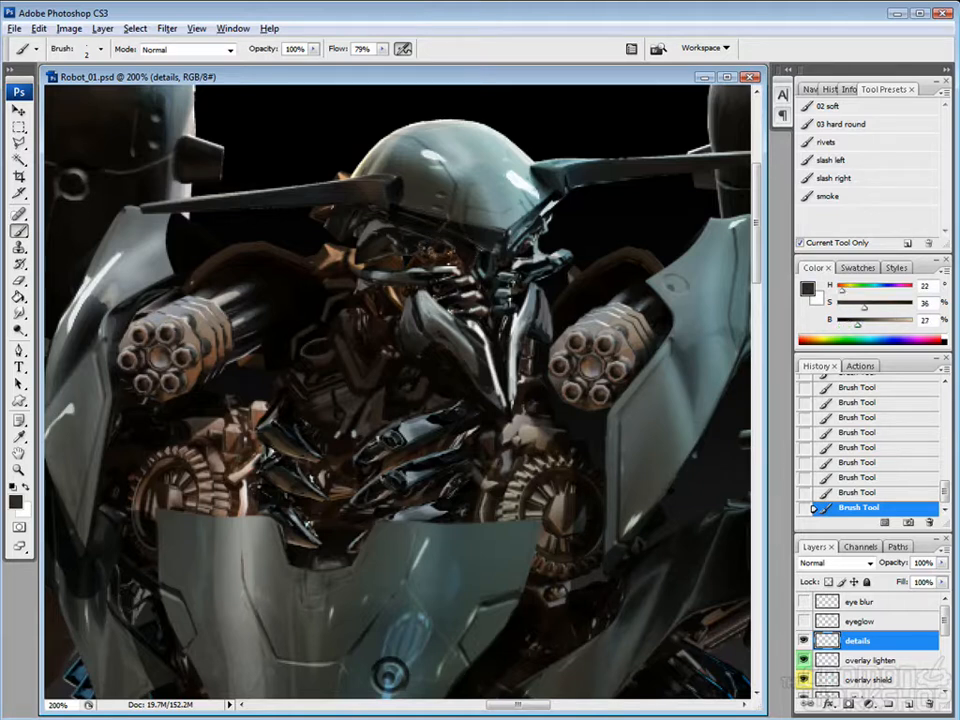
Paint sampled dark blue-grey details on the metal parts beside the right eye.
left_click(632, 222, "alt")
left_click(533, 246, "alt")
left_click(535, 245, "alt")
left_click(536, 243, "alt")
left_click(530, 254, "alt")
left_click(408, 194, "alt")
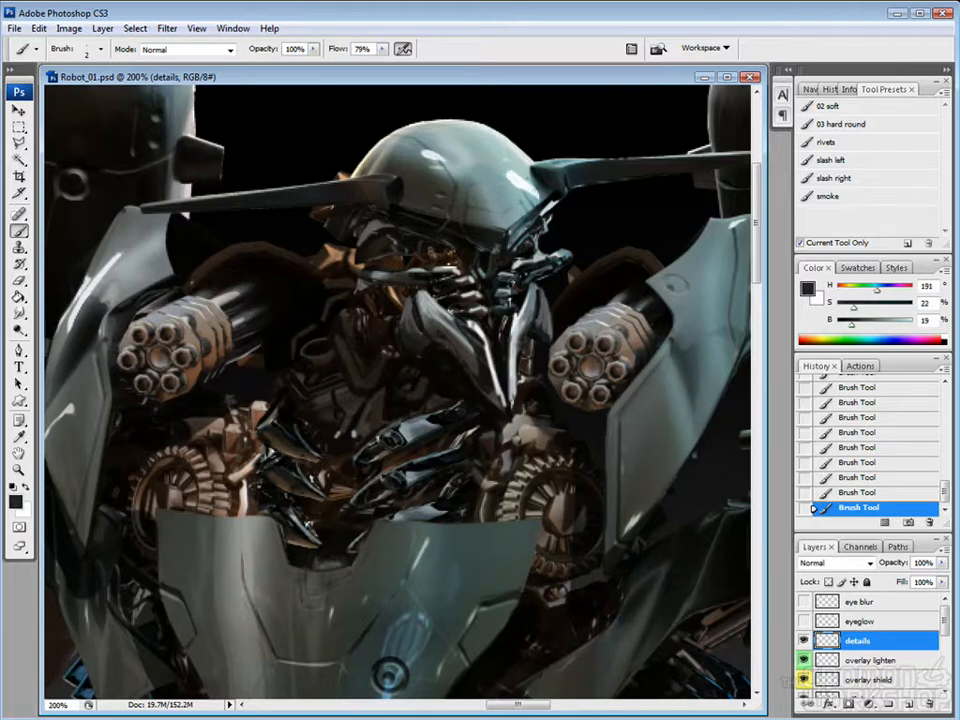
Cut back the outer end of the right cheek bar with sampled near-black background tones.
left_click(637, 243, "alt")
left_click(641, 231, "alt")
left_click(630, 218, "alt")
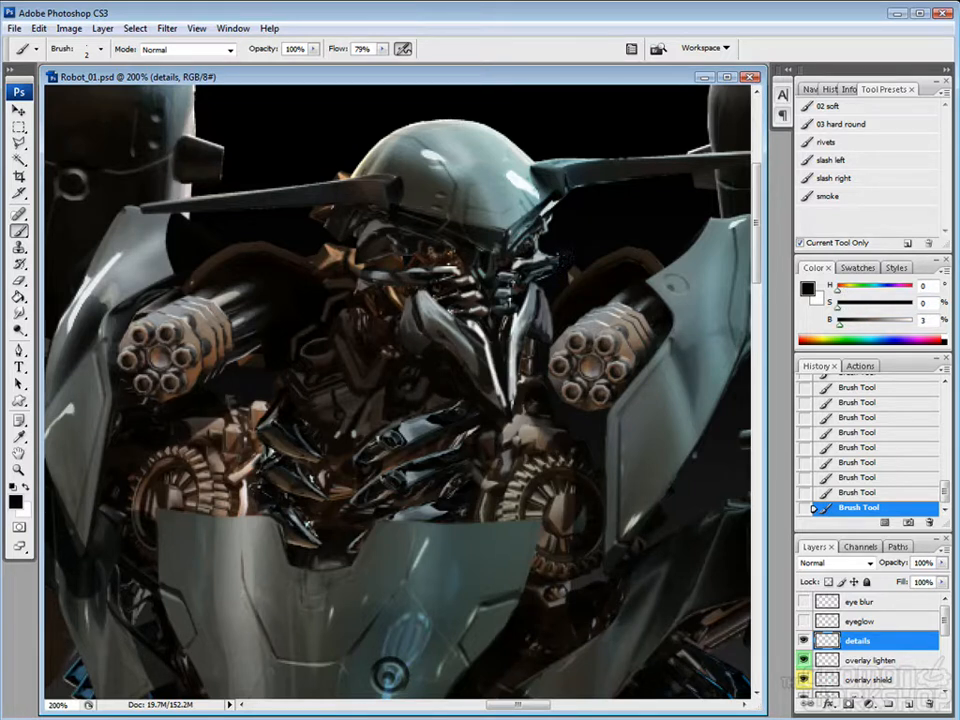
left_click(633, 243, "alt")
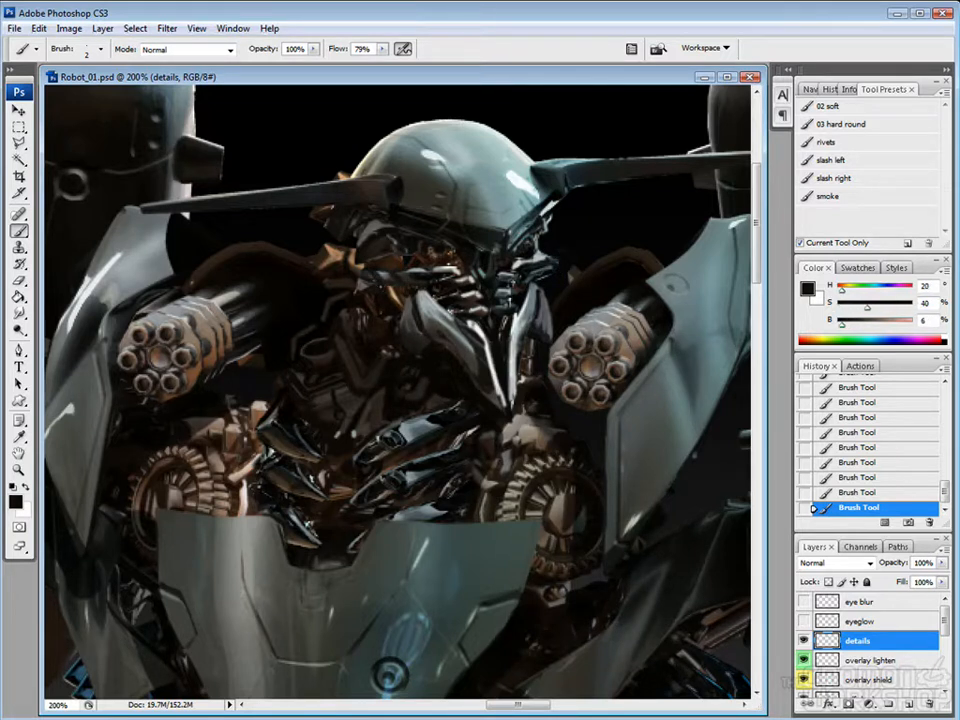
Cut back the outer end of the left cheek bar with sampled dark brown and near-black tones.
left_click(385, 277, "alt")
left_click(383, 279, "alt")
left_click(426, 289, "alt")
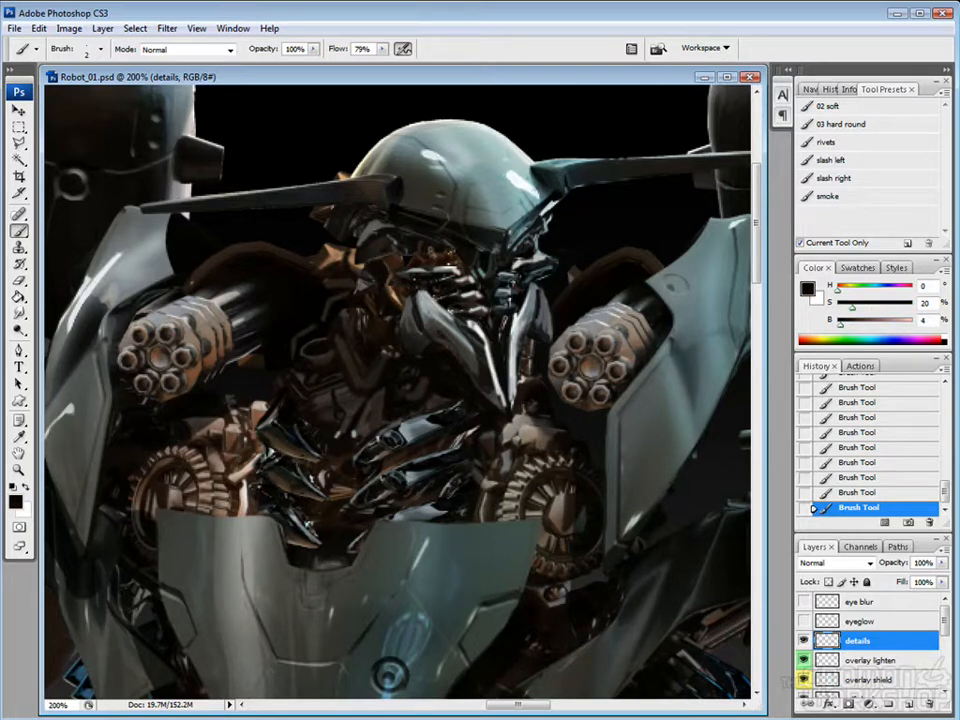
Refine the inner edge of the right jaw tusk with sampled near-black and dark grey strokes.
left_click(491, 264, "alt")
left_click(493, 265, "alt")
left_click(367, 204, "alt")
left_click_drag(531, 309, 503, 388)
left_click(514, 332, "alt")
left_click(507, 372, "alt")
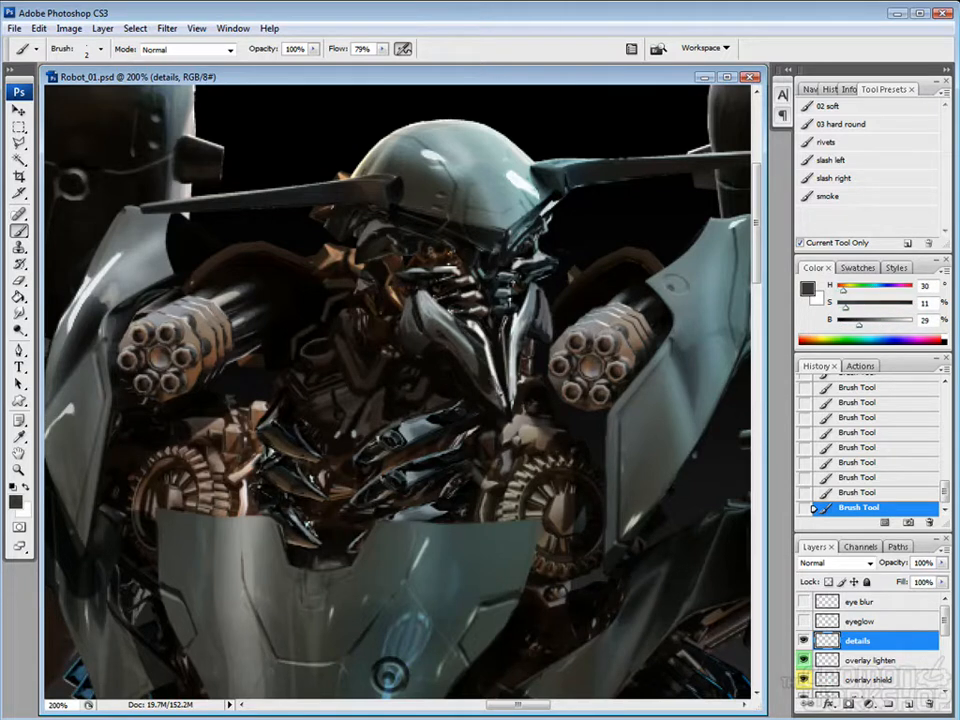
Sharpen the edges of both head fins with sampled pale blue-grey, dark grey and near-black strokes.
left_click(652, 230, "alt")
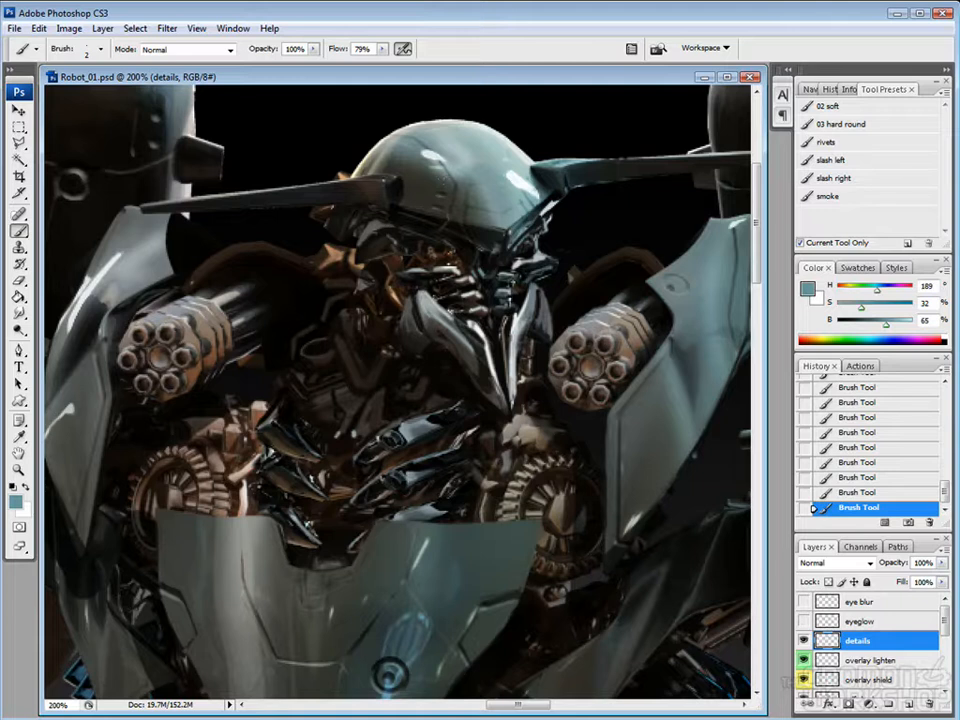
left_click_drag(474, 138, 510, 180)
left_click(510, 180, "alt")
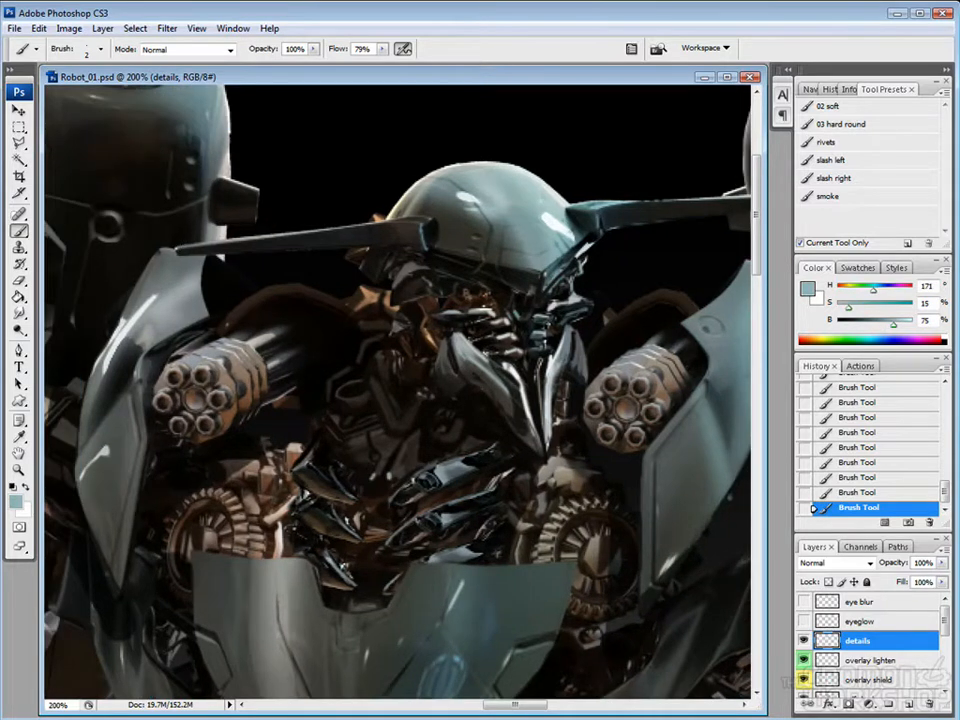
left_click_drag(178, 249, 371, 225)
left_click(333, 170, "alt")
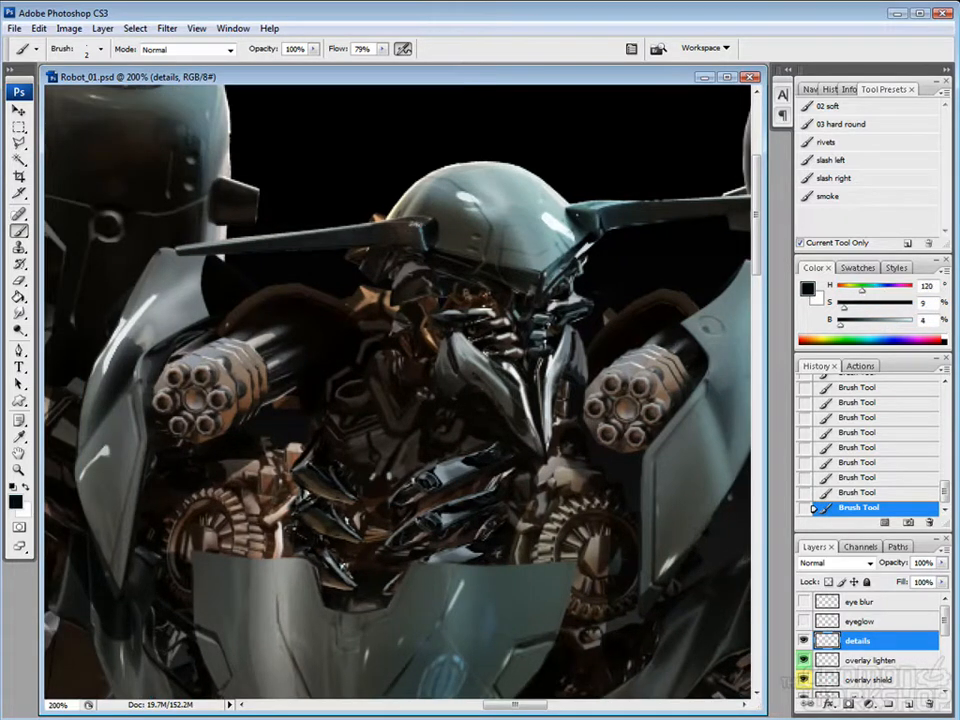
left_click(584, 223, "alt")
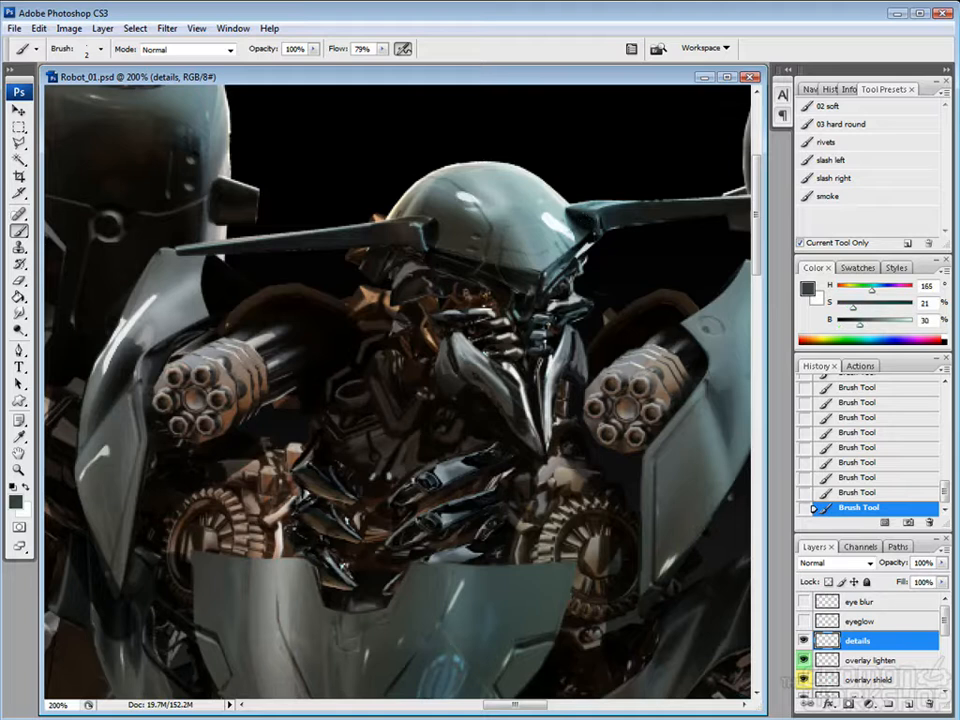
left_click(638, 233, "alt")
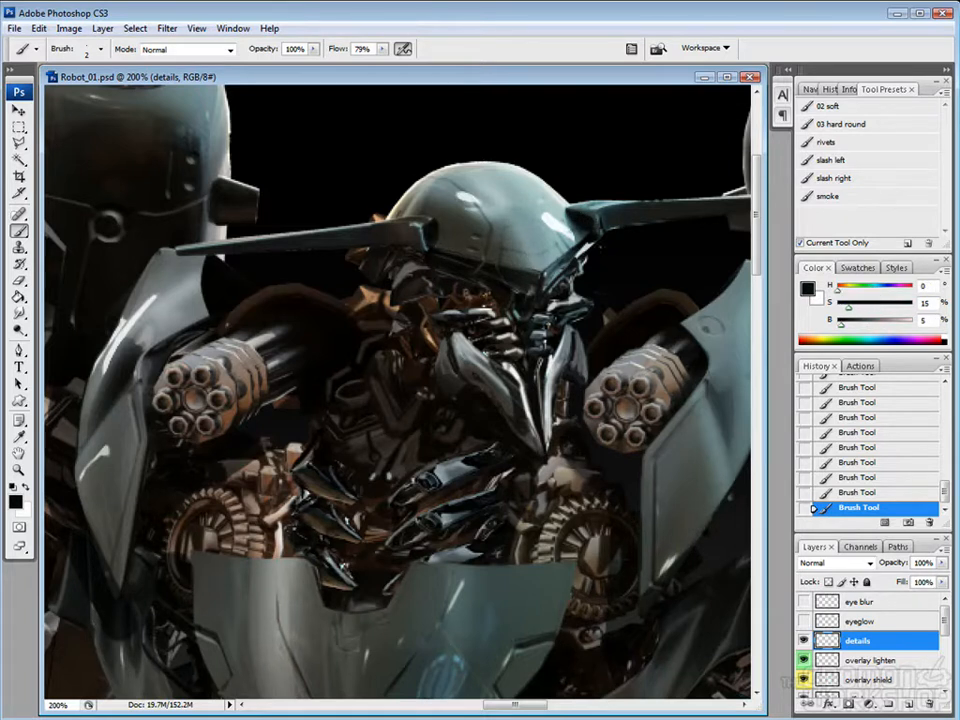
Darken and define the neck machinery left of the jaw with sampled near-black and dark brown tones.
left_click_drag(425, 258, 340, 238)
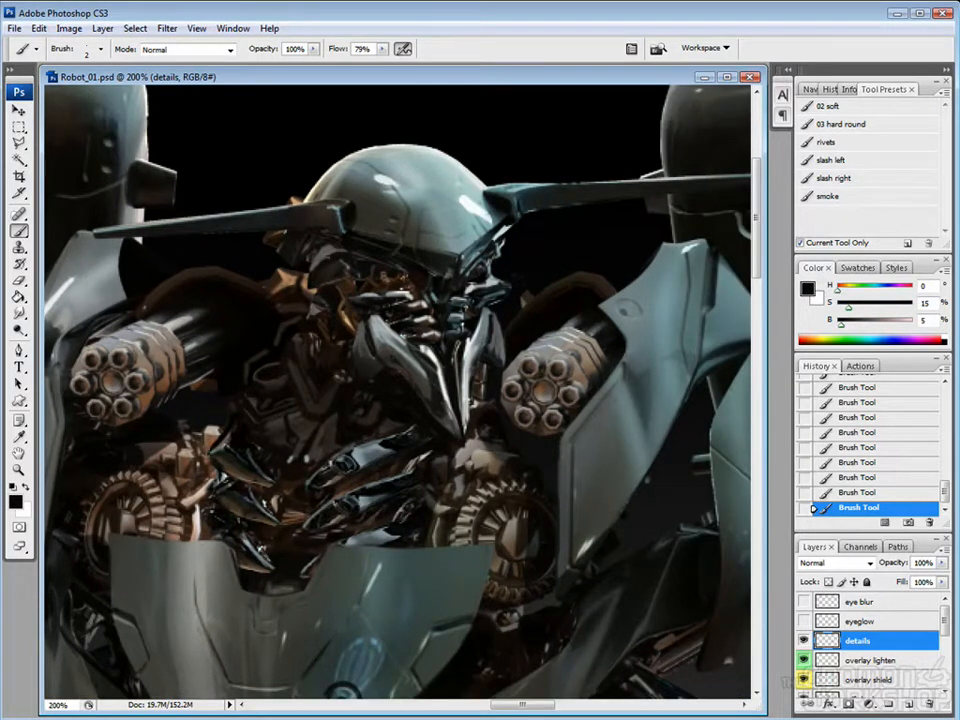
left_click_drag(308, 333, 316, 323)
left_click(261, 273, "alt")
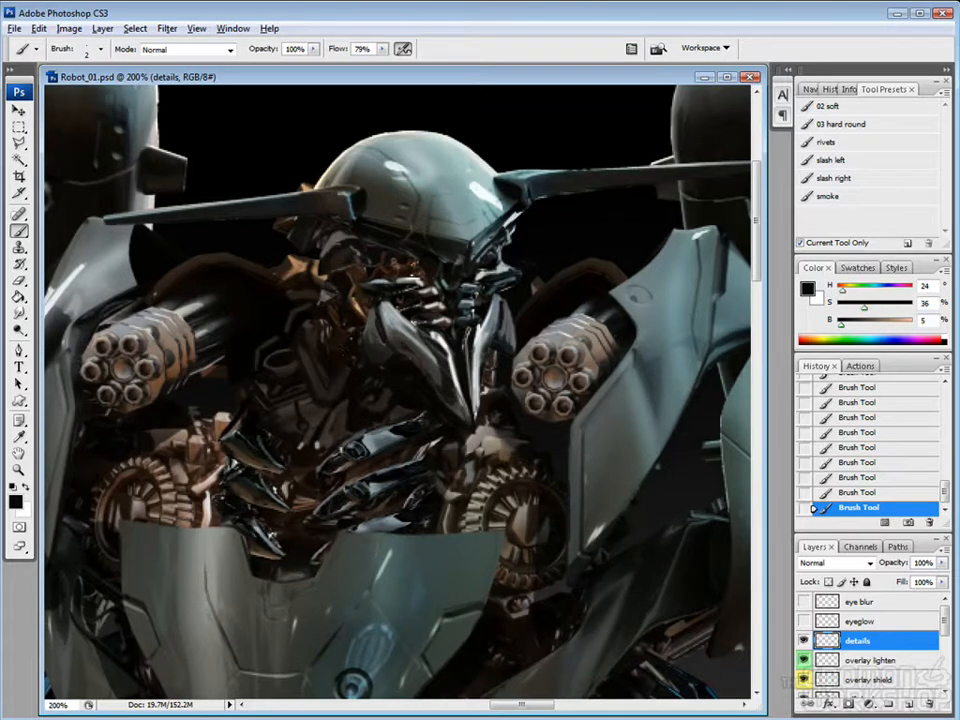
left_click(242, 248, "alt")
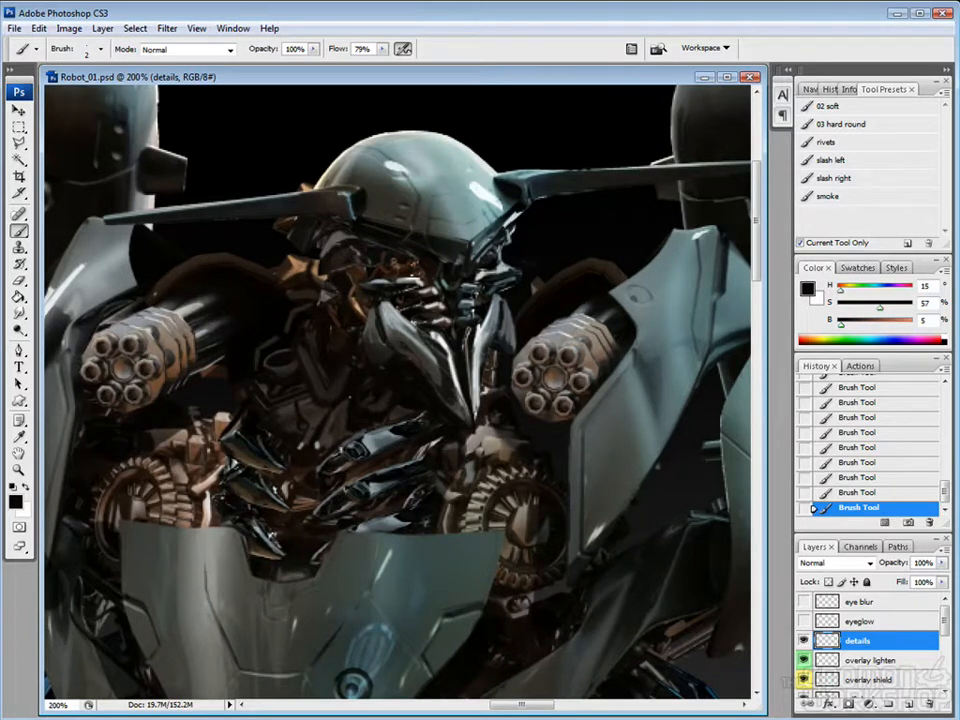
left_click(325, 428, "alt")
left_click_drag(260, 304, 269, 325)
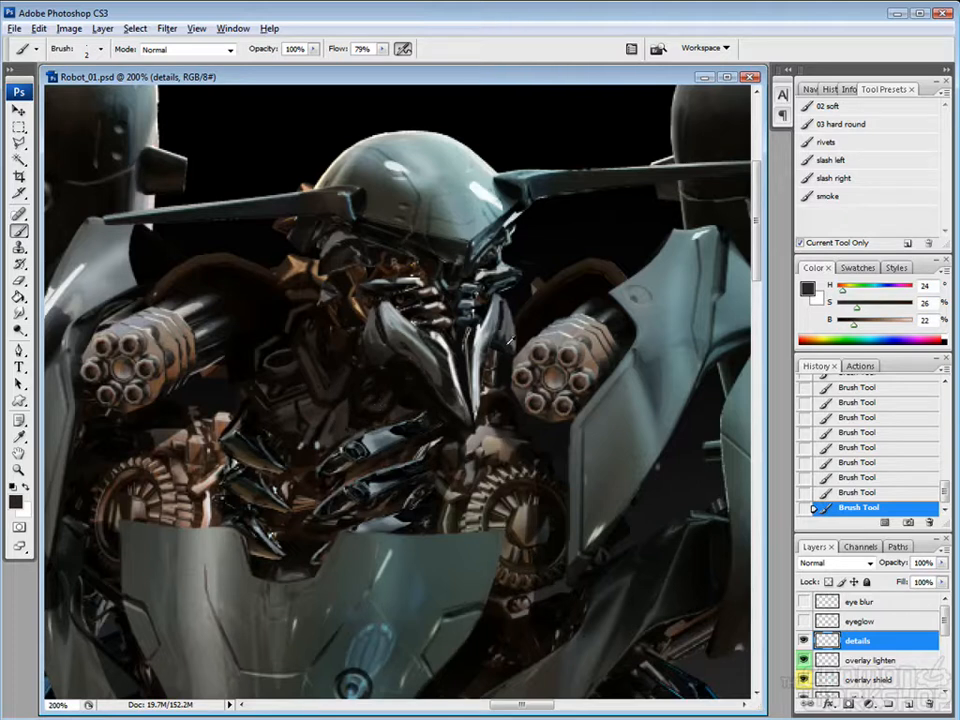
Add white highlights to the outer part of the right jaw tusk and accent it with a sampled dark tone.
key("x")
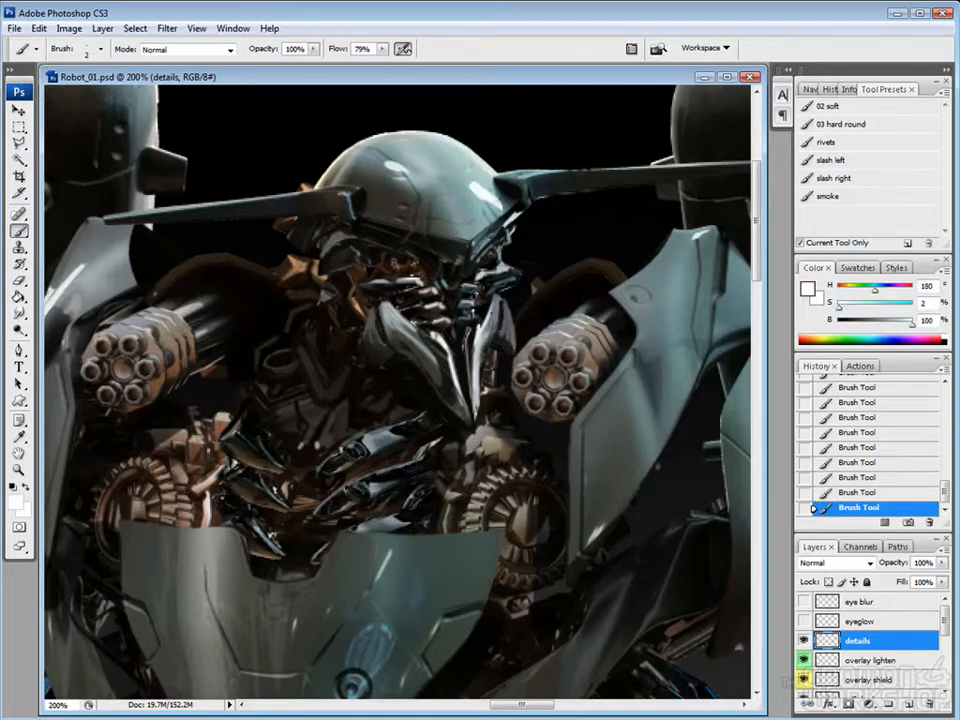
left_click_drag(386, 258, 378, 228)
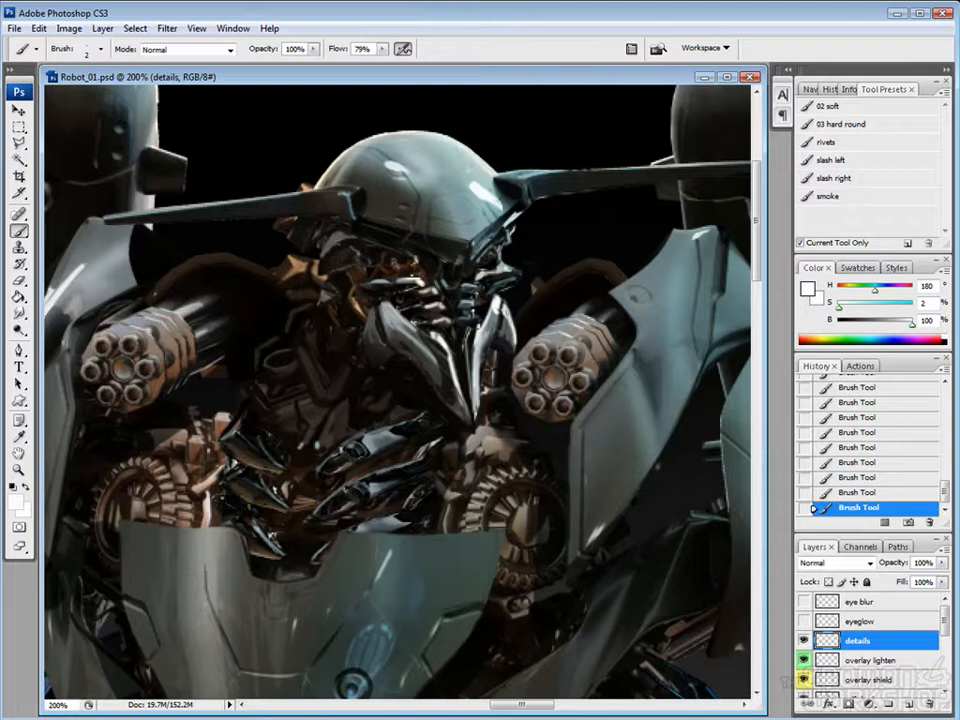
left_click(481, 324, "alt")
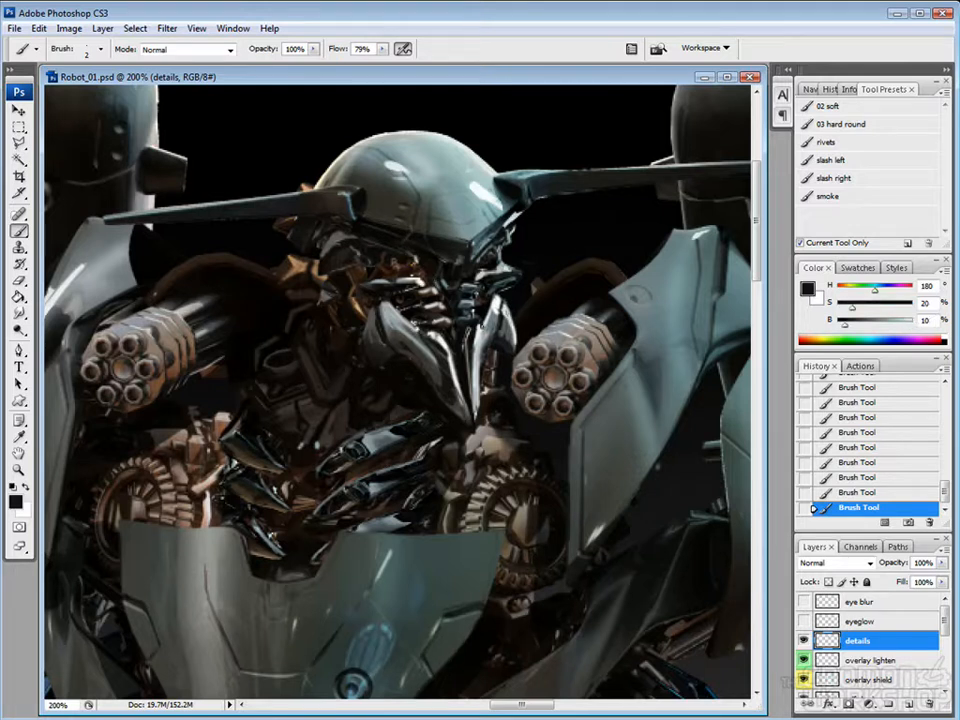
Paint small panel marks on the lower helmet with sampled helmet tones.
left_click_drag(394, 364, 415, 412)
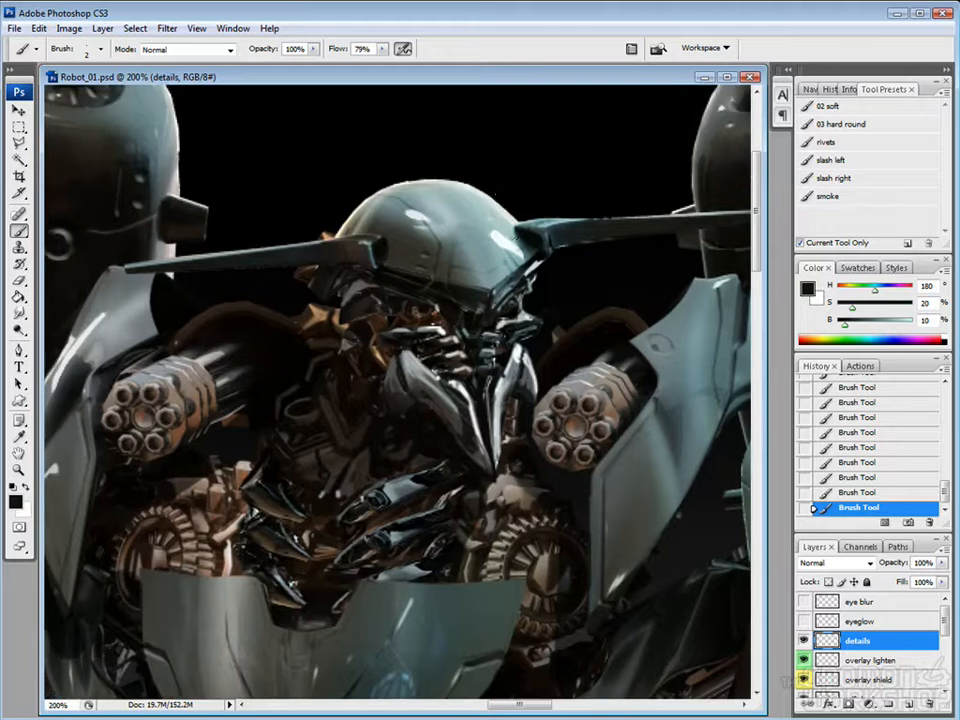
left_click(508, 248, "alt")
left_click_drag(449, 268, 446, 284)
left_click(503, 240, "alt")
Paint a pale blue-grey edge highlight around the left side and bottom of the chest plate's neck notch.
left_click_drag(324, 207, 284, 147)
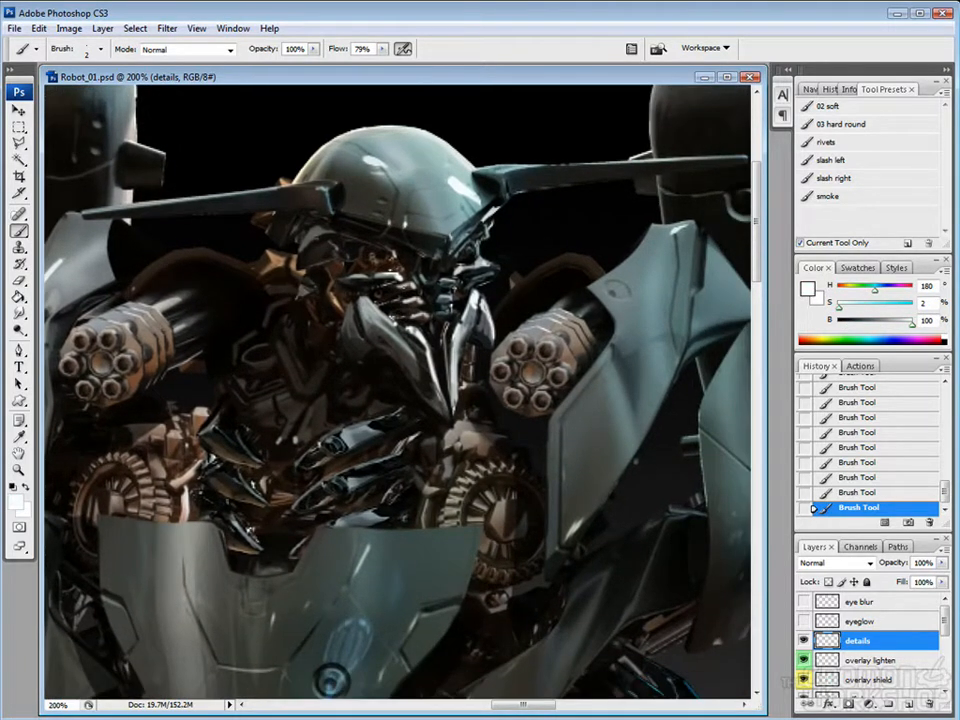
left_click_drag(286, 309, 296, 275)
left_click_drag(282, 449, 304, 494)
key("ctrl+z")
left_click(290, 482, "alt")
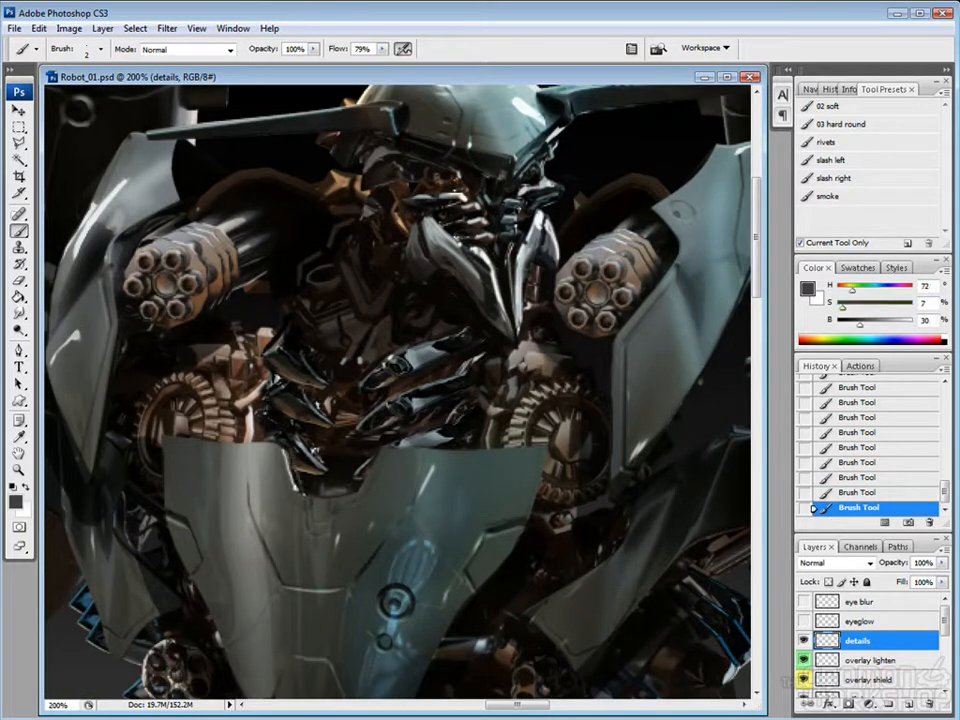
left_click(290, 466, "alt")
mouse_move(287, 451)
left_mouse_down()
mouse_move(301, 491)
mouse_move(343, 494)
left_mouse_up()
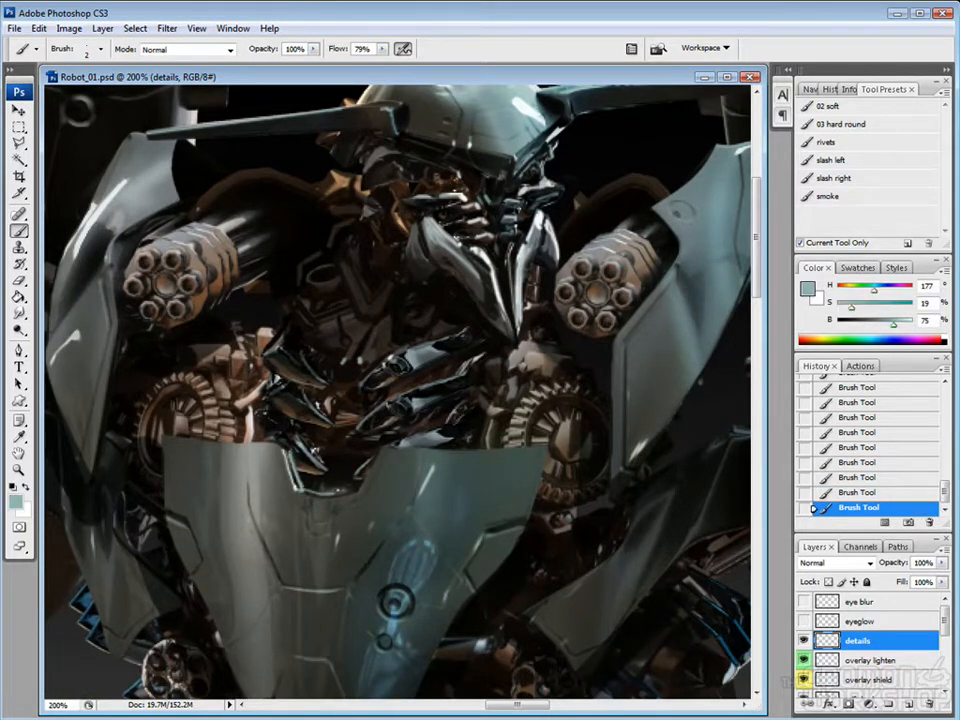
Extend the light edge highlight along the top of the chest plate with sampled plate tones.
left_click_drag(366, 547, 375, 519)
mouse_move(394, 420)
left_mouse_down()
mouse_move(543, 421)
mouse_move(551, 430)
left_mouse_up()
left_click(268, 417, "alt")
mouse_move(228, 414)
left_mouse_down()
mouse_move(290, 420)
mouse_move(280, 417)
left_mouse_up()
Define the right corner and side edge of the chest plate with sampled light and dark strokes.
left_click(521, 495, "alt")
left_click(546, 504, "alt")
left_click_drag(553, 431, 534, 494)
left_click(536, 478, "alt")
left_click_drag(380, 480, 431, 452)
Refine the copper machinery between the left gear and the chest plate with sampled brown tones.
mouse_move(221, 392)
left_mouse_down()
mouse_move(224, 456)
mouse_move(226, 388)
left_mouse_up()
left_click(218, 450, "alt")
left_click(226, 376, "alt")
left_click_drag(478, 462, 396, 465)
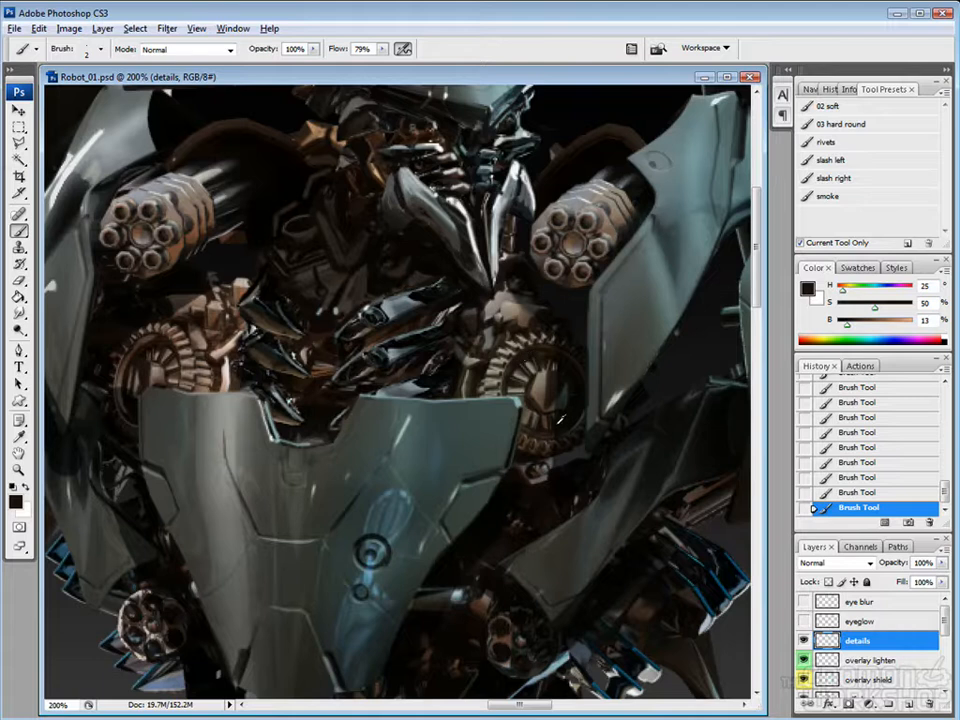
Paint pale grey highlights along the upper and inner edges of the right shoulder armour plate.
left_click_drag(400, 358, 232, 488)
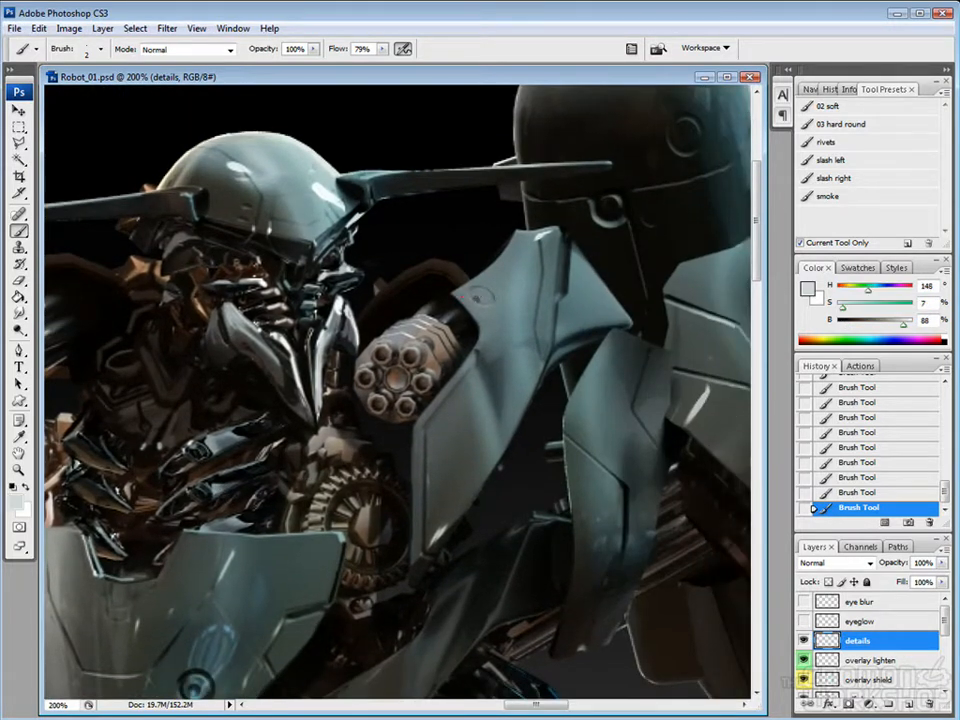
left_click_drag(455, 292, 514, 241)
mouse_move(415, 424)
left_mouse_down()
mouse_move(478, 338)
mouse_move(715, 280)
left_mouse_up()
mouse_move(150, 332)
left_mouse_down()
mouse_move(164, 241)
mouse_move(154, 316)
left_mouse_up()
left_click(157, 322, "alt")
left_click(520, 262, "alt")
mouse_move(225, 250)
left_mouse_down()
mouse_move(233, 258)
mouse_move(223, 266)
mouse_move(252, 246)
left_mouse_up()
left_click_drag(253, 230, 260, 239)
left_click_drag(636, 252, 655, 250)
left_click_drag(652, 241, 664, 241)
Define the lower edge of the right shoulder armour and the adjoining arm plate with sampled grey strokes.
left_click_drag(566, 463, 452, 400)
left_click(560, 405, "alt")
key("ctrl+z")
mouse_move(538, 446)
left_mouse_down()
mouse_move(538, 424)
mouse_move(536, 442)
left_mouse_up()
left_click(545, 411, "alt")
left_click_drag(535, 436, 672, 218)
left_click_drag(517, 464, 435, 534)
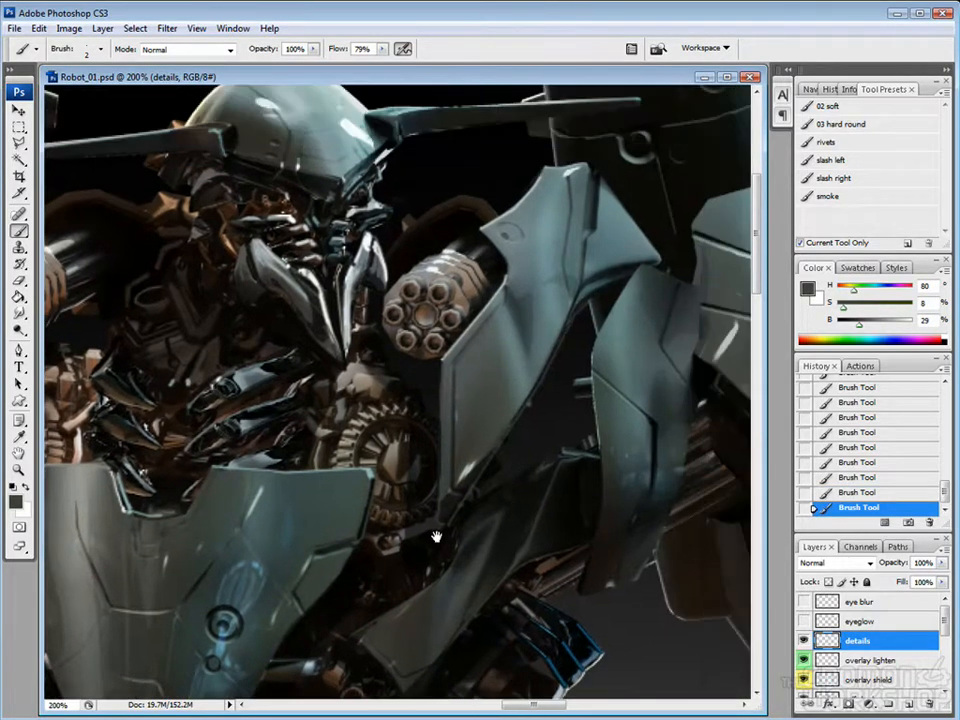
left_click_drag(601, 154, 547, 223)
left_click(531, 238, "alt")
Paint near-white highlights along the edges of the left shoulder and upper-arm armour plates.
mouse_move(142, 373)
left_mouse_down()
mouse_move(542, 418)
mouse_move(582, 352)
left_mouse_up()
left_click(362, 249, "alt")
left_click_drag(416, 258, 408, 215)
left_click(353, 243, "alt")
left_click_drag(288, 367, 341, 302)
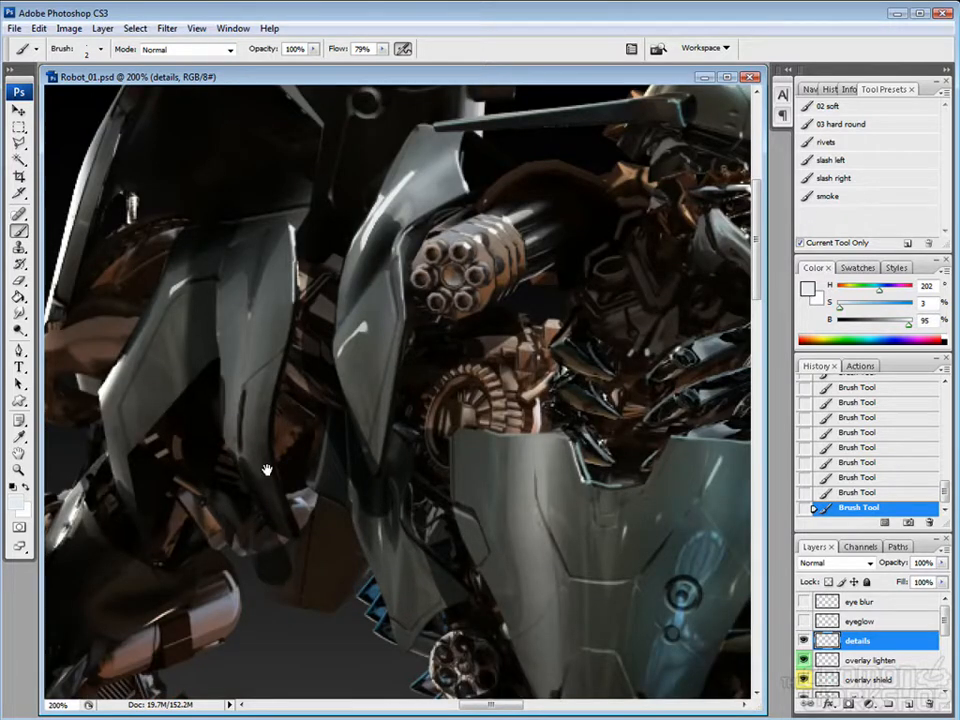
Add near-white glints to the panel seams of the lower chest plate.
left_click_drag(266, 470, 107, 318)
left_click_drag(375, 408, 365, 250)
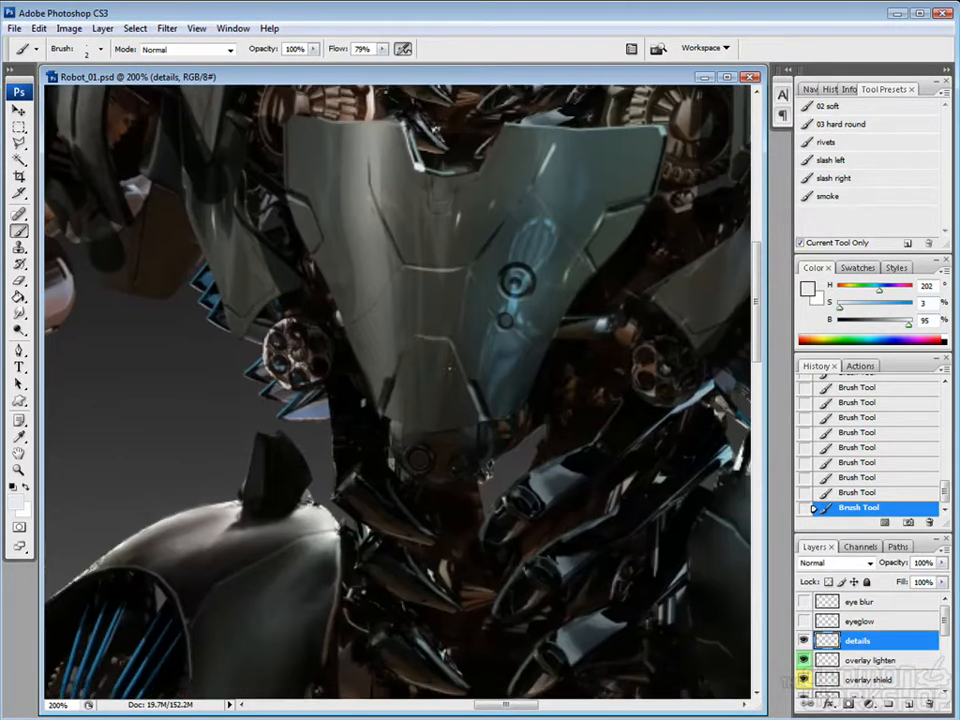
left_click_drag(582, 252, 595, 271)
mouse_move(525, 275)
left_mouse_down()
mouse_move(534, 326)
mouse_move(500, 329)
left_mouse_up()
left_click(414, 318)
left_click_drag(538, 179, 545, 167)
Shade the waist joint below the chest plate's tip with sampled dark brown strokes.
mouse_move(506, 638)
left_mouse_down()
mouse_move(456, 414)
mouse_move(436, 472)
left_mouse_up()
left_click(436, 346, "alt")
left_click_drag(442, 340, 457, 311)
left_click(400, 386, "alt")
left_click(402, 364, "alt")
mouse_move(417, 374)
left_mouse_down()
mouse_move(402, 388)
mouse_move(401, 375)
left_mouse_up()
mouse_move(440, 332)
left_mouse_down()
mouse_move(421, 341)
mouse_move(428, 336)
mouse_move(411, 366)
mouse_move(436, 359)
mouse_move(417, 356)
mouse_move(414, 365)
left_mouse_up()
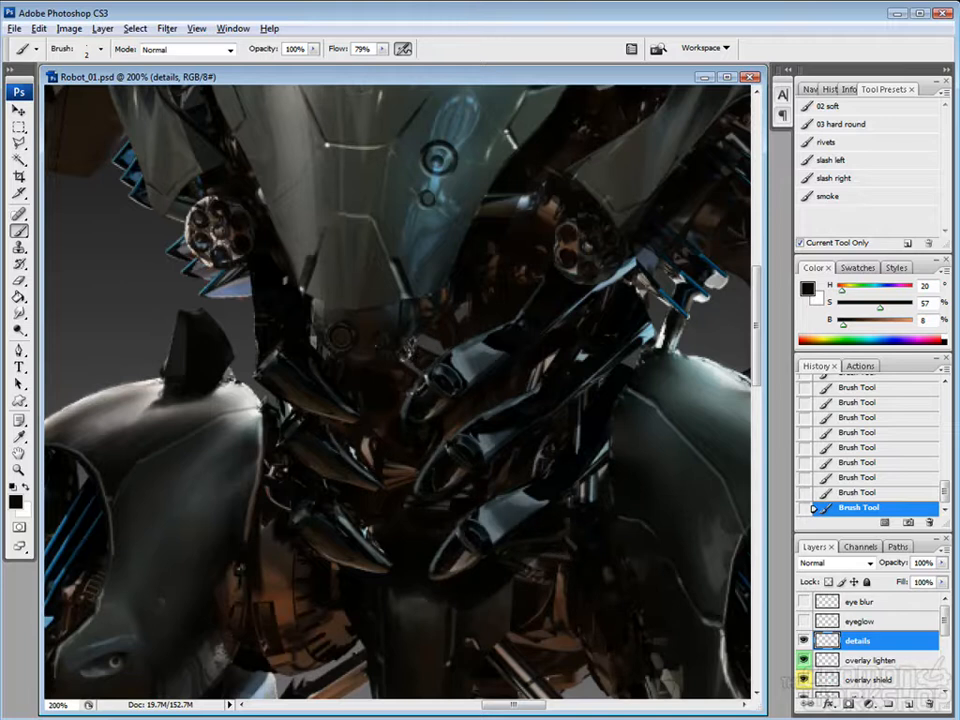
Retouch the mechanical parts beside the waist with sampled tones.
left_click_drag(532, 339, 415, 422)
left_click(447, 320, "alt")
mouse_move(440, 315)
left_mouse_down()
mouse_move(440, 348)
mouse_move(463, 366)
mouse_move(499, 350)
mouse_move(400, 490)
left_mouse_up()
left_click(518, 345, "alt")
left_click(497, 340, "alt")
Paint sampled near-black strokes along the lower edge of the raised right shoulder shell, above the brown joint.
left_click_drag(474, 379, 310, 490)
left_click_drag(573, 368, 356, 457)
left_click(328, 306, "alt")
mouse_move(334, 303)
left_mouse_down()
mouse_move(415, 376)
mouse_move(455, 485)
mouse_move(447, 418)
left_mouse_up()
left_click_drag(479, 316, 386, 482)
left_click_drag(532, 456, 409, 395)
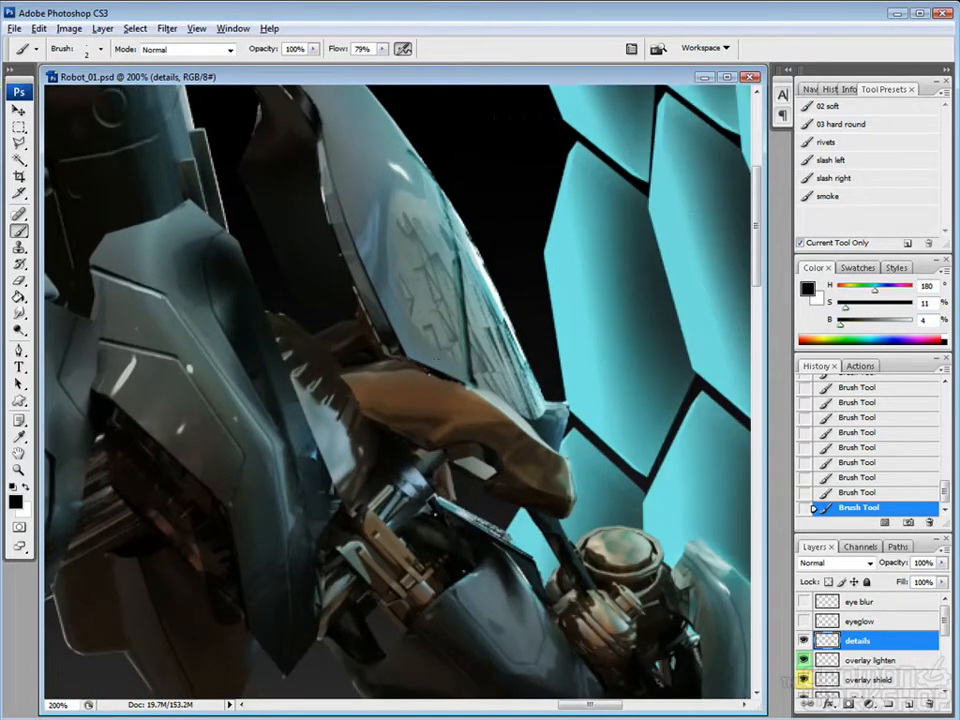
left_click(545, 425, "alt")
left_click_drag(465, 381, 530, 427)
left_click(468, 380, "alt")
left_click_drag(440, 371, 534, 420)
Define the lower inner rim of the raised right shoulder shell with sampled dark and light strokes.
left_click_drag(420, 334, 465, 417)
left_click(390, 360, "alt")
left_click_drag(389, 346, 407, 394)
left_click_drag(398, 370, 436, 440)
left_click(393, 298, "alt")
left_click_drag(367, 261, 371, 285)
left_click_drag(367, 247, 373, 307)
left_click(364, 255, "alt")
left_click_drag(360, 221, 404, 318)
Refine the rim and corner at the upper end of the right shoulder shell with sampled tones.
left_click(315, 200, "alt")
left_click_drag(317, 199, 370, 266)
left_click_drag(358, 253, 380, 278)
left_click_drag(307, 180, 309, 192)
left_click(320, 155, "alt")
left_click_drag(289, 142, 304, 136)
left_click_drag(302, 141, 313, 178)
Touch up the right forearm's dark parts below the elbow with a sampled dark grey.
left_click_drag(490, 520, 346, 312)
left_click_drag(519, 606, 370, 332)
key("alt")
scroll(466, 474, "down", 5)
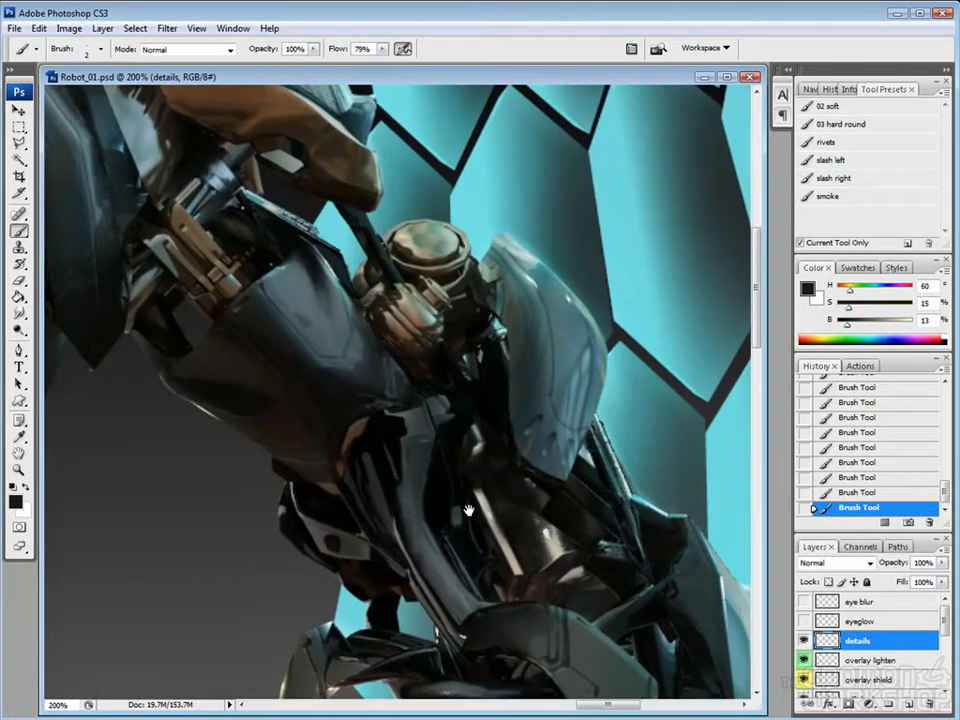
left_click_drag(343, 488, 398, 454)
mouse_move(342, 482)
left_mouse_down()
mouse_move(388, 456)
mouse_move(340, 479)
left_mouse_up()
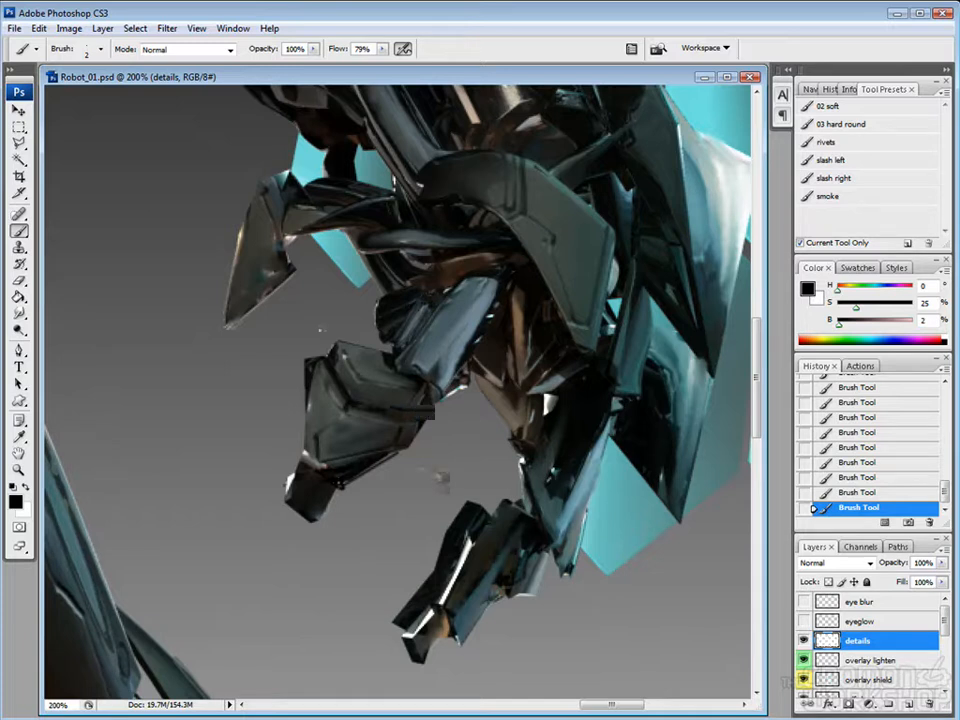
Rework the right hand's two lower fingers with darker tips, panel seams and white edge highlights.
left_click(318, 329, "alt")
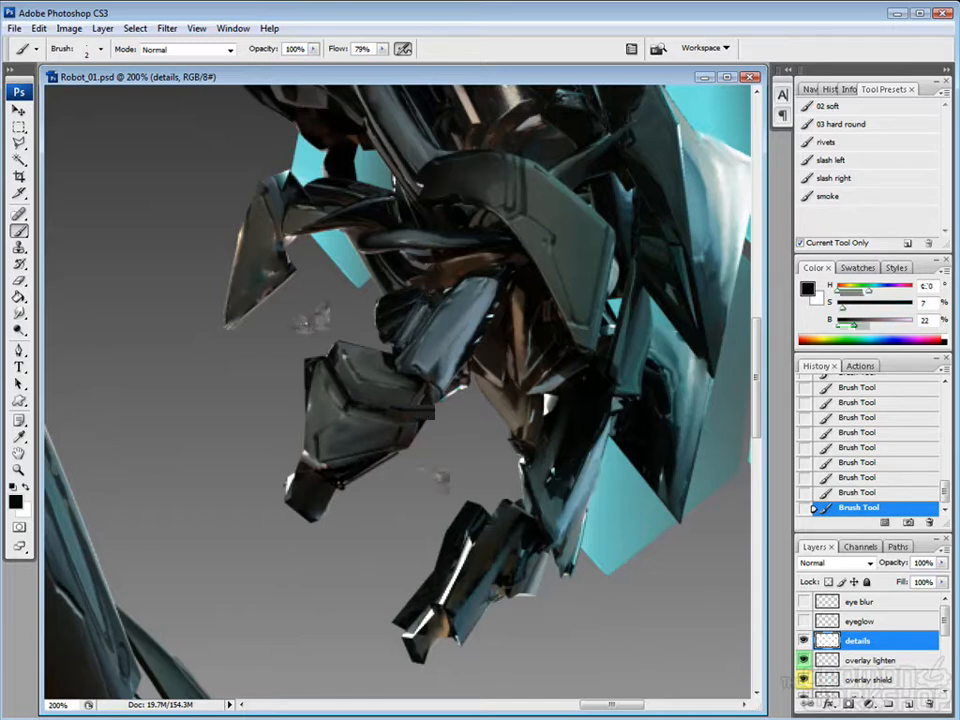
left_click(318, 321, "alt")
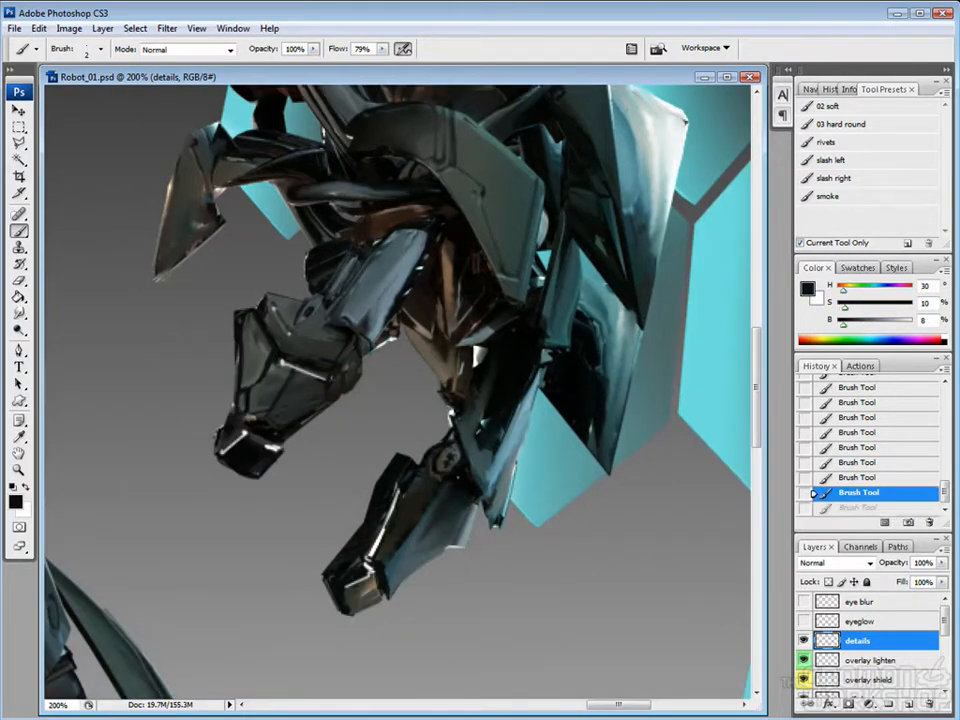
Refine the round knuckle joint of the lowest finger and paint a dark seam across the segment below it.
left_click(446, 468, "alt")
mouse_move(447, 474)
left_mouse_down()
mouse_move(465, 464)
mouse_move(456, 466)
mouse_move(460, 480)
mouse_move(428, 490)
mouse_move(471, 521)
left_mouse_up()
left_click(454, 467, "alt")
left_click(450, 466, "alt")
left_click(456, 478, "alt")
left_click(454, 485, "alt")
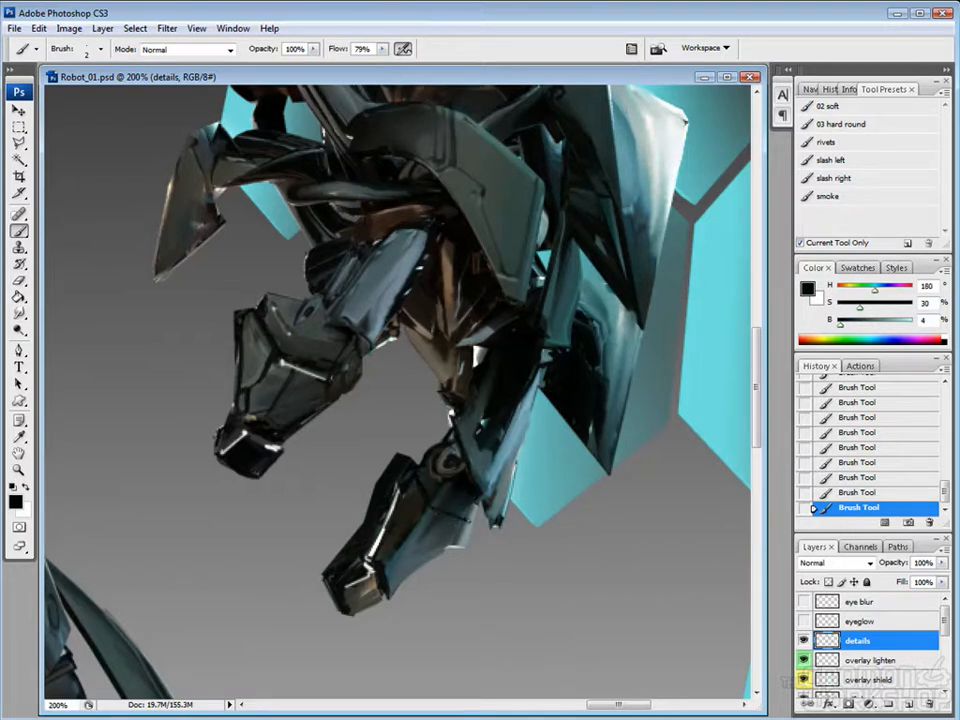
Clean up the middle finger's lower edge with sampled dark tones and highlight the lowest finger's new seam.
left_click(338, 390, "alt")
left_click(351, 385, "alt")
left_click(316, 377, "alt")
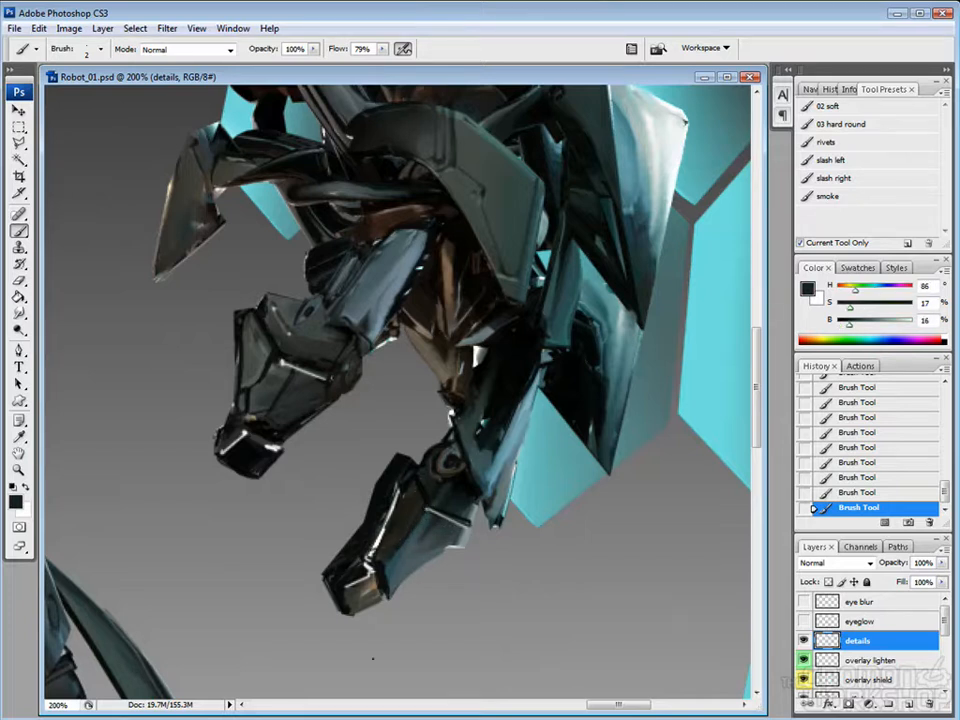
Paint a small near-black joint piece above the lowest finger's round knuckle.
left_click(446, 449, "alt")
left_click_drag(453, 421, 435, 426)
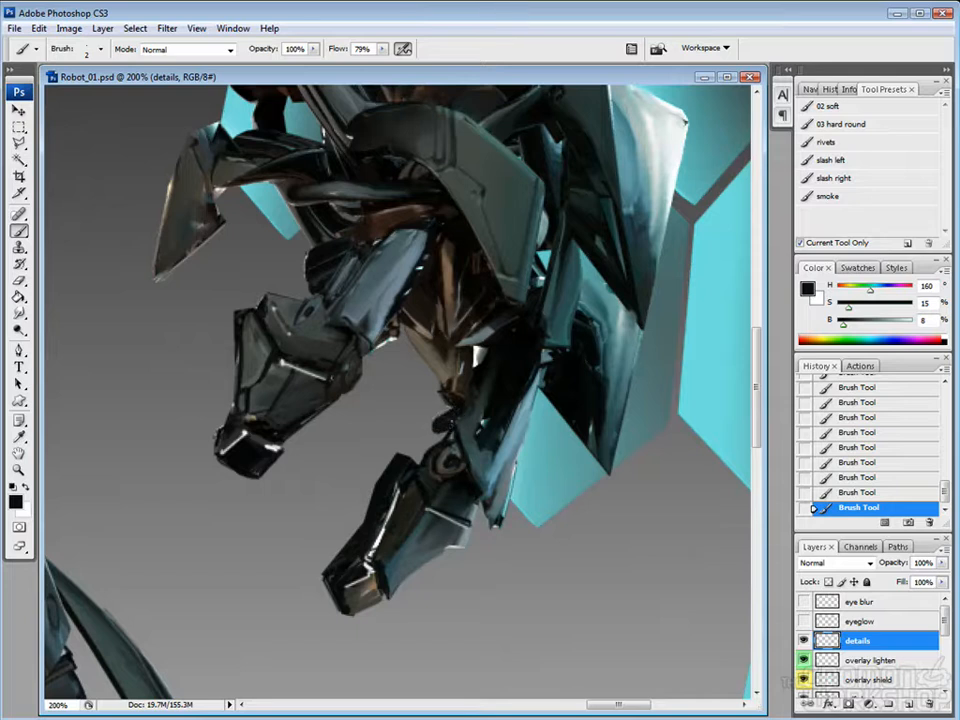
left_click(468, 424, "alt")
left_click_drag(458, 407, 442, 417)
Add sampled light brown and dark accent strokes to the brown parts of the palm.
left_click(454, 262, "alt")
left_click_drag(454, 246, 455, 284)
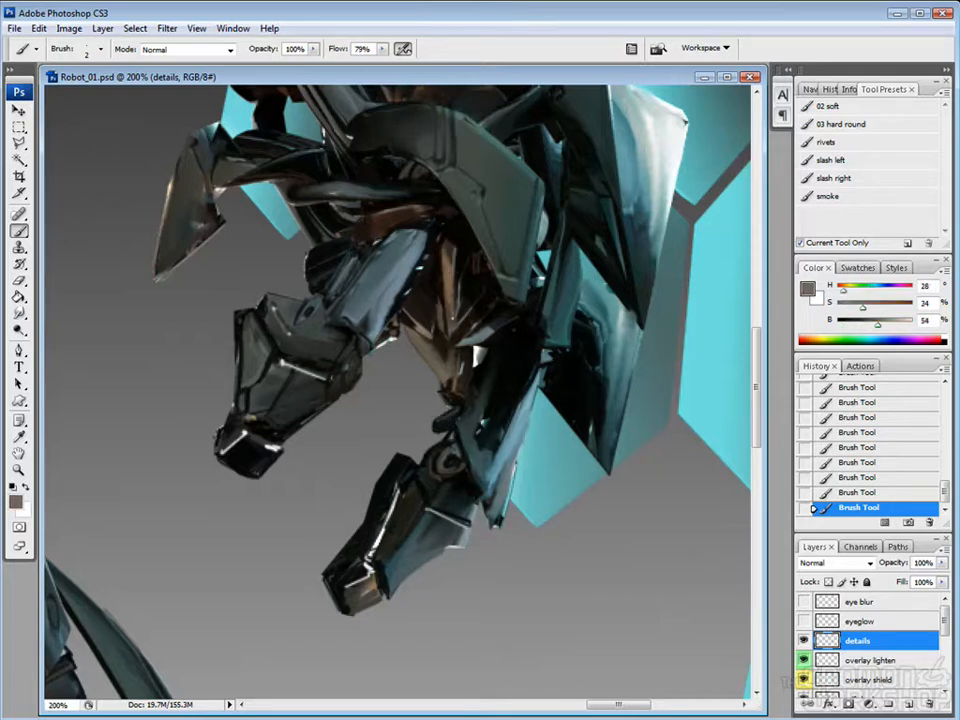
left_click(356, 245, "alt")
left_click(478, 284, "alt")
mouse_move(431, 318)
left_mouse_down()
mouse_move(434, 338)
mouse_move(480, 346)
left_mouse_up()
Refine the dark blue plate between the palm and the lowest finger with sampled tones.
left_click_drag(471, 431, 465, 455)
left_click(476, 445, "alt")
left_click(514, 445, "alt")
left_click(494, 395, "alt")
mouse_move(513, 365)
left_mouse_down()
mouse_move(502, 438)
mouse_move(502, 402)
left_mouse_up()
Paint thin dark seams and light blue-grey accents across the middle finger's blue-grey segment with sampled colours.
left_click(406, 307, "alt")
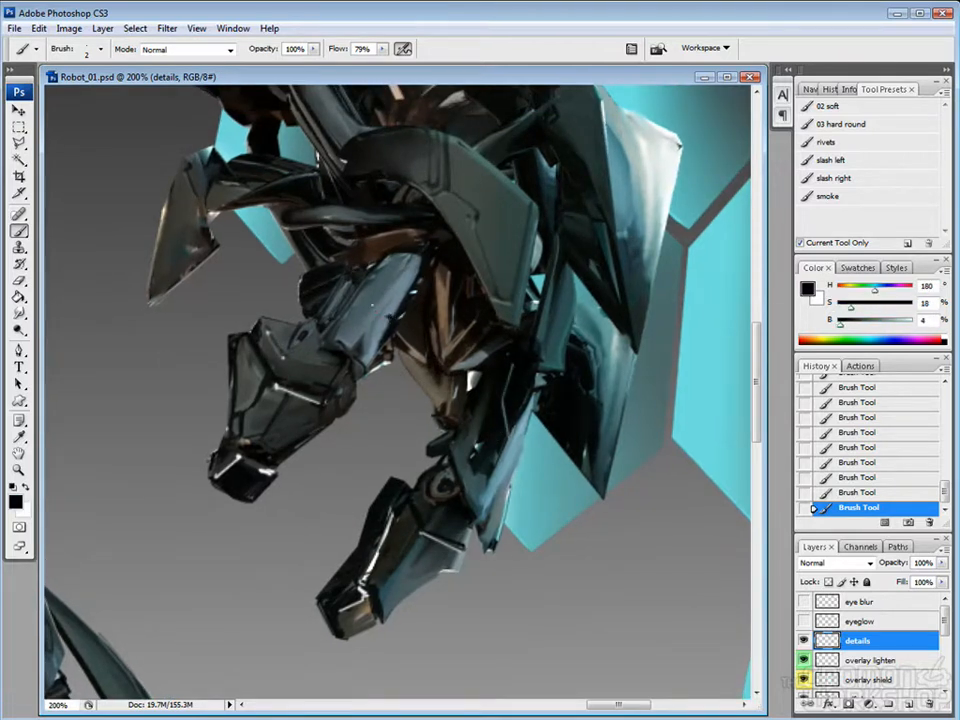
left_click(285, 236, "alt")
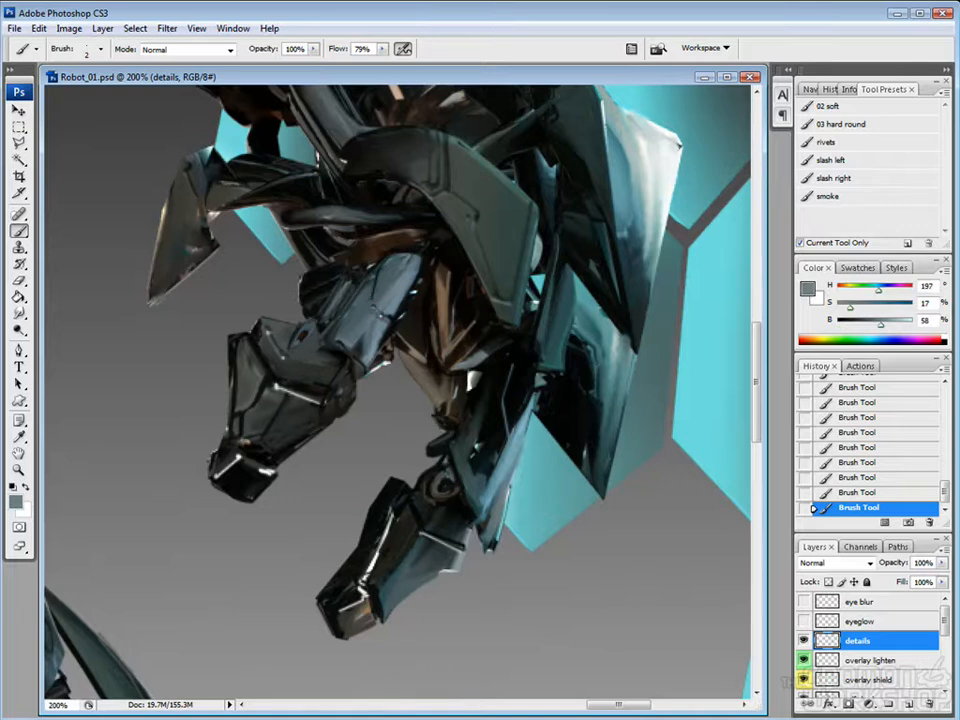
mouse_move(402, 317)
left_mouse_down()
mouse_move(389, 326)
mouse_move(425, 282)
mouse_move(421, 290)
left_mouse_up()
left_click(390, 314, "alt")
left_click(403, 288, "alt")
left_click(427, 287, "alt")
left_click_drag(398, 500, 409, 546)
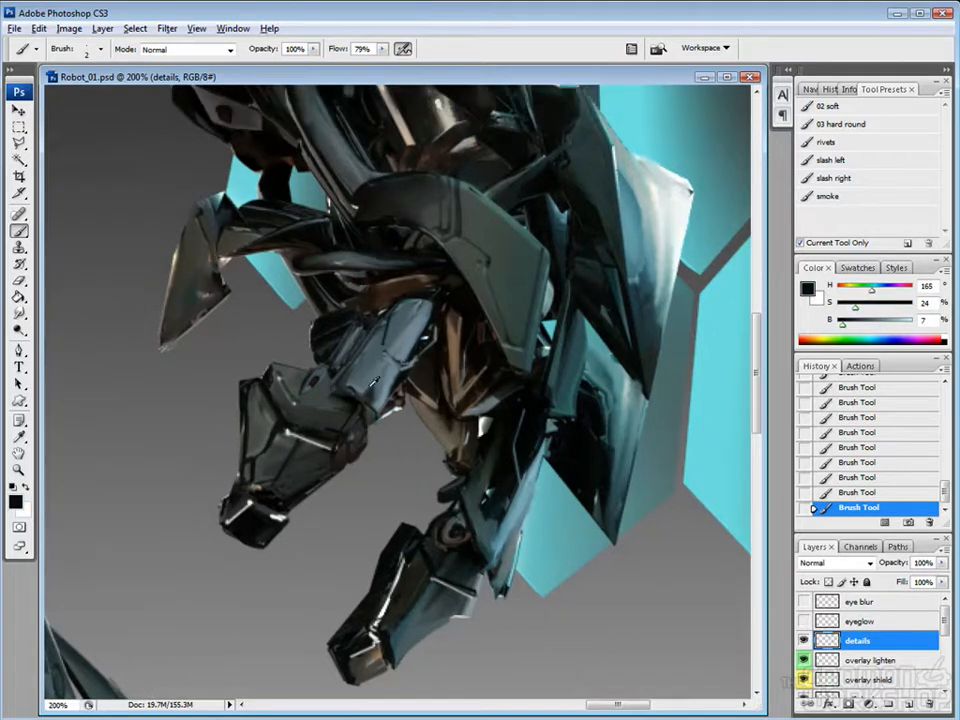
left_click(372, 386, "alt")
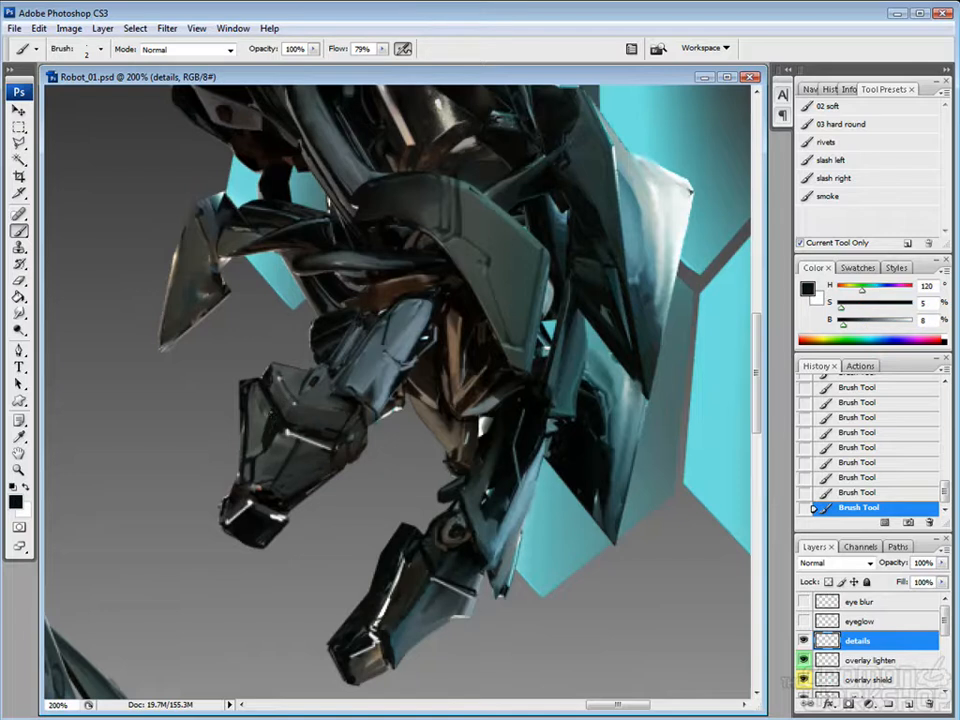
Refine the surface lines and small accents on the middle finger's dark grey plates with sampled tones.
left_click(201, 323, "alt")
left_click_drag(195, 332, 206, 316)
left_click(205, 318, "alt")
key("alt")
left_click(320, 456, "alt")
left_click(316, 452, "alt")
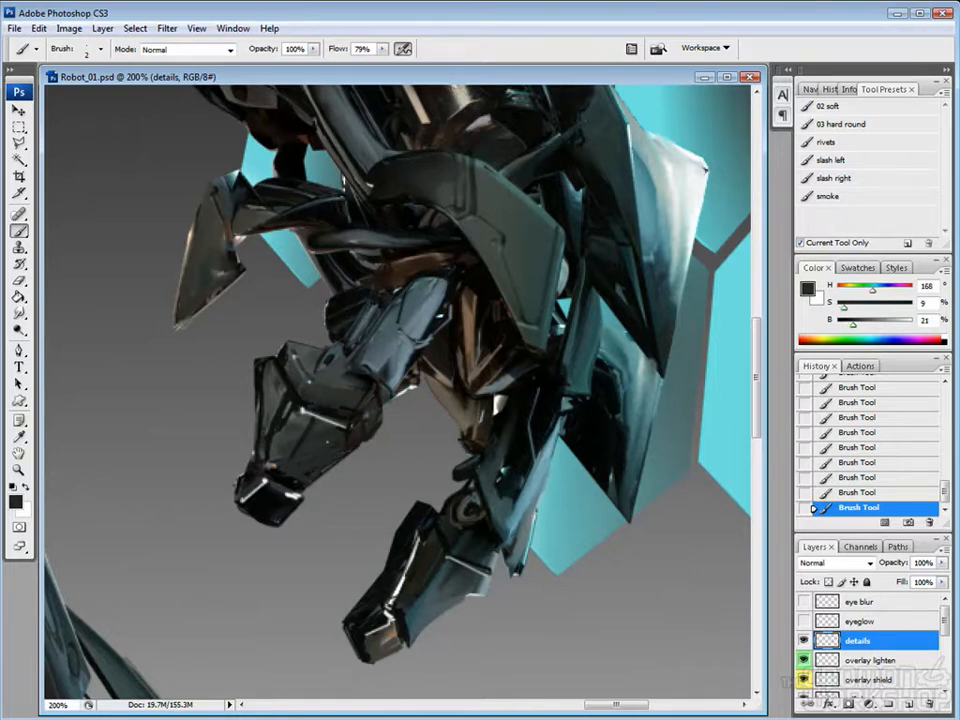
left_click(242, 316, "alt")
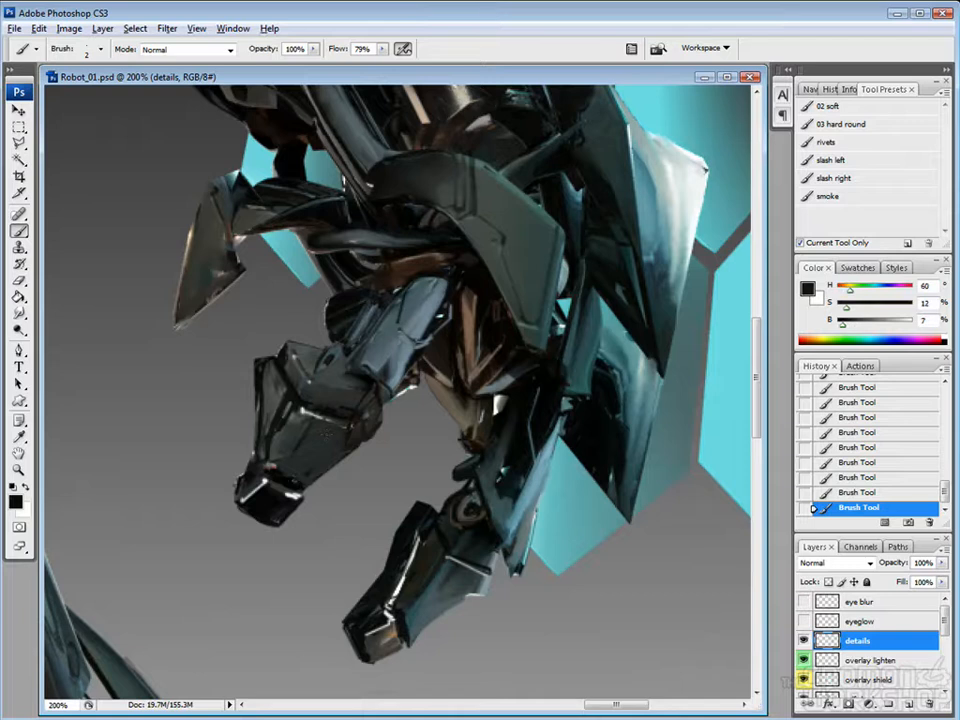
Build out small dark protruding pieces on the outer edges of the middle and lowest fingers, just above their tips.
left_click(180, 344, "alt")
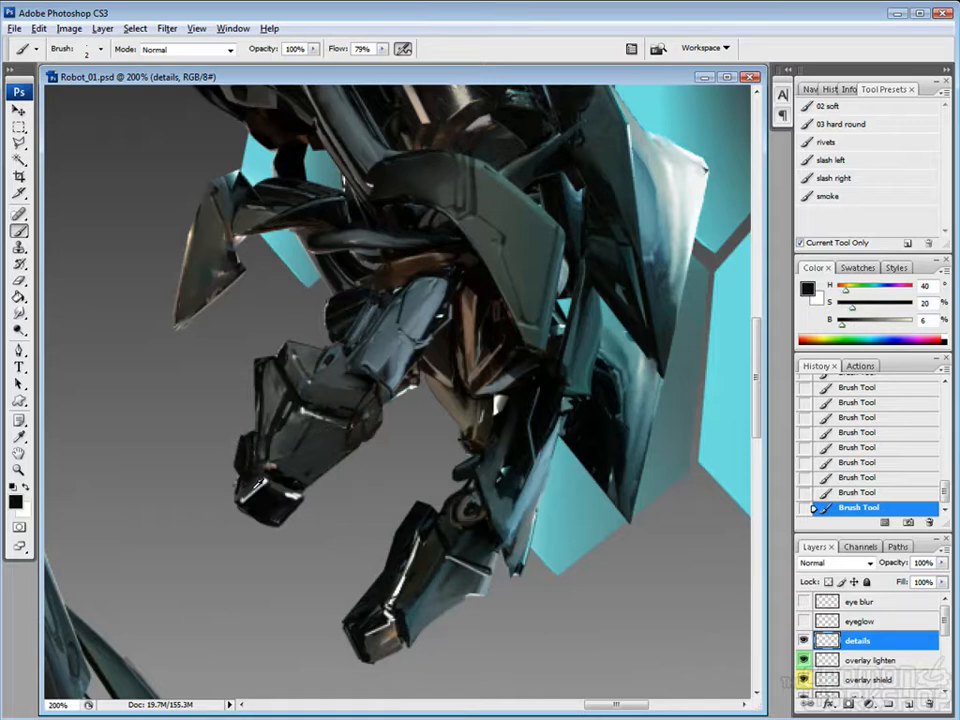
left_click(185, 329, "alt")
left_click(184, 343, "alt")
left_click(268, 452, "alt")
left_click(286, 434, "alt")
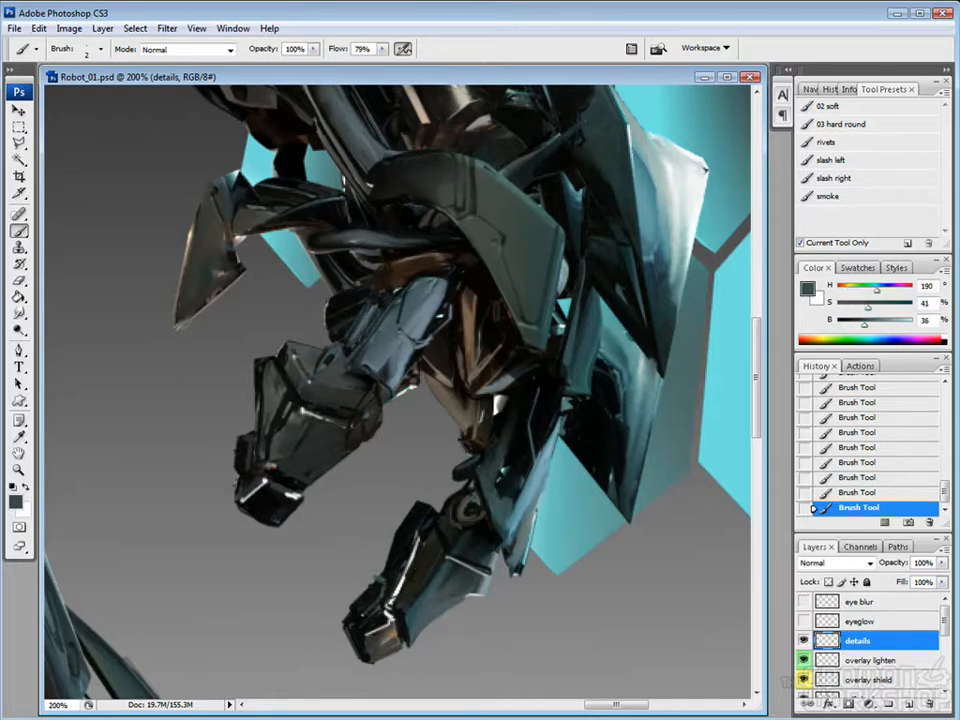
left_click(283, 442, "alt")
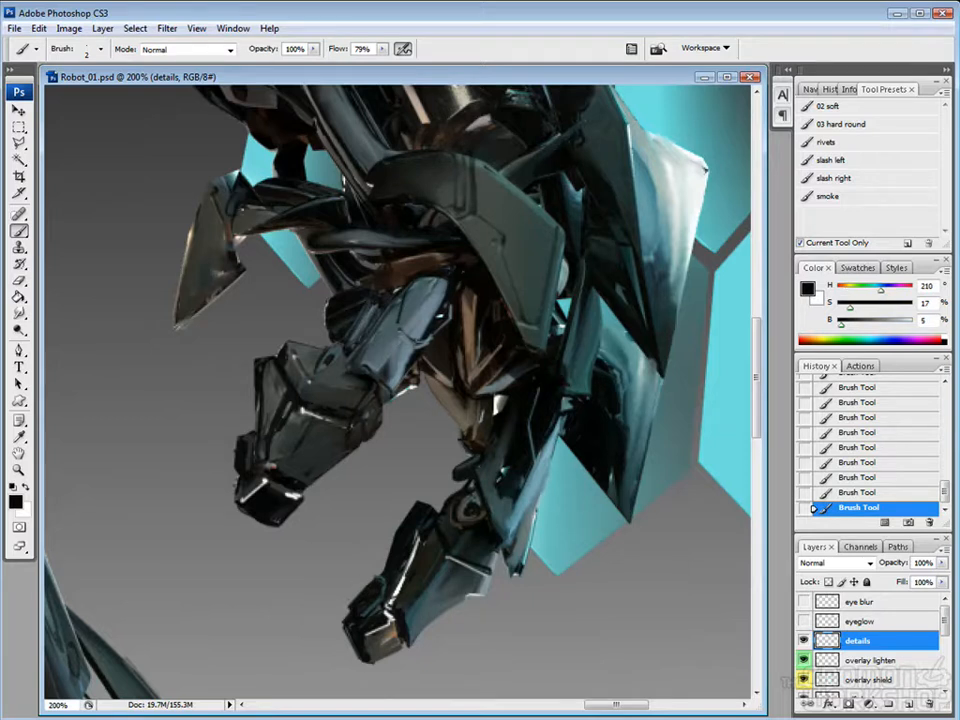
Place a black ring shape at 100% opacity on the uppermost finger's joint, with a smaller dark grey ring inside it.
left_click_drag(174, 152, 191, 211)
key("u")
left_click(254, 262)
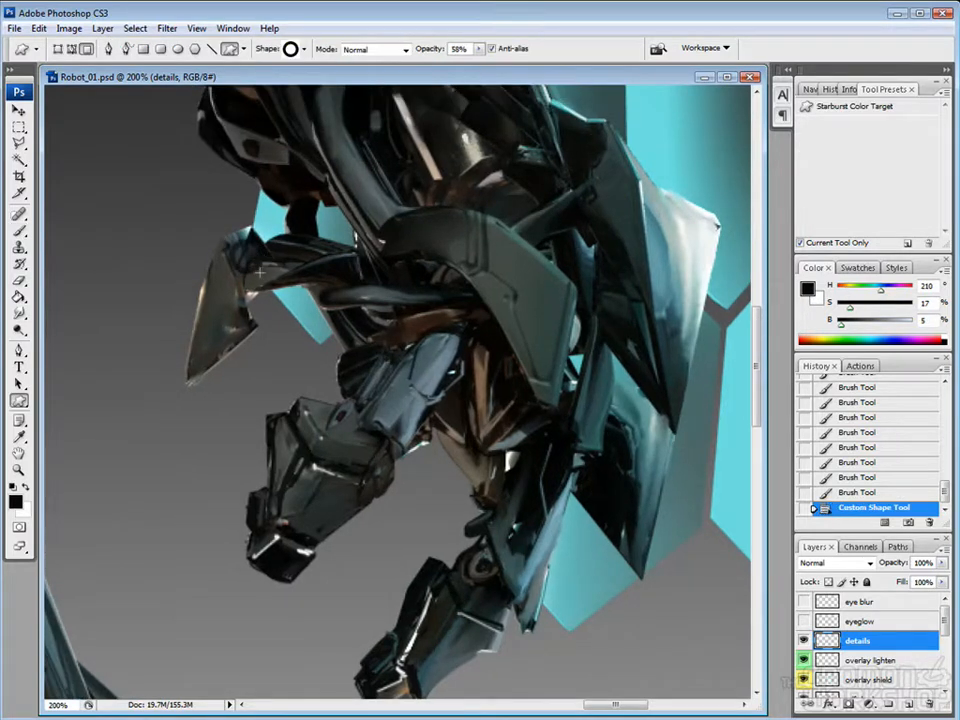
left_click_drag(479, 49, 520, 64)
key("ctrl+z")
left_click_drag(275, 280, 245, 250)
left_click(235, 286, "alt")
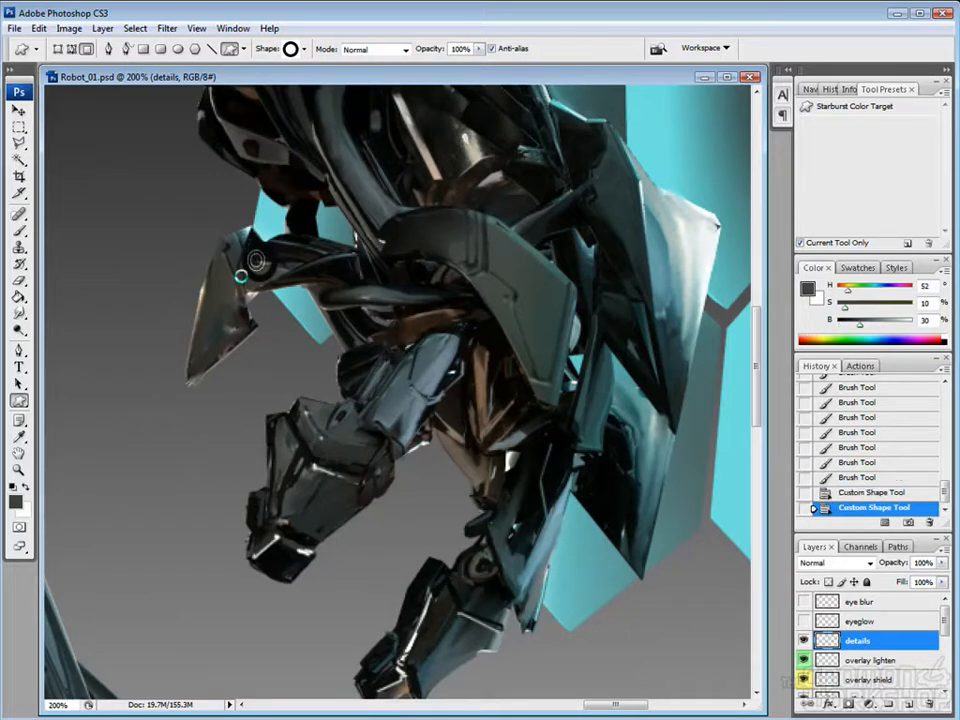
key("ctrl+z")
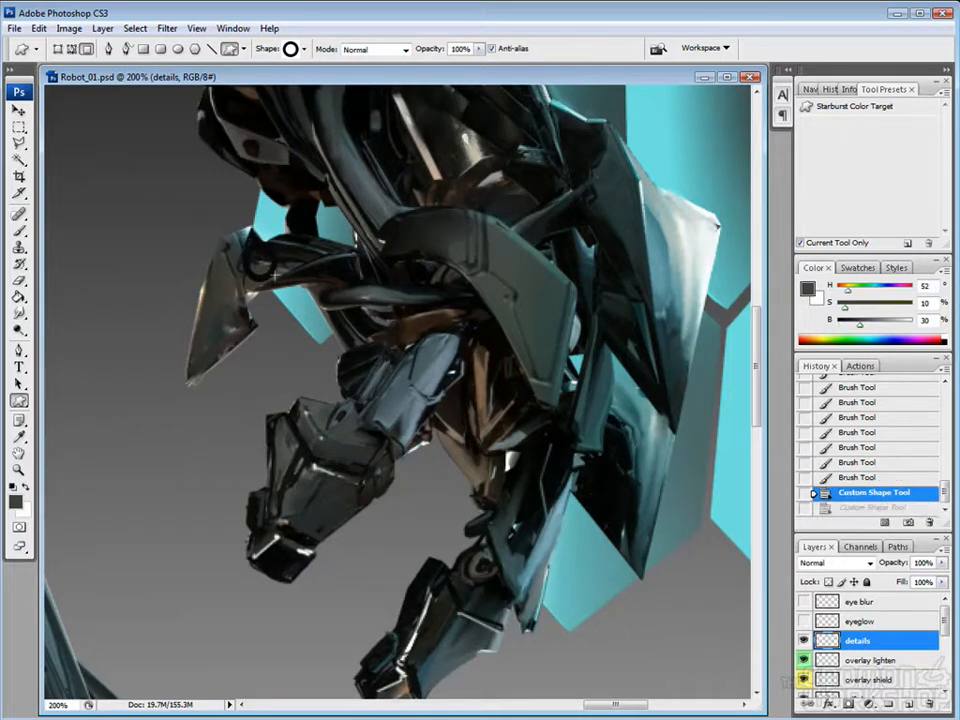
left_click_drag(249, 247, 246, 243)
Shade the uppermost finger's ring joint and outline the surrounding metal with sampled grey and near-black brush strokes.
key("b")
left_click(269, 261, "alt")
left_click(263, 259)
left_click(270, 266, "alt")
left_click(263, 257)
left_click(198, 192, "alt")
left_click(203, 204)
left_click(195, 205, "alt")
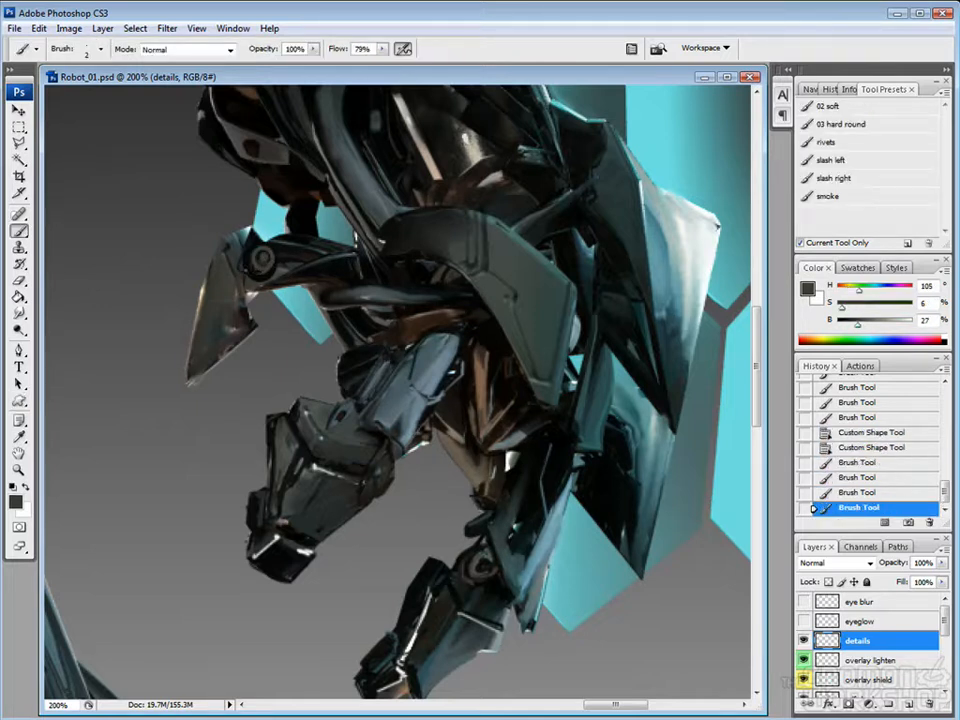
left_click(190, 206)
left_click(195, 175, "alt")
left_click(201, 180)
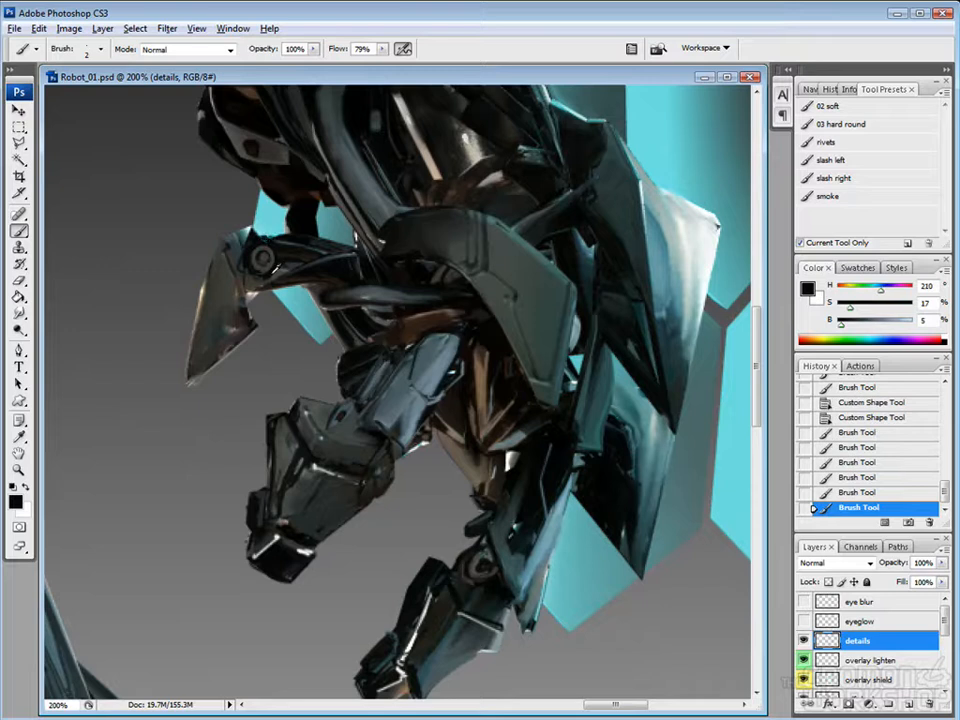
Paint a near-black seam down the uppermost finger's claw segment to its tip.
left_click(252, 300, "alt")
left_click(254, 308)
mouse_move(206, 371)
left_mouse_down()
mouse_move(239, 292)
mouse_move(192, 382)
left_mouse_up()
left_click(250, 287, "alt")
left_click(264, 297, "alt")
left_click(240, 302, "alt")
left_click_drag(237, 302, 224, 330)
left_click(274, 272, "alt")
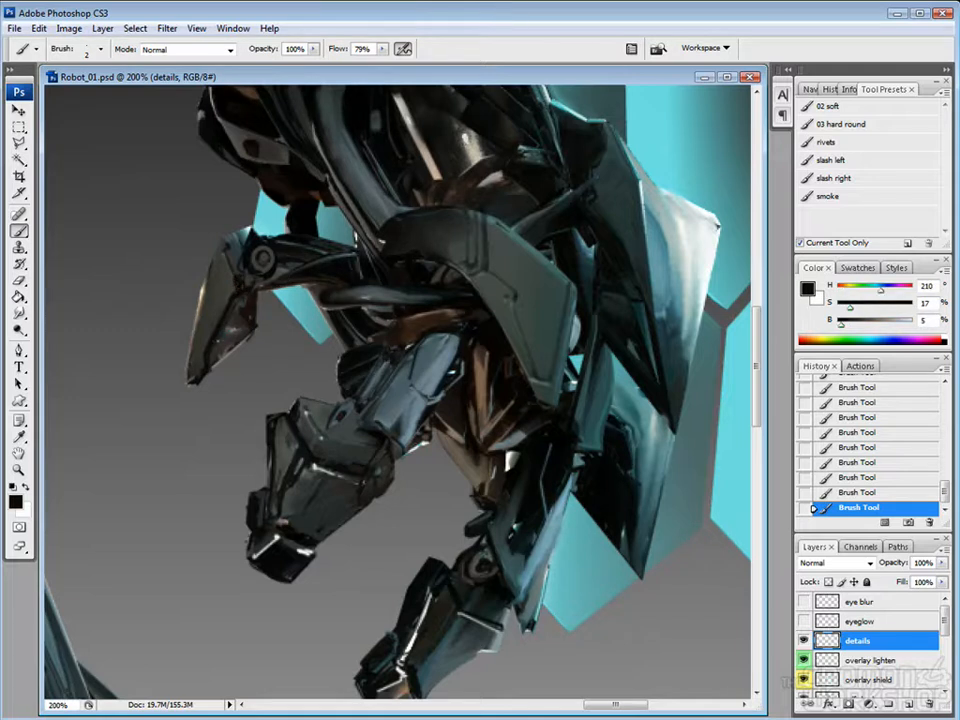
Add beige highlights along the claw segment's seam and small near-black bumps above the ring joint.
left_click(229, 340, "alt")
left_click(241, 300, "alt")
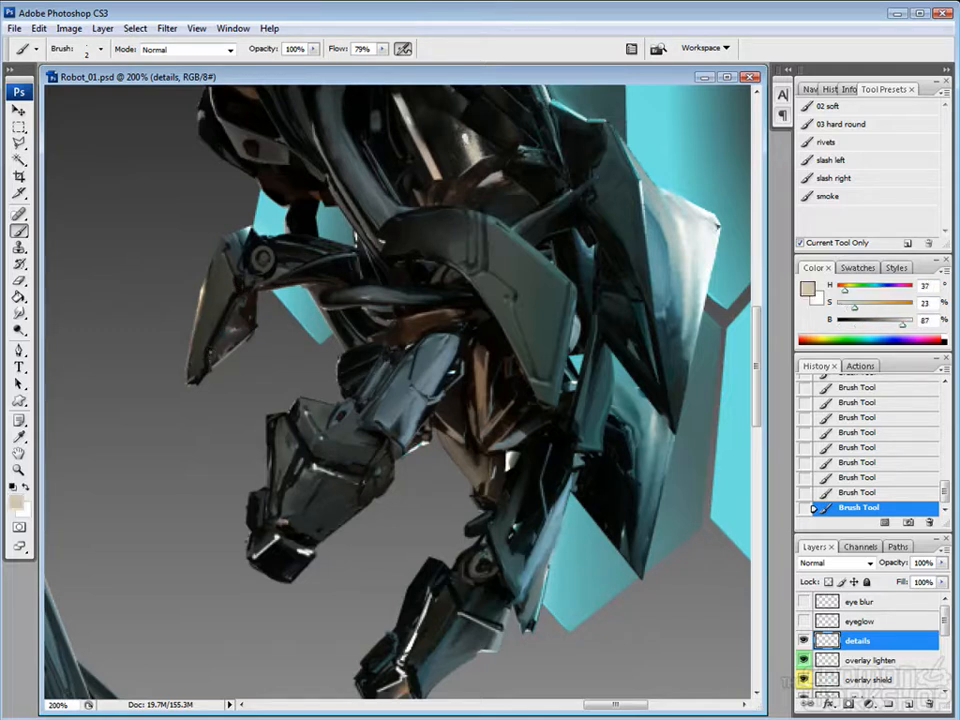
left_click(201, 186, "alt")
left_click_drag(282, 235, 273, 222)
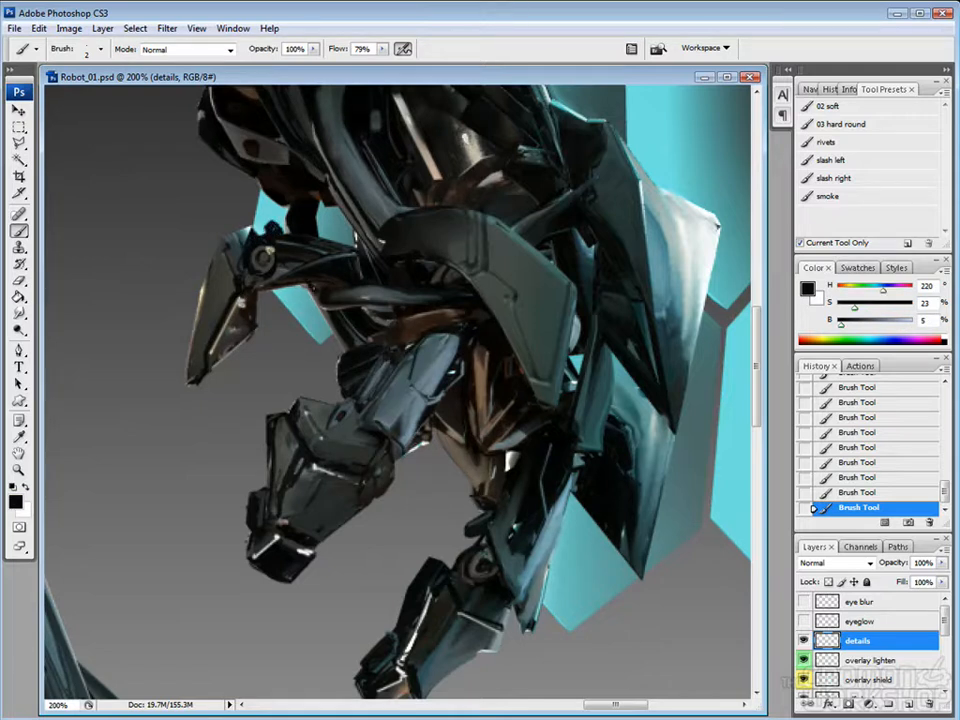
Paint near-white edge highlights along the hand's large back plate and the narrow blade beside it.
mouse_move(374, 310)
left_mouse_down()
mouse_move(326, 359)
mouse_move(370, 373)
mouse_move(371, 345)
left_mouse_up()
left_click(245, 315, "alt")
left_click(408, 382, "alt")
left_click_drag(396, 427, 432, 391)
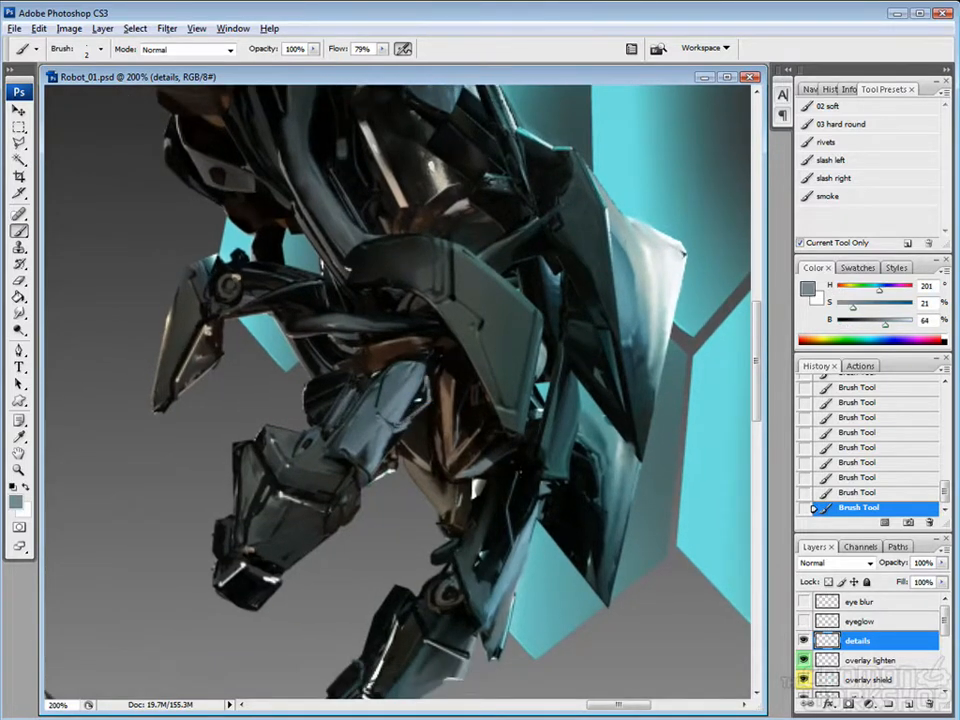
left_click_drag(510, 430, 502, 455)
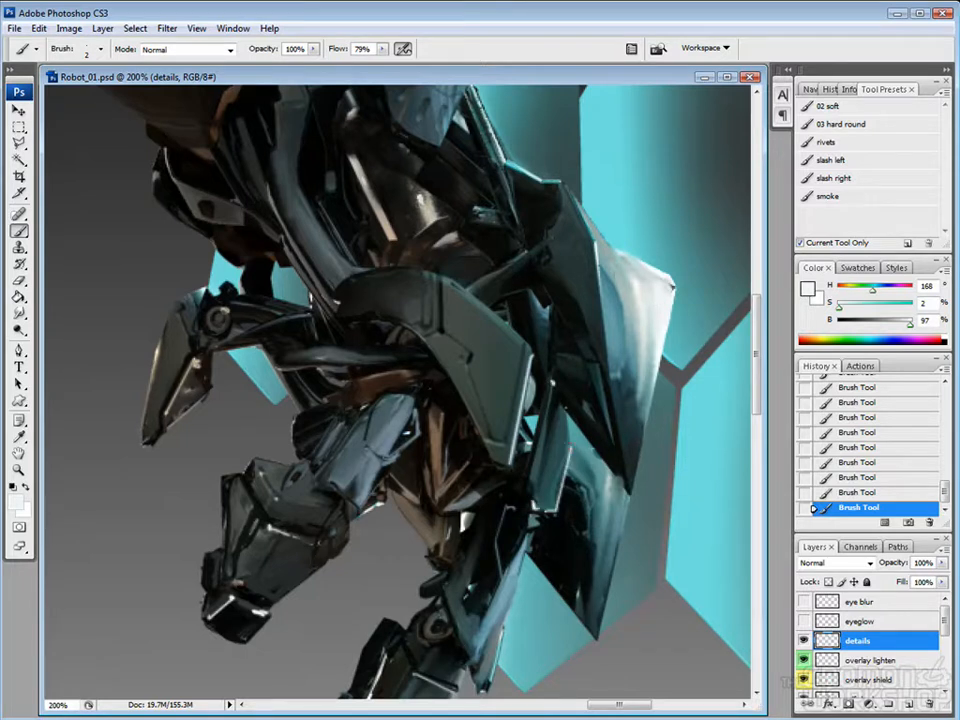
left_click(420, 336, "alt")
Add fine seam lines and sampled accents to the pale outer hand guard and the teal blade below it.
left_click_drag(660, 318, 649, 290)
left_click(650, 286, "alt")
left_click(652, 335, "alt")
left_click(645, 290, "alt")
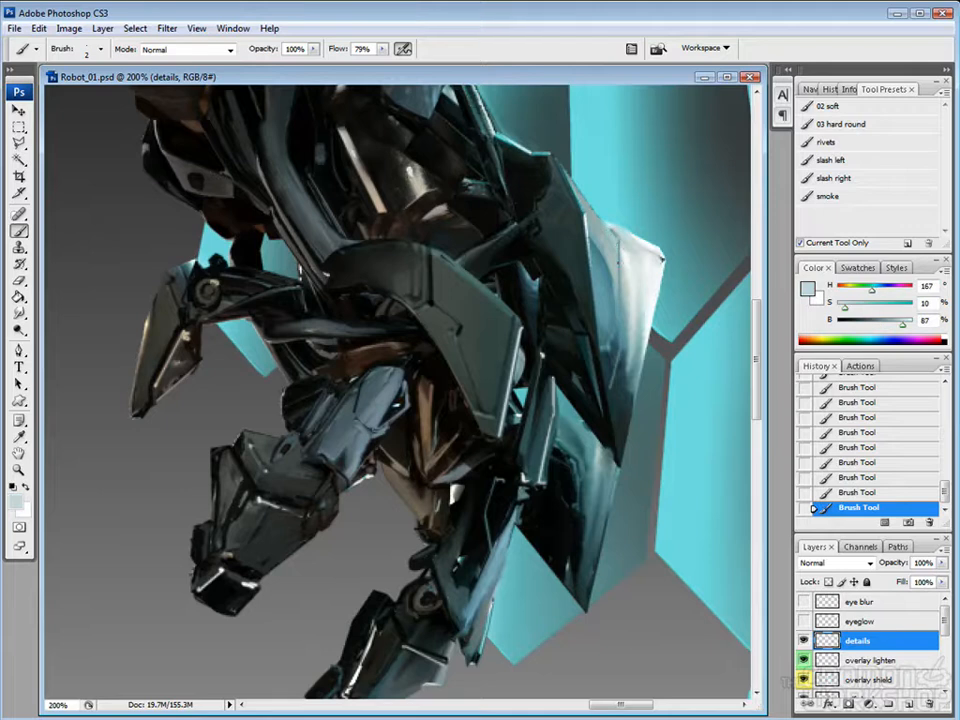
left_click_drag(617, 352, 627, 298)
left_click(585, 451, "alt")
left_click(577, 365, "alt")
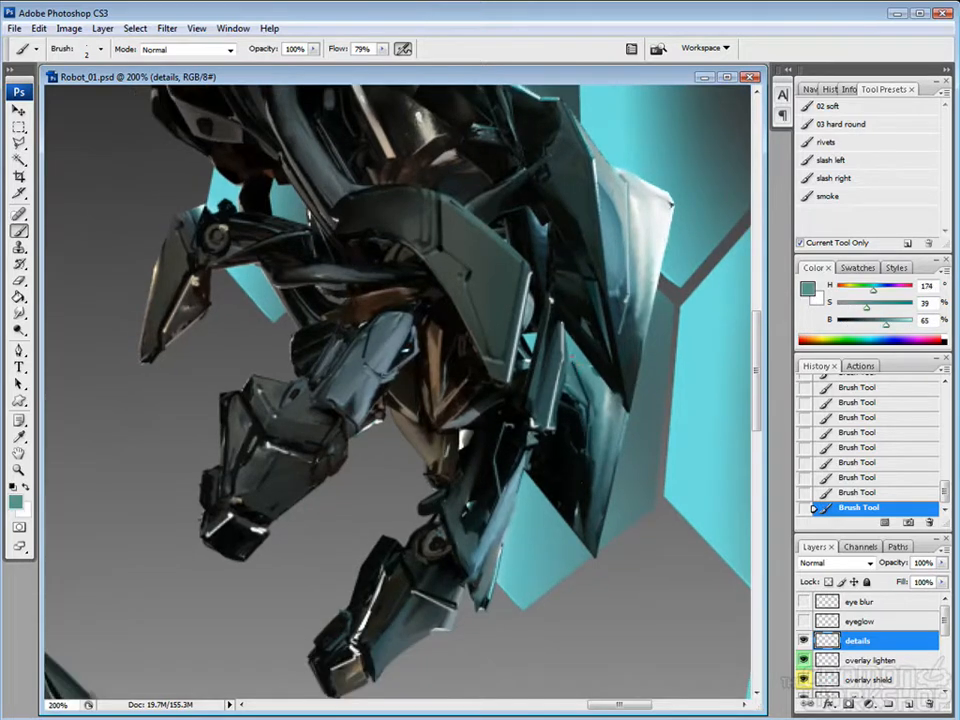
Touch up the area beneath the uppermost finger's ring joint with sampled near-black strokes.
mouse_move(491, 344)
left_mouse_down()
mouse_move(557, 493)
mouse_move(553, 549)
left_mouse_up()
left_click(276, 475, "alt")
left_click_drag(273, 482, 289, 475)
left_click(279, 472, "alt")
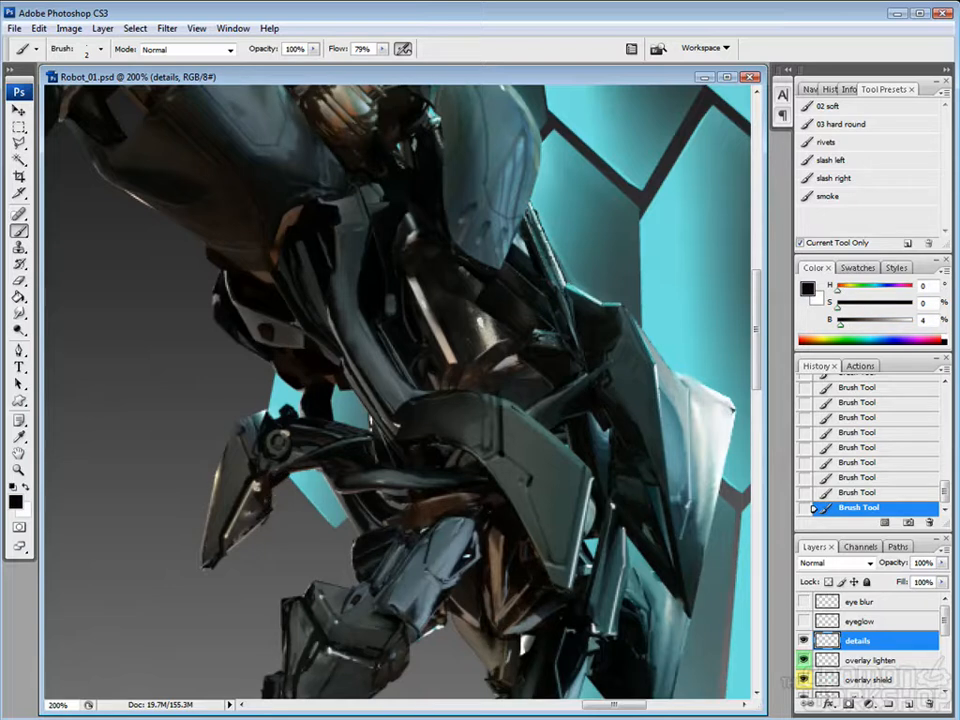
Build small dark mechanical notches along the lower edge of the uppermost finger's claw segment.
left_click(232, 546, "alt")
left_click_drag(236, 545, 225, 562)
left_click(233, 550, "alt")
left_click(228, 557, "alt")
mouse_move(244, 537)
left_mouse_down()
mouse_move(236, 551)
mouse_move(256, 530)
left_mouse_up()
left_click_drag(263, 526, 270, 507)
left_click(269, 515, "alt")
left_click(267, 512, "alt")
left_click(200, 370, "alt")
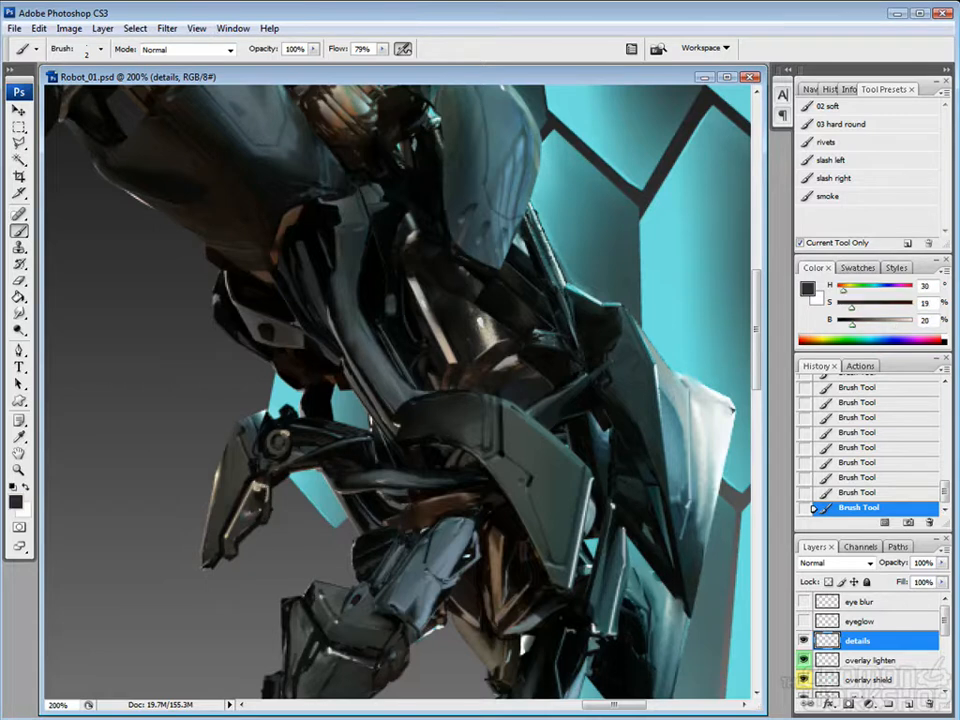
Refine the forearm plate with sampled dark teal and dot small dark rivets across the elbow guard's lower end.
left_click_drag(302, 447, 302, 584)
left_click(257, 272, "alt")
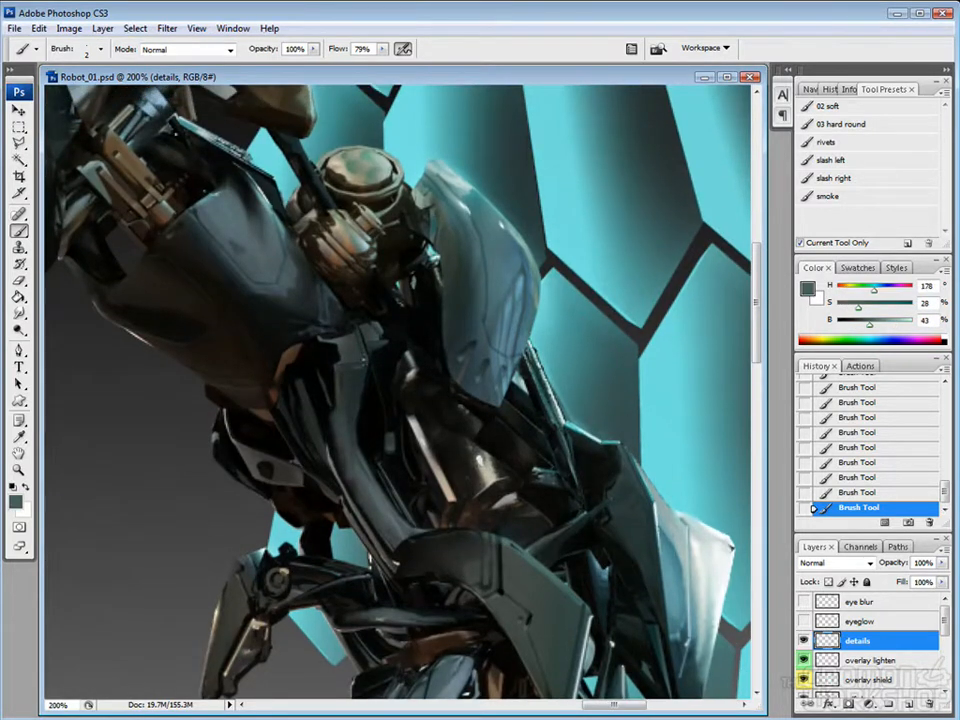
mouse_move(357, 441)
left_mouse_down()
mouse_move(414, 530)
mouse_move(350, 432)
left_mouse_up()
left_click(417, 493, "alt")
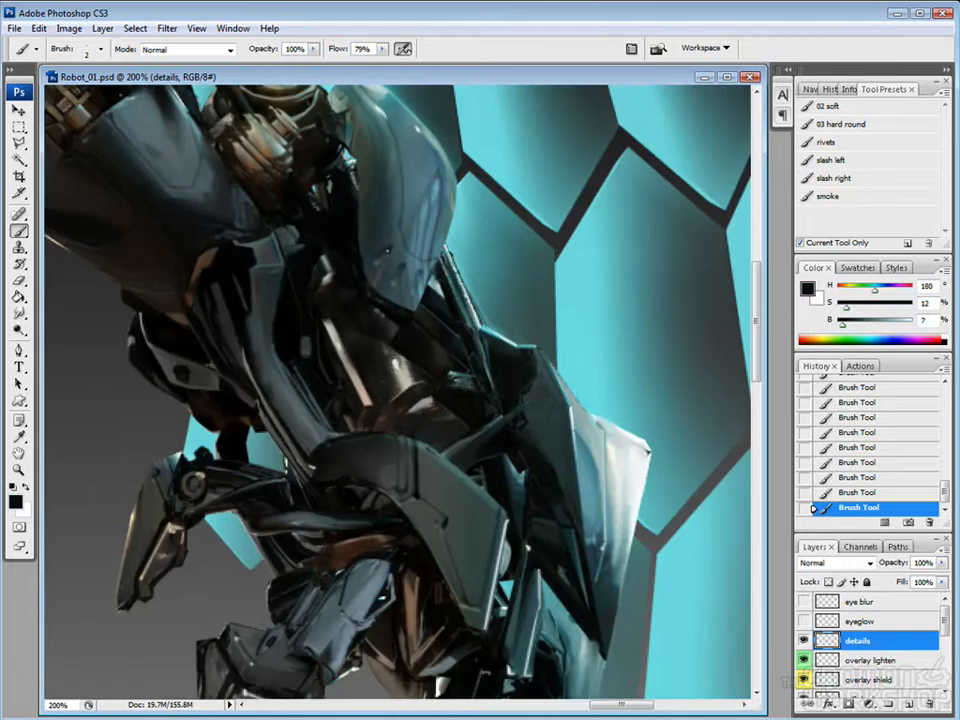
left_click(573, 409, "alt")
Paint a dark slot with pale teal highlights into the round cap on the elbow.
left_click_drag(243, 190, 386, 486)
left_click(448, 416, "alt")
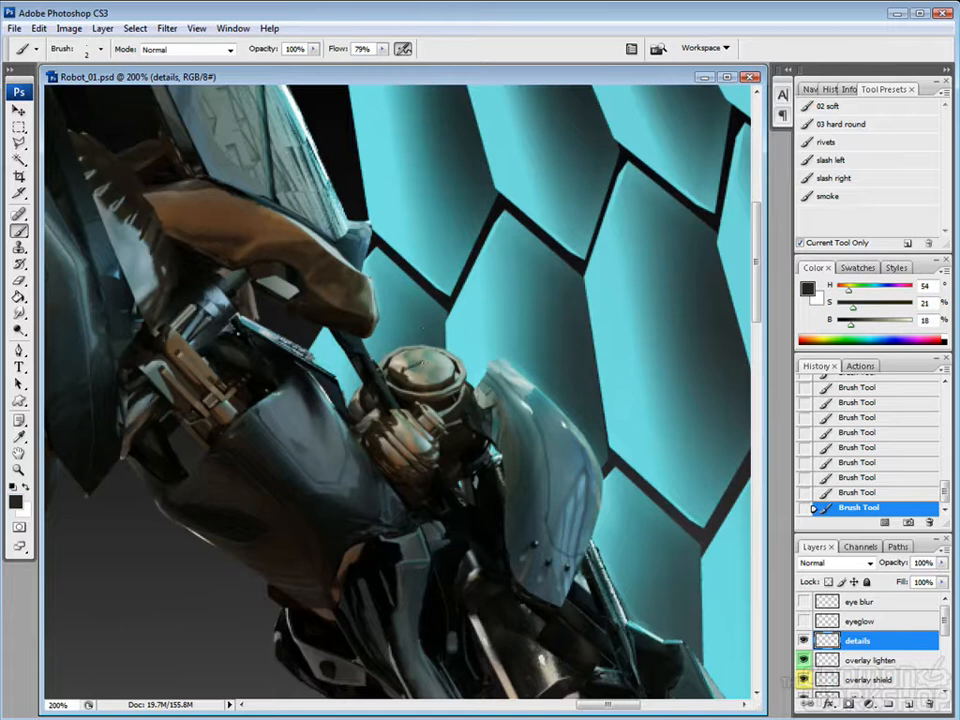
mouse_move(405, 373)
left_mouse_down()
mouse_move(427, 362)
mouse_move(415, 371)
left_mouse_up()
left_click(432, 359, "alt")
left_click(437, 354, "alt")
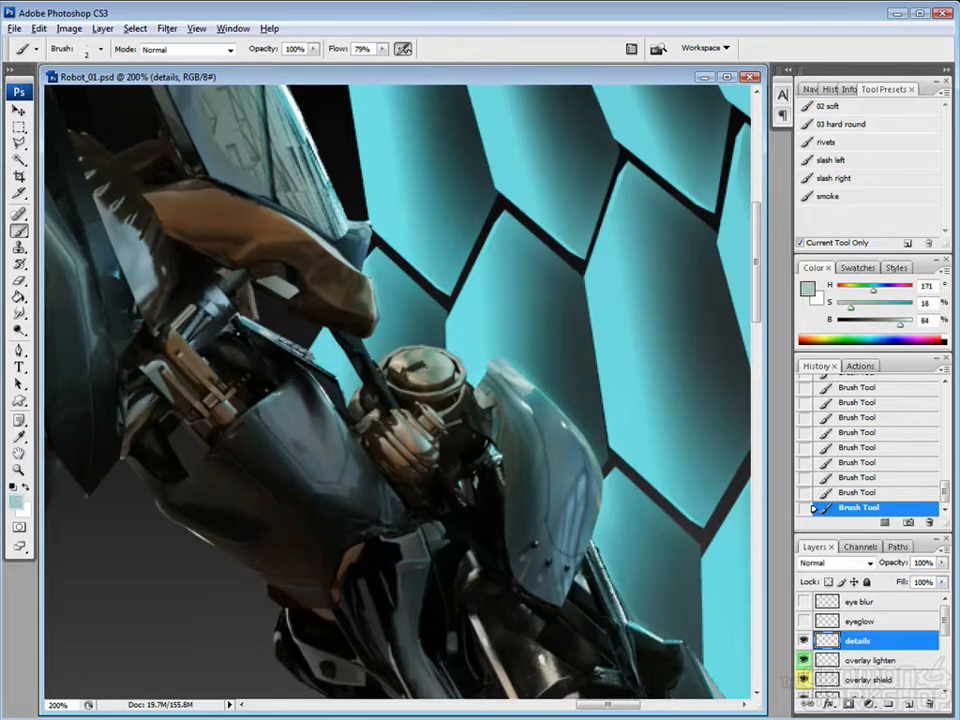
Brighten the outer rim of the shoulder shield with sampled pale cyan and near-white strokes.
left_click_drag(344, 356, 384, 446)
left_click(352, 235, "alt")
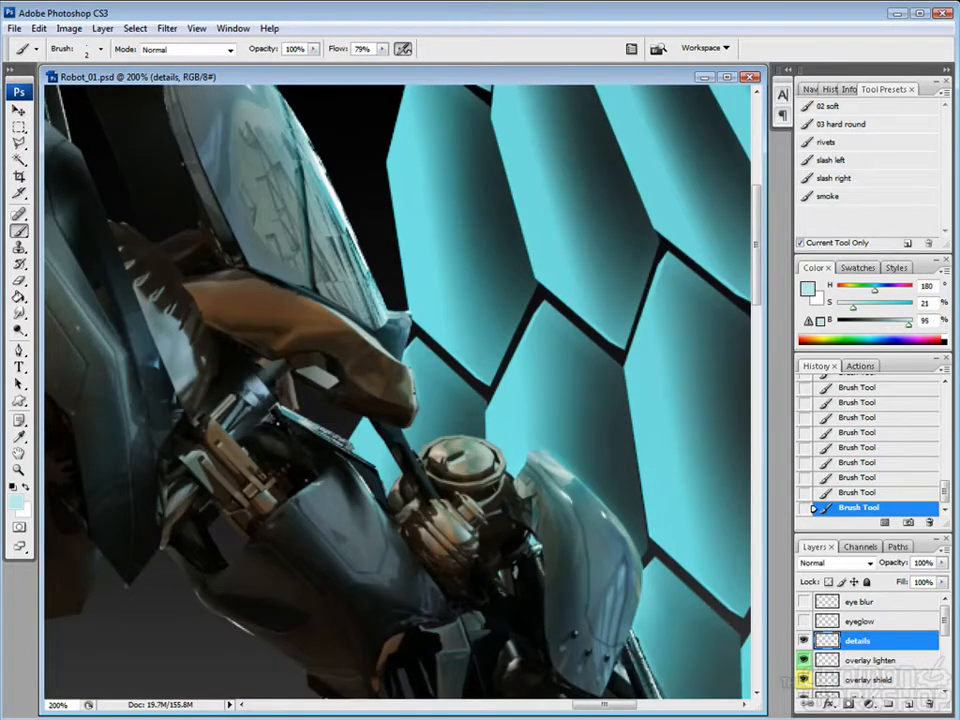
left_click_drag(286, 241, 292, 316)
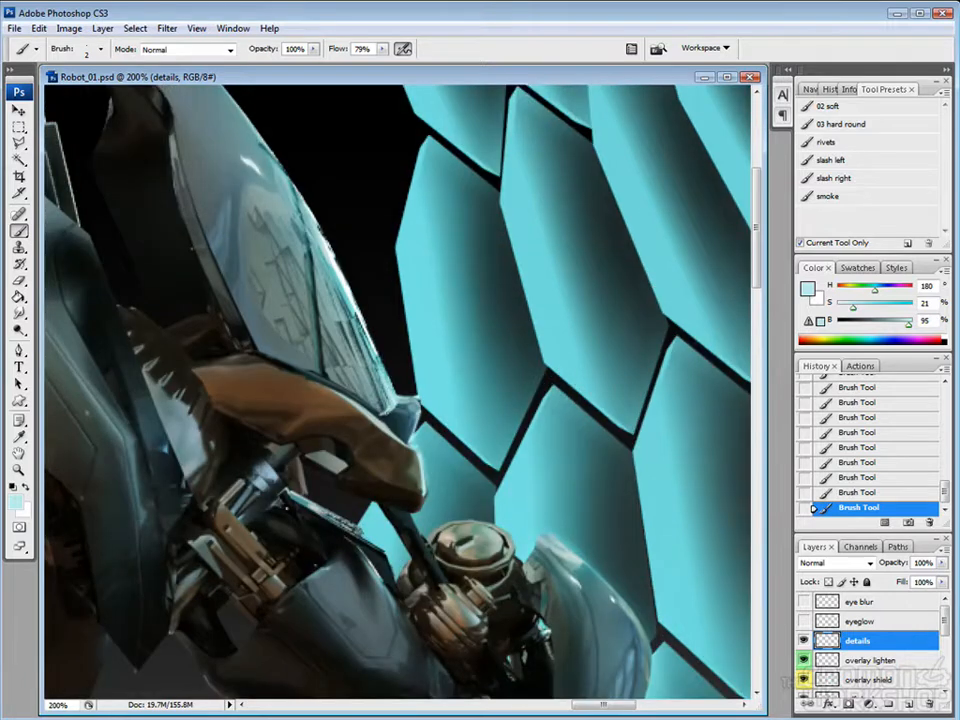
left_click(327, 243, "alt")
mouse_move(329, 243)
left_mouse_down()
mouse_move(374, 345)
mouse_move(339, 233)
left_mouse_up()
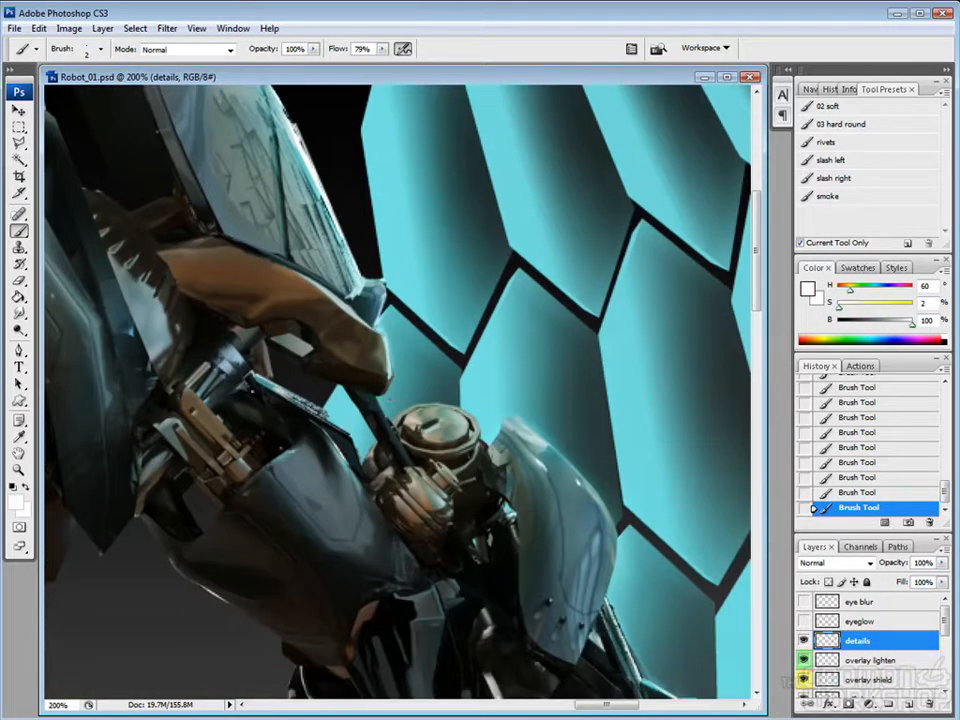
Darken the lower end of the middle finger's blue-grey segment with near-black strokes from a size 5 brush.
left_click_drag(296, 316, 224, 242)
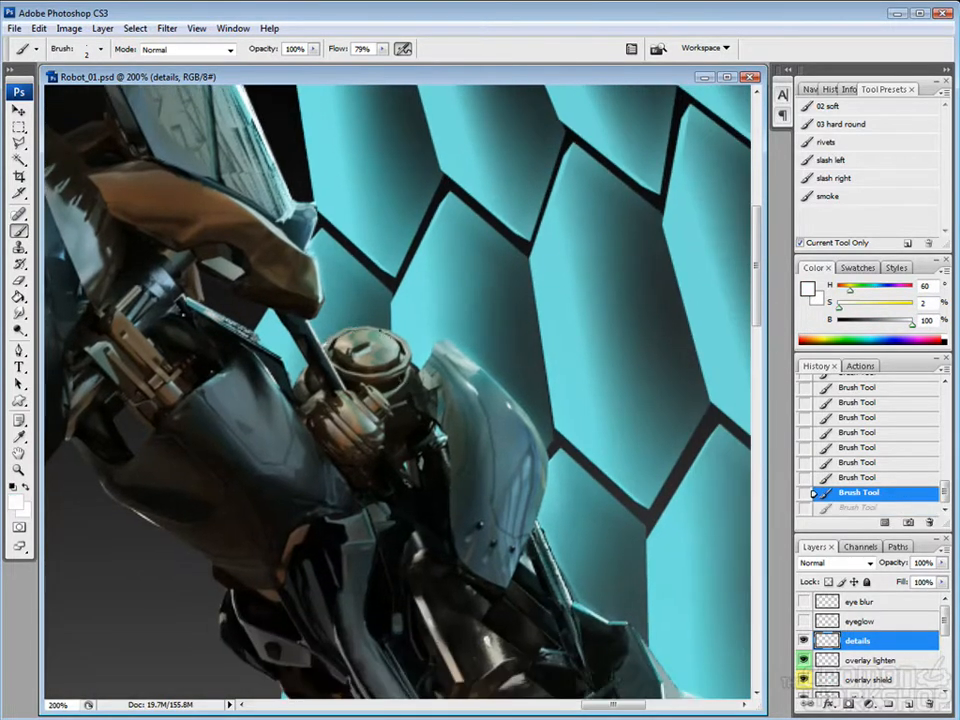
left_click_drag(500, 494, 442, 349)
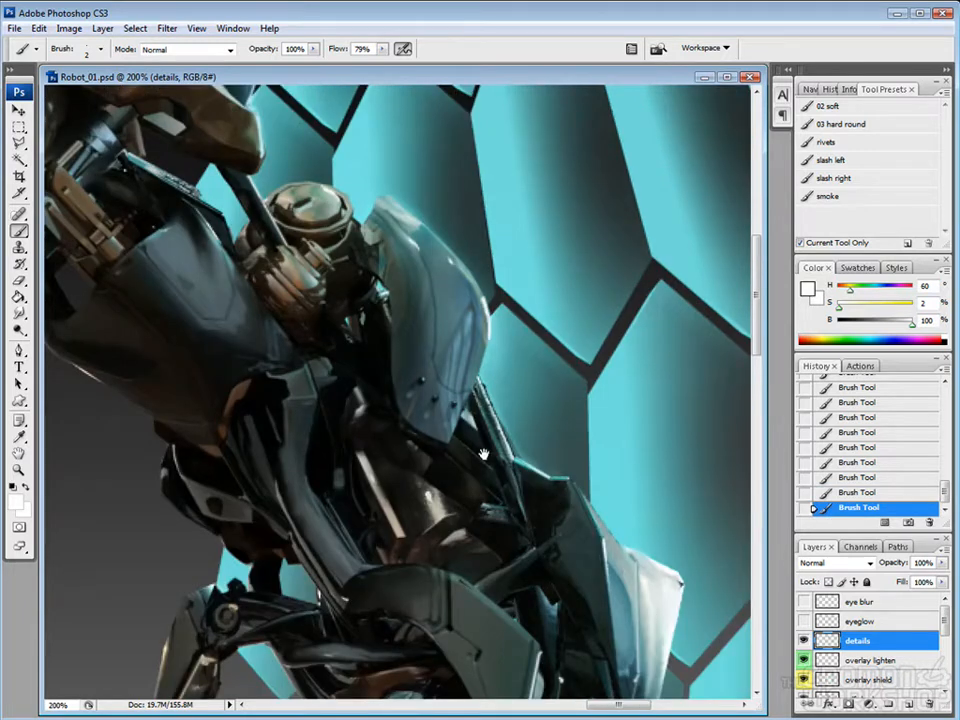
left_click_drag(523, 674, 503, 379)
left_click(597, 302, "alt")
mouse_move(445, 286)
left_mouse_down()
mouse_move(501, 332)
mouse_move(492, 444)
left_mouse_up()
mouse_move(358, 418)
left_mouse_down()
mouse_move(471, 339)
mouse_move(470, 446)
left_mouse_up()
left_click(429, 524, "alt")
left_click_drag(428, 519, 421, 530)
left_click(313, 388, "alt")
mouse_move(318, 400)
left_mouse_down()
mouse_move(303, 381)
mouse_move(333, 340)
left_mouse_up()
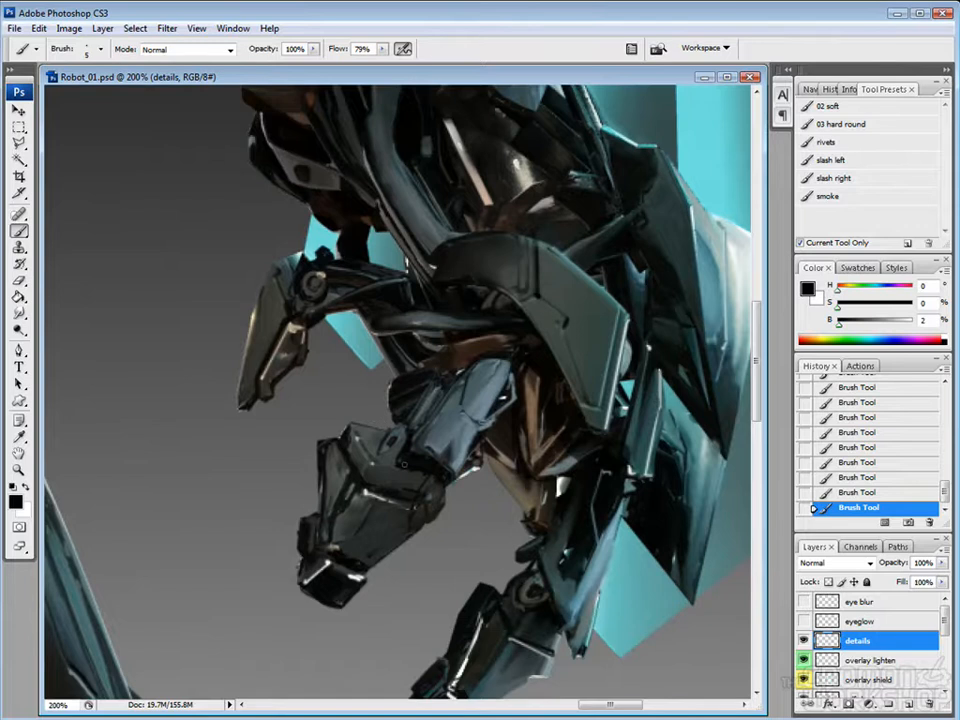
Shade the middle finger's knuckle plate below the blue-grey segment with sampled dark tones.
left_click(393, 461, "alt")
mouse_move(394, 462)
left_mouse_down()
mouse_move(408, 435)
mouse_move(458, 514)
mouse_move(449, 499)
left_mouse_up()
left_click(433, 490, "alt")
left_click(436, 491, "alt")
left_click(455, 503, "alt")
Rework the shading of the lowest finger's round knuckle with sampled dark tones and check the whole robot at 50%.
mouse_move(544, 622)
left_mouse_down()
mouse_move(575, 570)
mouse_move(594, 574)
mouse_move(585, 587)
left_mouse_up()
left_click(580, 578, "alt")
left_click(580, 568, "alt")
left_click(588, 590, "alt")
left_click(568, 554, "alt")
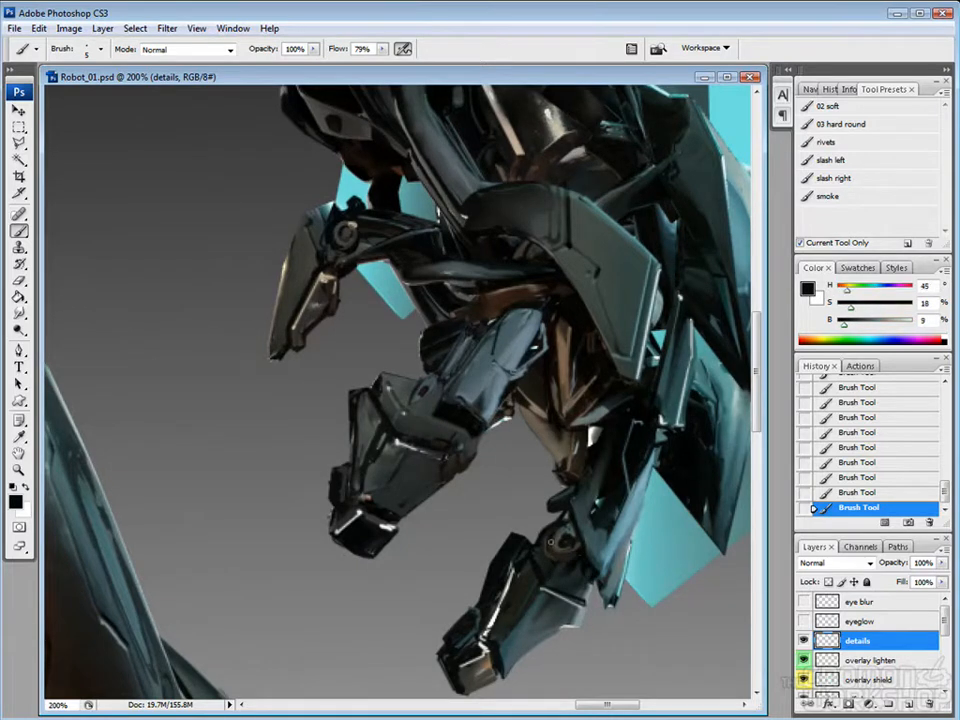
left_click(574, 546, "alt")
left_click(570, 549, "alt")
left_click_drag(575, 545, 560, 553)
key("ctrl+minus")
key("ctrl+minus")
mouse_move(410, 494)
left_mouse_down()
mouse_move(565, 491)
mouse_move(635, 528)
left_mouse_up()
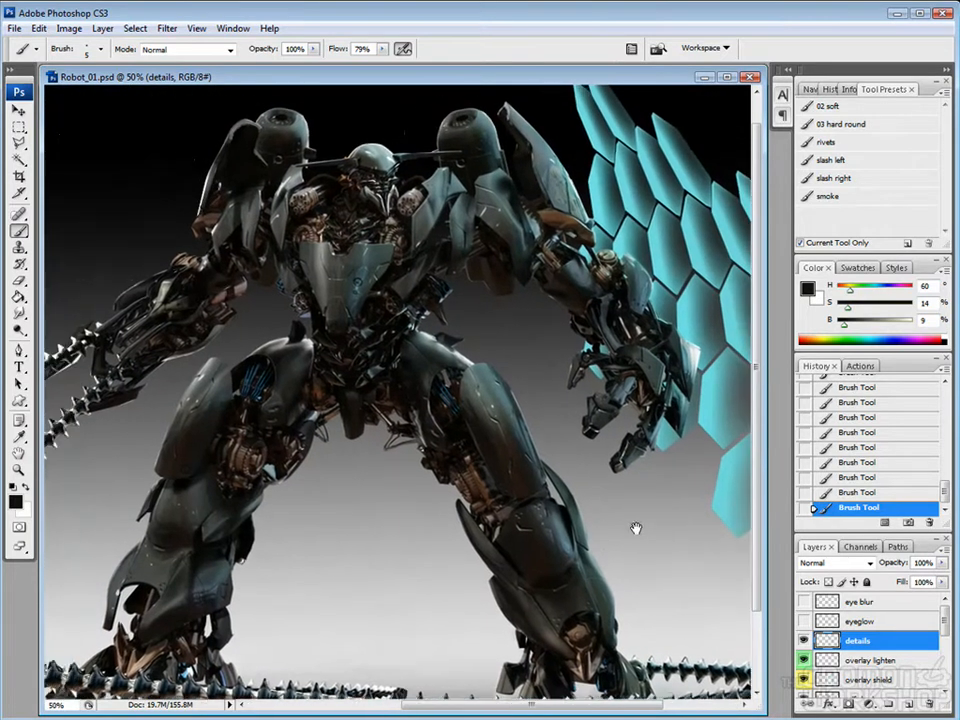
Turn on the visibility of the eyeglow layer.
left_click_drag(562, 441, 614, 452)
left_click(803, 604)
left_click(803, 604)
left_click(803, 622)
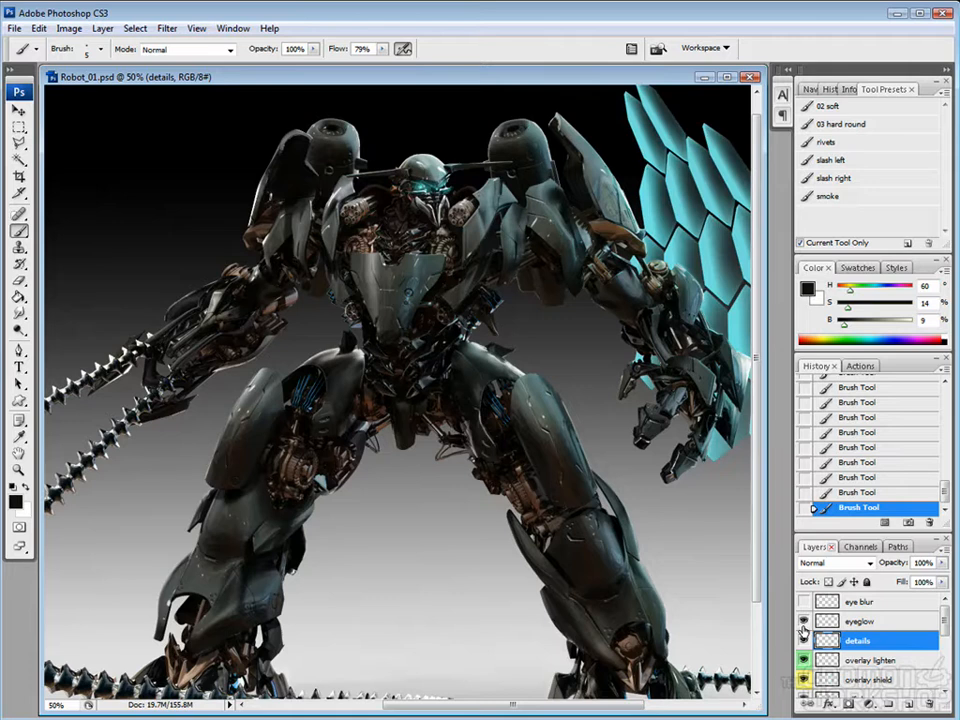
Sample the pale cyan of the glowing eye and ready the 02 soft brush at size 7.
key("ctrl+plus")
key("ctrl+plus")
key("ctrl+plus")
left_click_drag(448, 150, 478, 665)
left_click_drag(463, 262, 420, 483)
left_click_drag(503, 447, 405, 416)
left_click(387, 278, "alt")
key("bracketleft")
key("bracketleft")
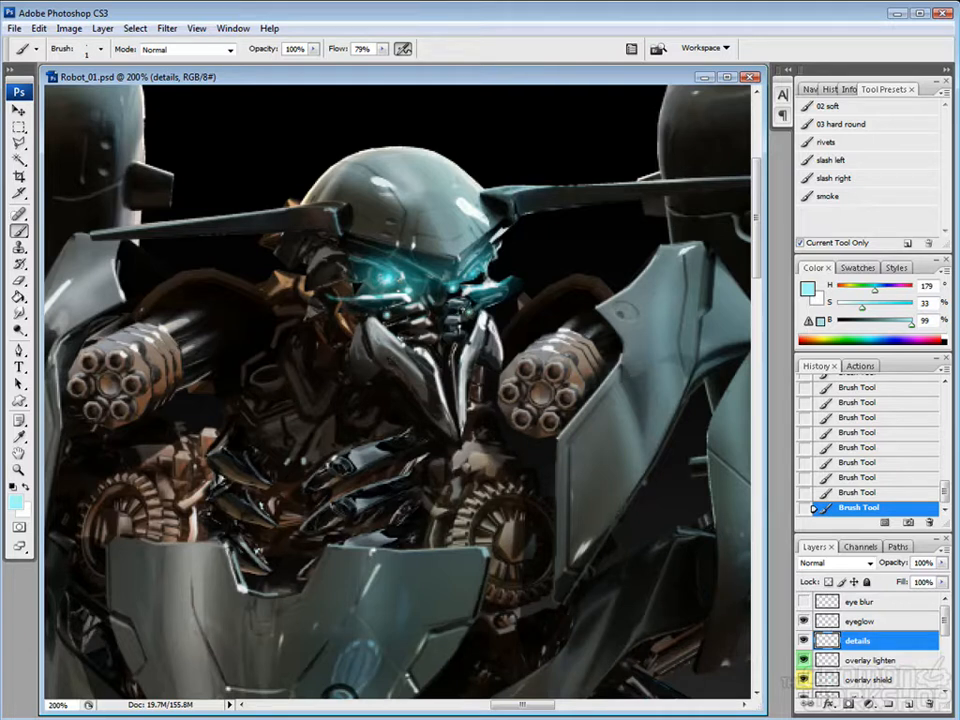
left_click(829, 107)
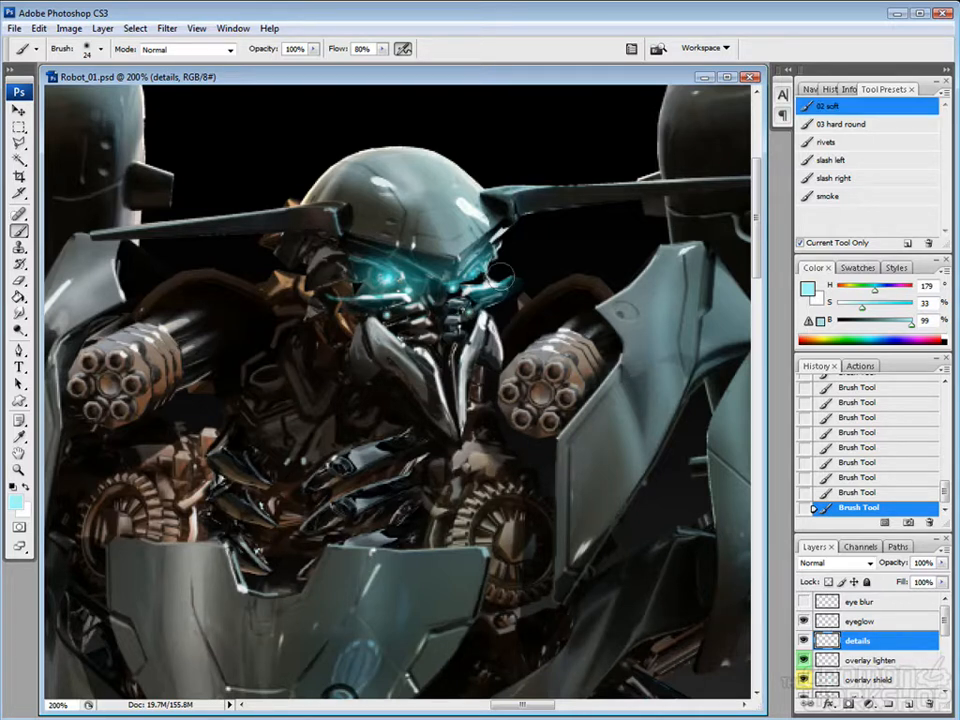
key("bracketleft")
key("bracketleft")
key("bracketleft")
key("bracketleft")
key("bracketleft")
key("bracketleft")
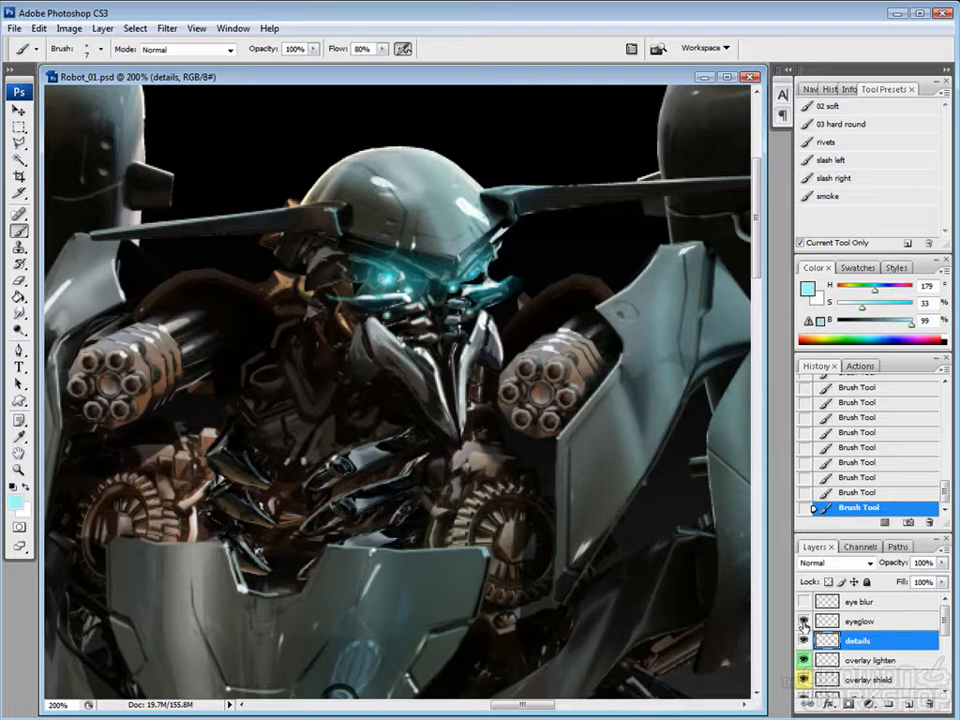
Step back past the latest brush strokes and make the eyeglow layer active.
left_click(858, 432)
left_click(858, 463)
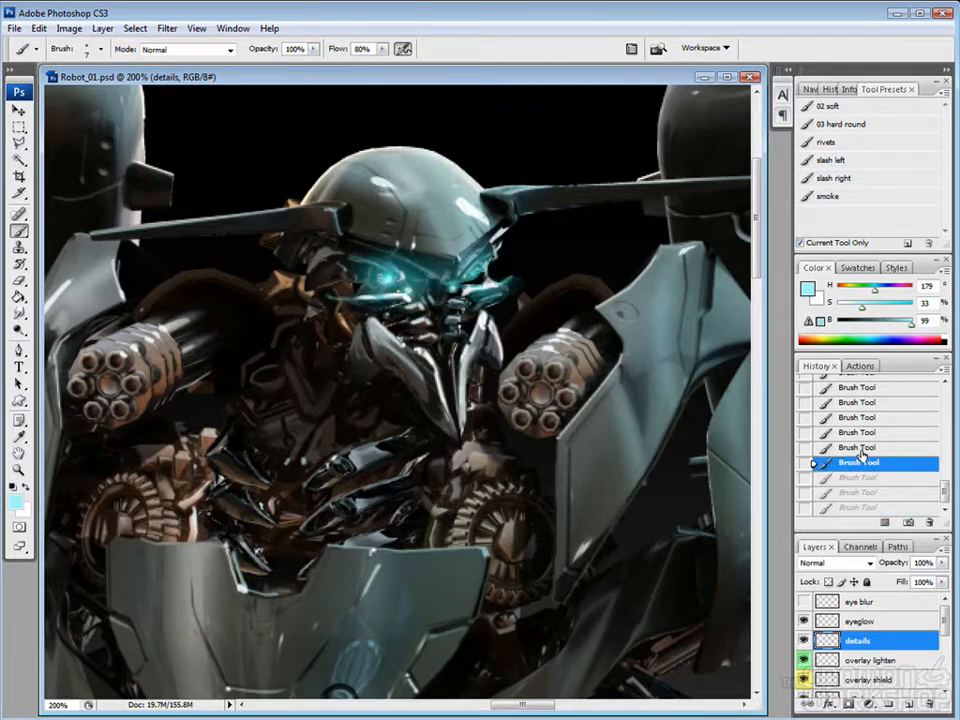
left_click(845, 621)
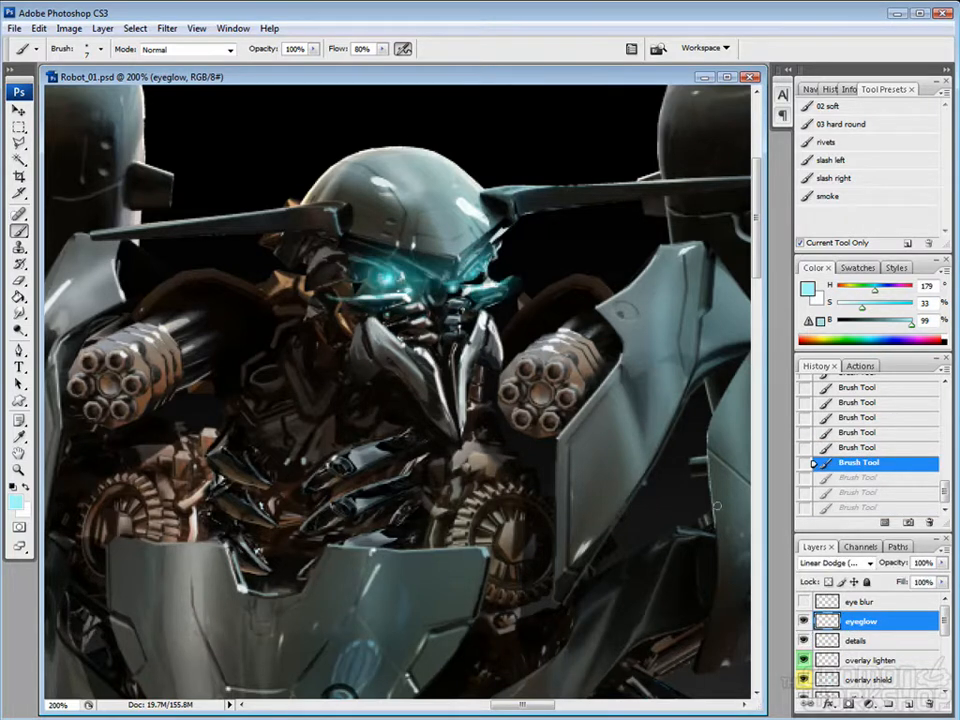
Smudge the cyan glow of the robot's smaller far eye with short strokes at 40% strength.
key("r")
left_click_drag(460, 283, 468, 277)
left_click_drag(462, 282, 470, 276)
left_click_drag(463, 281, 472, 275)
left_click_drag(464, 280, 472, 275)
left_click_drag(463, 279, 474, 274)
left_click_drag(461, 279, 475, 273)
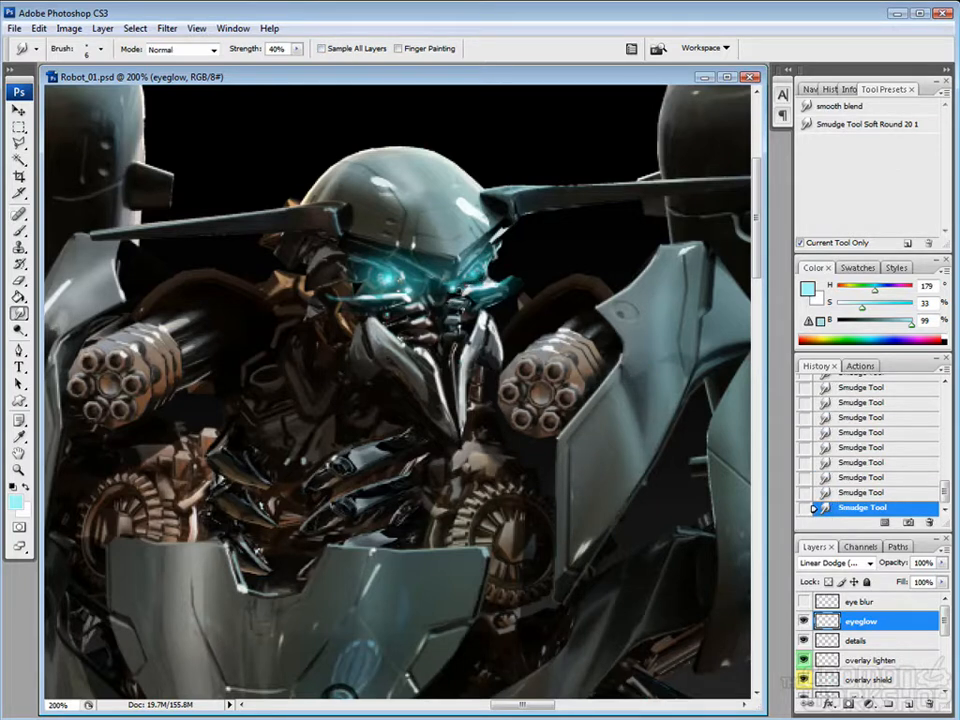
Erase the excess glow beside the far eye and across the nose bridge with a soft eraser.
key("e")
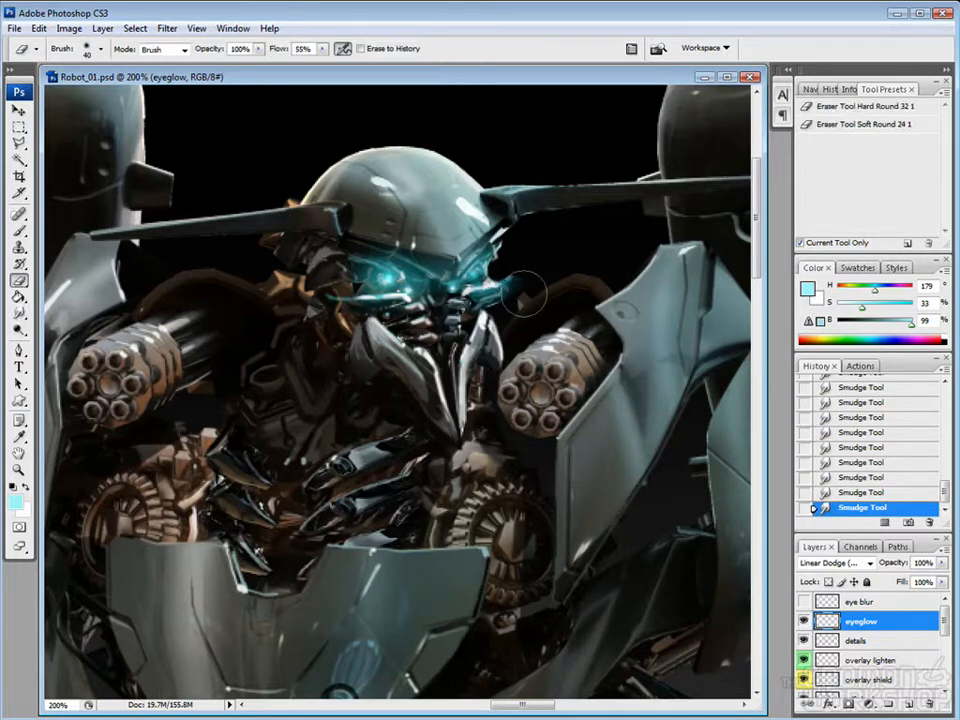
mouse_move(514, 268)
left_mouse_down()
mouse_move(497, 290)
mouse_move(424, 276)
left_mouse_up()
left_click_drag(420, 273, 411, 268)
key("bracketright")
key("bracketright")
key("bracketright")
key("bracketright")
left_click(425, 276)
left_click(430, 279)
left_click(432, 280)
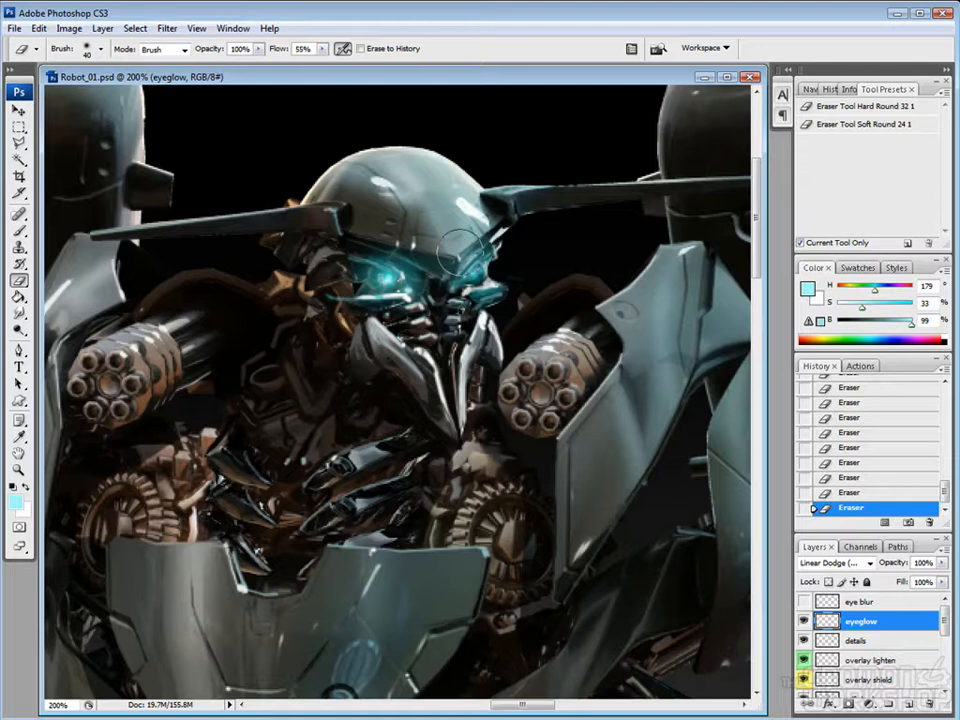
Dab small cyan lights beside the nose bridge and below both eyes, setting the colour's saturation to 52%.
key("b")
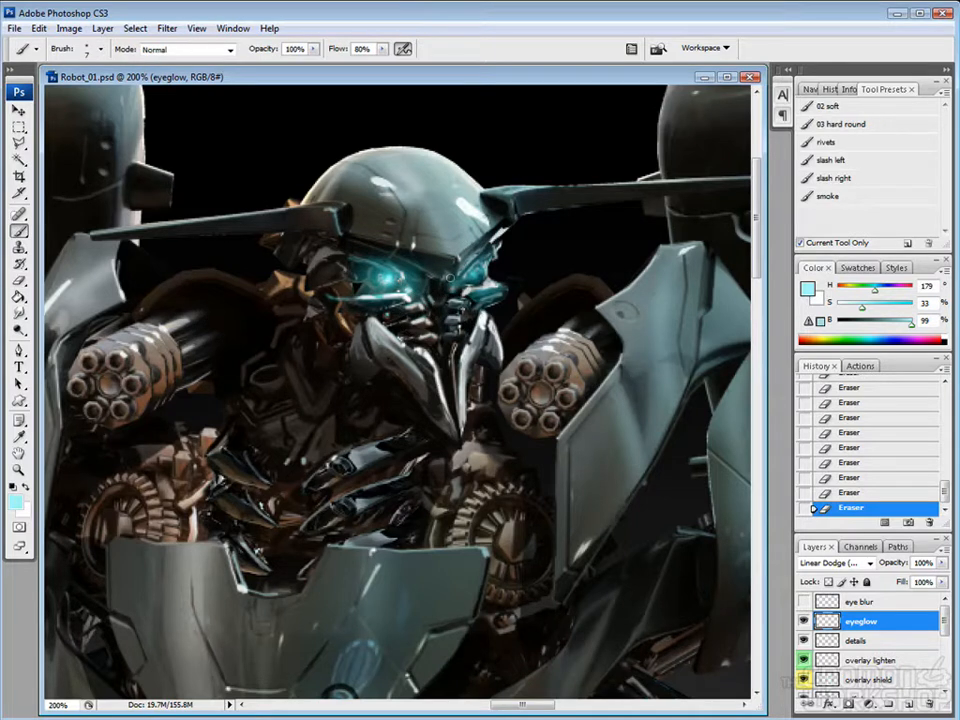
left_click(452, 291)
key("bracketright")
key("bracketright")
key("bracketright")
key("bracketright")
key("bracketright")
key("bracketright")
left_click(454, 291)
left_click(876, 305)
key("bracketleft")
left_click(388, 318)
left_click(466, 318)
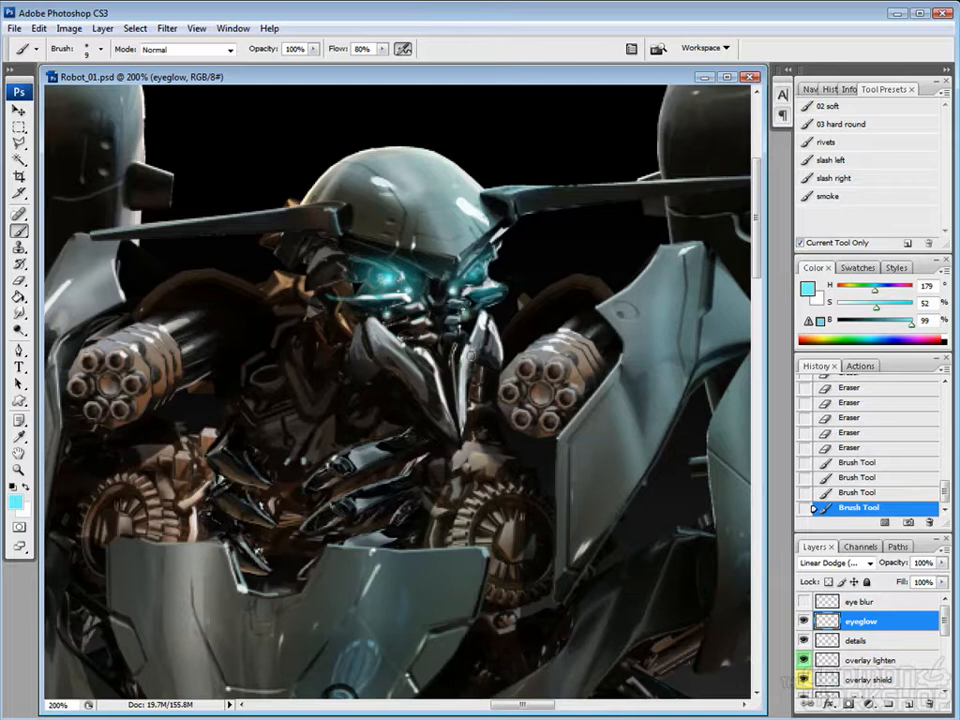
Brighten the small lights below the eyes and both eye centres with a size 3 brush.
left_click(464, 313)
left_click(389, 316)
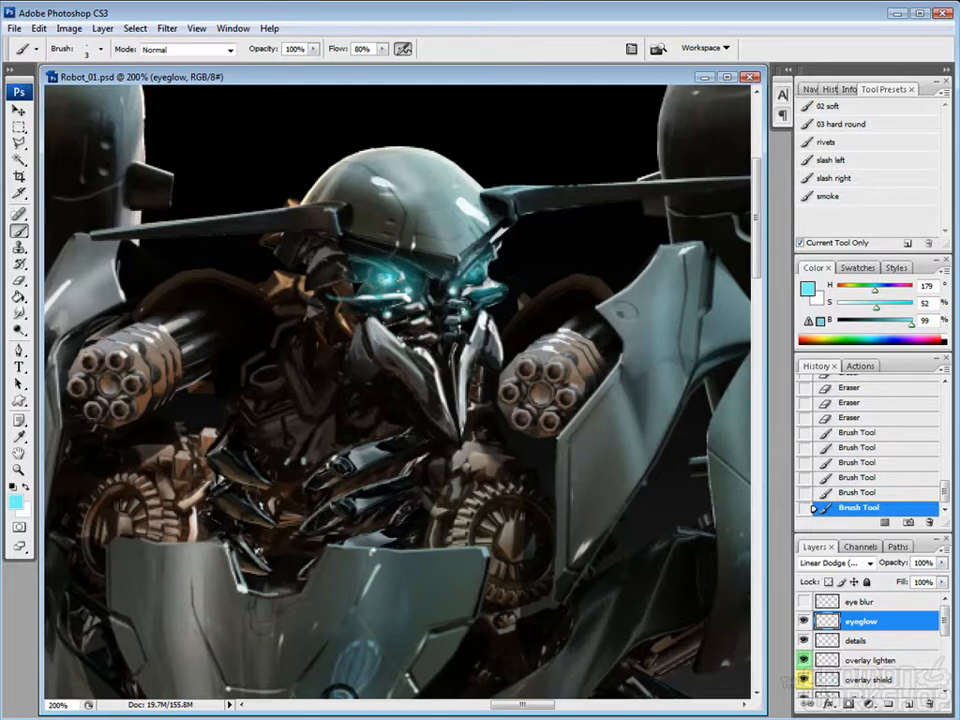
left_click(386, 278)
left_click(474, 275)
left_click(465, 290)
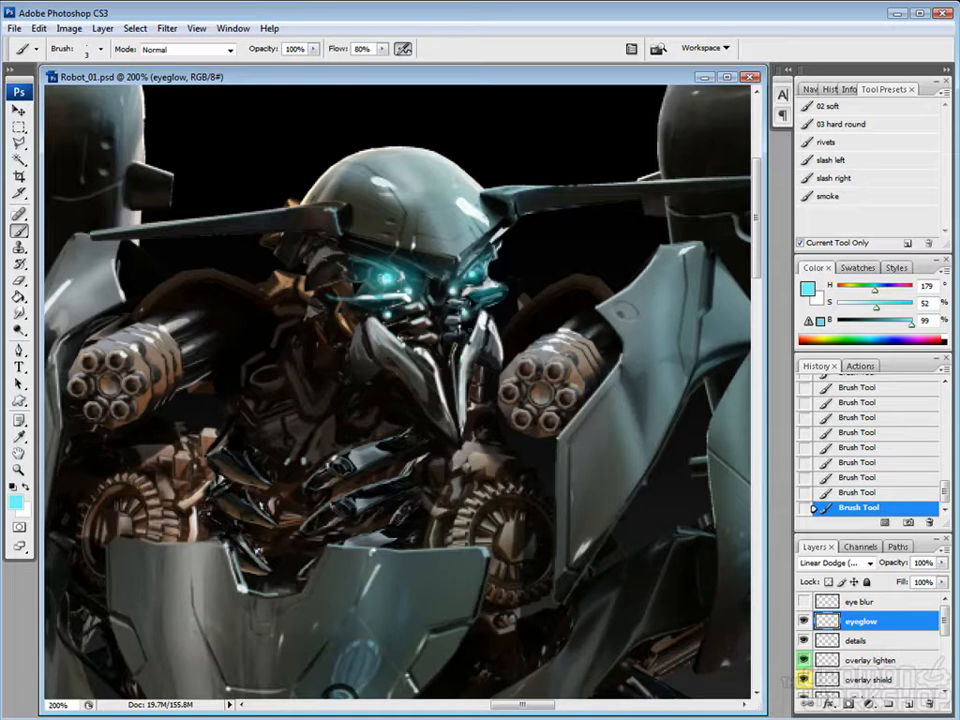
Try painting bright cyan patches on the nose bridge between the eyes.
key("ctrl+minus")
key("ctrl+minus")
key("ctrl+minus")
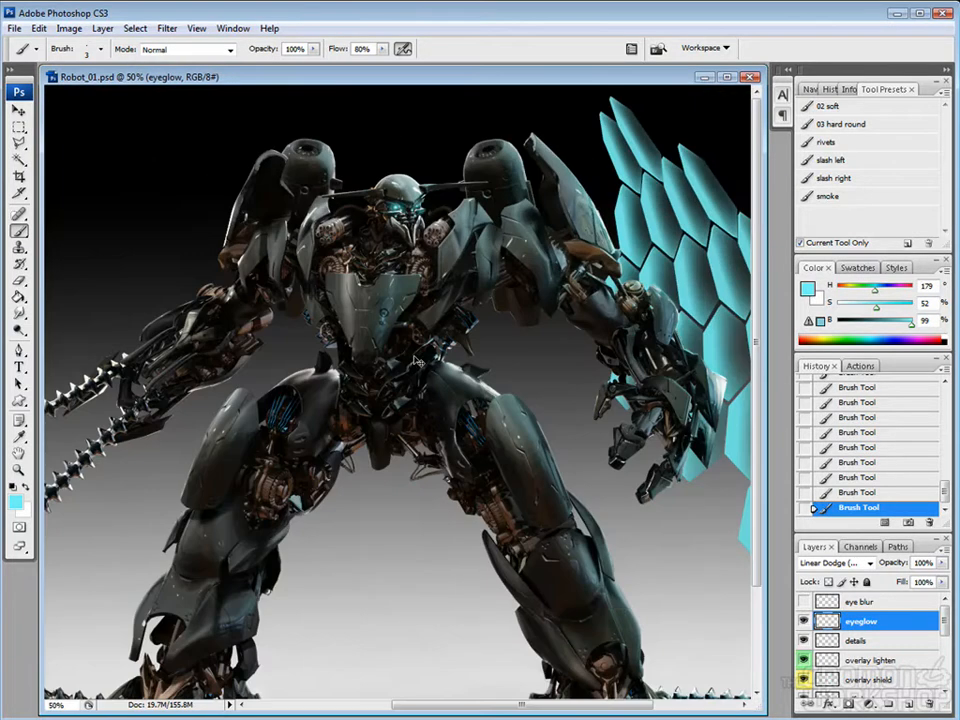
scroll(418, 362, "down", 3)
key("ctrl+plus")
key("ctrl+plus")
key("ctrl+plus")
key("ctrl+plus")
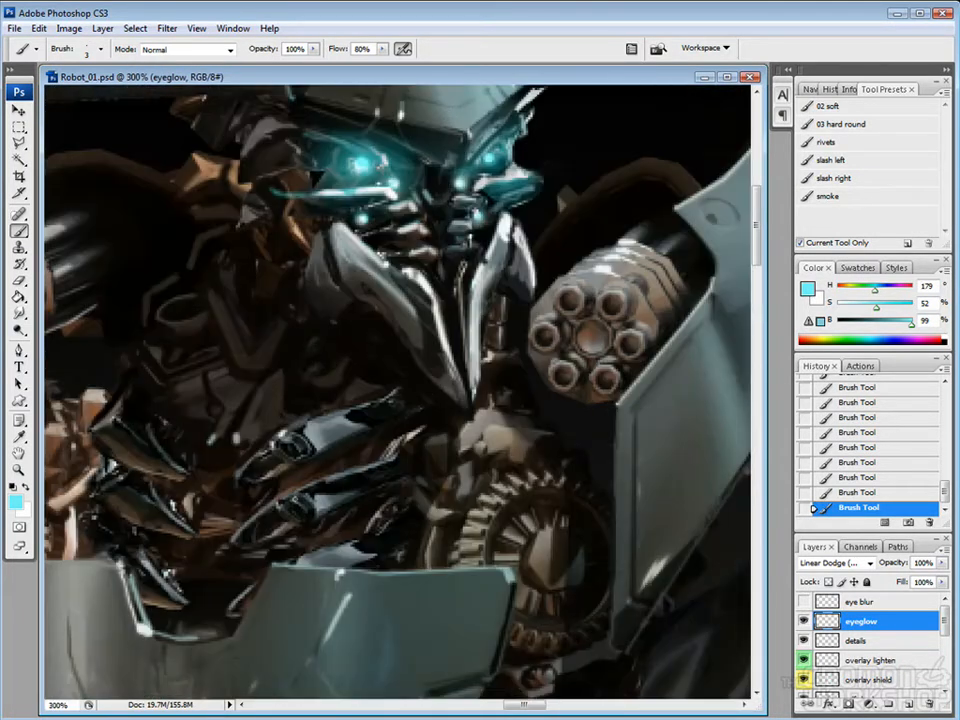
mouse_move(431, 170)
left_mouse_down()
mouse_move(434, 197)
mouse_move(446, 184)
mouse_move(443, 194)
left_mouse_up()
Set the colour to saturation 78% and brightness 75%, and add a soft teal glow between the eyes with a size 35 brush.
key("bracketright")
key("bracketright")
key("bracketright")
key("bracketright")
key("bracketright")
key("bracketright")
key("bracketright")
key("bracketright")
key("bracketright")
key("bracketright")
key("bracketright")
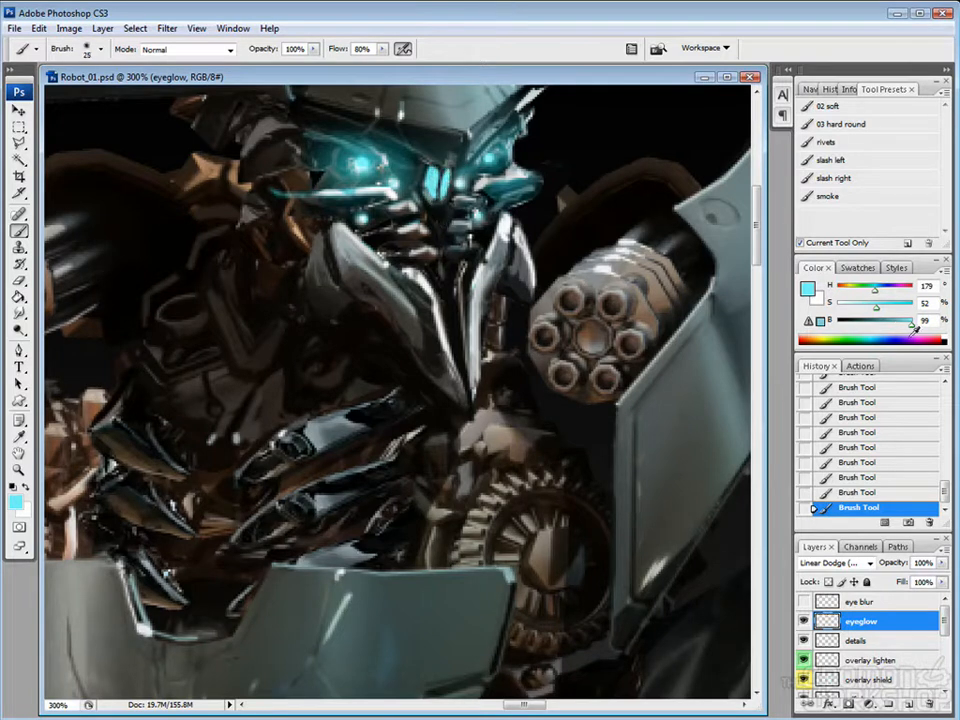
left_click_drag(876, 307, 896, 307)
left_click_drag(911, 324, 893, 324)
left_click(437, 185)
key("ctrl+minus")
key("ctrl+minus")
key("ctrl+minus")
key("ctrl+minus")
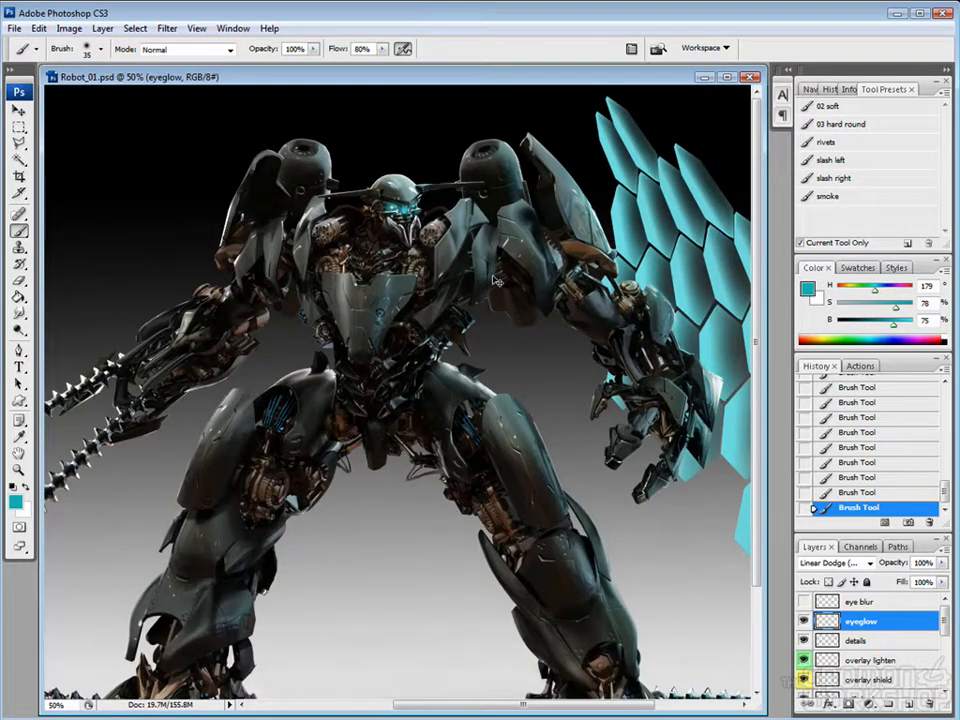
key("ctrl+minus")
key("ctrl+plus")
key("ctrl+plus")
key("ctrl+plus")
key("ctrl+plus")
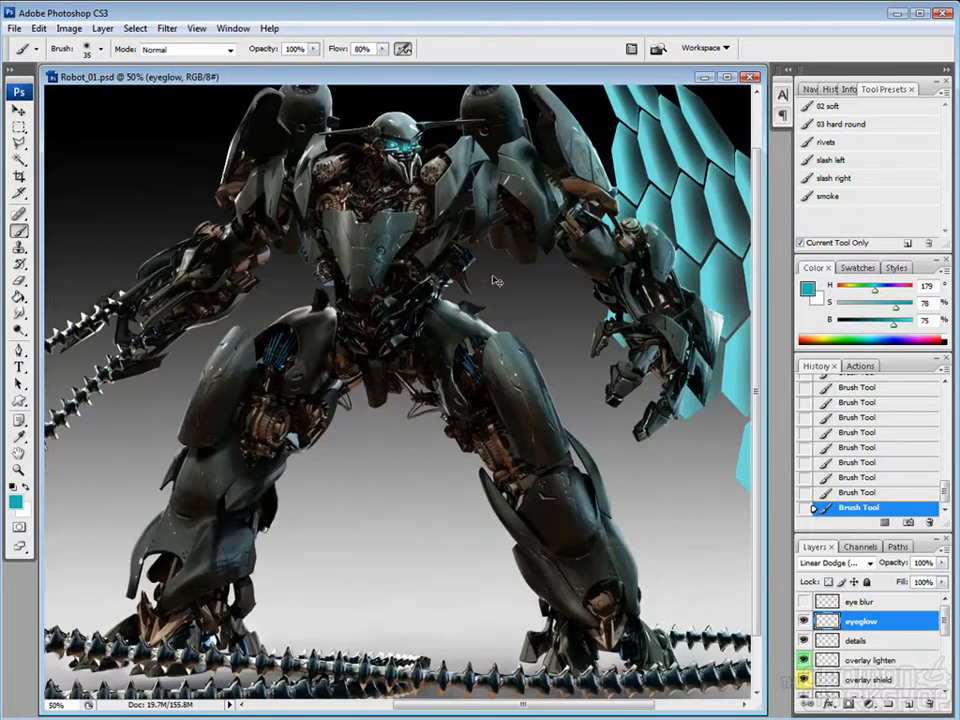
Erase the cyan glow from both eyes and the nose bridge on the eyeglow layer.
mouse_move(493, 274)
left_mouse_down()
mouse_move(376, 414)
mouse_move(413, 674)
left_mouse_up()
key("e")
left_click_drag(356, 335, 317, 340)
left_click_drag(317, 341, 360, 343)
mouse_move(453, 310)
left_mouse_down()
mouse_move(462, 350)
mouse_move(400, 350)
left_mouse_up()
Try a single teal light at the centre of the face, building up its glow with repeated soft dabs.
key("b")
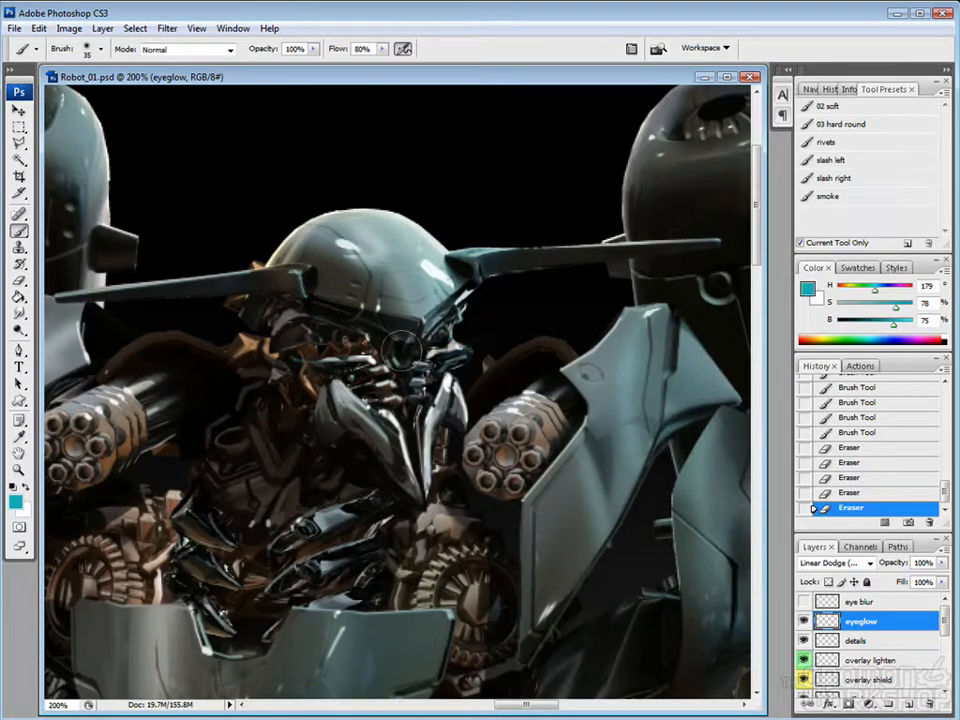
left_click_drag(399, 348, 403, 354)
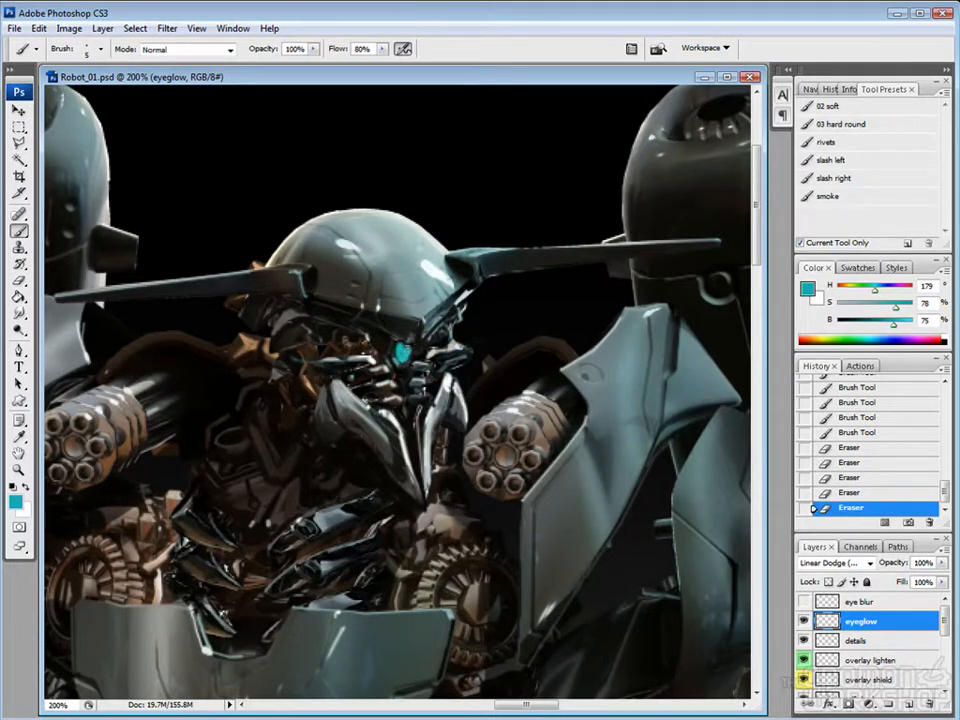
key("ctrl+minus")
key("ctrl+minus")
key("ctrl+minus")
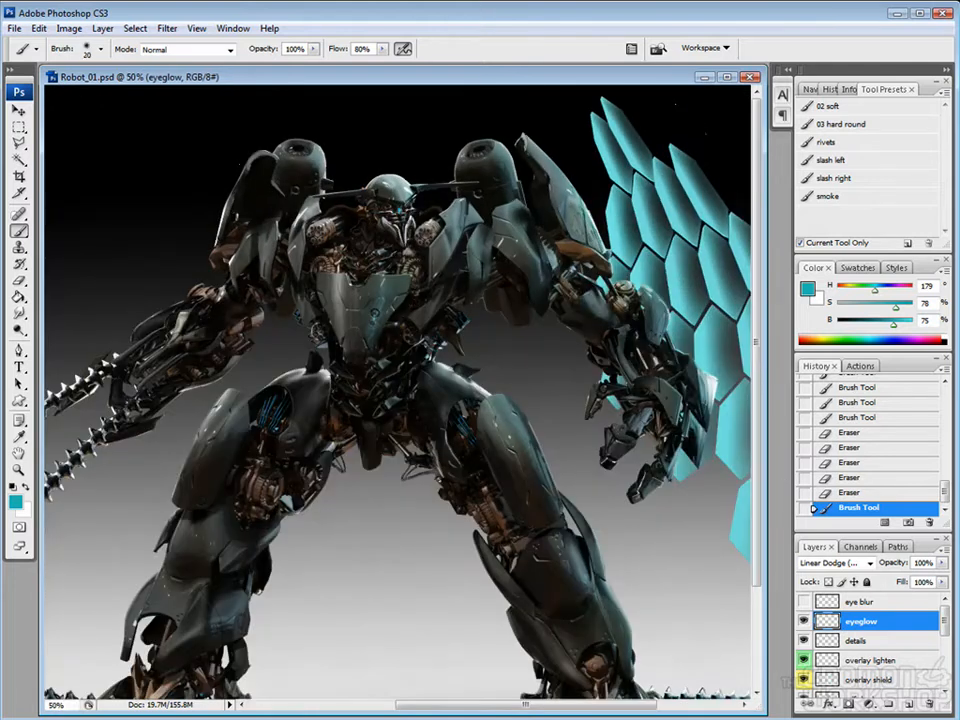
key("bracketright")
left_click(400, 212)
key("bracketleft")
key("bracketleft")
key("bracketleft")
left_click(391, 209)
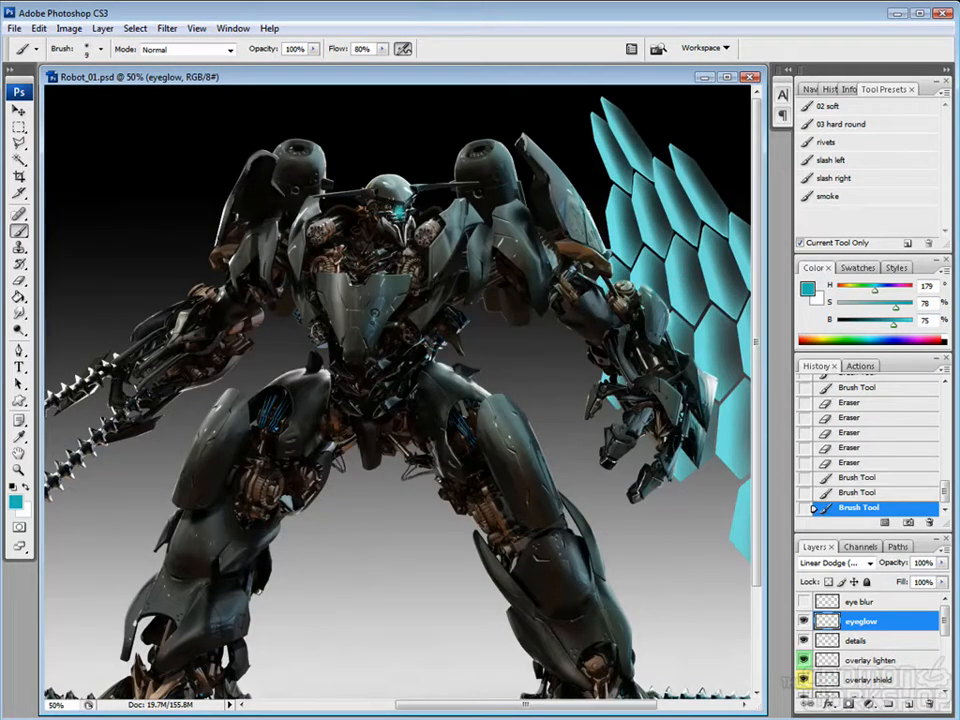
left_click(393, 211)
left_click(393, 211)
left_click(394, 212)
left_click(394, 212)
left_click(394, 212)
left_click(394, 212)
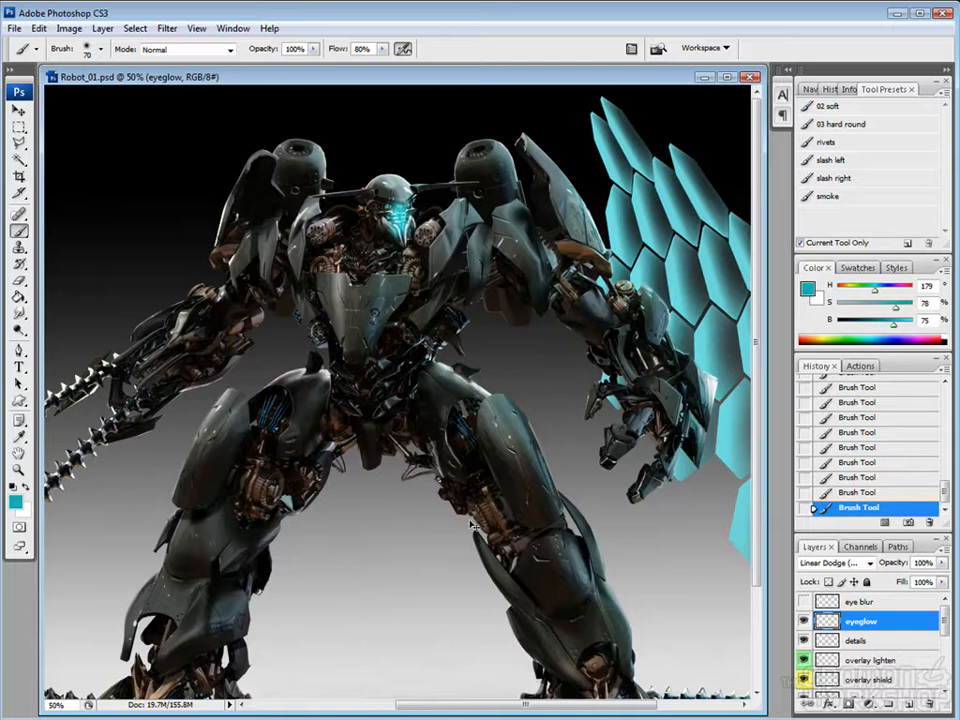
Step back through the history to restore the eye glow from before it was erased.
key("ctrl+z")
key("e")
left_click(864, 390)
left_click_drag(944, 492, 945, 444)
left_click(860, 409)
left_click(860, 434)
left_click(860, 404)
left_click(862, 431)
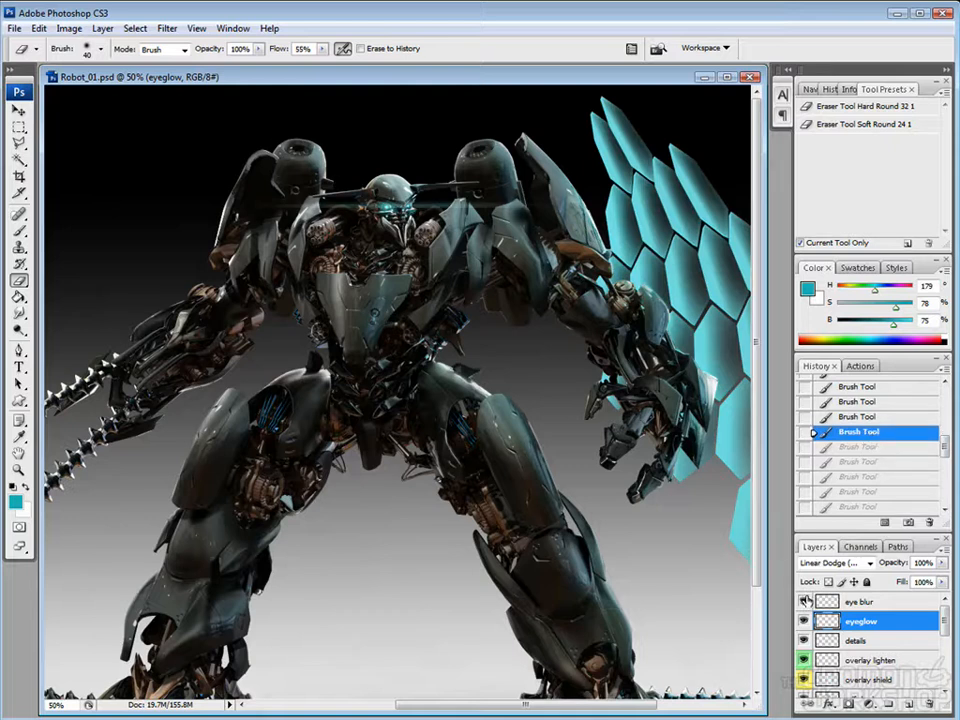
Paint a soft teal glow around the eyes and lower lights with a size 25 brush, and check it at 50%.
key("b")
key("ctrl+plus")
key("ctrl+plus")
key("ctrl+plus")
scroll(390, 305, "up", 8)
key("bracketleft")
key("bracketleft")
key("bracketleft")
key("bracketleft")
mouse_move(408, 222)
left_mouse_down()
mouse_move(401, 214)
mouse_move(446, 216)
left_mouse_up()
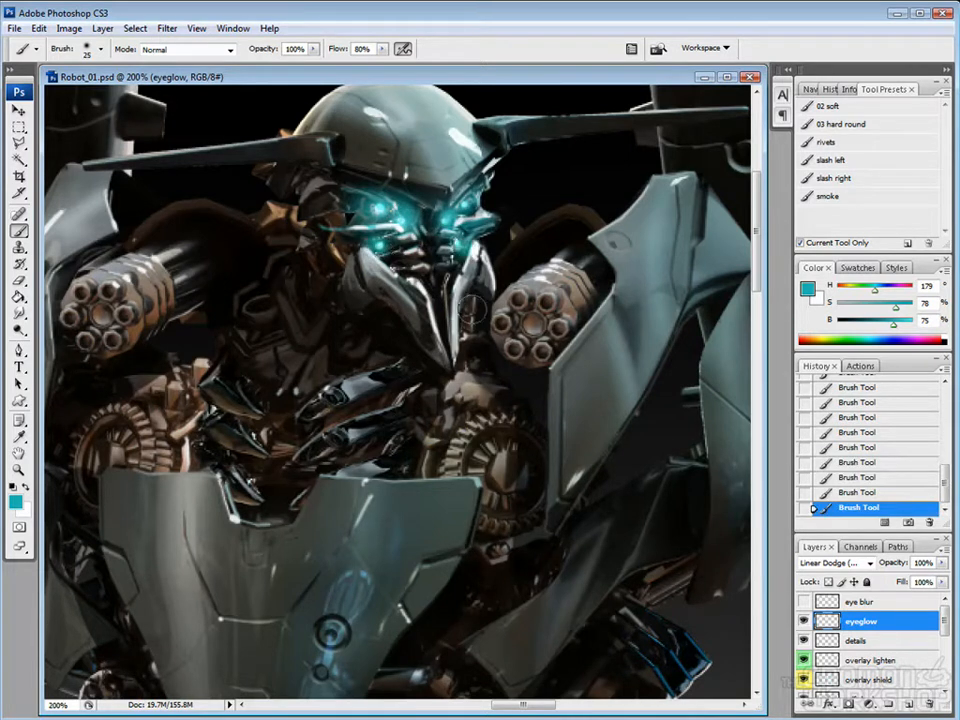
key("ctrl+minus")
key("ctrl+minus")
key("ctrl+minus")
key("ctrl+minus")
key("ctrl+plus")
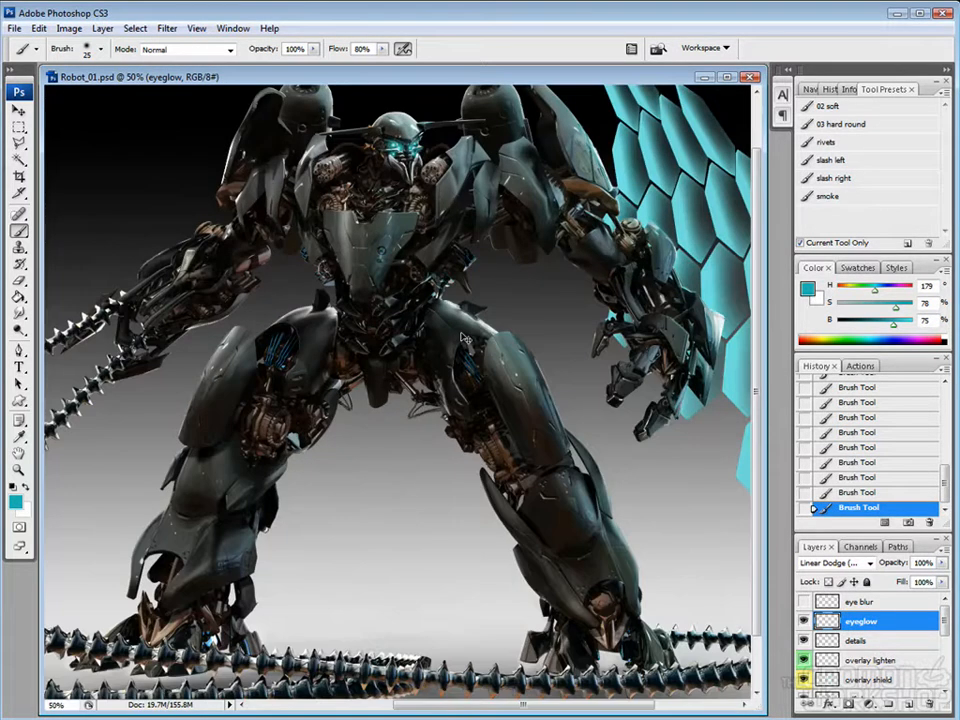
Hide the eyeglow layer and create a new layer directly above the details layer.
key("ctrl+plus")
key("ctrl+plus")
key("ctrl+plus")
left_click_drag(409, 262, 424, 632)
left_click_drag(424, 300, 405, 640)
left_click(825, 641)
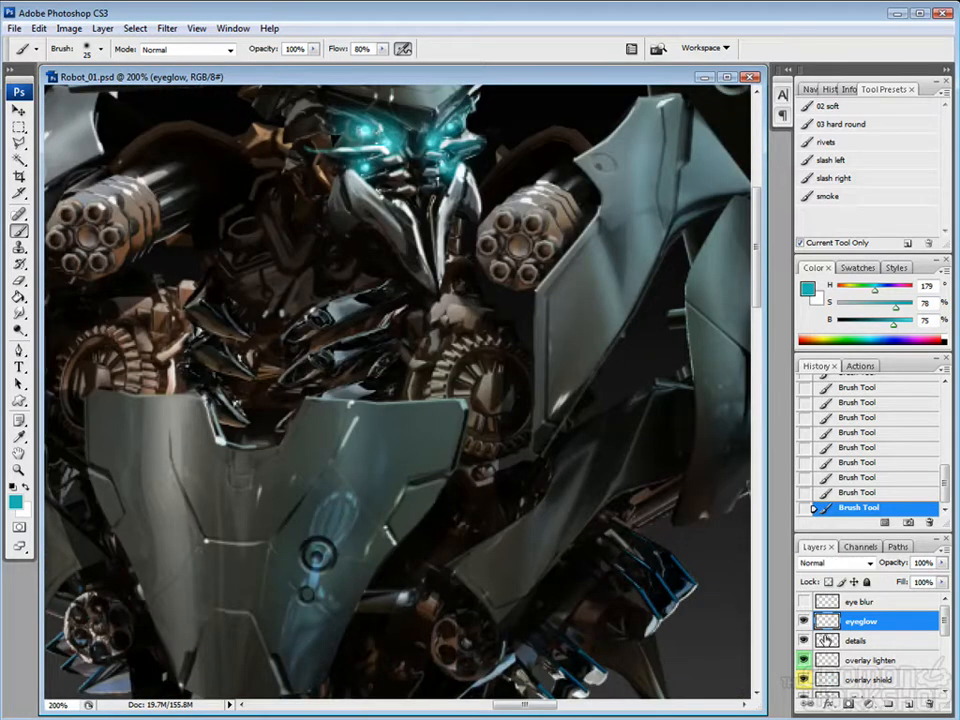
left_click_drag(315, 189, 307, 279)
key("ctrl+shift+alt+n")
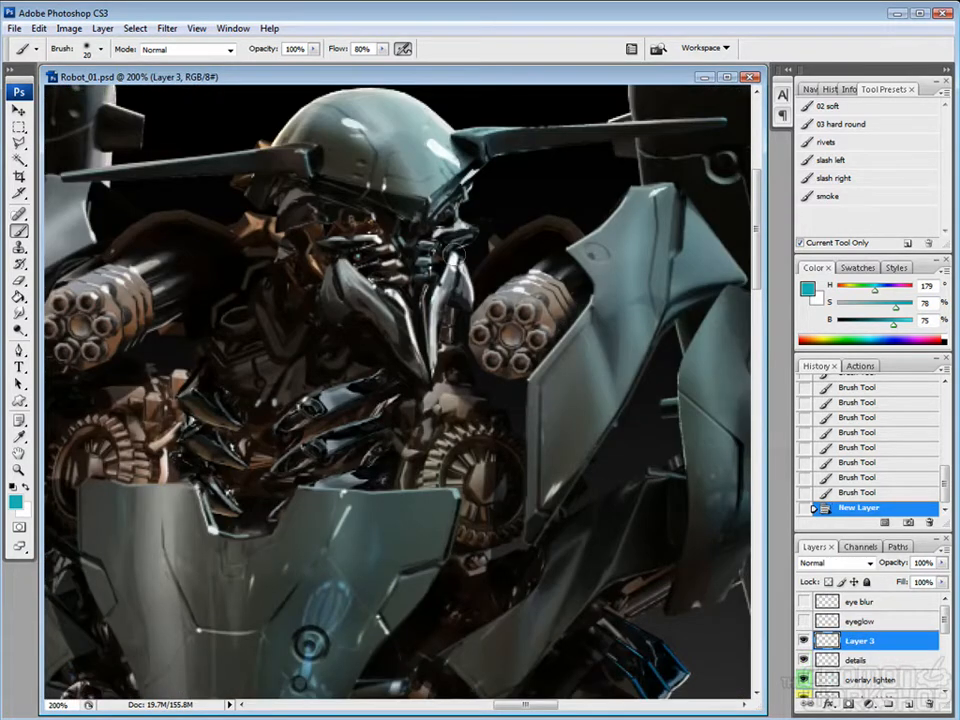
Try sampled dark brown strokes on the centre of the face on the new layer.
left_click(315, 189, "alt")
left_click(315, 189)
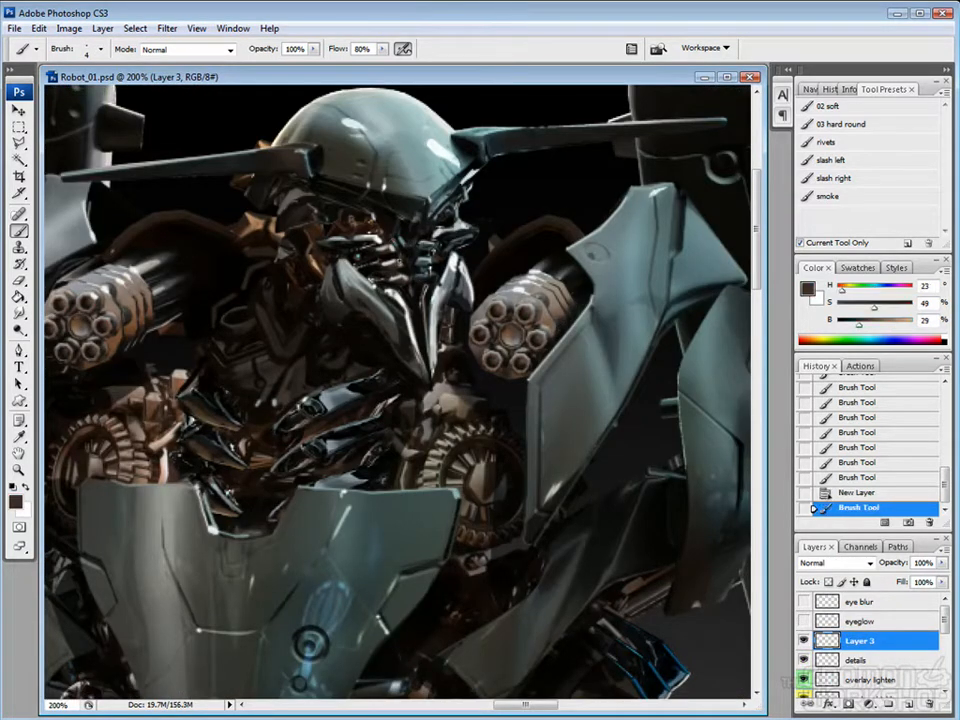
left_click_drag(405, 261, 401, 257)
key("ctrl+alt+z")
left_click(408, 291, "alt")
key("ctrl+alt+z")
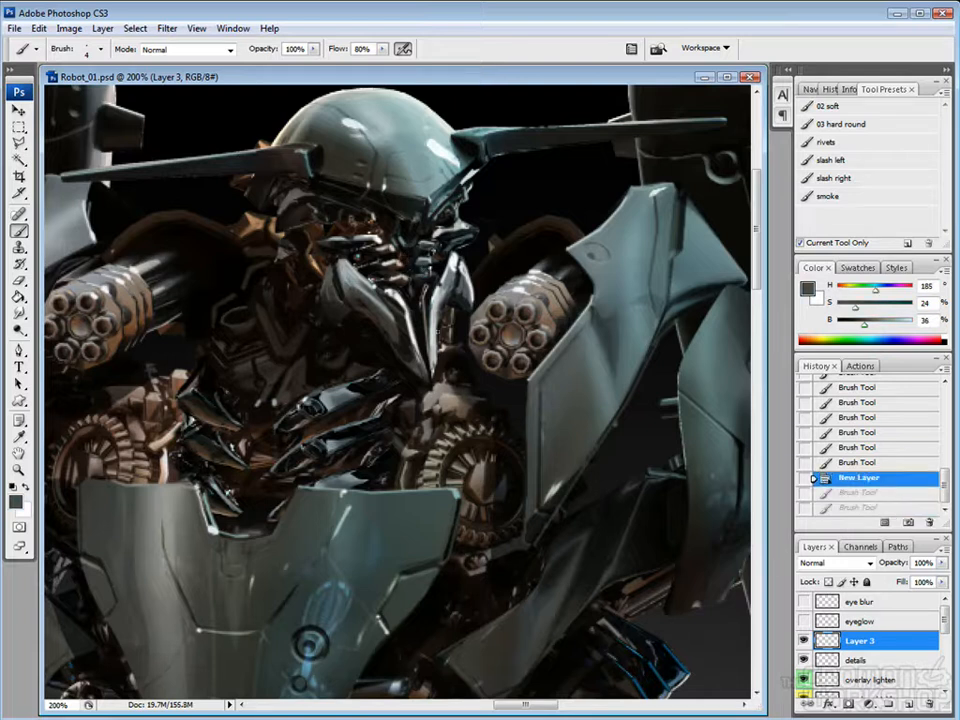
Paint a nose plate down the centre of the face with sampled blue-grey and dark brown, using a size 4 brush.
left_click(297, 181)
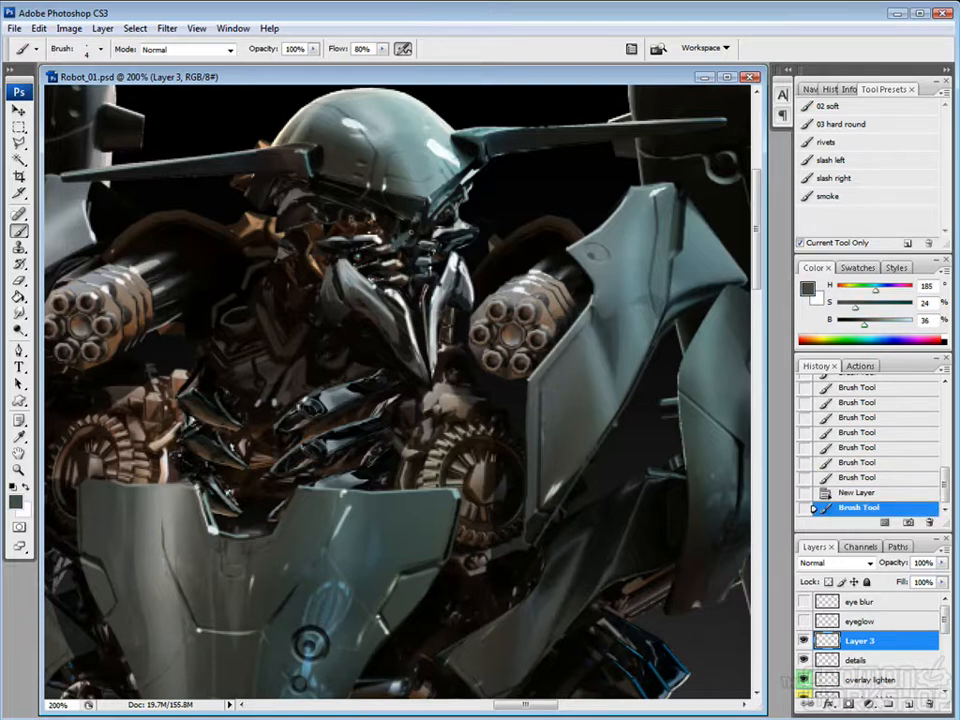
left_click(316, 180, "alt")
left_click(295, 187)
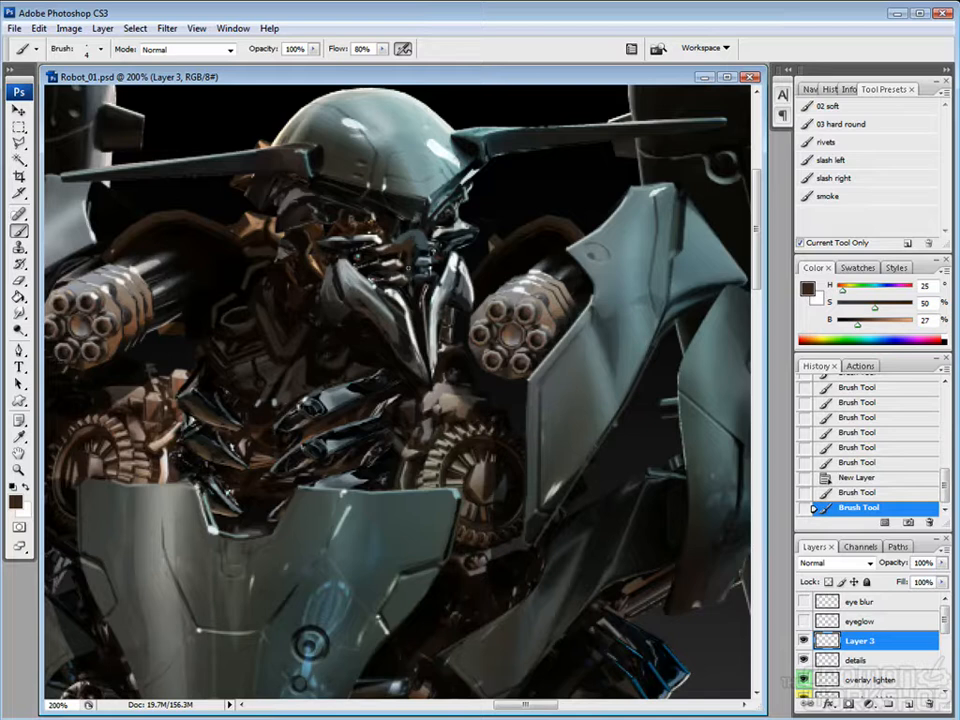
left_click_drag(402, 249, 407, 288)
left_click_drag(415, 257, 416, 278)
mouse_move(418, 233)
left_mouse_down()
mouse_move(422, 290)
mouse_move(414, 271)
left_mouse_up()
Fill out the nose plate in sampled dark brown with a size 4 brush, and add fine grey edge strokes at size 1.
left_click(420, 308, "alt")
left_click(421, 307, "alt")
left_click(429, 244, "alt")
left_click(412, 248, "alt")
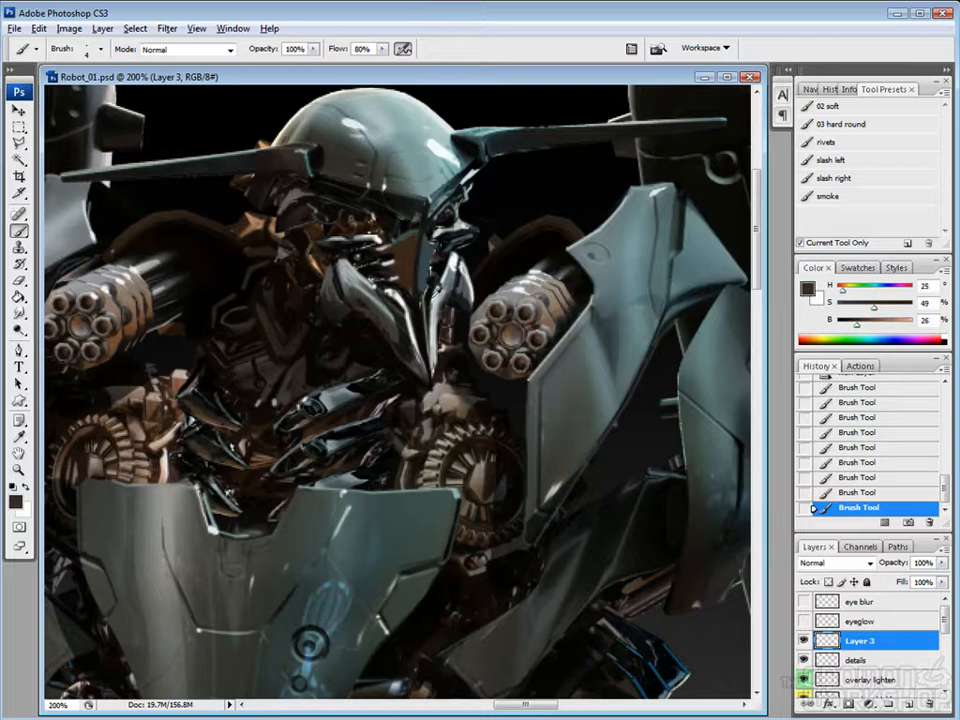
left_click(416, 296, "alt")
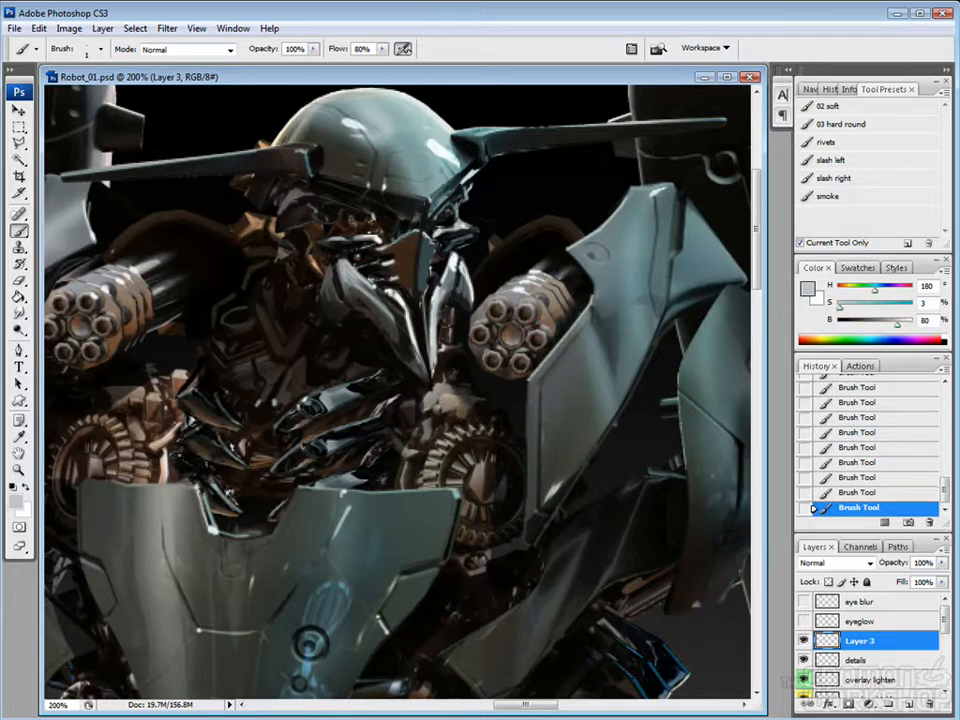
left_click(414, 272, "alt")
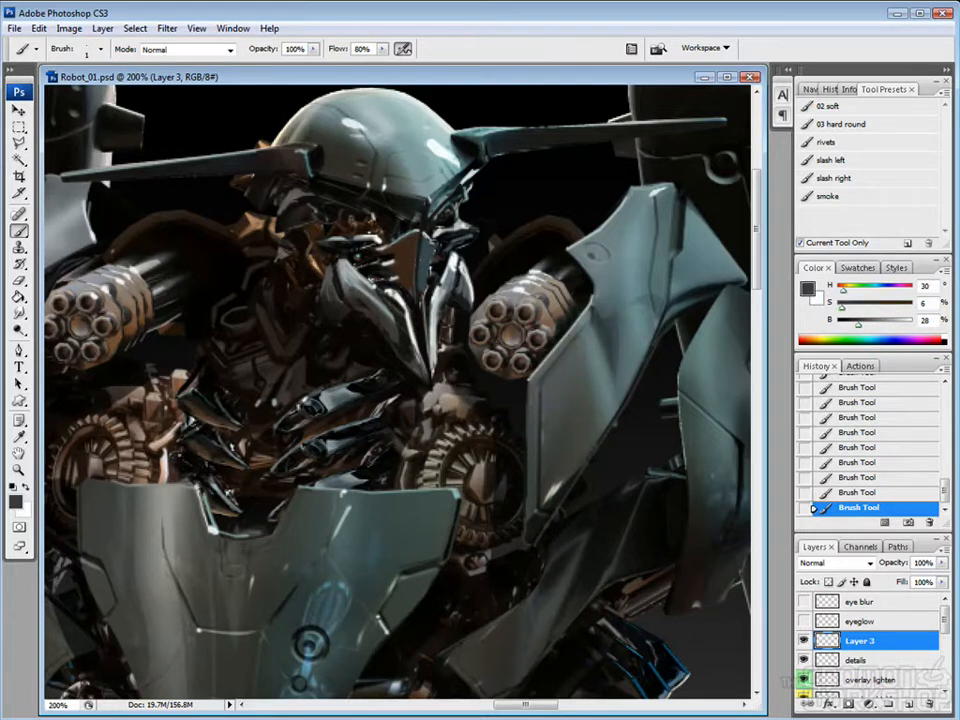
Refine the nose plate's edges and shading with sampled near-black, mid and light grey tones, using a size 1 brush.
left_click(296, 188, "alt")
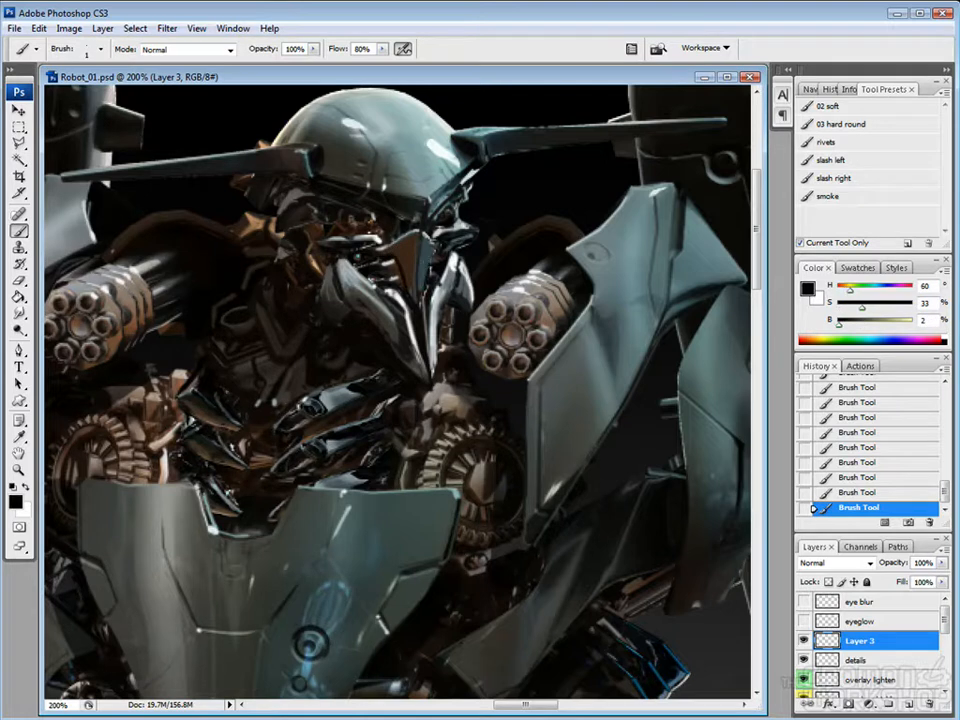
left_click(370, 231, "alt")
left_click(392, 253, "alt")
left_click(297, 204, "alt")
left_click(418, 224, "alt")
left_click(414, 231, "alt")
left_click(322, 175, "alt")
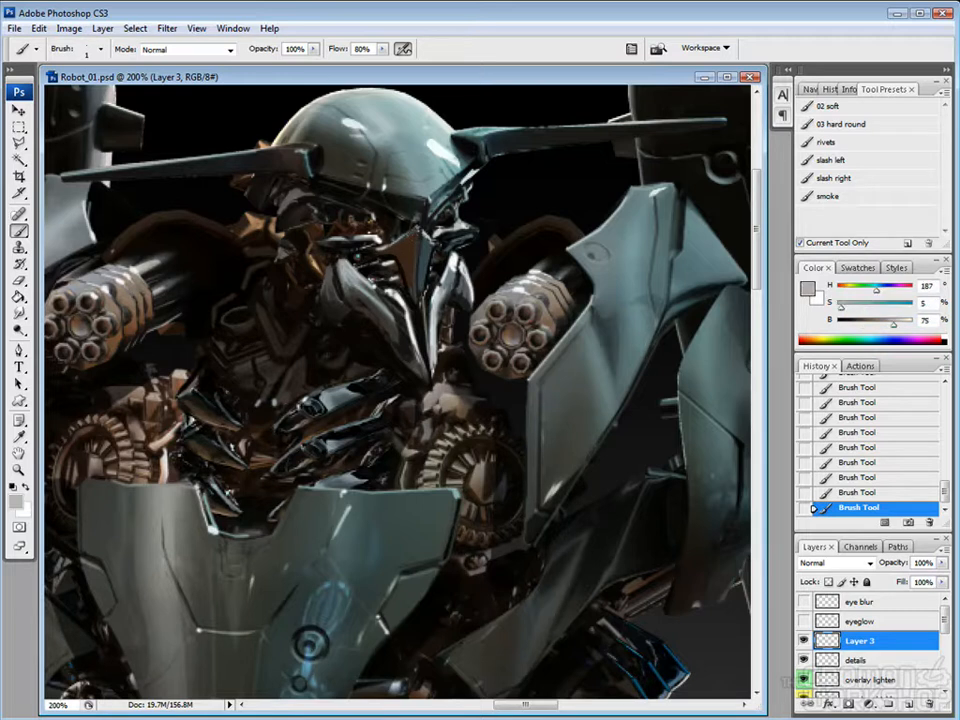
Show the eyeglow layer and move it beneath Layer 3.
key("ctrl+minus")
key("ctrl+minus")
key("ctrl+minus")
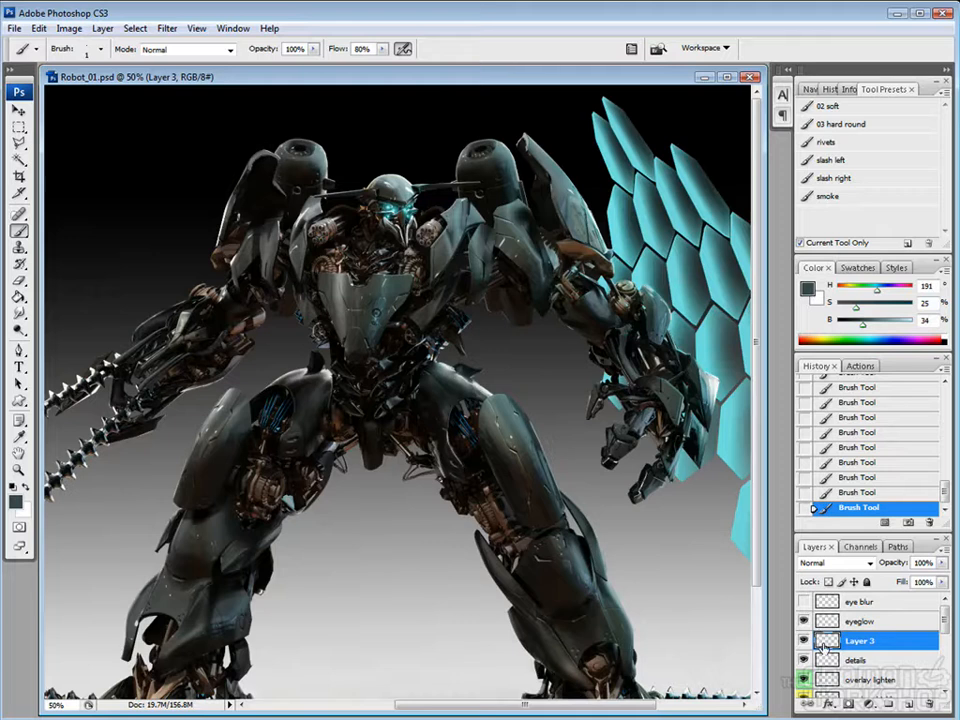
left_click_drag(832, 622, 828, 656)
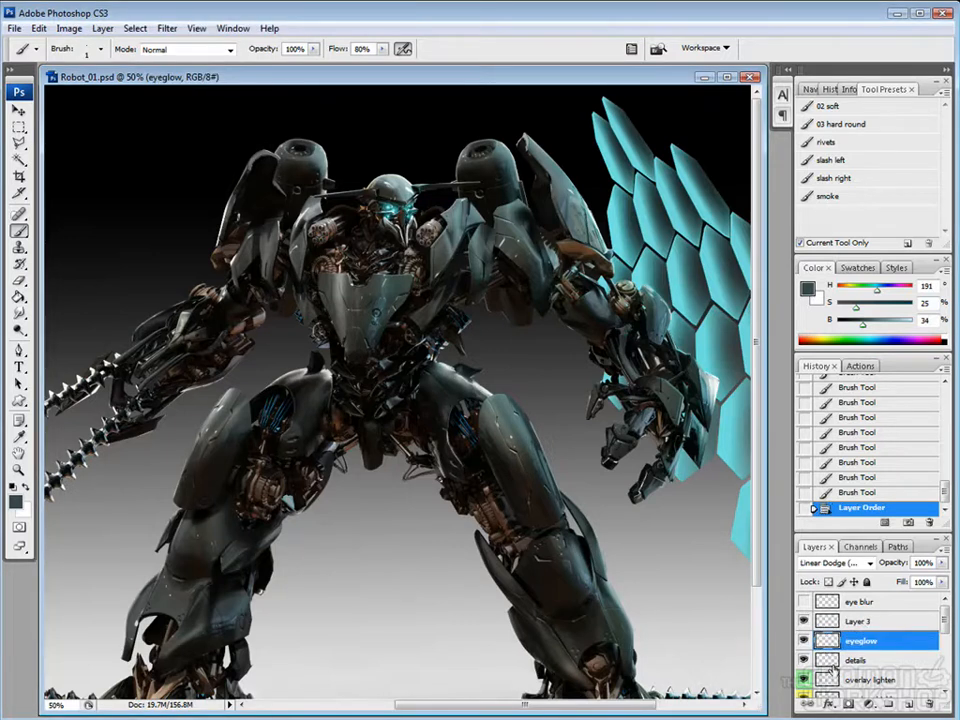
Try dodging the nose plate on Layer 3 with midtones range and 80% exposure.
key("alt+bracketright")
key("o")
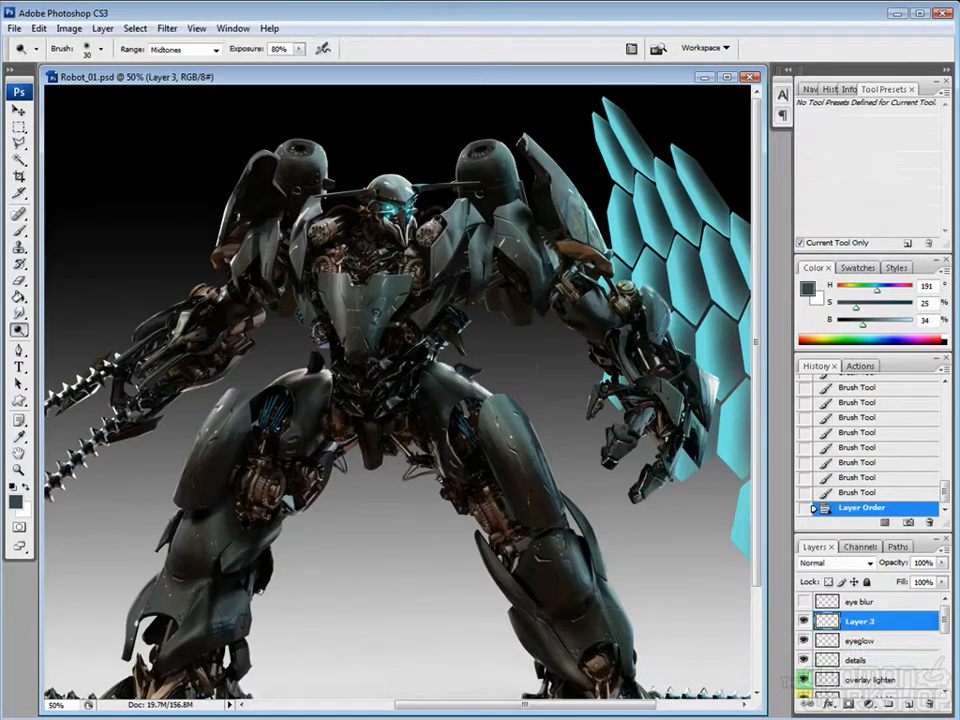
mouse_move(312, 175)
left_mouse_down()
mouse_move(304, 154)
mouse_move(303, 174)
left_mouse_up()
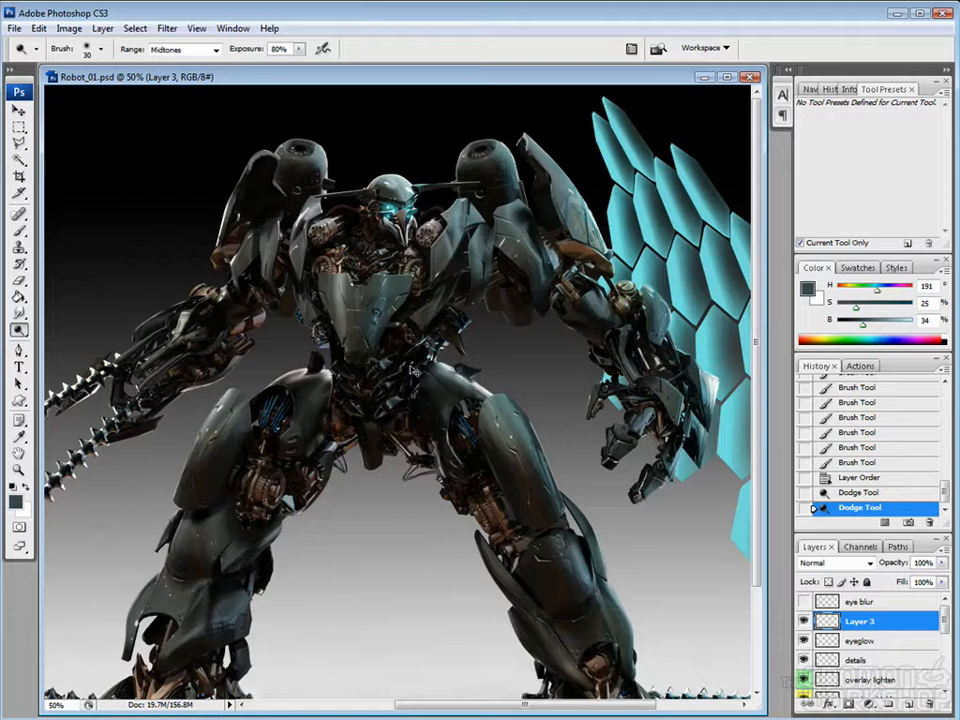
key("ctrl+alt+z")
key("ctrl+alt+z")
Desaturate the nose plate on Layer 3 using a size 80 Sponge at 50% flow.
key("shift+o")
key("shift+o")
left_click_drag(398, 211, 402, 280)
left_click(846, 478)
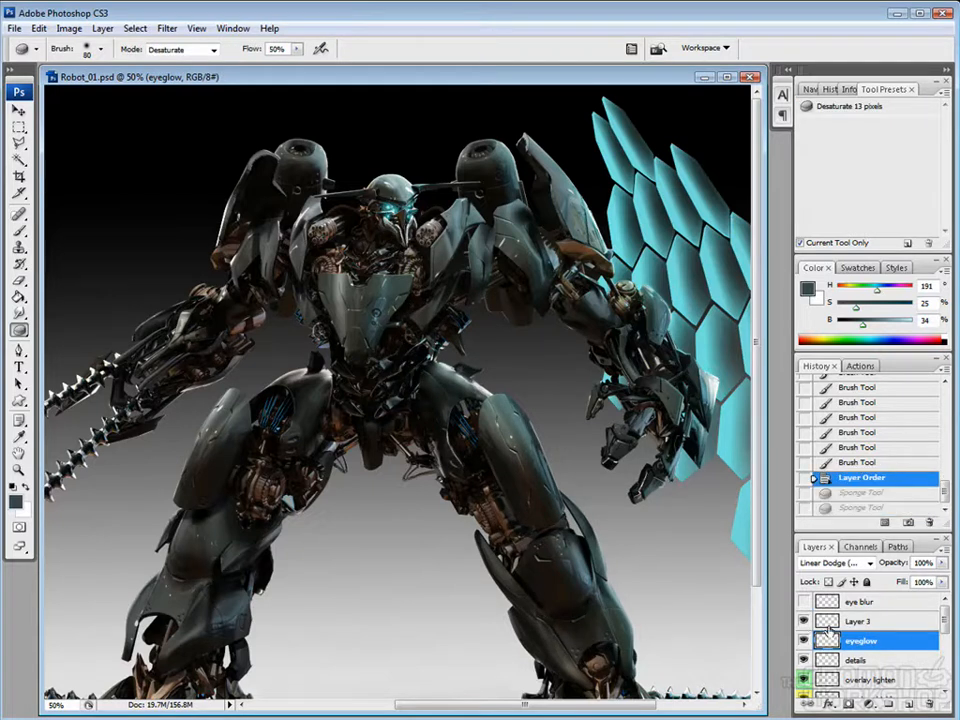
left_click(848, 622)
mouse_move(396, 222)
left_mouse_down()
mouse_move(395, 206)
mouse_move(399, 228)
left_mouse_up()
left_click_drag(441, 427, 467, 496)
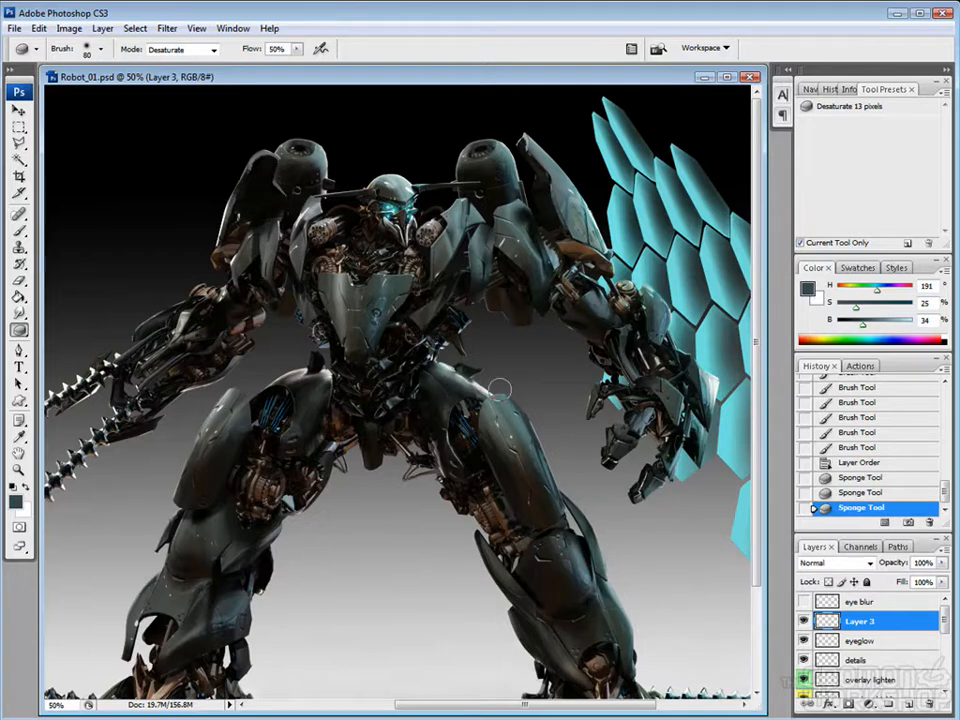
Compare the face with Layer 3 hidden and shown.
scroll(412, 266, "up", 3)
left_click_drag(460, 240, 484, 477)
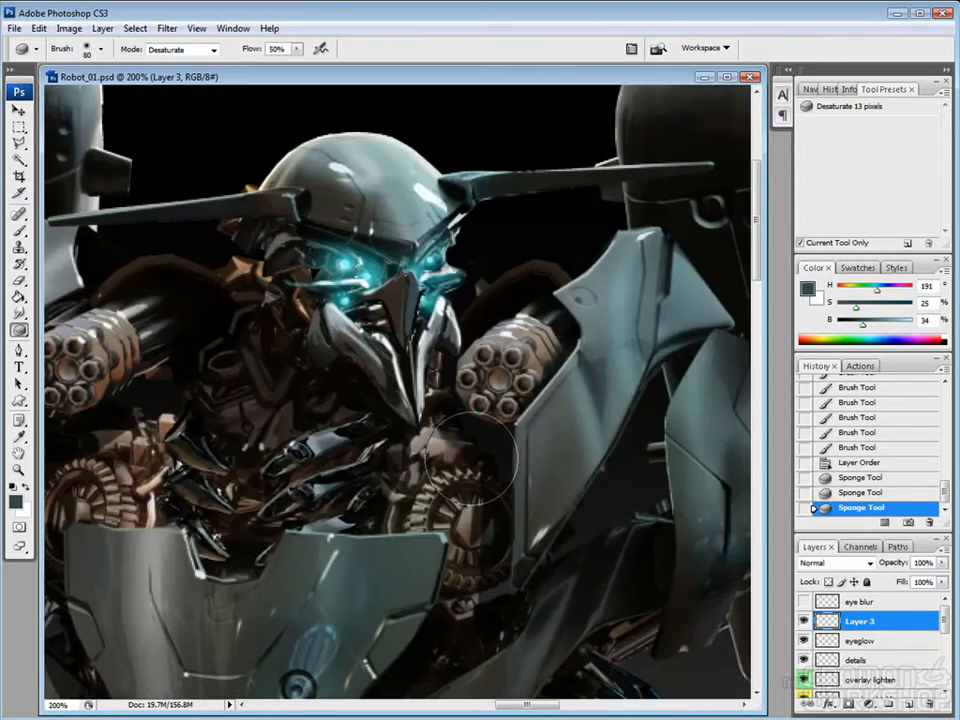
left_click(804, 621)
key("ctrl+minus")
key("ctrl+minus")
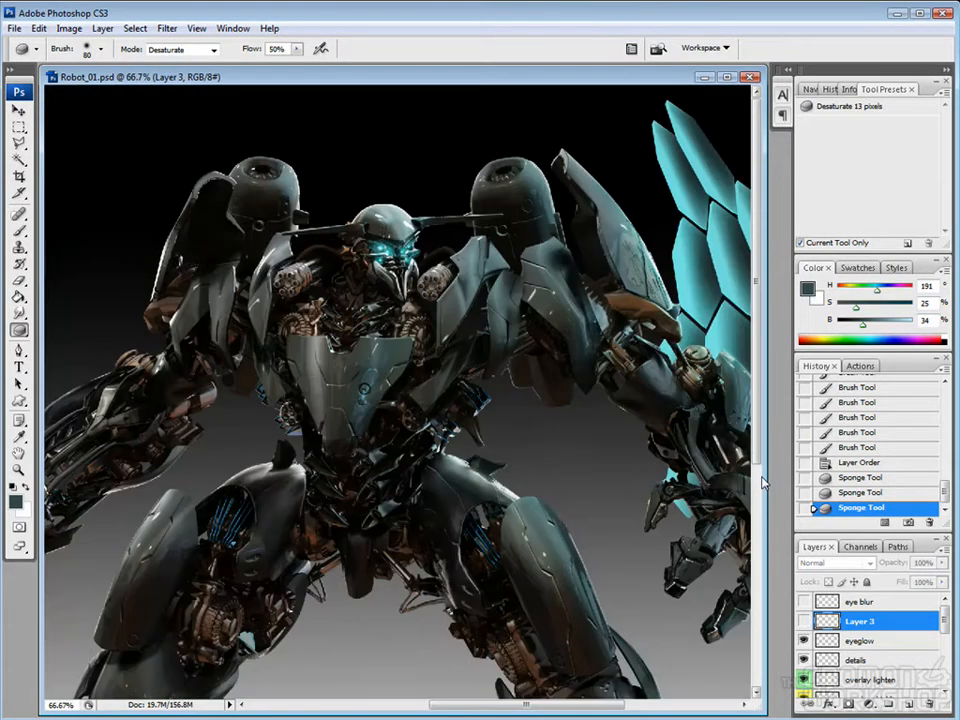
left_click(804, 621)
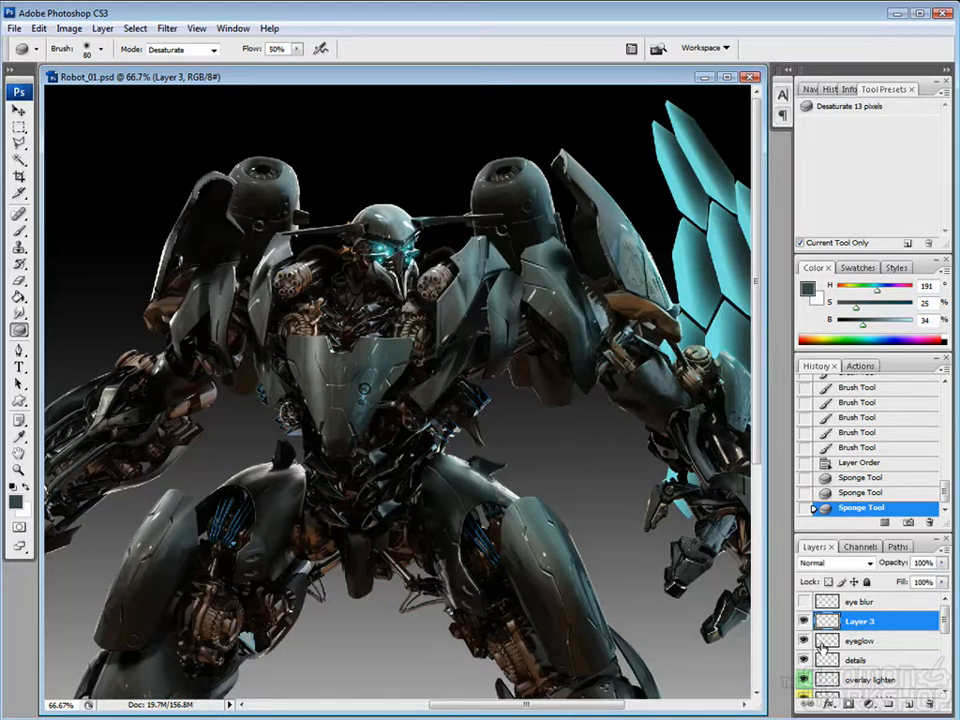
Move Layer 3 back beneath the eyeglow layer and add a layer mask to eyeglow.
left_click_drag(830, 627, 816, 655)
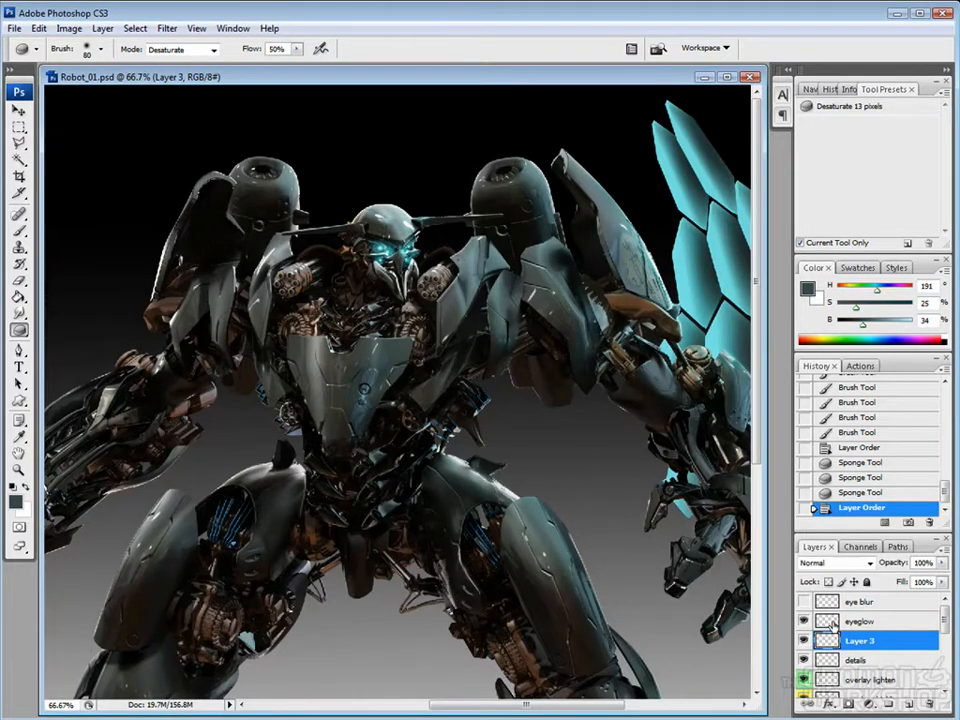
left_click(832, 623)
key("b")
key("ctrl+plus")
key("ctrl+plus")
left_click(866, 704)
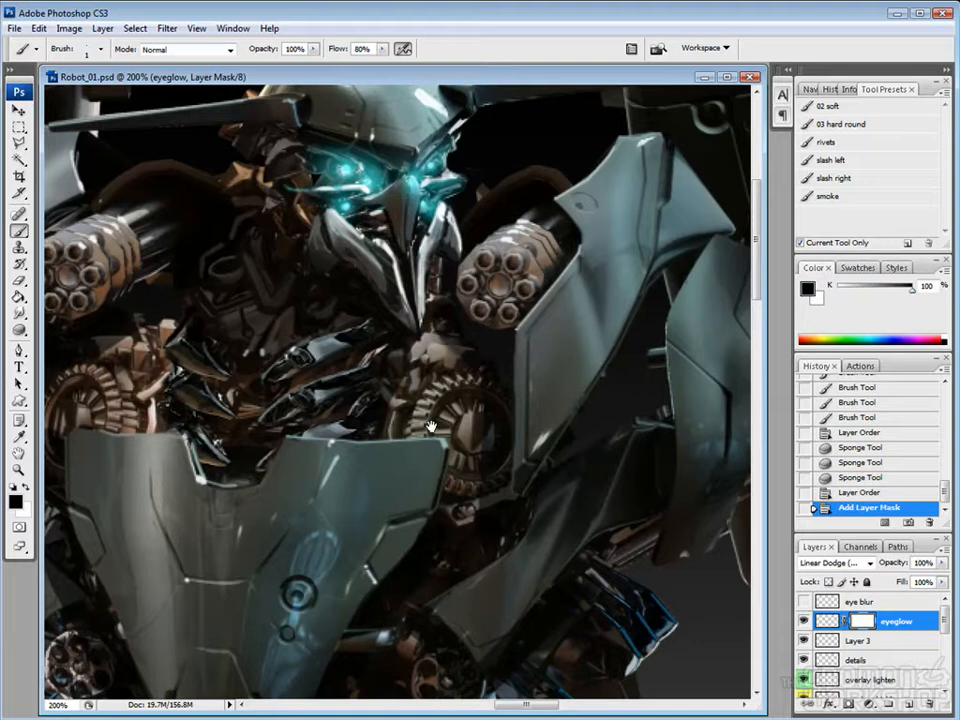
Paint black on the eyeglow mask along the nose plate to reduce the glow there, enlarging the brush to size 9 at 20% flow.
left_click_drag(393, 240, 395, 260)
left_click_drag(394, 245, 396, 264)
left_click_drag(395, 246, 396, 278)
key("bracketright")
key("bracketright")
key("bracketright")
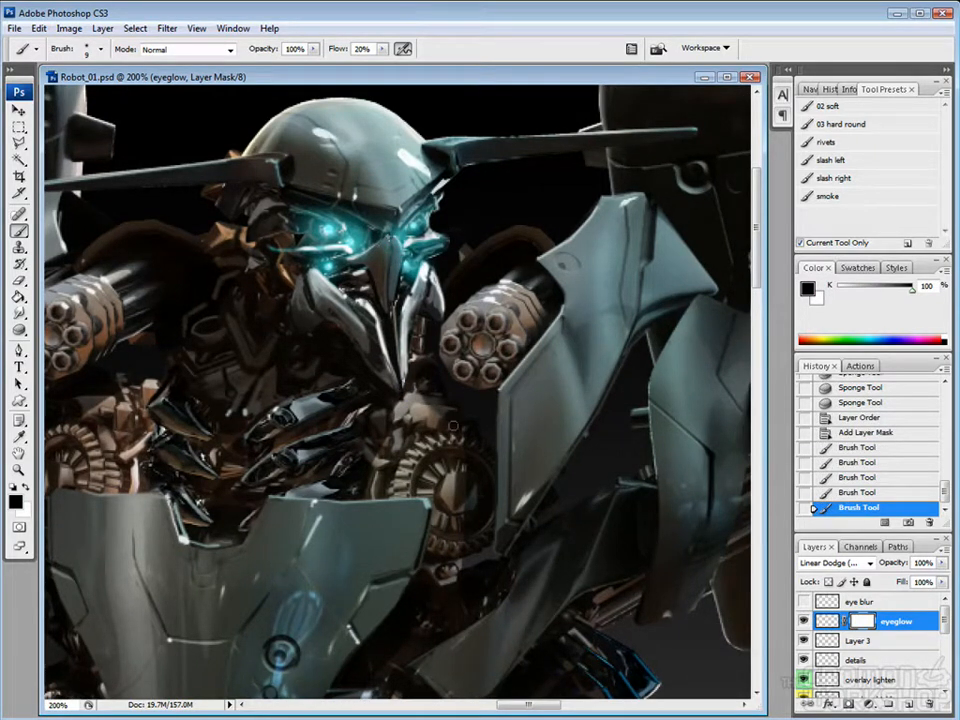
key("ctrl+minus")
key("ctrl+minus")
key("ctrl+minus")
key("ctrl+minus")
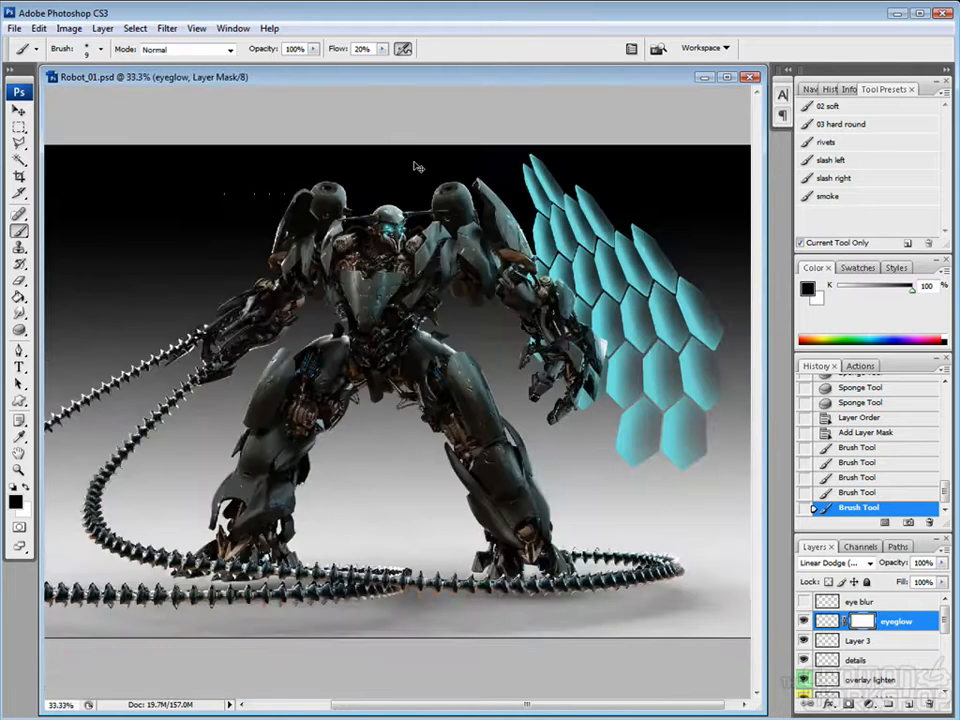
Target the eyeglow layer's image instead of its mask and sample bright cyan from the hexagonal shield as the painting colour.
key("ctrl+plus")
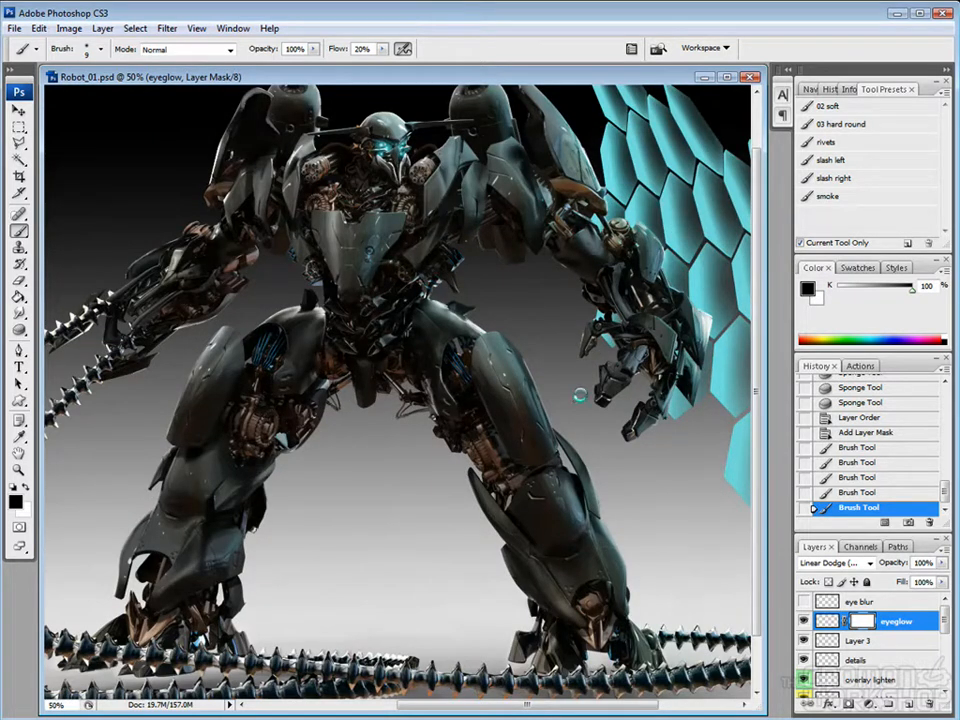
key("ctrl+plus")
key("ctrl+plus")
key("ctrl+plus")
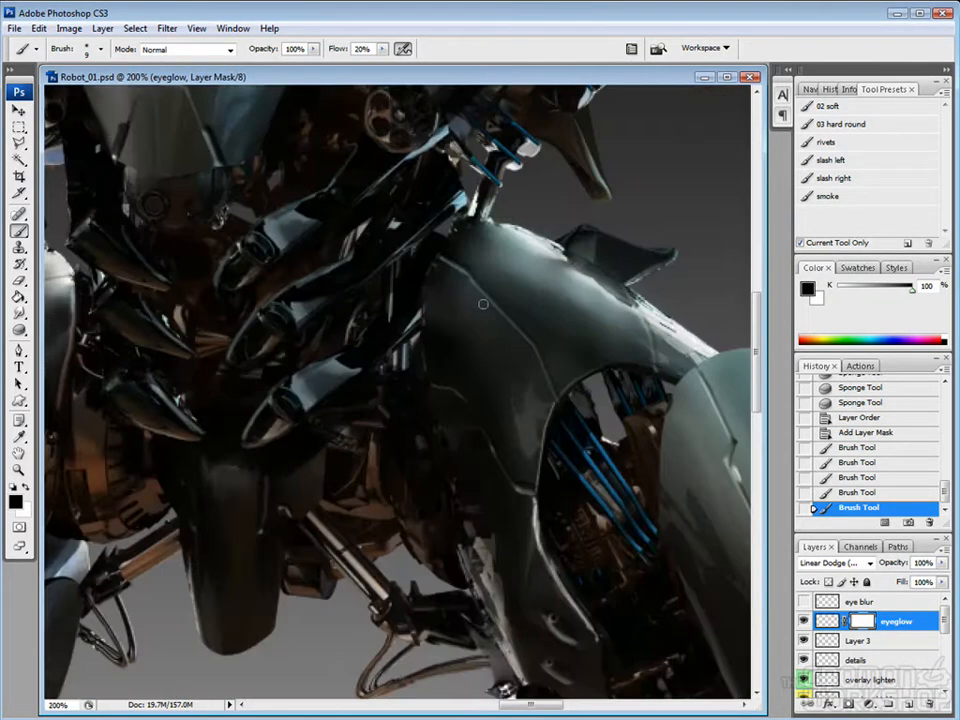
left_click_drag(308, 405, 692, 640)
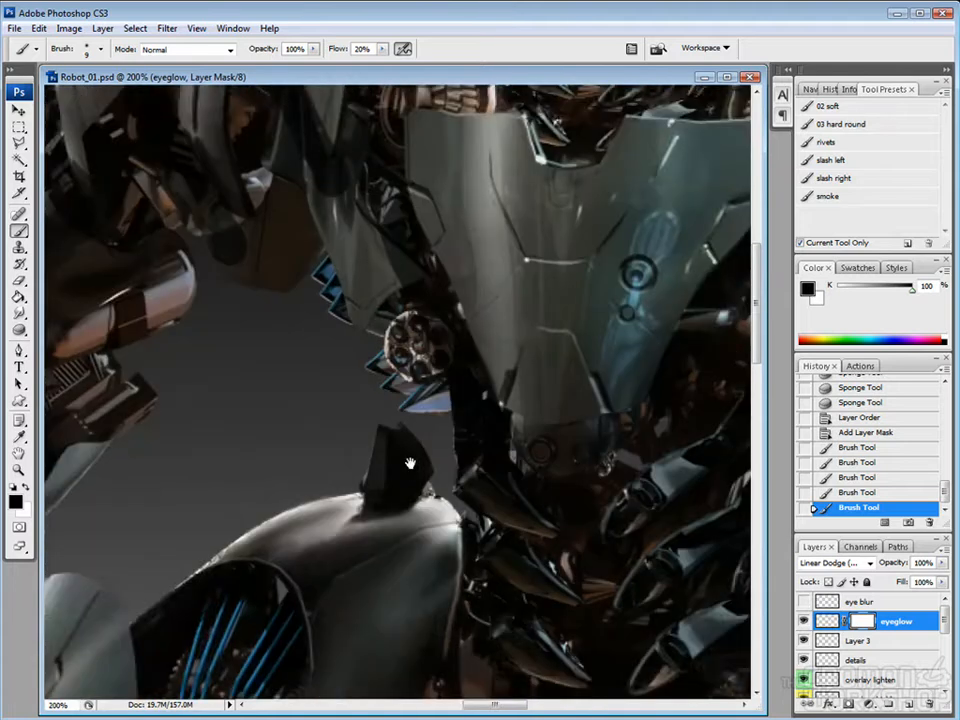
left_click_drag(411, 300, 320, 640)
left_click_drag(555, 394, 382, 411)
left_click(433, 224, "alt")
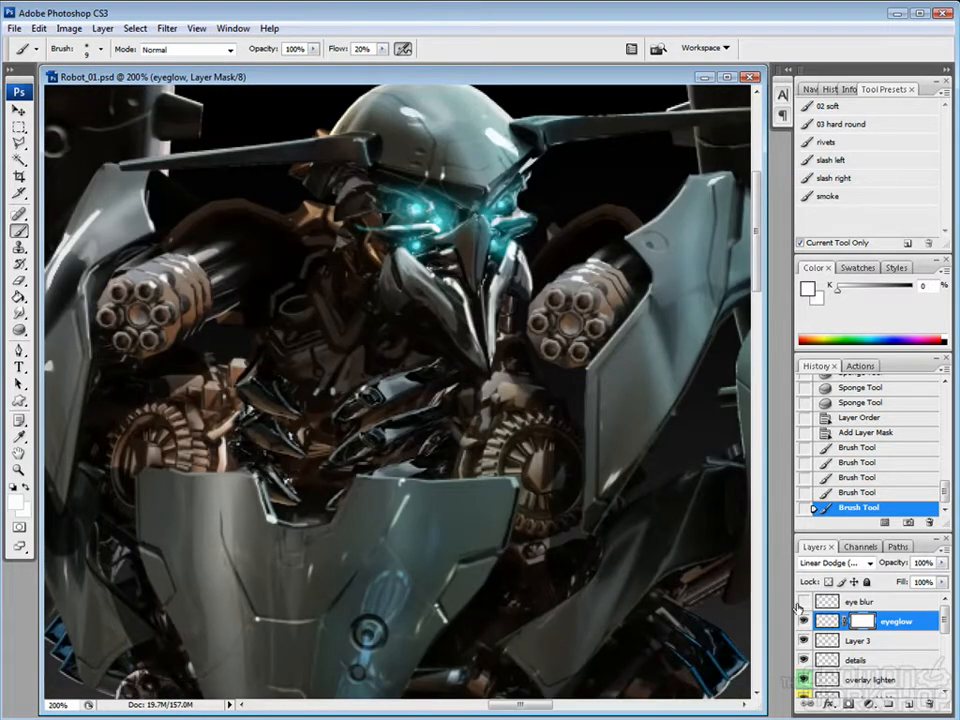
left_click(828, 622)
left_click_drag(710, 350, 180, 418)
left_click(459, 347, "alt")
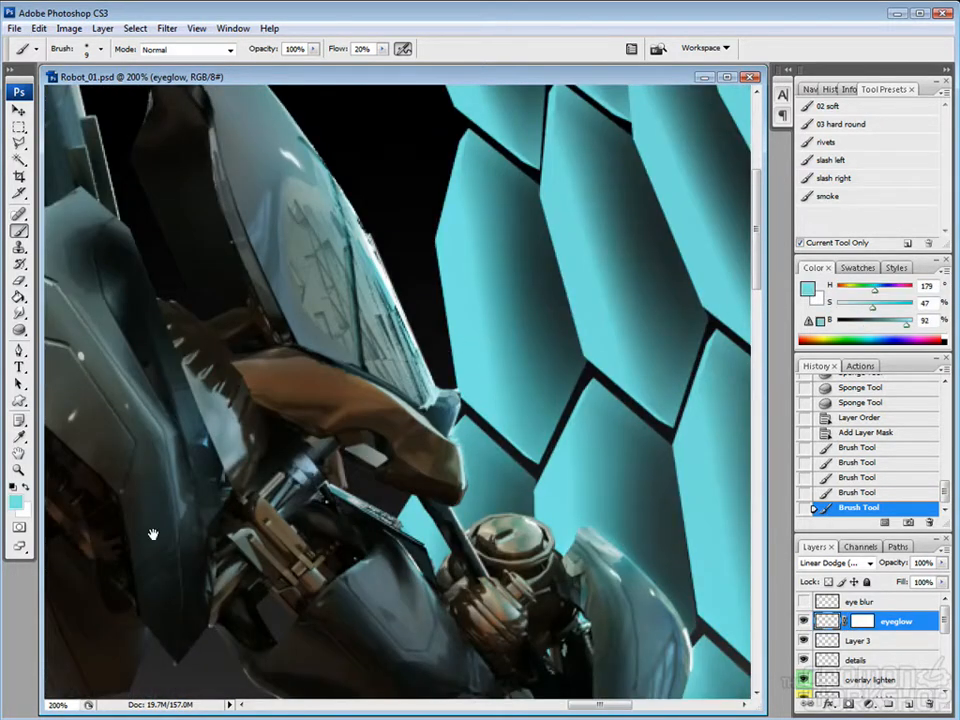
Dot small cyan lights onto the mechanical cylinders of the chain-bearing forearm with fine size 3 and size 2 brushes.
left_click_drag(152, 536, 600, 410)
left_click_drag(165, 440, 690, 305)
left_click_drag(225, 340, 379, 154)
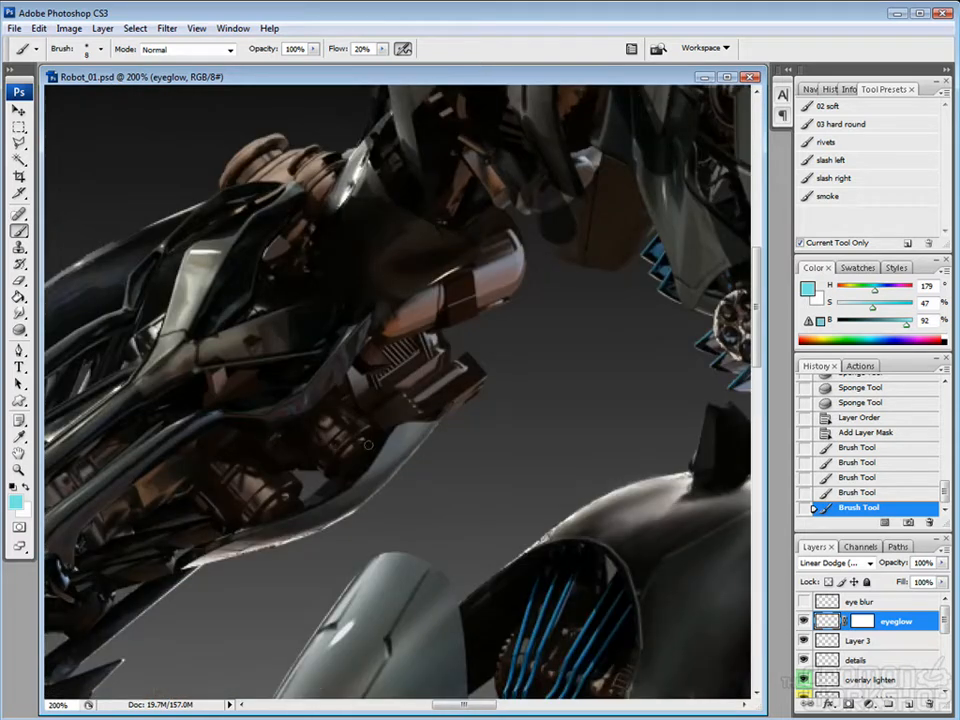
left_click(335, 443)
left_click(335, 443)
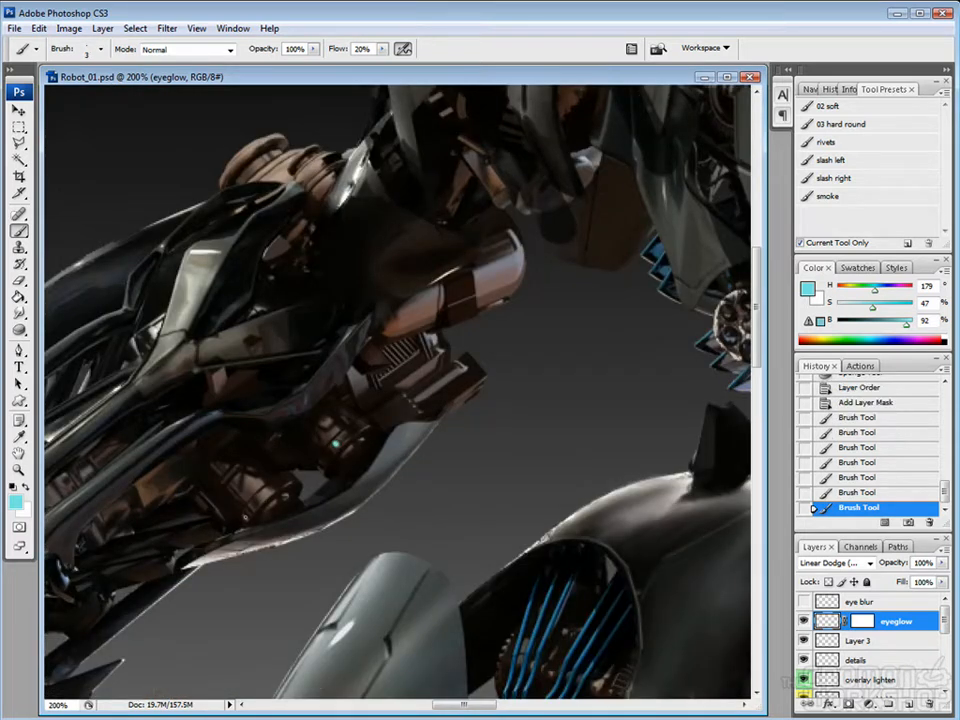
left_click(247, 516)
key("[")
left_click_drag(355, 462, 361, 458)
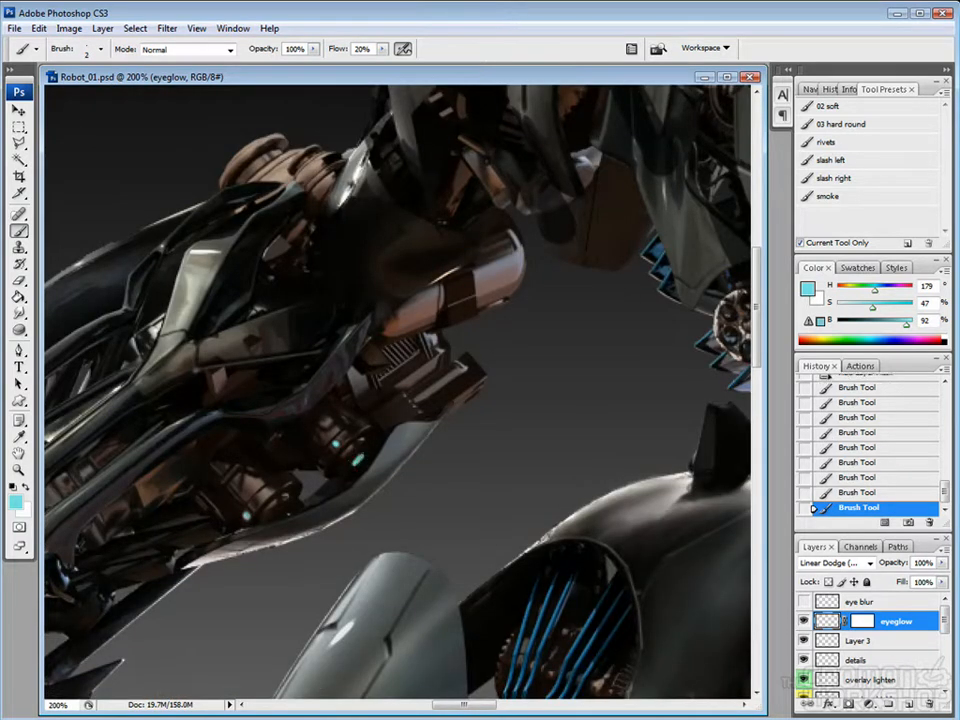
left_click_drag(280, 518, 288, 513)
Add a soft cyan glow around the two elongated forearm lights with a size 25 brush.
key("]")
key("]")
key("]")
key("]")
key("]")
key("]")
key("]")
key("]")
key("]")
key("]")
key("]")
left_click(359, 460)
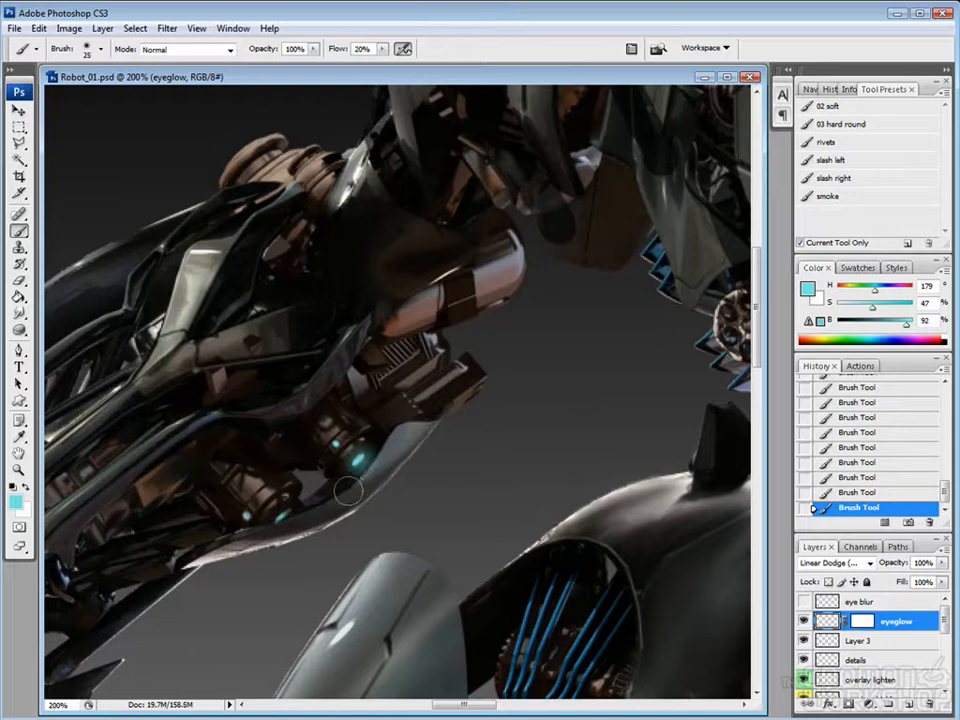
left_click(286, 517)
Paint a glowing cyan band along the round cap at the top of the same forearm.
key("[")
key("[")
key("[")
key("[")
key("[")
key("[")
key("[")
key("[")
key("]")
left_click_drag(237, 182, 273, 151)
key("bracketright")
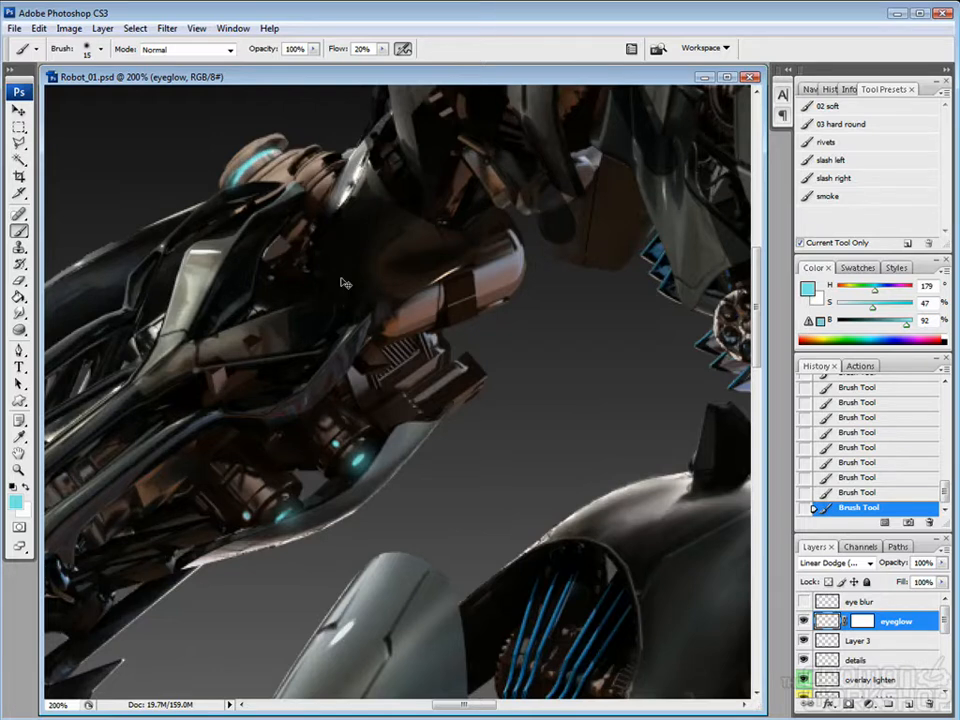
Brighten the centre of the chest plate's ring with a cyan glow, using a size 30 brush at 30% flow.
key("ctrl+minus")
key("ctrl+minus")
key("ctrl+minus")
left_click_drag(570, 363, 427, 333)
key("ctrl+plus")
key("ctrl+plus")
left_click_drag(365, 110, 434, 419)
key("bracketleft")
key("bracketleft")
key("bracketleft")
key("bracketleft")
key("bracketleft")
key("bracketleft")
key("bracketleft")
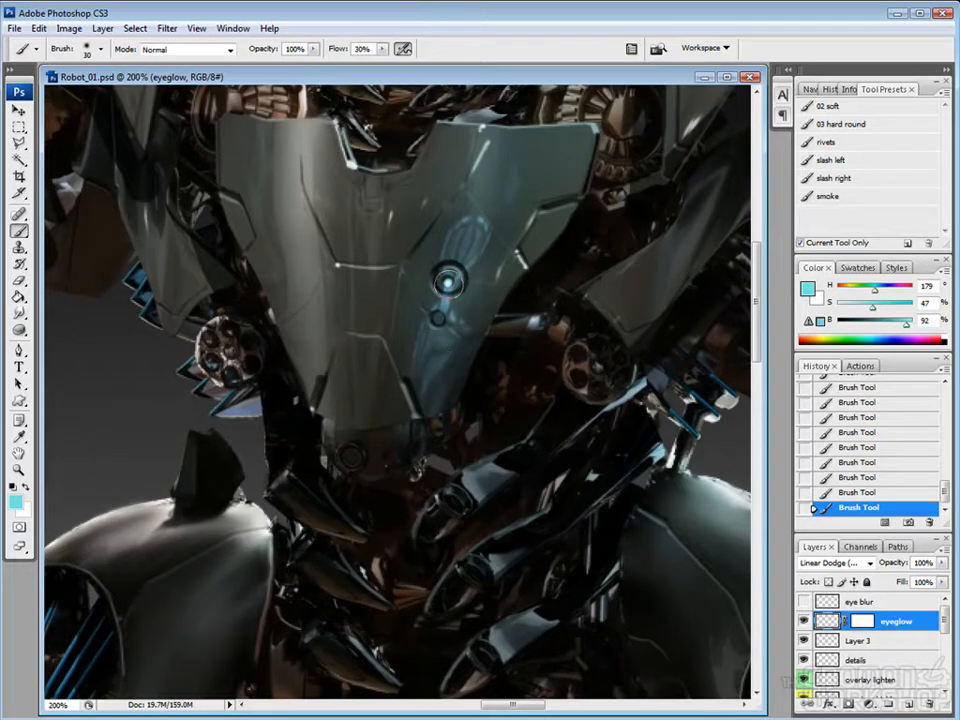
Shrink the brush to size 2 and dot small light points onto the upper chest plate.
key("bracketleft")
key("bracketleft")
key("bracketleft")
key("bracketleft")
key("bracketleft")
key("bracketleft")
key("bracketleft")
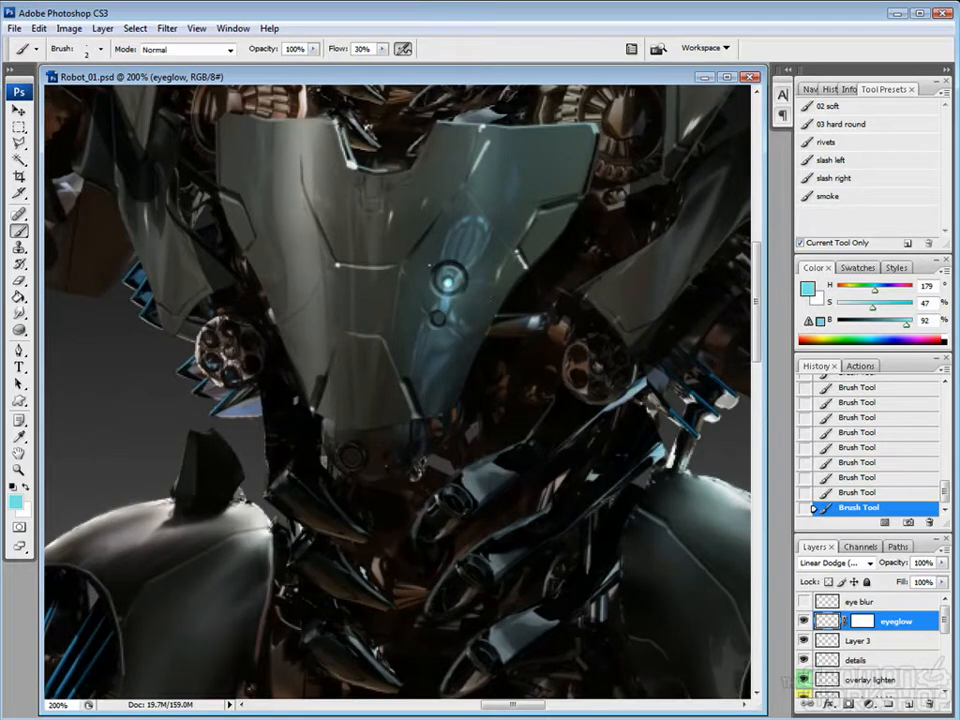
left_click(492, 238)
Raise the paint colour's saturation to 85%, dot lights on the lower chest plate, and erase the unwanted ones.
left_click_drag(874, 308, 901, 309)
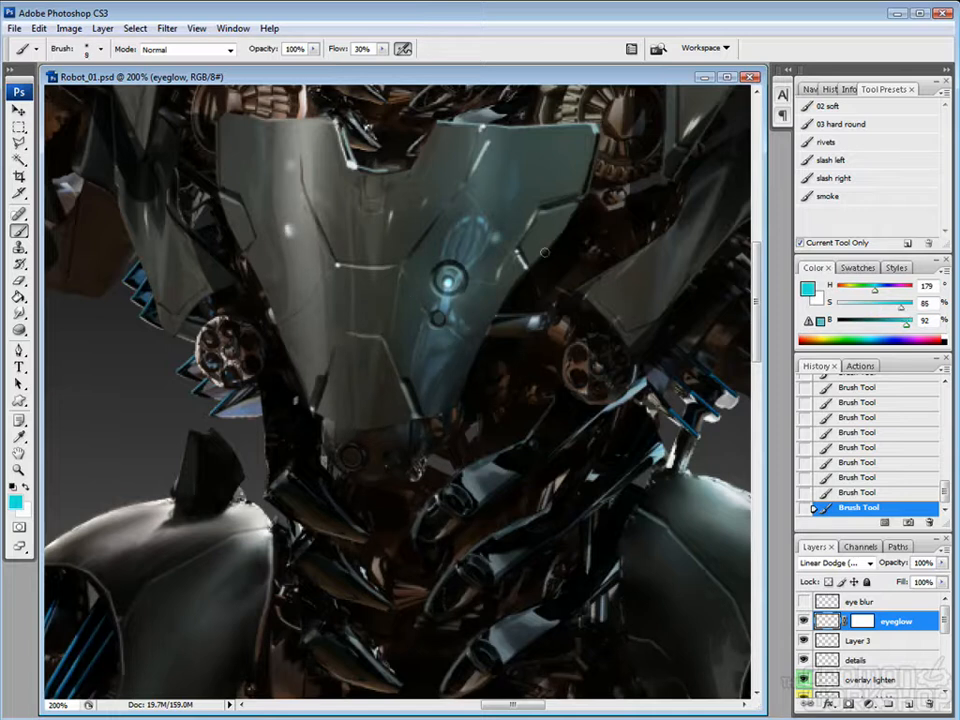
left_click(322, 360)
left_click(356, 308)
key("e")
left_click(320, 363)
left_click(354, 425)
Dot four saturated cyan lights onto the small plate just beneath the chest plate.
key("b")
left_click(351, 457)
left_click(389, 461)
left_click(411, 474)
left_click(394, 478)
Paint a soft cyan glow around the two larger lights beneath the chest plate, finishing with a size 20 brush.
key("bracketright")
key("bracketright")
key("bracketright")
key("bracketright")
key("bracketright")
key("bracketright")
key("bracketright")
key("bracketright")
left_click(351, 458)
left_click(351, 458)
key("bracketleft")
left_click(389, 463)
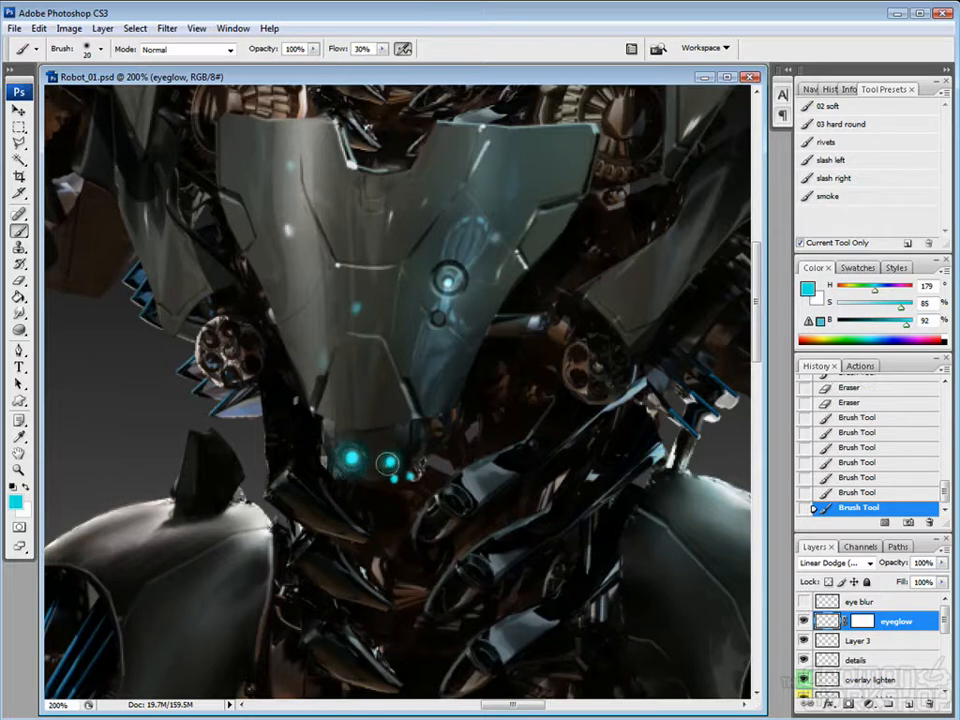
Show the eye blur layer and check the whole robot at 50%.
key("ctrl+minus")
key("ctrl+minus")
key("ctrl+minus")
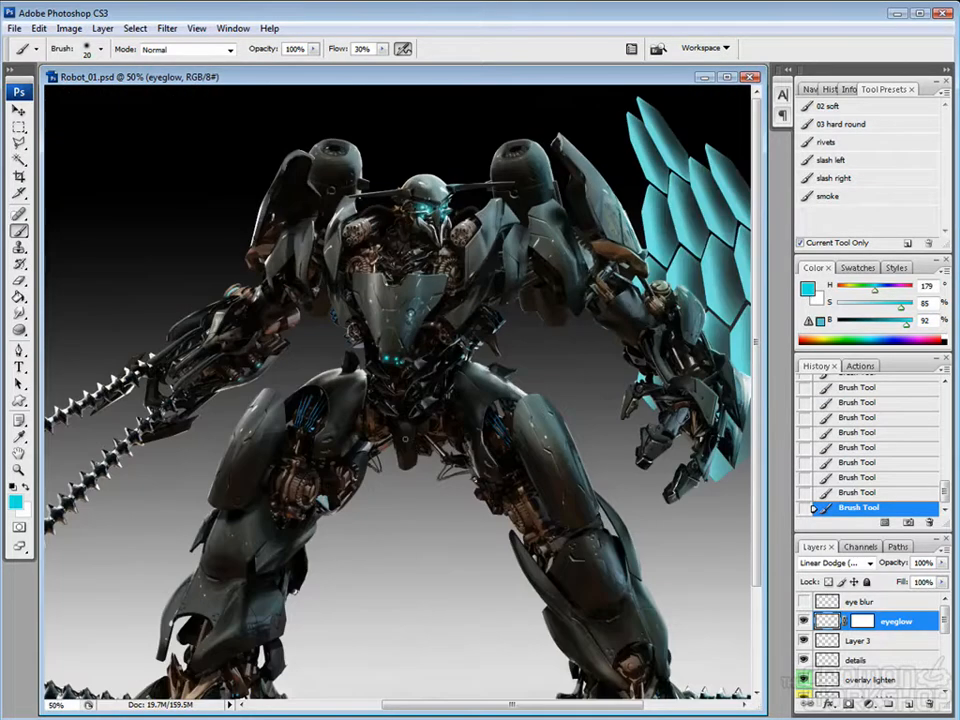
left_click_drag(464, 502, 462, 485)
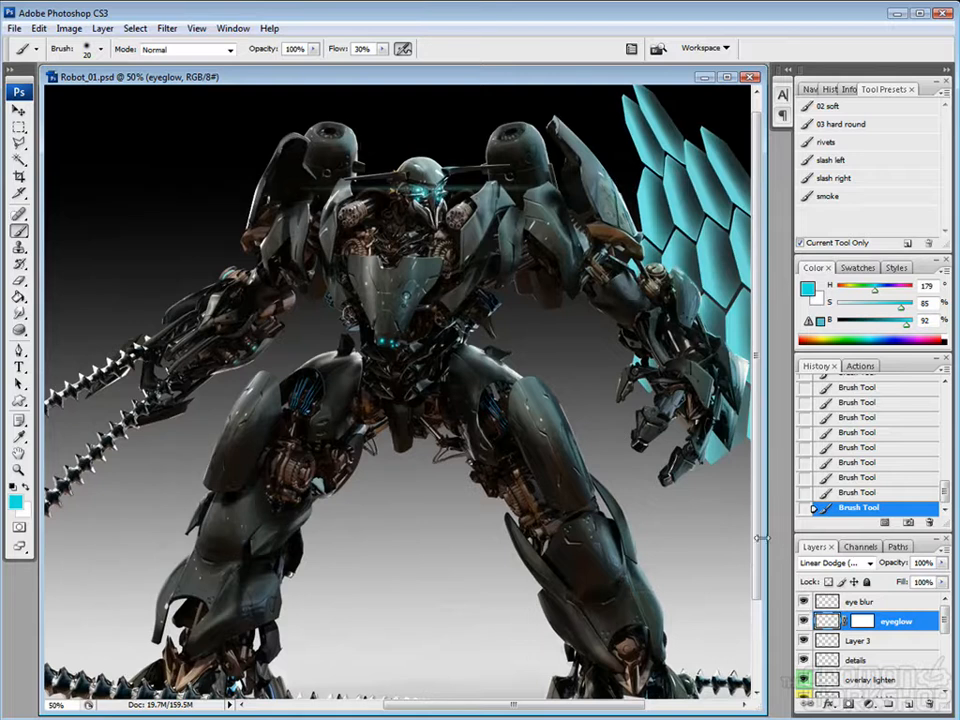
key("v")
left_click_drag(434, 360, 433, 359)
key("ctrl+z")
Duplicate the eye blur layer and place the copied light streak over the lights beneath the chest plate.
left_click(862, 602)
left_click_drag(424, 195, 412, 352)
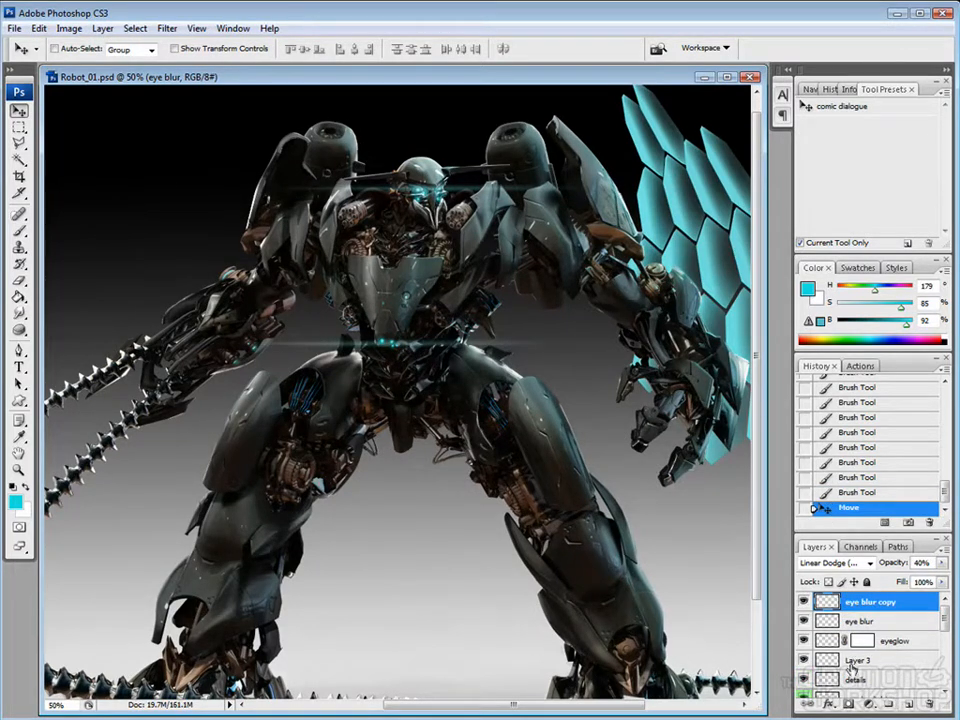
Scale the copied light streak to about 75% and merge it into the eye blur layer.
key("ctrl+t")
left_click_drag(589, 341, 536, 340)
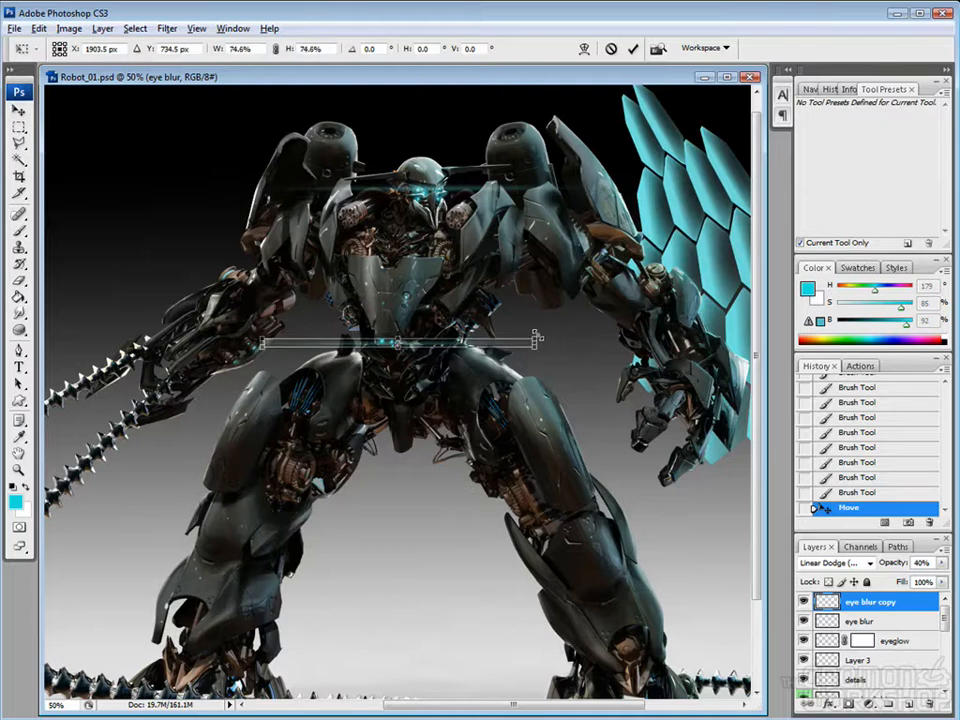
key("Return")
key("ctrl+e")
Select the streak beneath the chest plate, duplicate it up beside the eye streak, and scale the duplicate smaller.
key("ctrl+j")
key("ctrl+z")
key("m")
left_click_drag(213, 307, 577, 411)
key("v")
left_click_drag(420, 350, 360, 163)
key("ctrl+t")
left_click_drag(566, 203, 525, 201)
key("Return")
left_click_drag(362, 160, 362, 153)
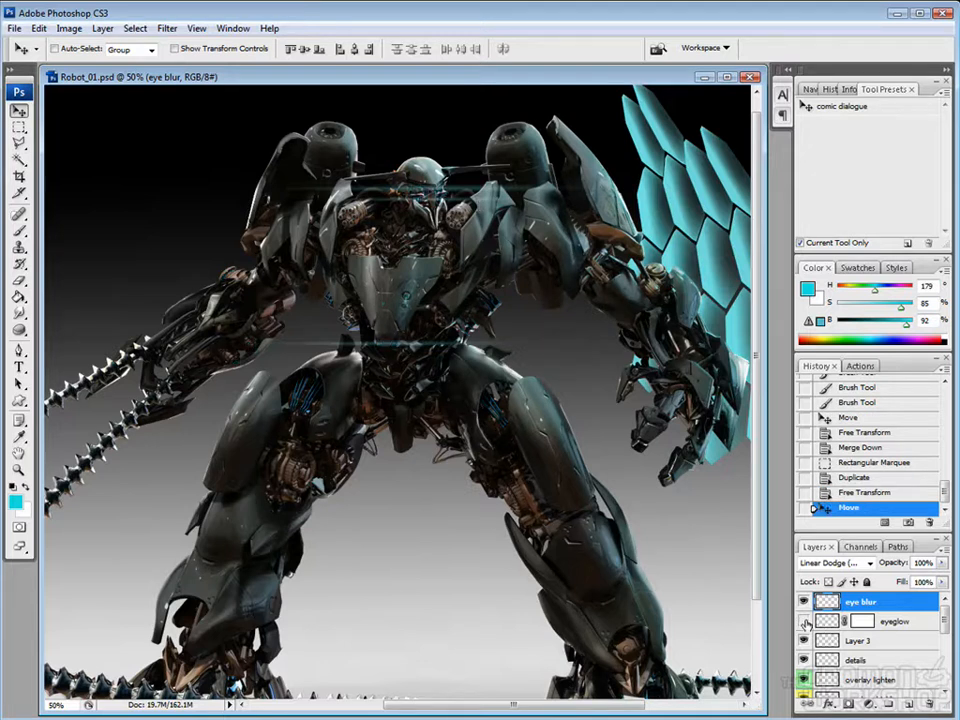
Lower the eye blur layer's opacity to about 45% and hide the layer.
key("ctrl+minus")
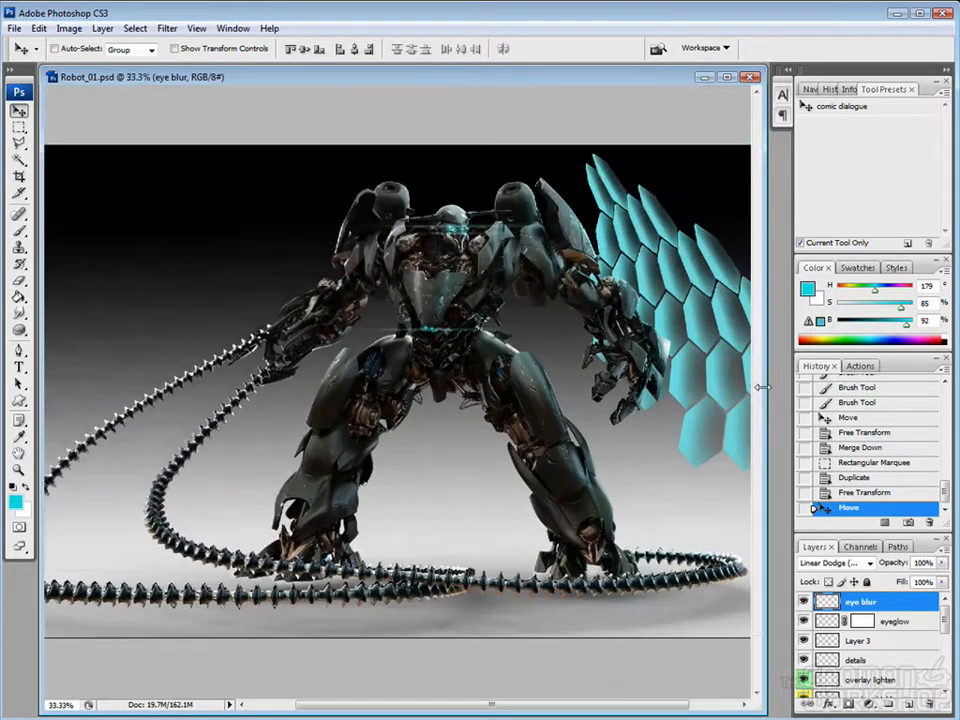
key("ctrl+plus")
scroll(762, 388, "up", 3)
left_click_drag(922, 573, 909, 579)
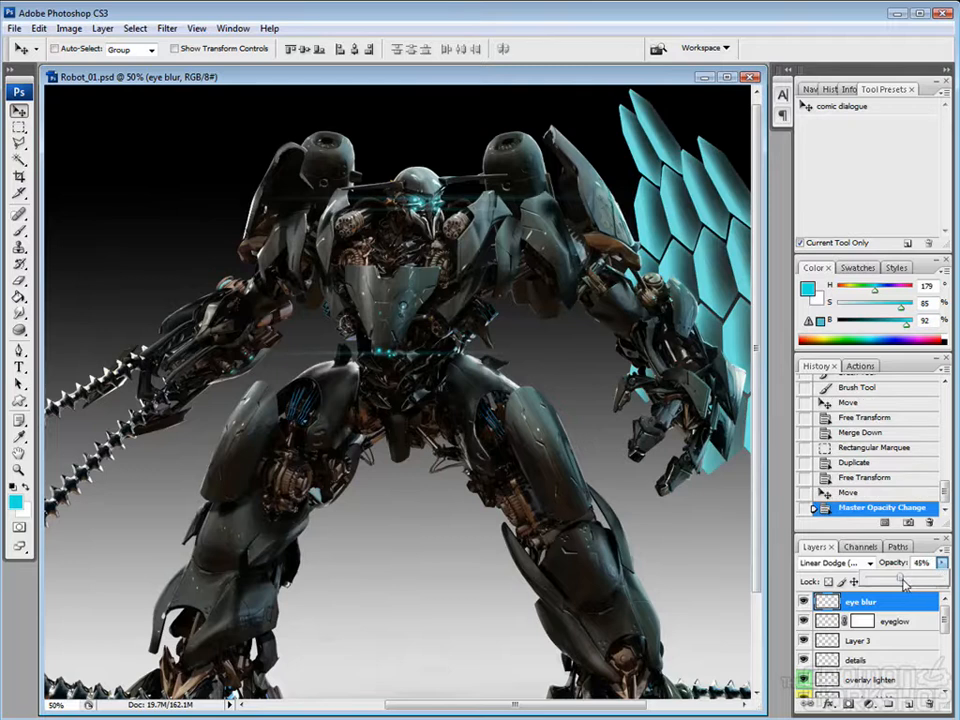
left_click_drag(630, 536, 664, 514)
left_click(804, 602)
Clear the selection and dab cyan light with a tiny brush on the eyeglow layer, on the round elbow joint beside the shield.
left_click_drag(510, 470, 427, 443)
key("b")
left_click(880, 621)
key("ctrl+plus")
left_click_drag(727, 500, 337, 502)
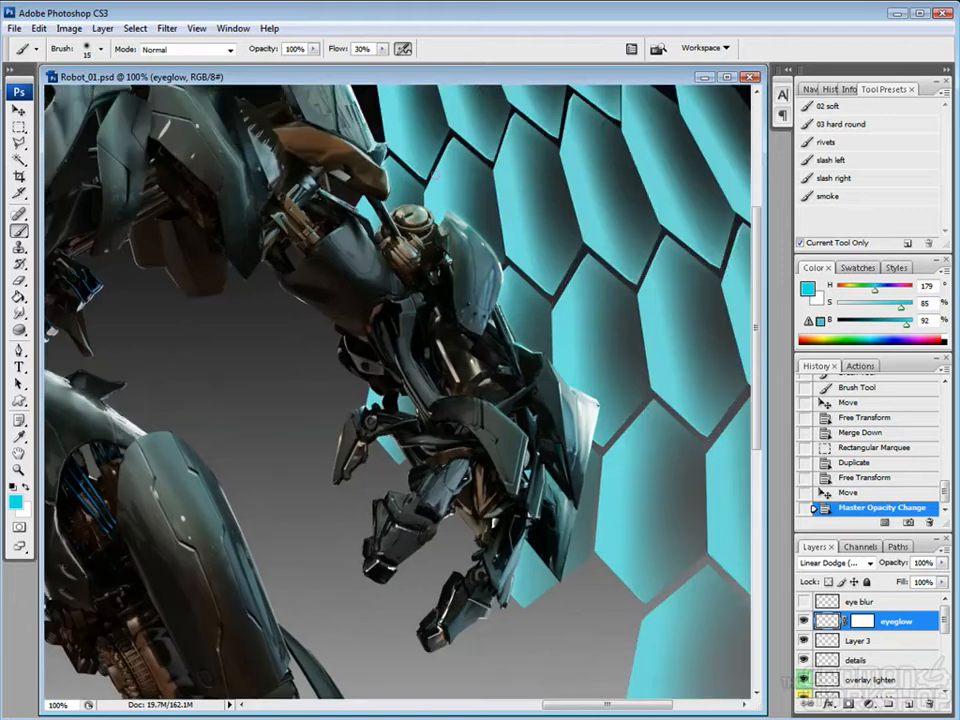
key("bracketleft")
key("bracketleft")
left_click(305, 162)
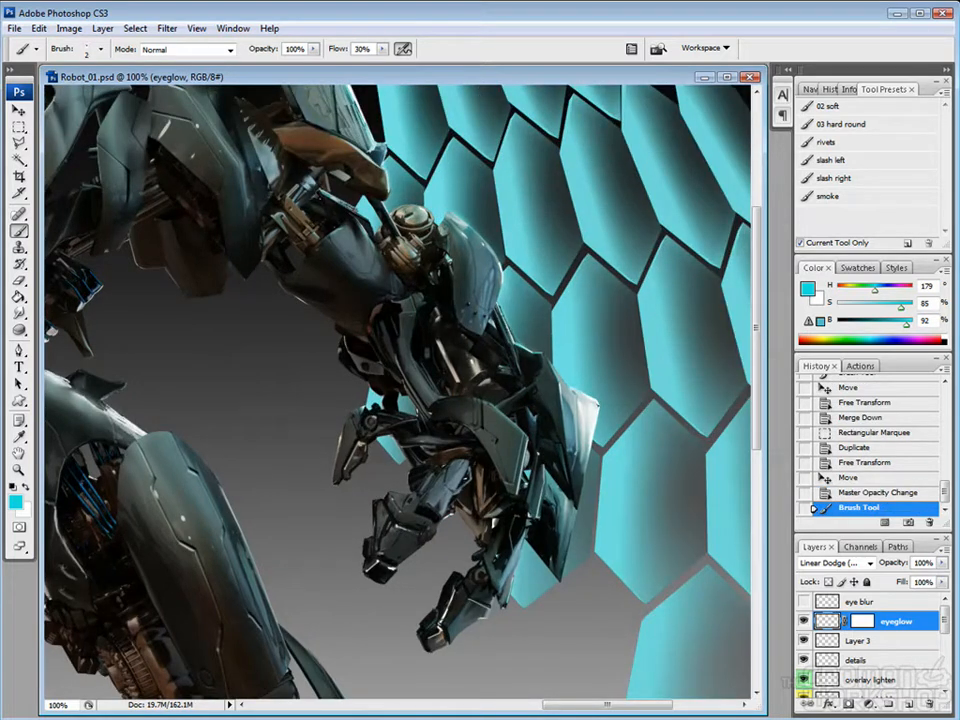
left_click(598, 405)
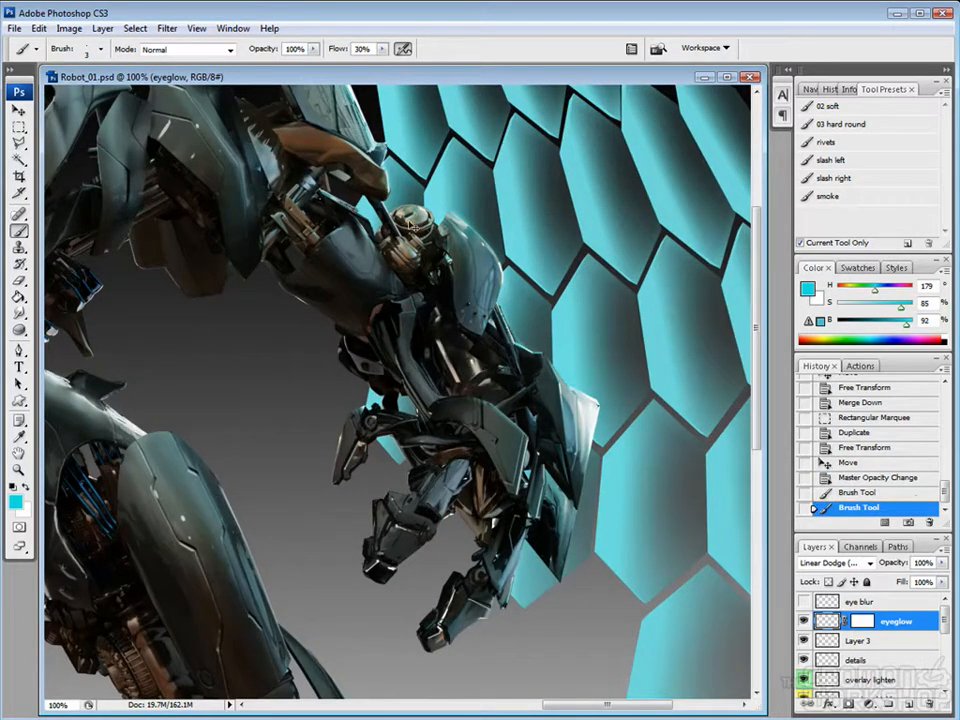
key("ctrl+d")
left_click(598, 405)
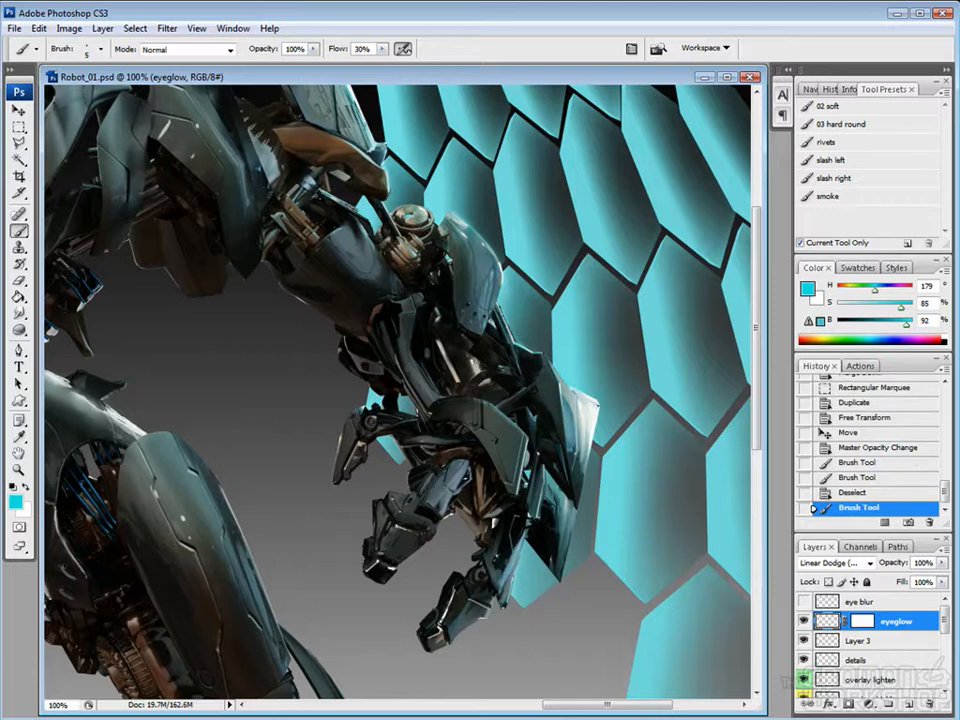
Dot two small glowing cyan lights on the forearm beside the shield and another one next to the round elbow joint.
left_click(432, 366)
left_click(436, 376)
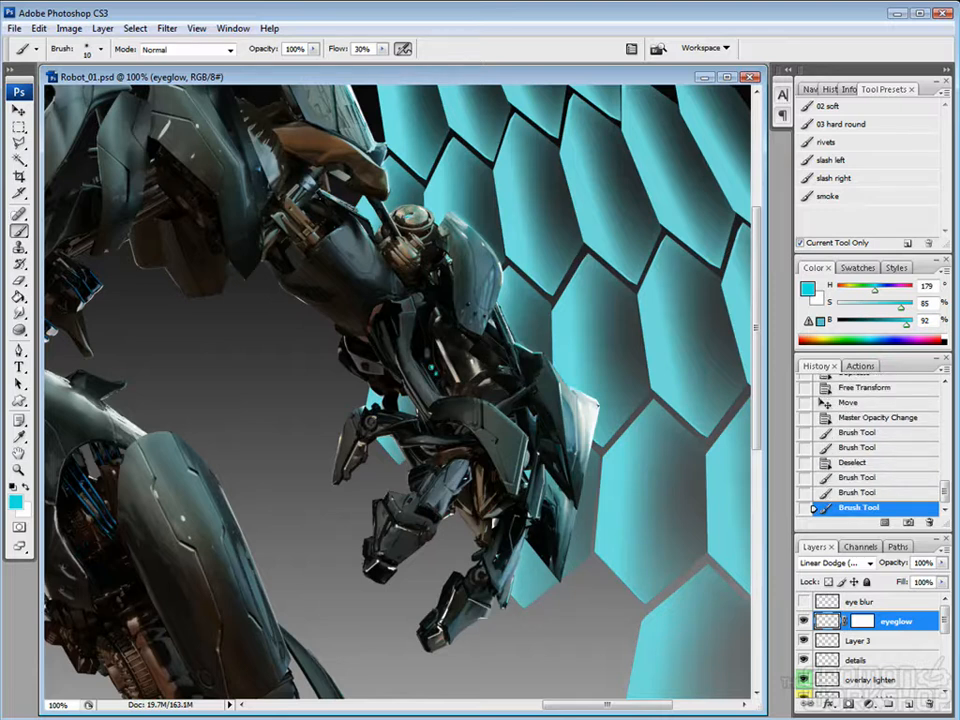
left_click(432, 367)
left_click(436, 376)
left_click(433, 368)
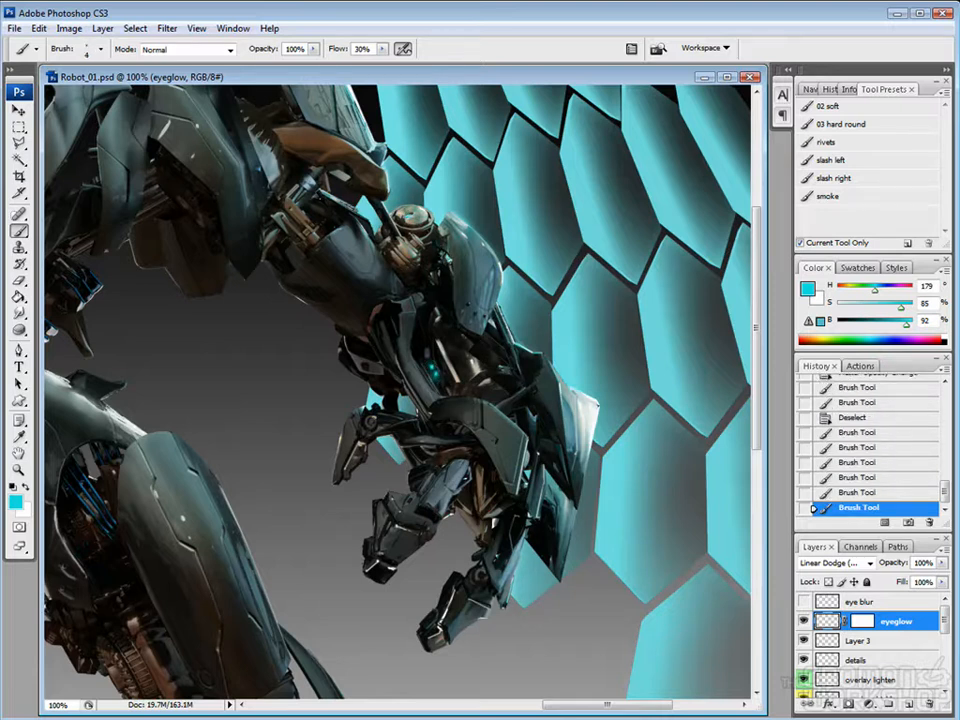
key("bracketright")
left_click(441, 258)
left_click(441, 258)
Dot small cyan lights in the neck machinery and a glowing one beside the waist on the eyeglow layer.
left_click_drag(346, 334, 815, 380)
left_click_drag(489, 255, 468, 290)
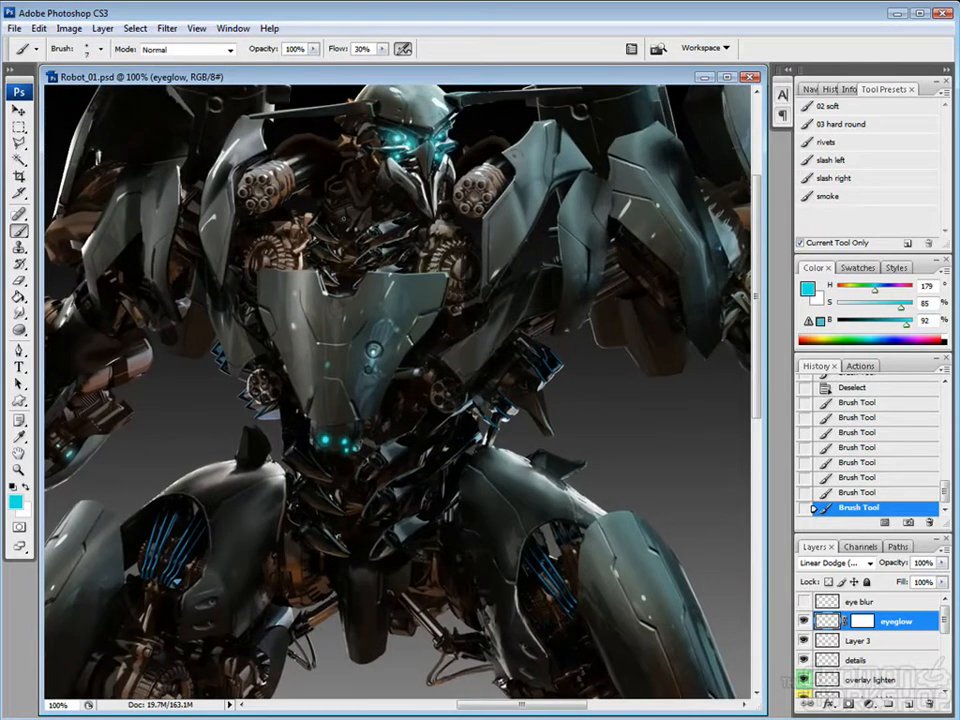
left_click(340, 227)
key("bracketleft")
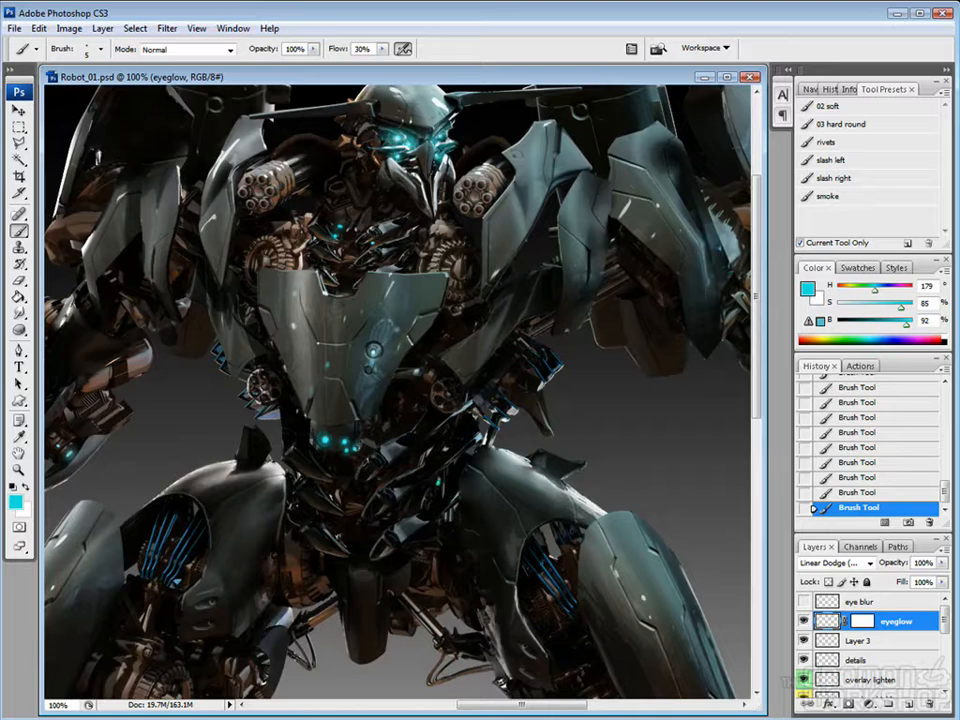
key("bracketright")
left_click(438, 486)
Try a glowing cyan light in the thigh machinery below the blue cables on the shield side, and erase it.
left_click_drag(459, 530, 466, 378)
left_click_drag(560, 539, 556, 461)
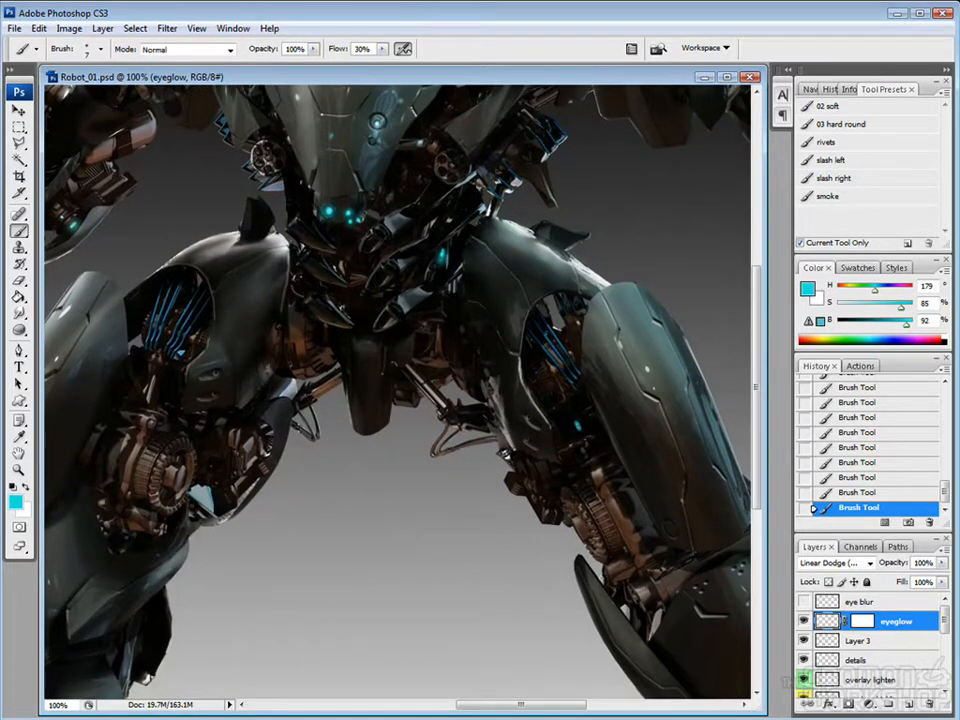
key("bracketright")
key("bracketright")
left_click(579, 427)
key("e")
left_click(576, 434)
key("b")
left_click(578, 435)
left_click(576, 433)
left_click(573, 427)
key("bracketright")
left_click(573, 433)
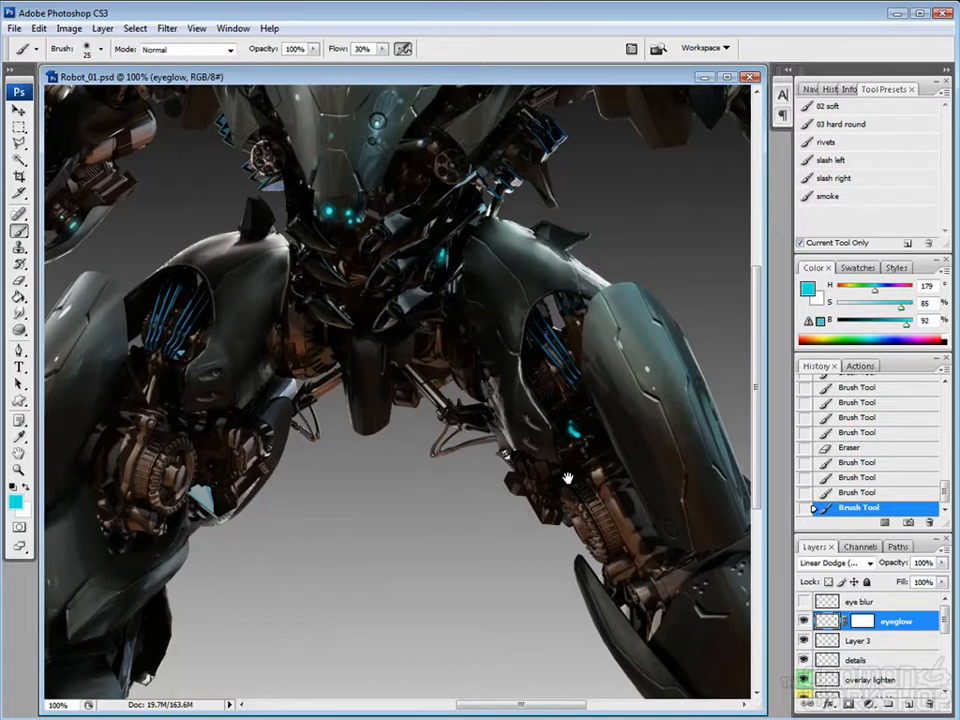
left_click_drag(571, 492, 593, 490)
key("e")
left_click(597, 431)
Dot two small cyan lights in the shield-side thigh machinery below the blue cables, using a size 6 brush.
key("b")
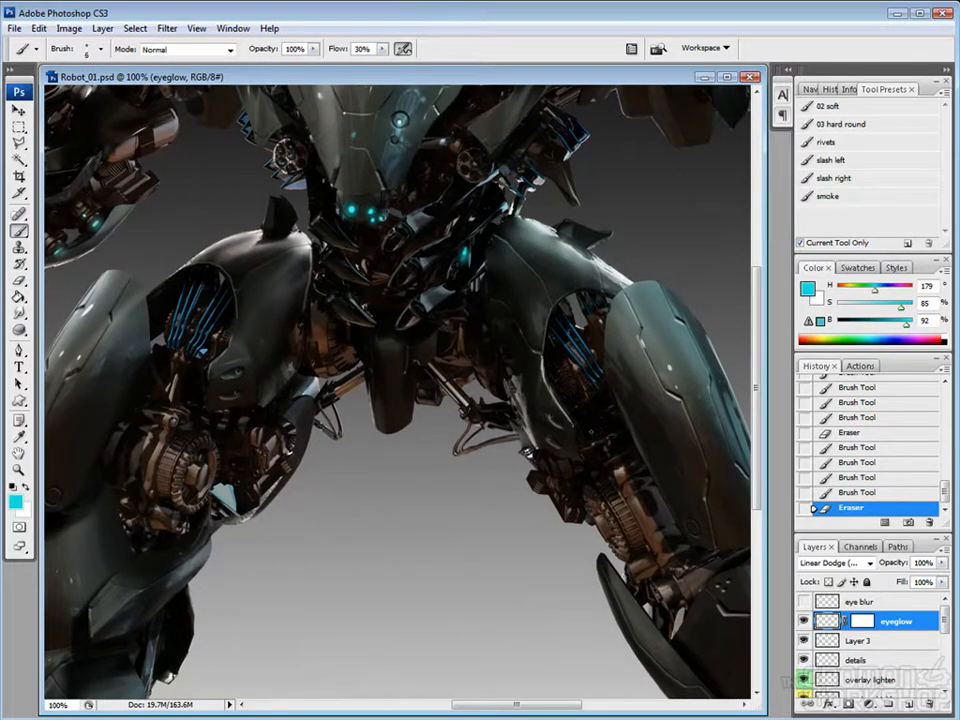
left_click(591, 432)
left_click_drag(601, 455, 608, 405)
left_click(606, 393)
left_click_drag(558, 433, 614, 411)
Paint a glowing cyan light above the opposite leg's gear and add a soft glow around the two shield-side thigh lights.
left_click_drag(321, 403, 225, 422)
left_click_drag(173, 352, 181, 355)
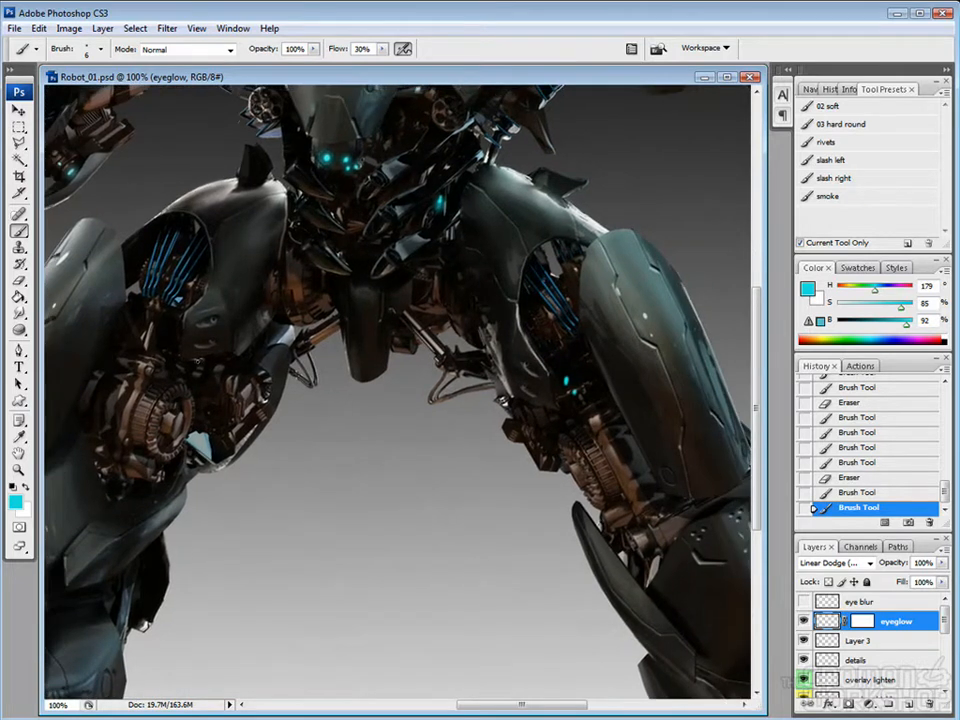
left_click(645, 291)
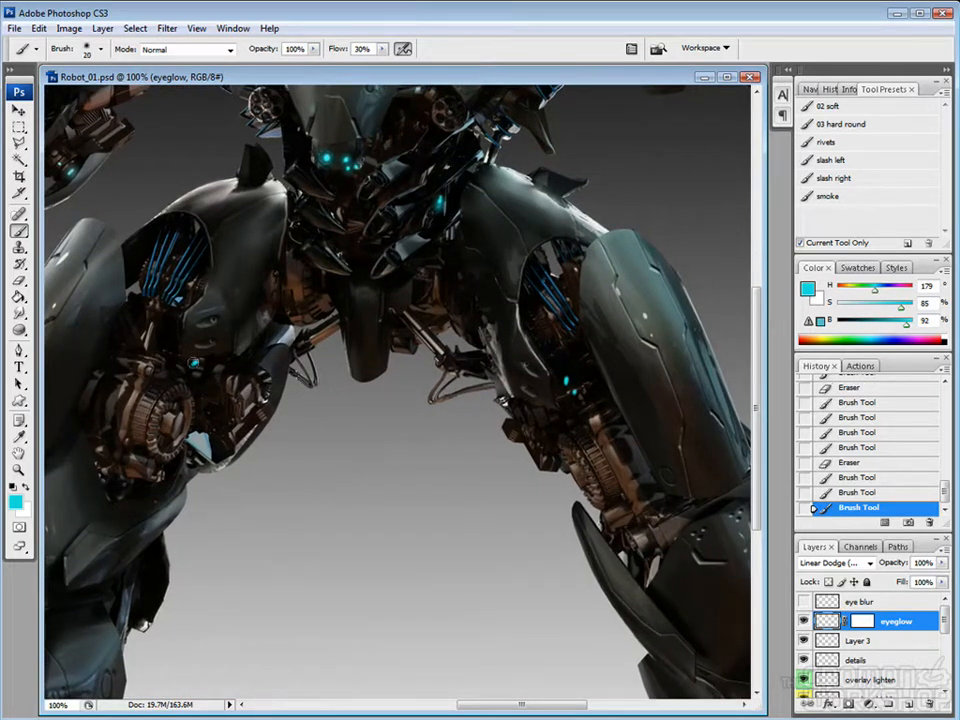
left_click(195, 363)
key("bracketleft")
left_click(566, 381)
left_click(575, 391)
key("bracketleft")
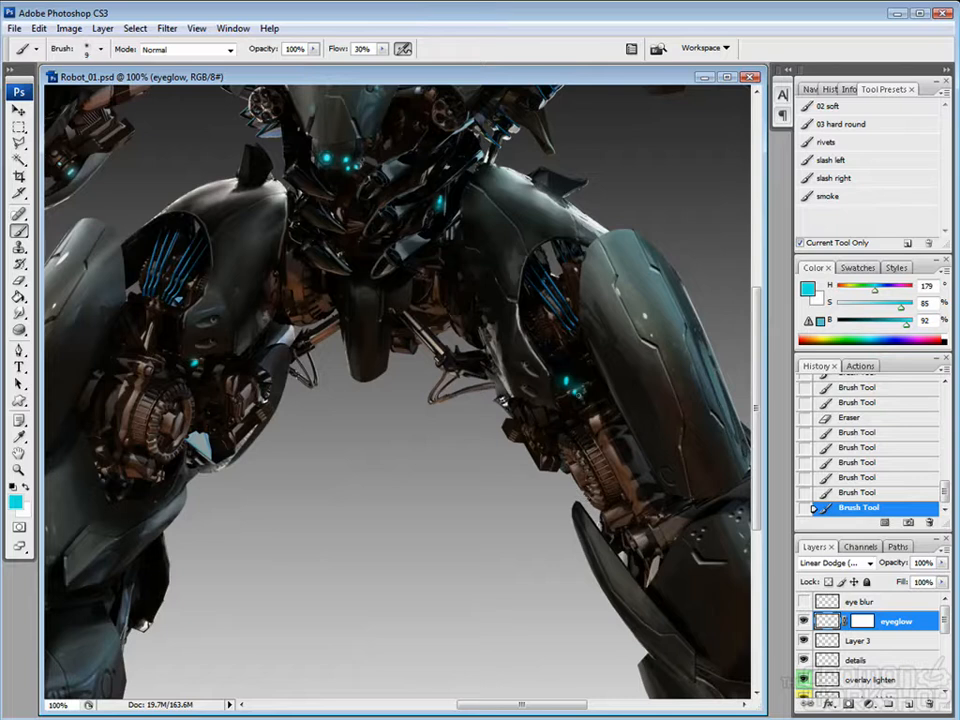
left_click(448, 300)
Paint a small cyan light on the round ankle joint of the shield-side leg and surround it with a soft size 35 glow.
left_click_drag(585, 690, 360, 522)
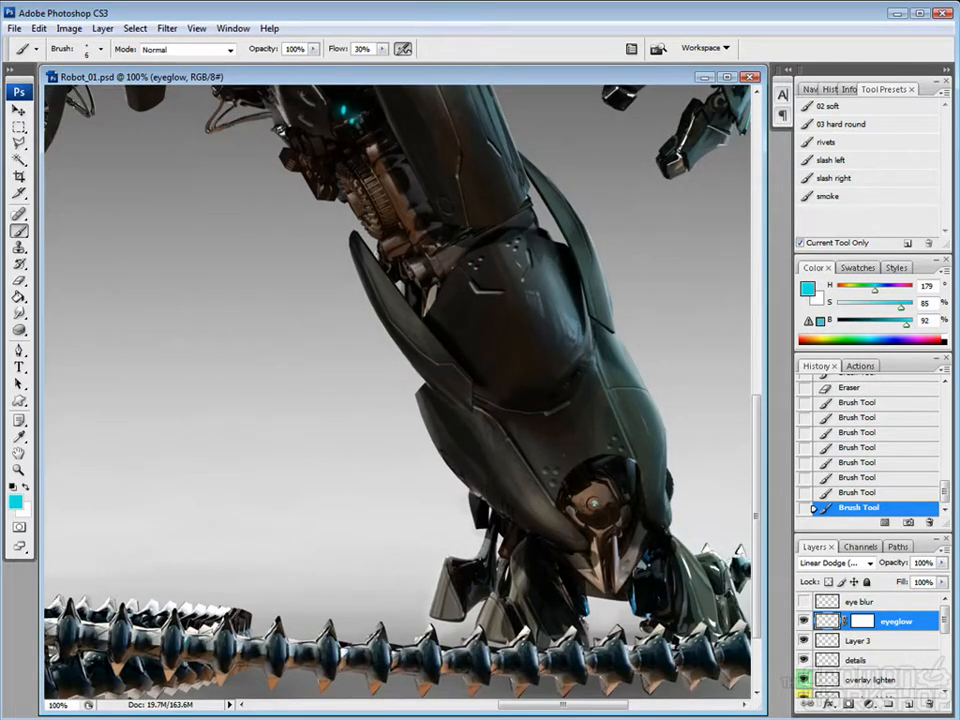
left_click(595, 504)
key("bracketright")
key("bracketright")
key("bracketright")
key("bracketright")
key("bracketright")
key("bracketright")
key("bracketright")
key("bracketright")
key("bracketright")
left_click(595, 505)
Add a small cyan light above the opposite leg's brown ankle plates and trim it with the eraser.
left_click_drag(307, 449, 745, 450)
left_click_drag(351, 476, 453, 474)
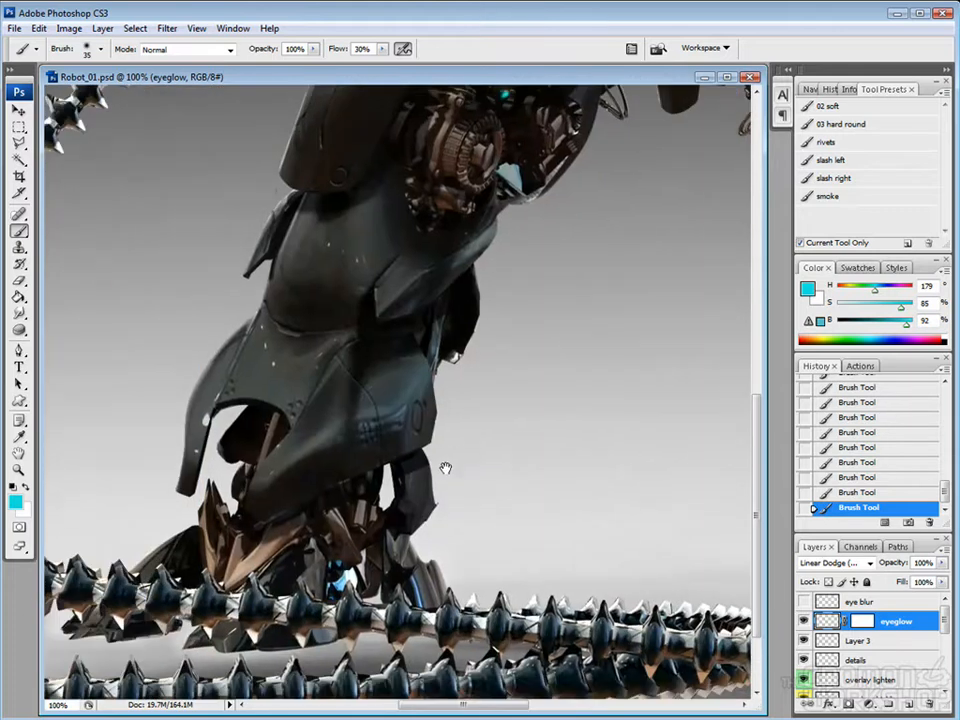
key("bracketleft")
key("bracketleft")
key("bracketleft")
key("e")
left_click(254, 510)
key("bracketleft")
left_click(253, 509)
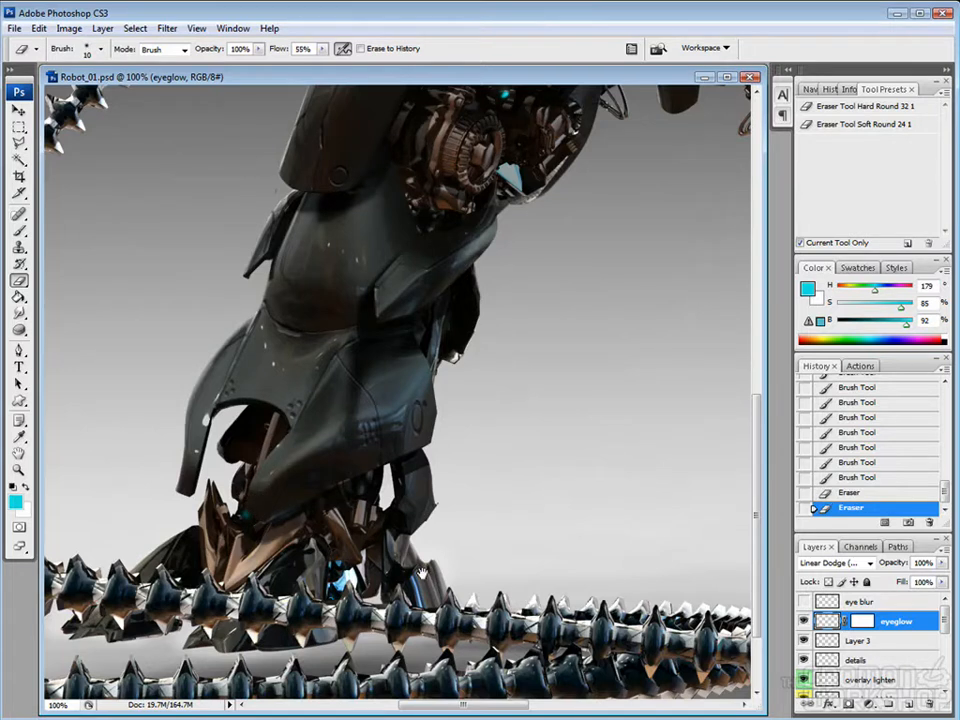
Dot a small cyan light beside the round bolt on the same leg's lower armour and add a soft glow.
left_click_drag(422, 573, 211, 669)
left_click_drag(499, 302, 497, 610)
key("b")
mouse_move(360, 434)
left_mouse_down()
mouse_move(375, 606)
mouse_move(526, 182)
left_mouse_up()
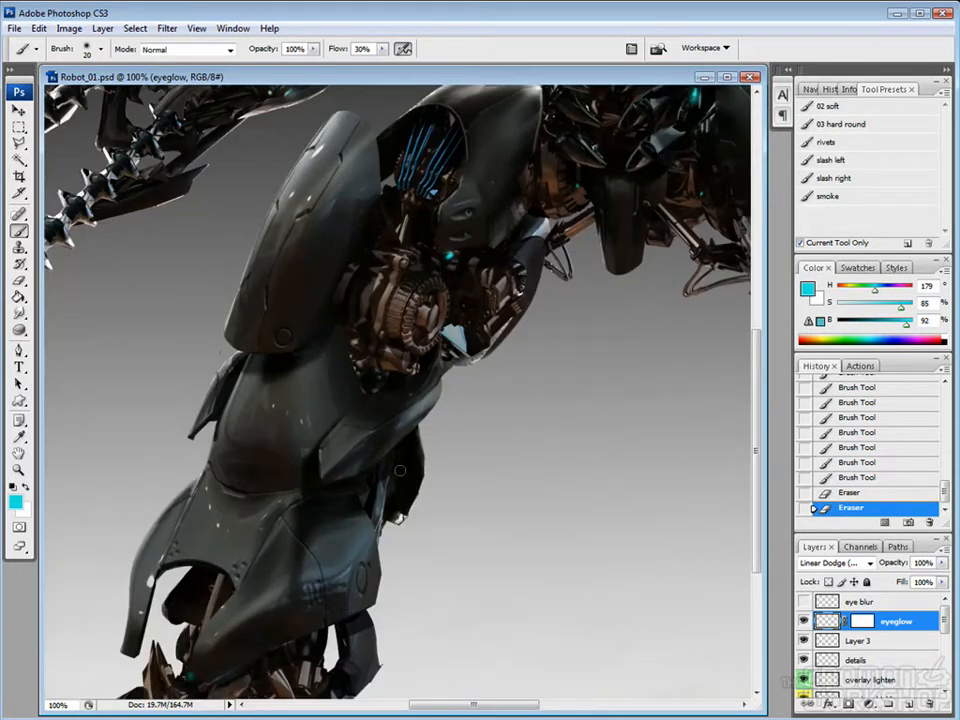
left_click_drag(401, 584, 383, 564)
left_click_drag(616, 358, 655, 358)
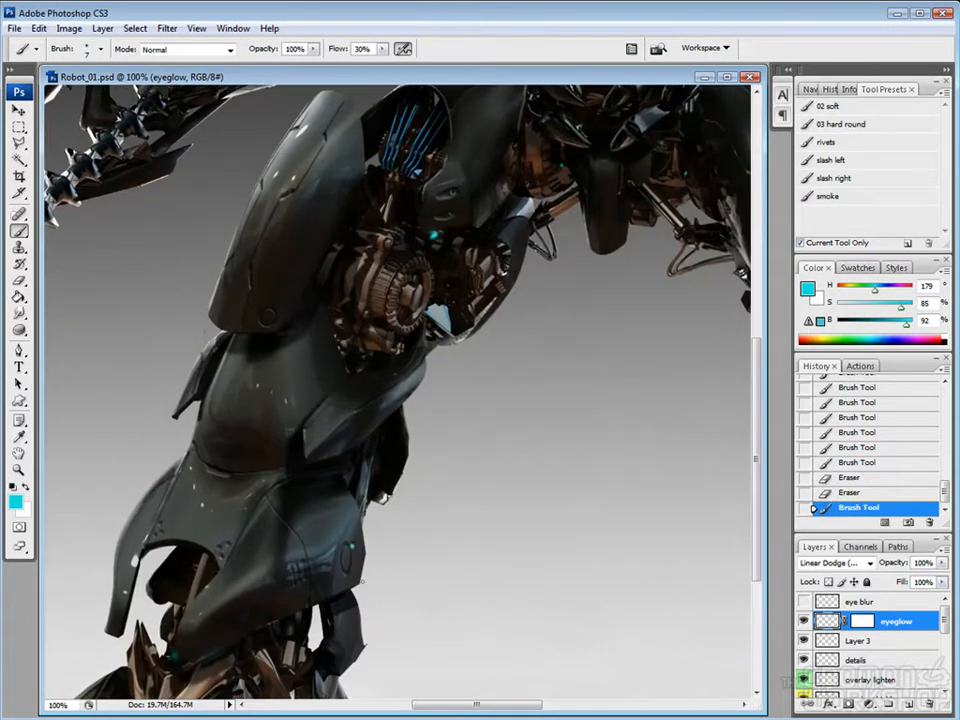
key("bracketright")
key("bracketright")
left_click(352, 545)
Check the new body lights across the whole robot at 50%.
left_click_drag(628, 422, 364, 571)
mouse_move(450, 423)
left_mouse_down()
mouse_move(443, 538)
mouse_move(315, 212)
mouse_move(403, 388)
left_mouse_up()
key("ctrl+minus")
key("ctrl+minus")
key("ctrl+minus")
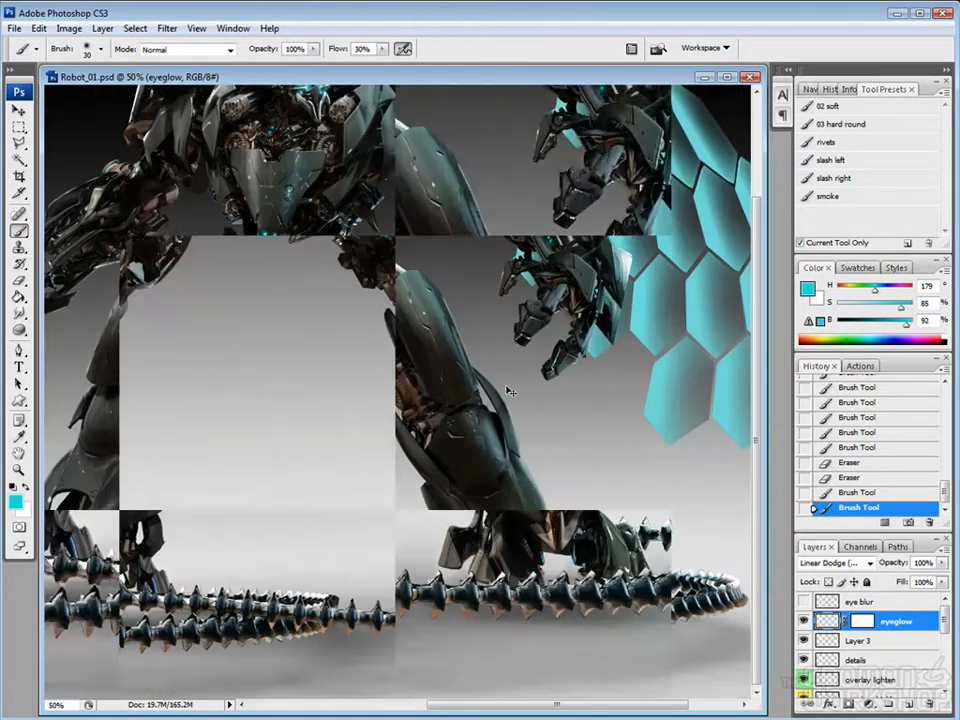
left_click_drag(491, 453, 507, 444)
key("ctrl+plus")
left_click_drag(497, 380, 529, 392)
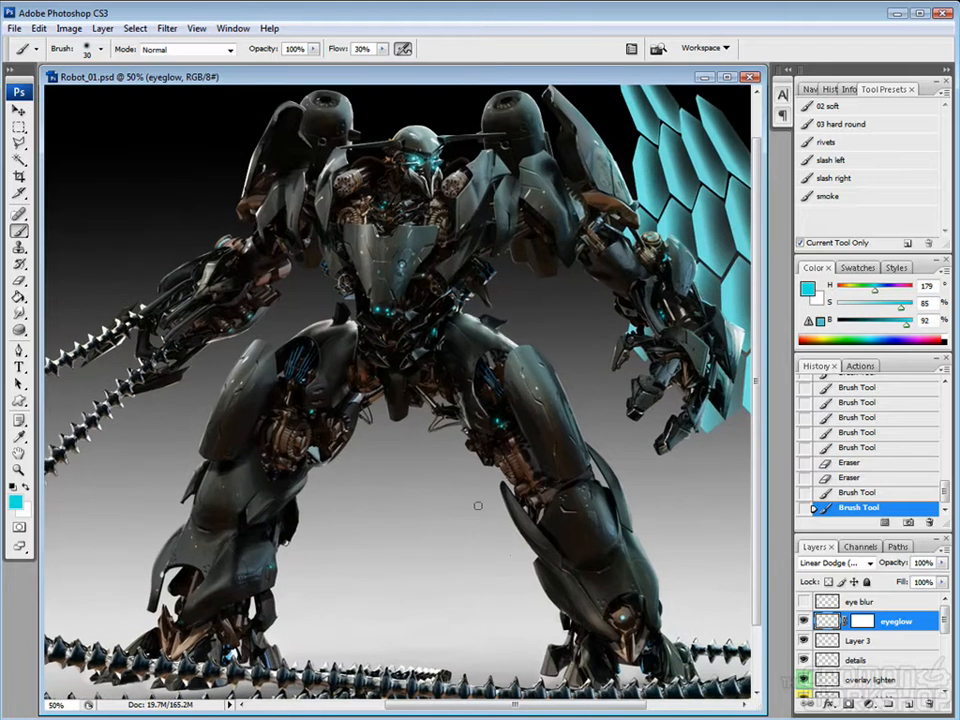
Rename Layer 3 as mouth.
left_click(833, 641)
double_click(862, 640)
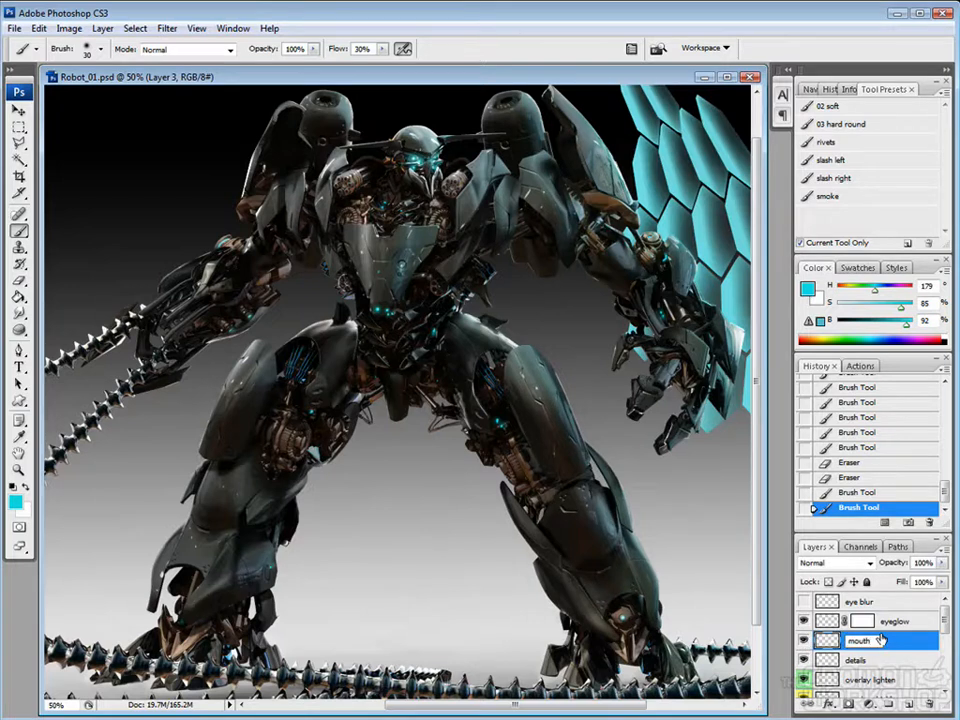
type("mouth")
key("Return")
Add a new layer named texture above the details layer and set its blend mode to Overlay.
left_click(850, 660)
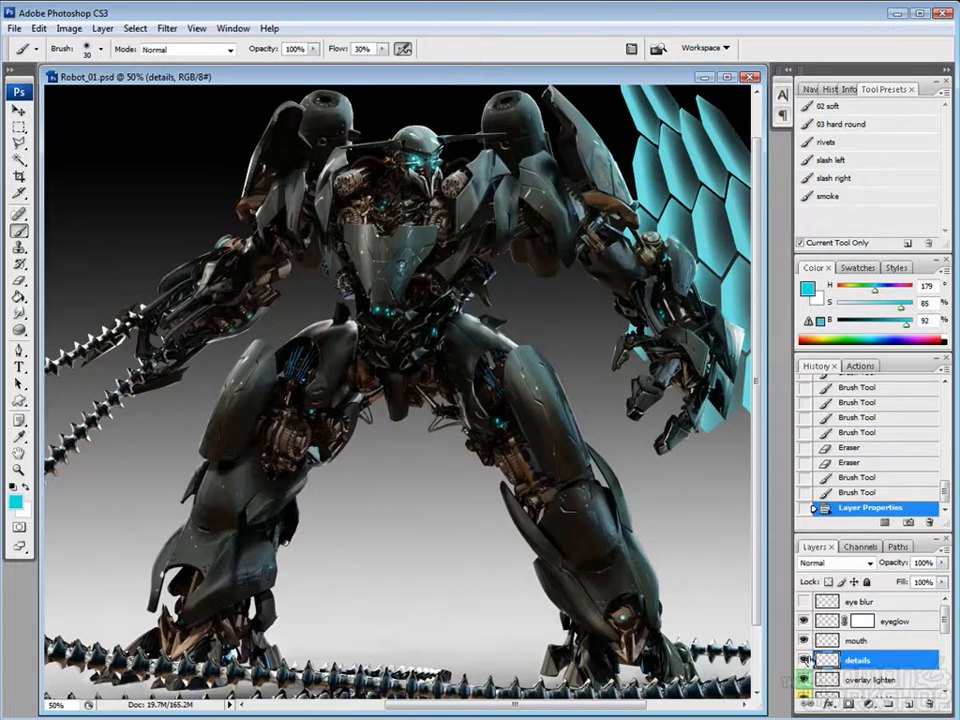
key("ctrl+shift+alt+n")
double_click(862, 660)
type("texture")
key("Return")
left_click(857, 565)
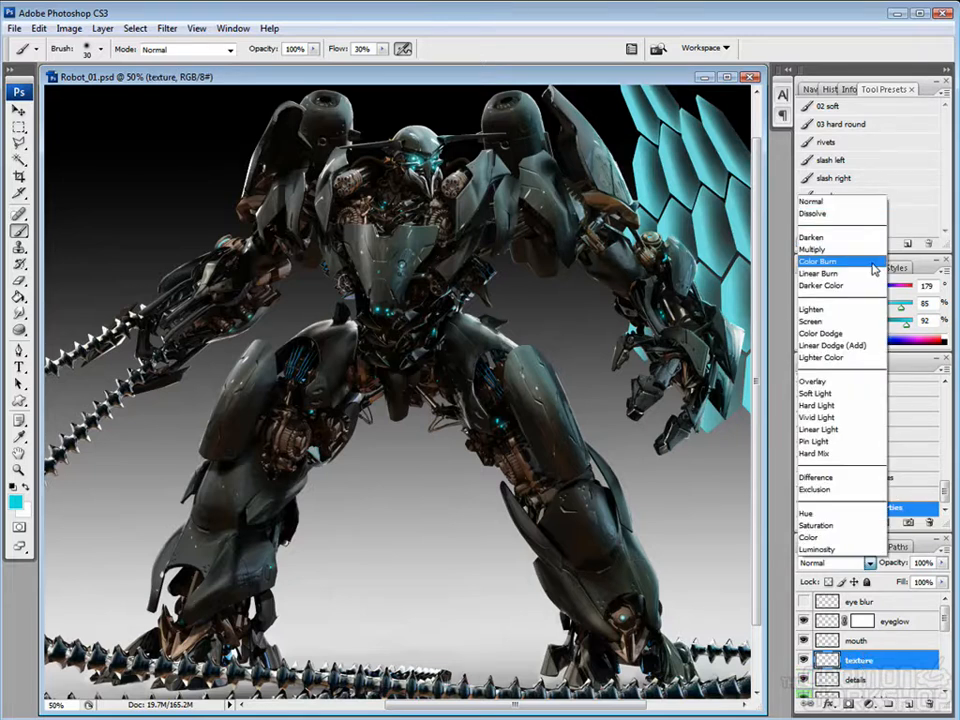
left_click(838, 381)
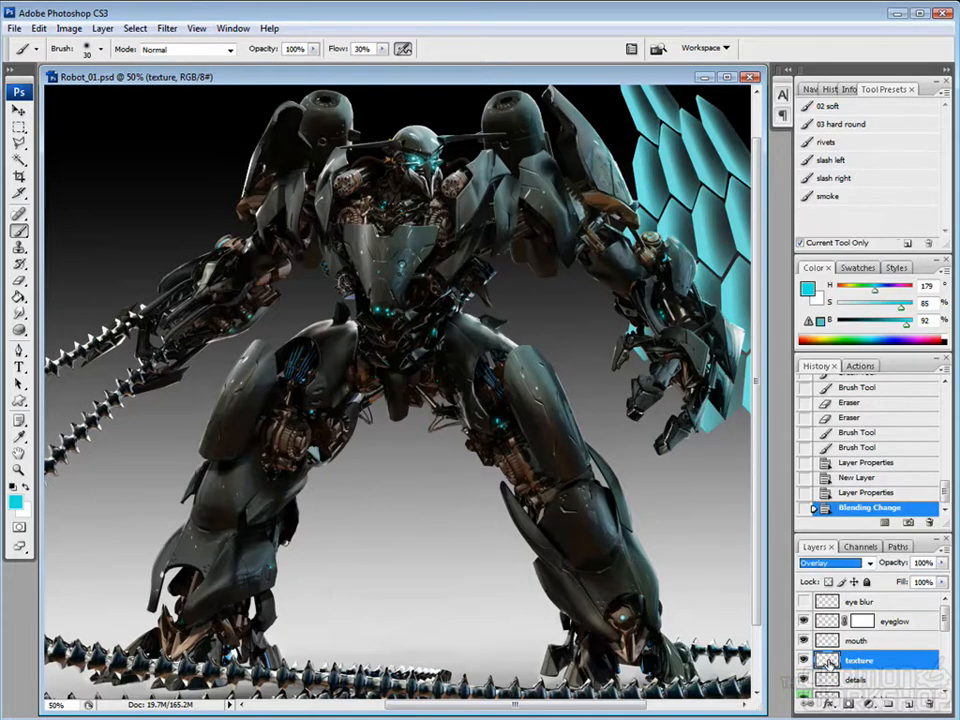
Fill the texture layer with a grey scratched pattern using the Paint Bucket.
left_click(19, 297)
left_click(116, 51)
left_click(110, 76)
left_click(150, 49)
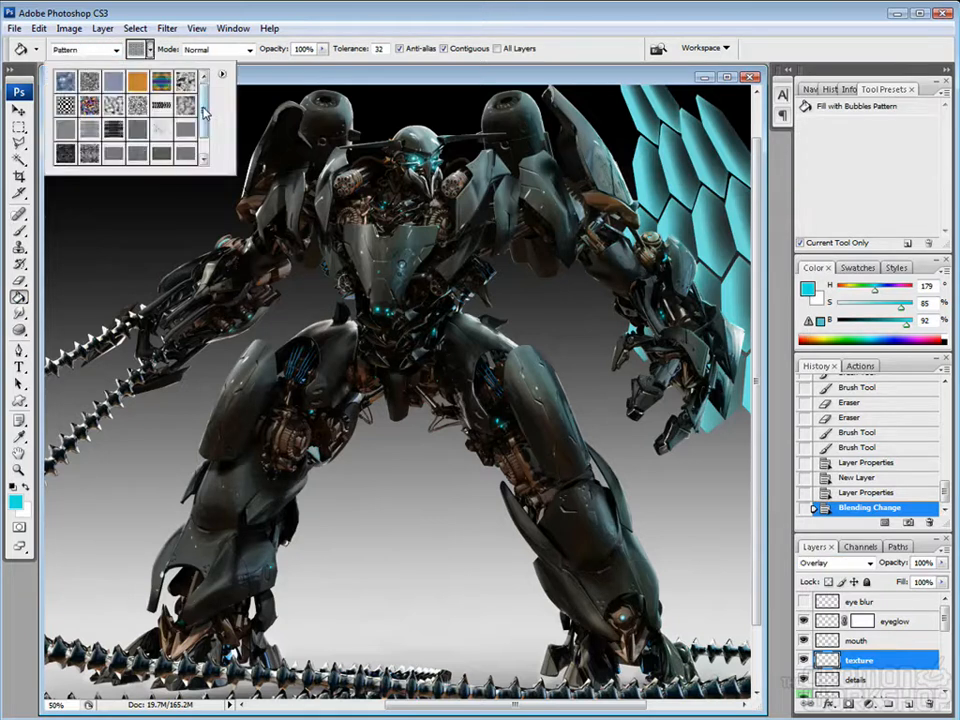
left_click(548, 388)
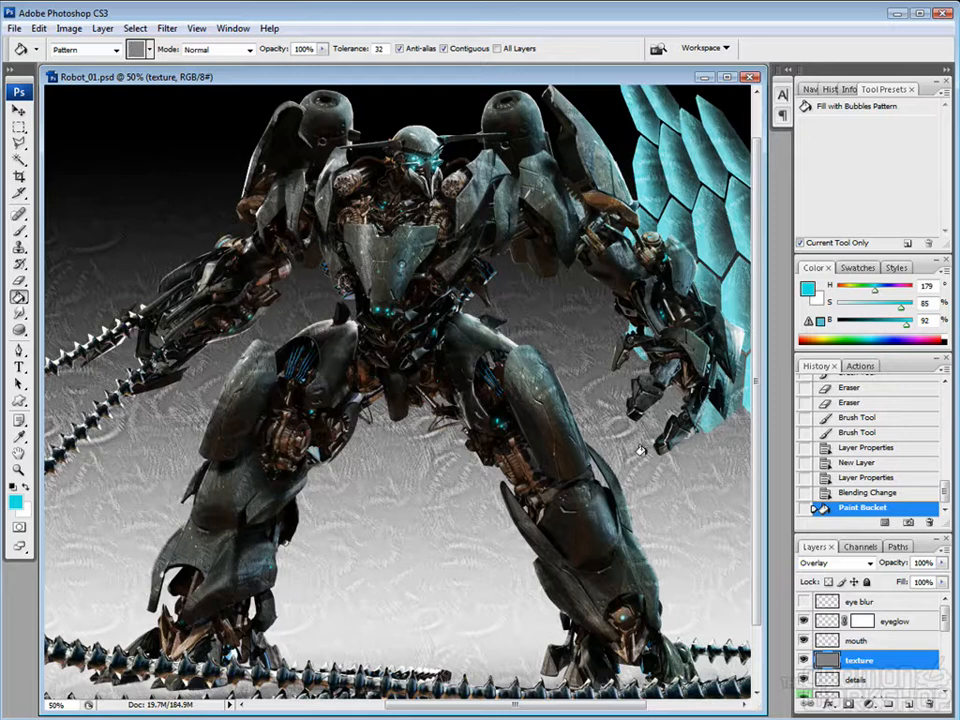
Add a layer mask to the texture layer and fill it with black to hide the pattern.
left_click(849, 704)
left_click(88, 51)
left_click(90, 62)
left_click(383, 373)
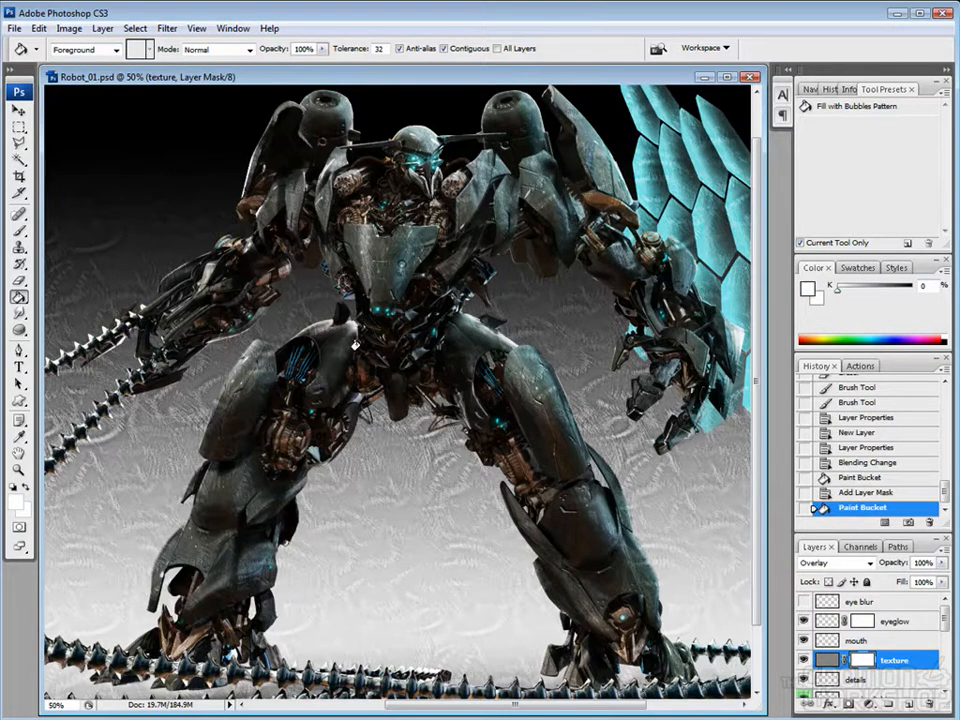
key("d")
key("x")
left_click(500, 400)
Prepare the 02 soft brush with white at size 25 and 37% flow for painting the texture mask on the lower leg.
key("b")
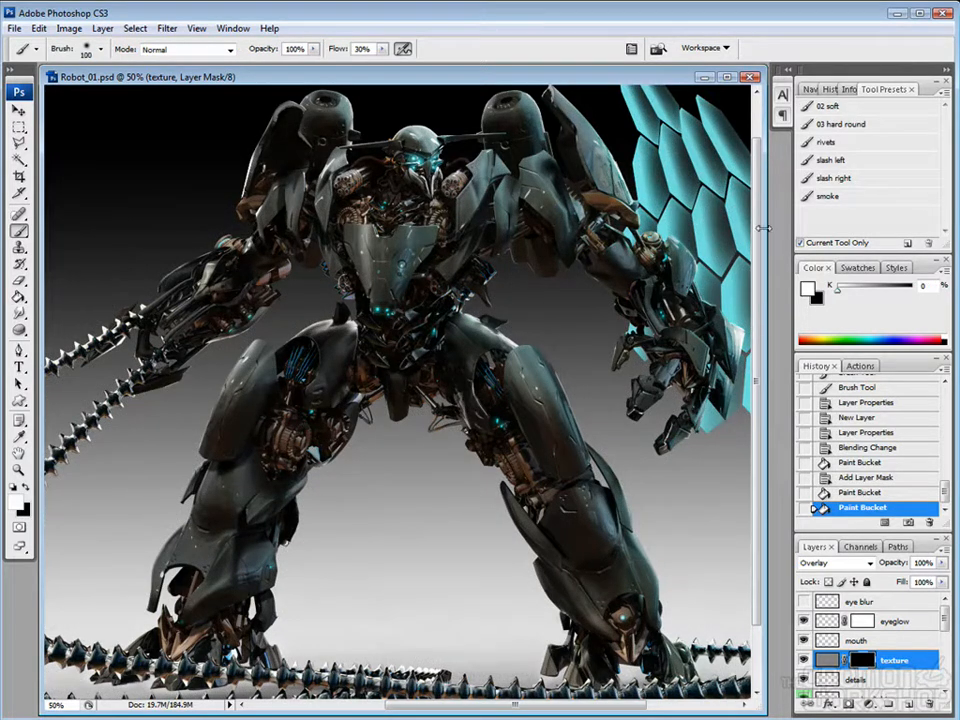
left_click(826, 106)
left_click_drag(338, 54, 307, 51)
key("ctrl+plus")
key("ctrl+plus")
key("ctrl+plus")
left_click_drag(230, 577, 695, 281)
left_click_drag(276, 662, 493, 57)
key("ctrl+minus")
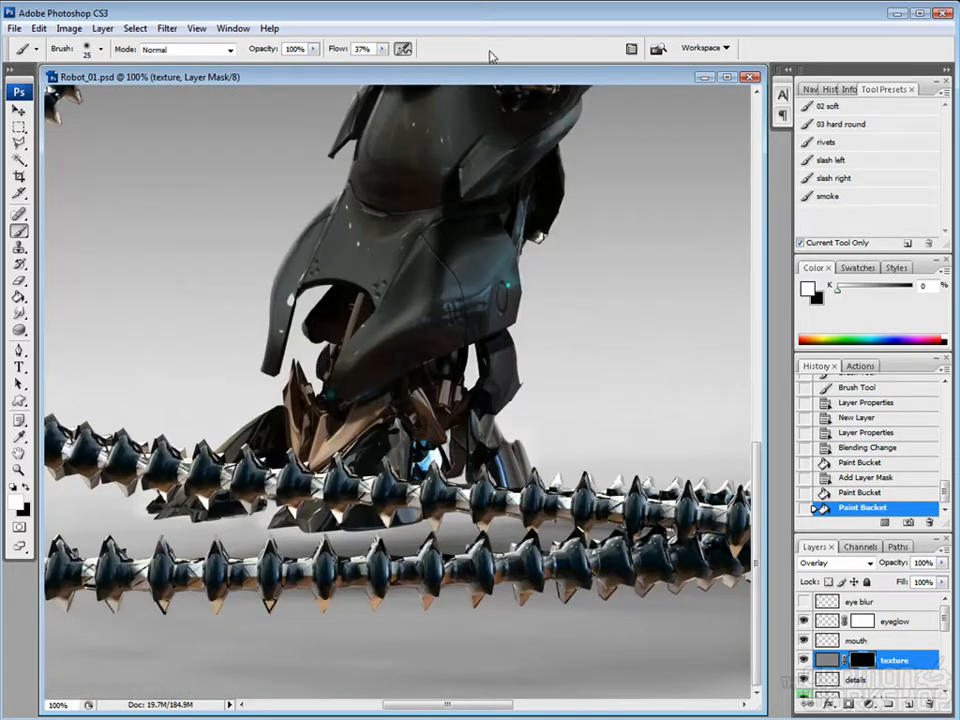
Paint white on the texture layer's mask to reveal scratches over the robot's chest, head, shoulder and arm armour.
left_click_drag(397, 346, 389, 417)
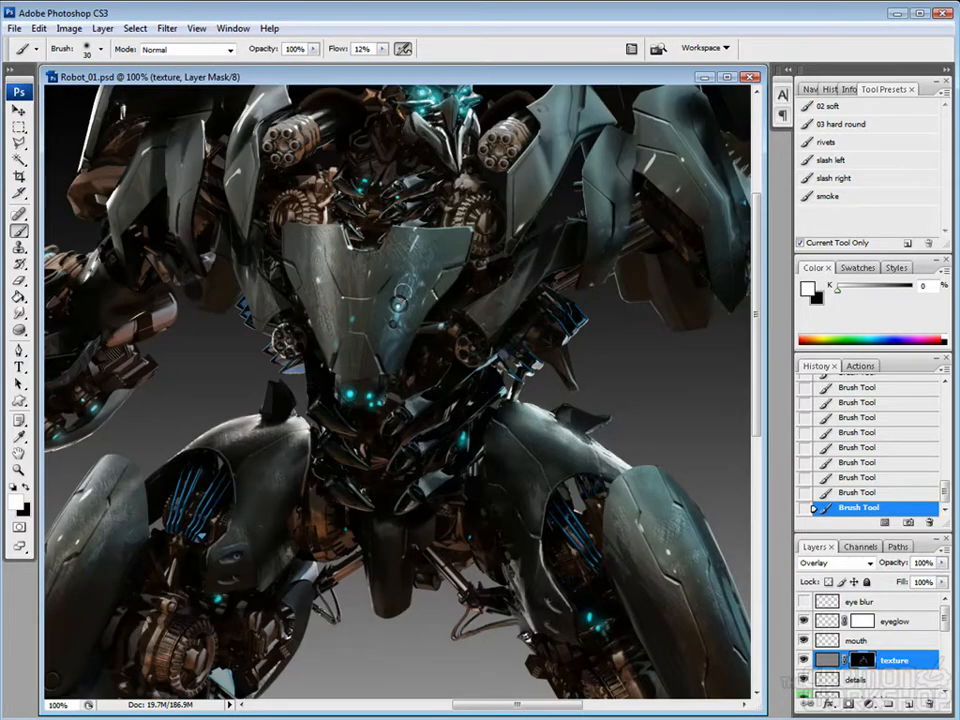
left_click_drag(402, 291, 398, 388)
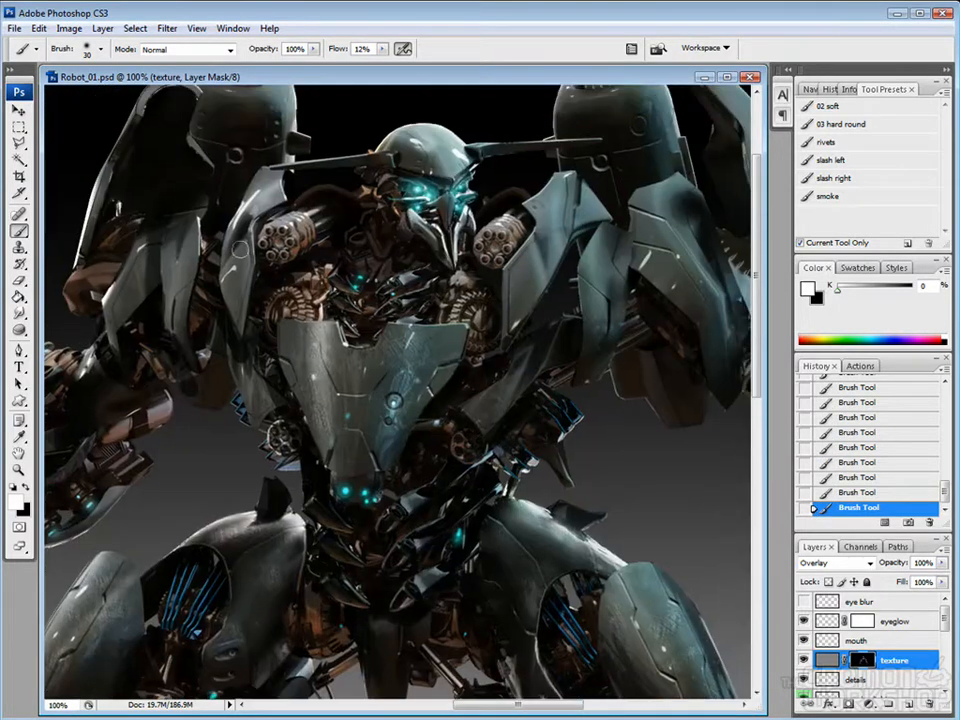
left_click_drag(425, 213, 439, 250)
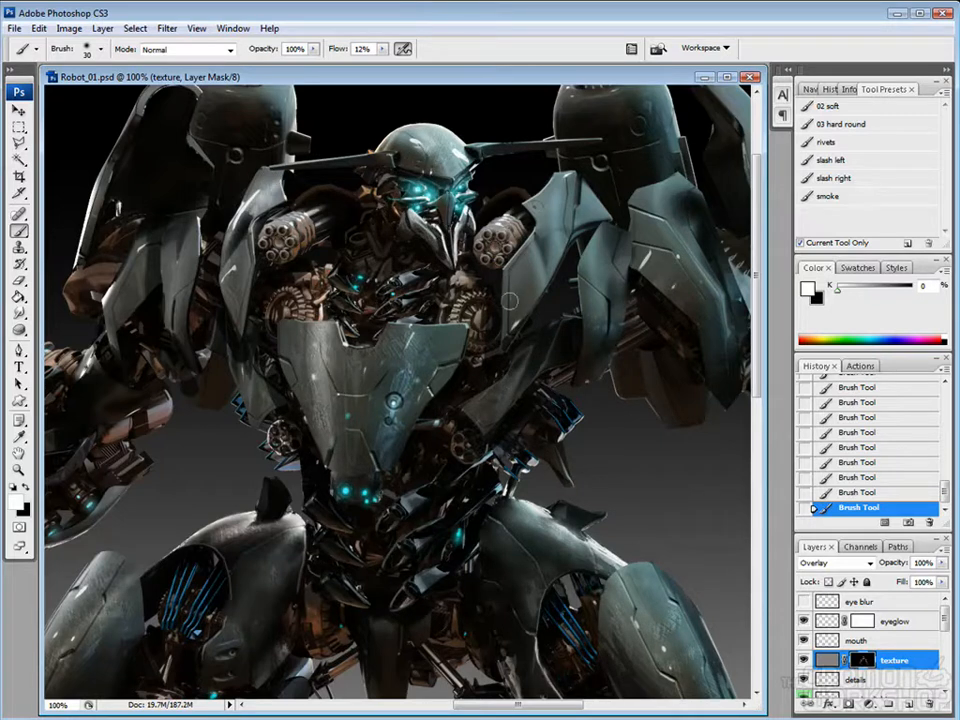
left_click_drag(612, 353, 480, 351)
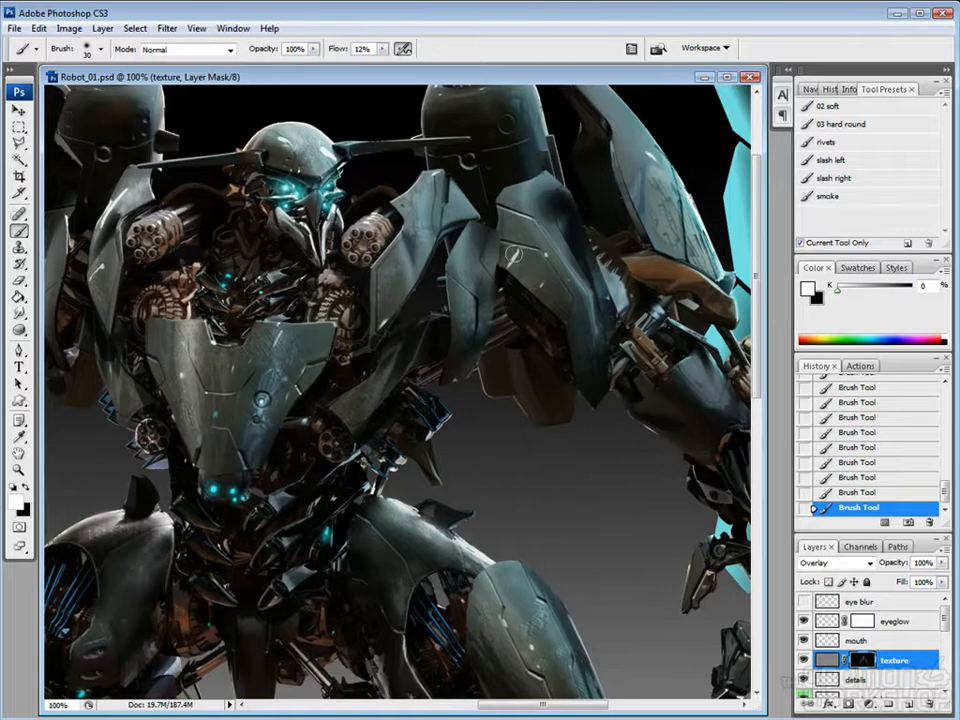
left_click_drag(458, 196, 453, 337)
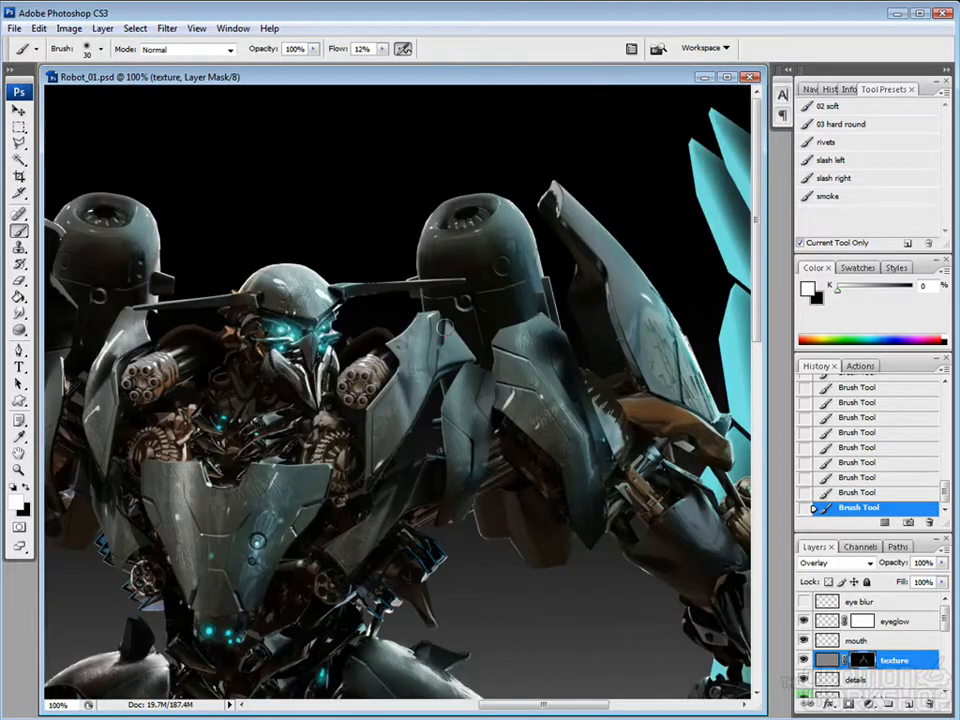
left_click_drag(400, 215, 295, 195)
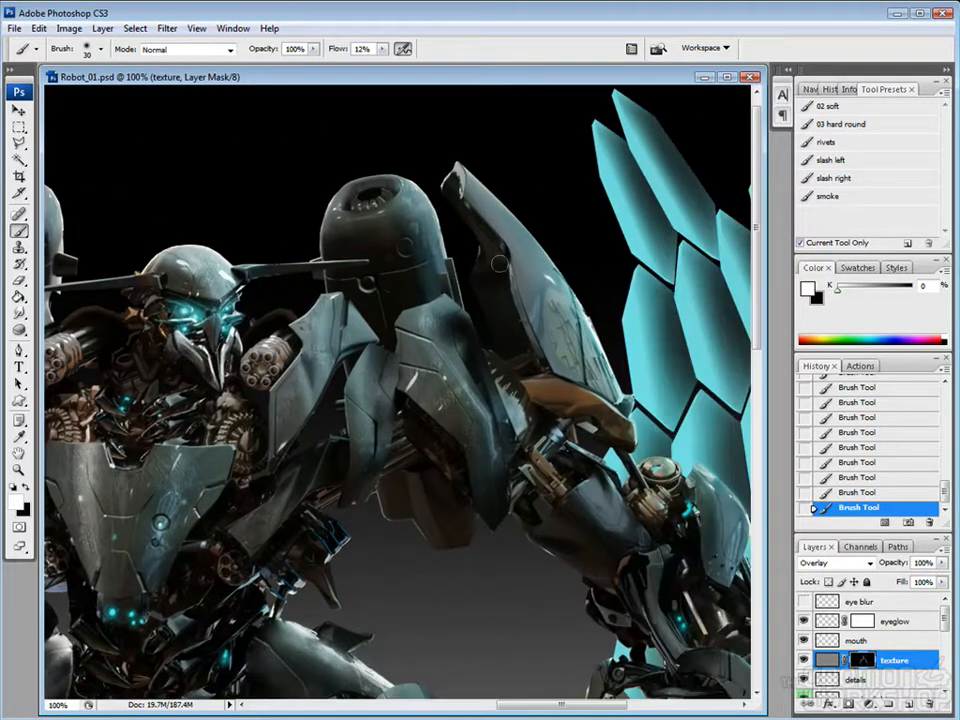
left_click_drag(450, 318, 403, 200)
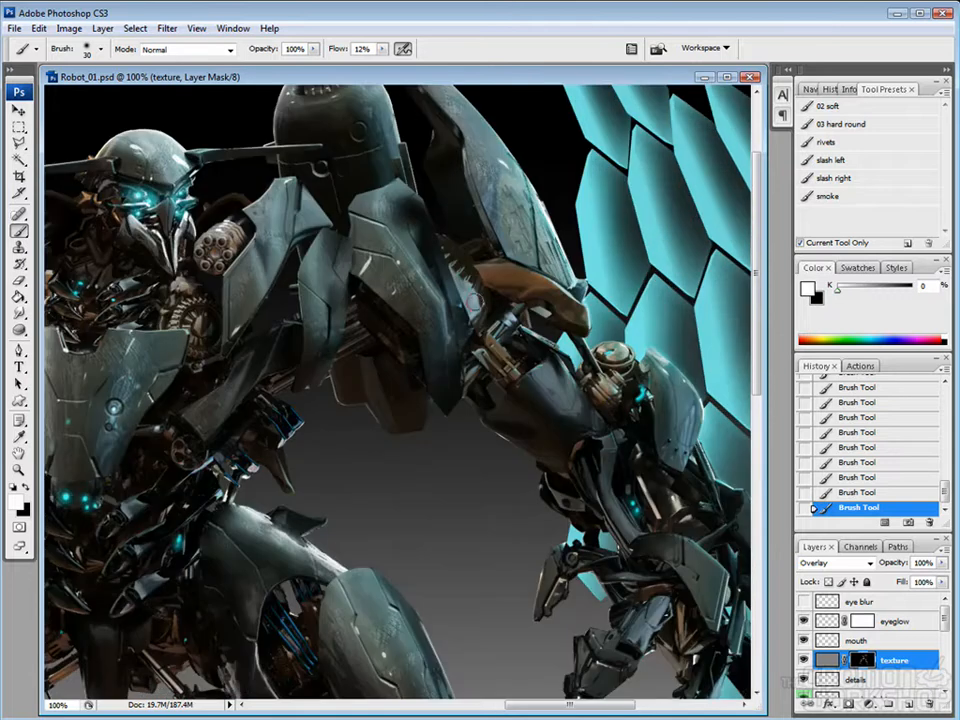
left_click_drag(462, 355, 419, 293)
left_click_drag(483, 299, 425, 207)
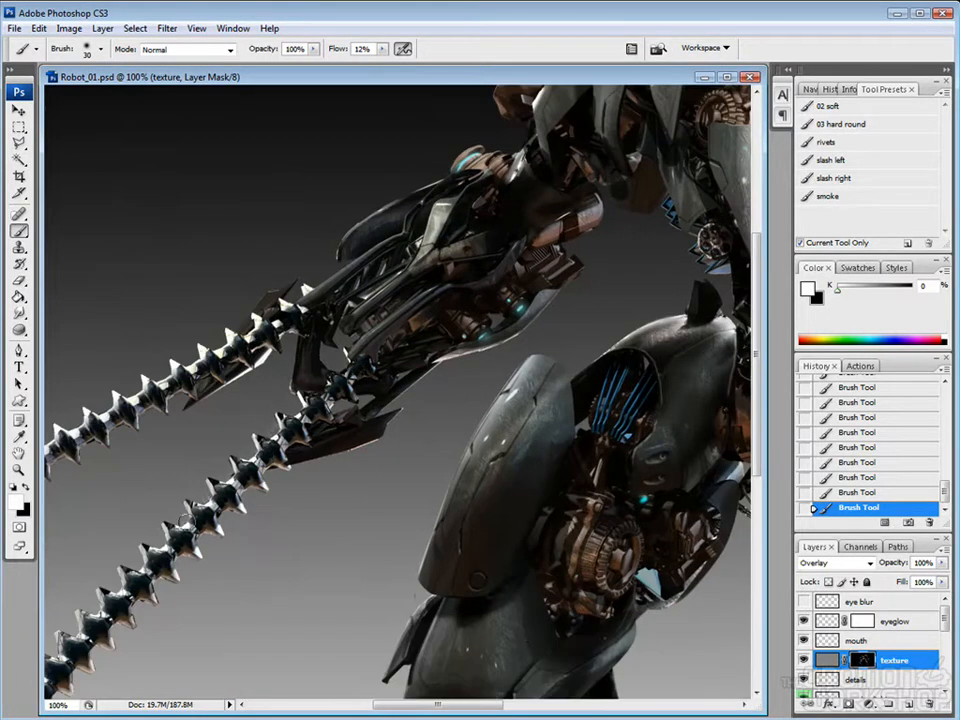
Paint the texture mask along the robot's spiked tentacles, enlarging the brush to 80 px.
left_click_drag(187, 522, 140, 570)
left_click_drag(200, 558, 148, 605)
left_click_drag(168, 458, 567, 277)
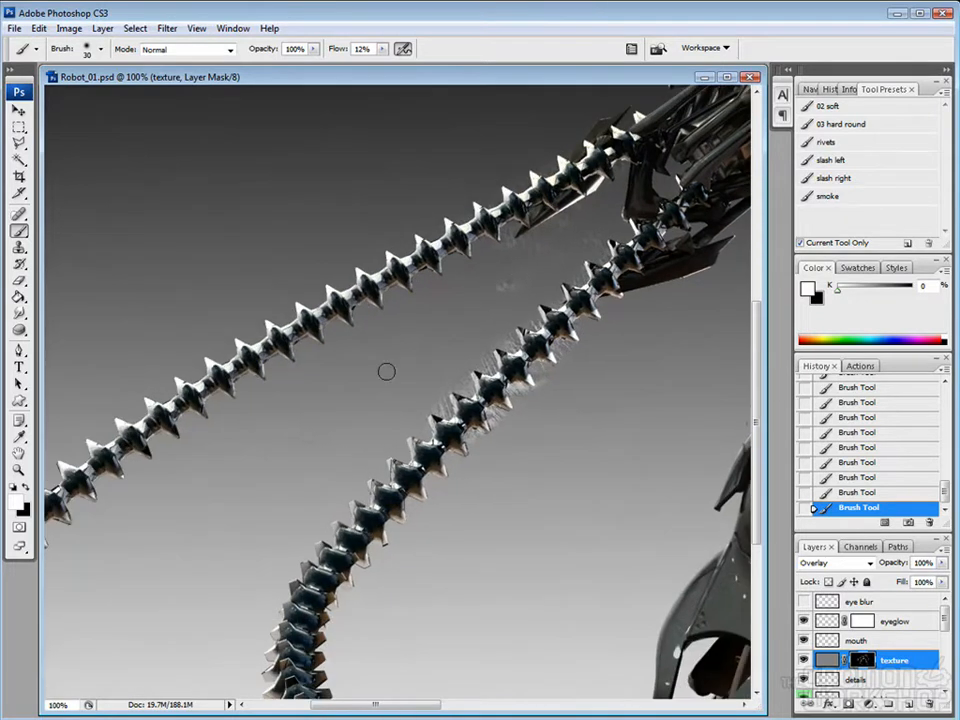
key("bracketright")
key("bracketright")
key("bracketright")
key("bracketright")
key("bracketright")
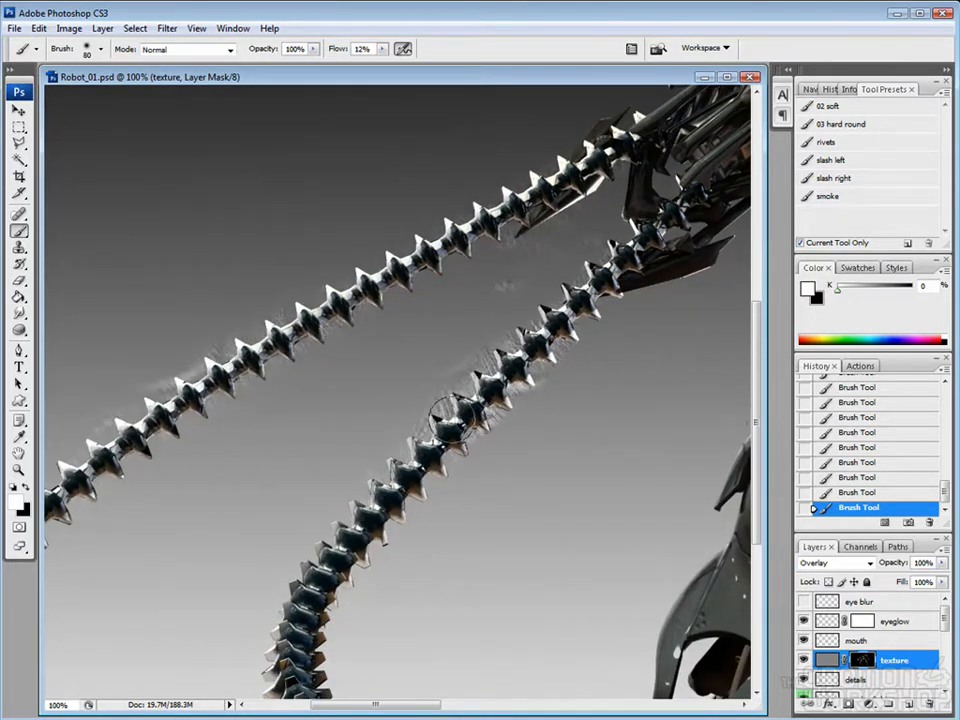
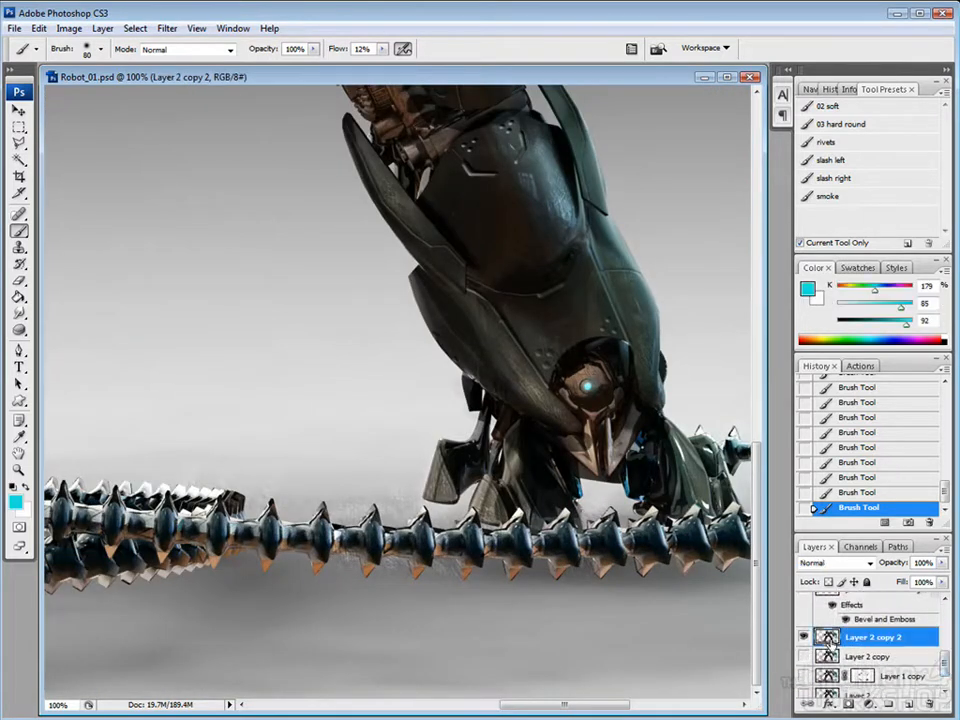
Load the outline of Layer 2 copy 2, invert it and clear the texture mask outside the robot.
left_click(826, 634, "ctrl")
scroll(945, 640, "down", 3)
scroll(945, 640, "up", 3)
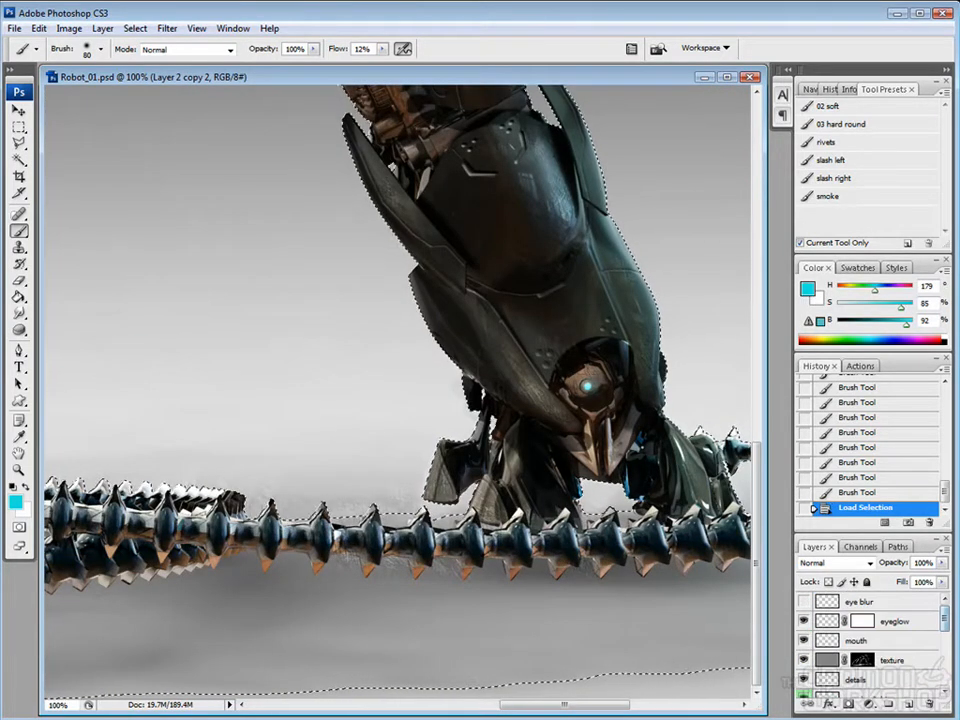
left_click(862, 660)
key("ctrl+shift+i")
key("Delete")
key("ctrl+d")
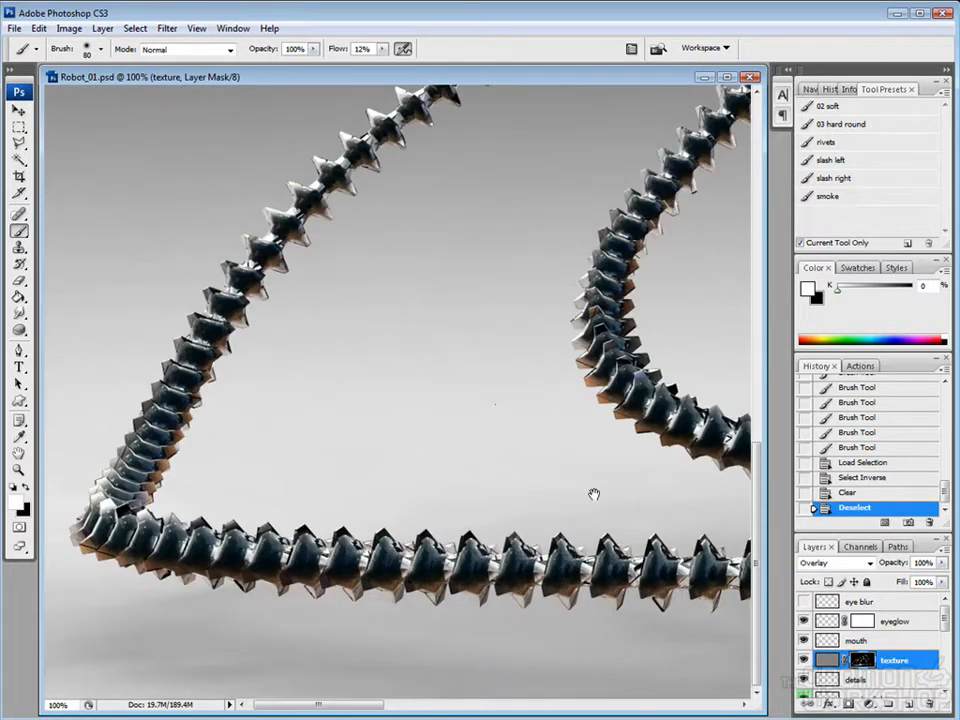
Erase stray texture on the texture layer's mask along the tentacles near the floor with the 70 px Eraser.
key("e")
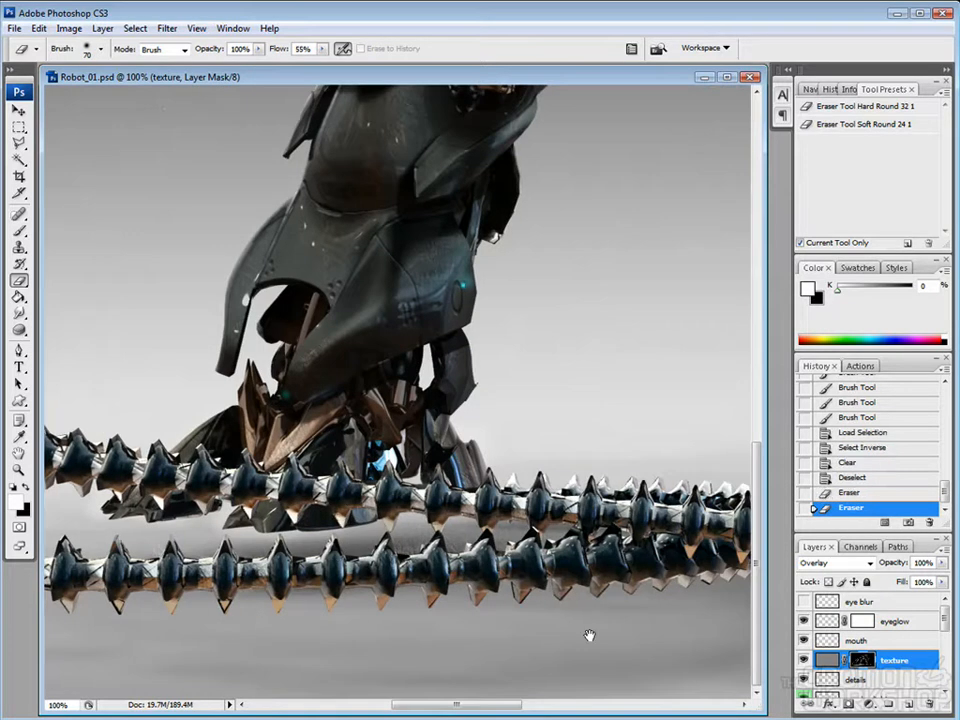
left_click_drag(589, 636, 676, 583)
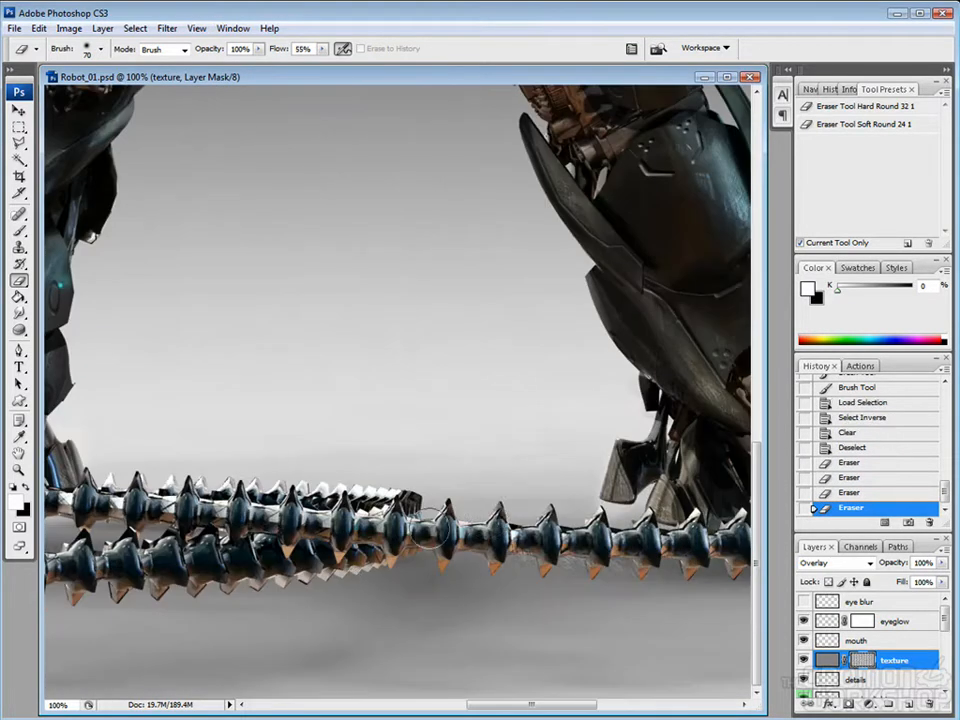
left_click_drag(470, 590, 525, 574)
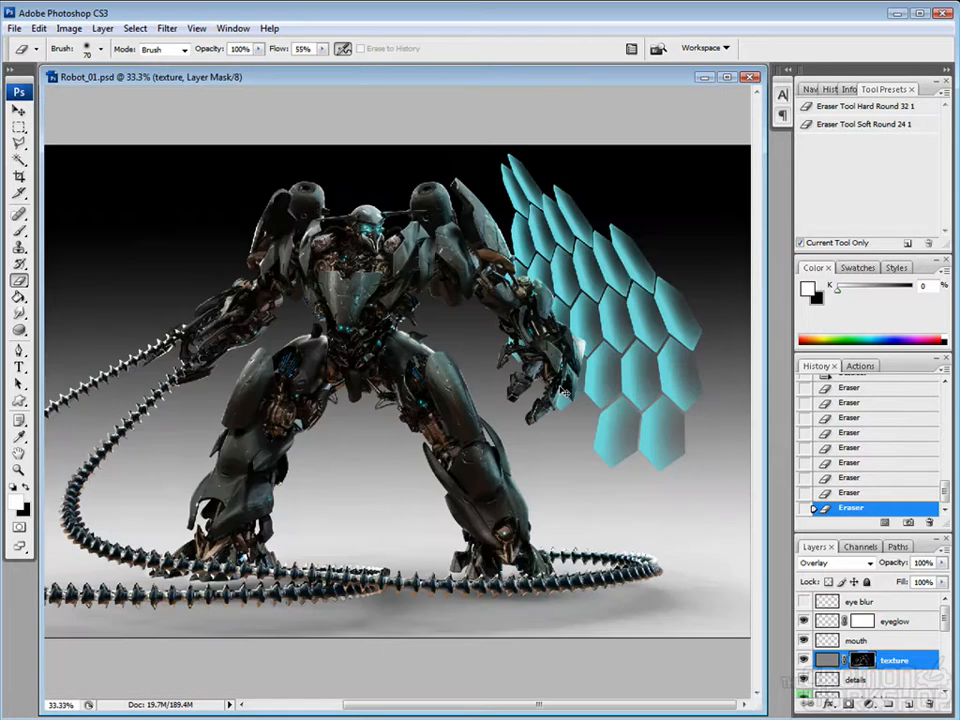
key("ctrl+minus")
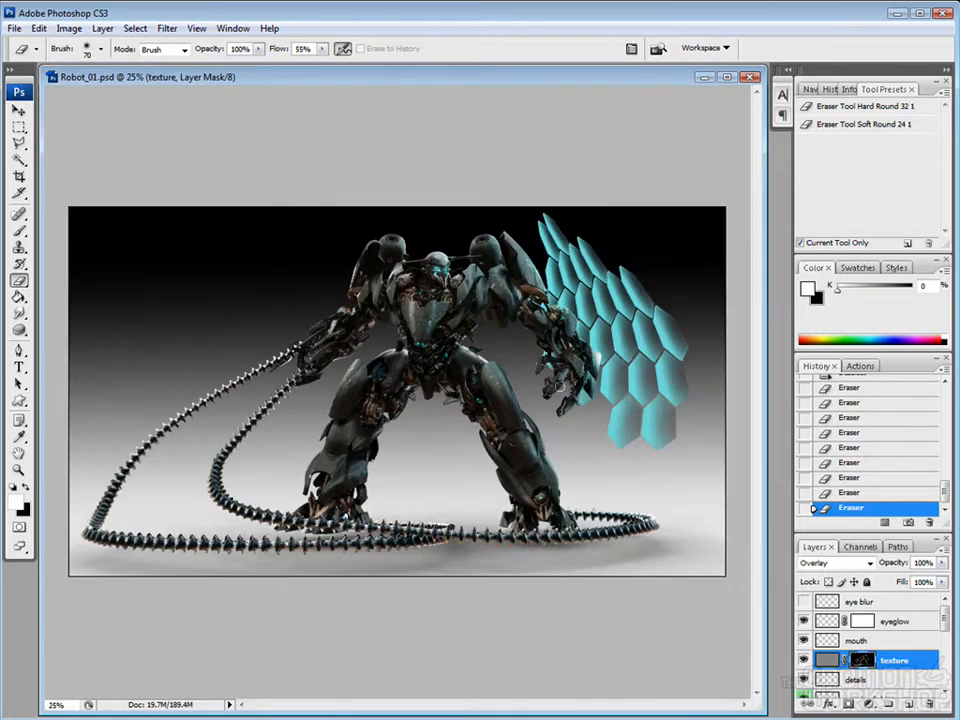
key("ctrl+plus")
left_click_drag(560, 388, 479, 440)
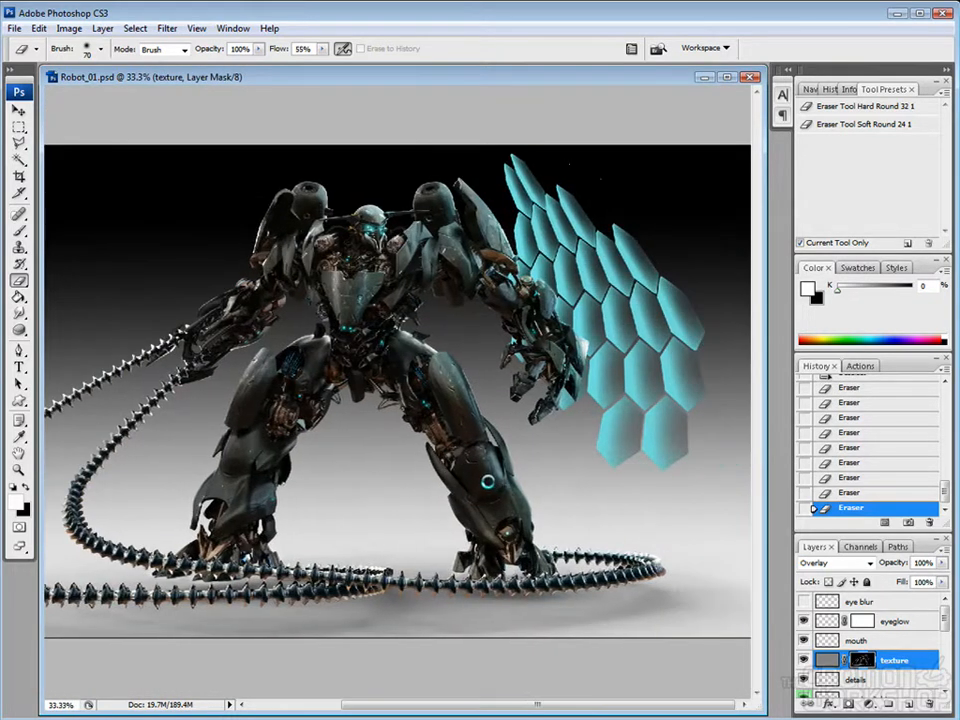
Add a new Screen-mode layer directly above the Background and set the foreground colour to neutral grey with 76% brightness.
key("ctrl+minus")
left_click_drag(944, 619, 945, 682)
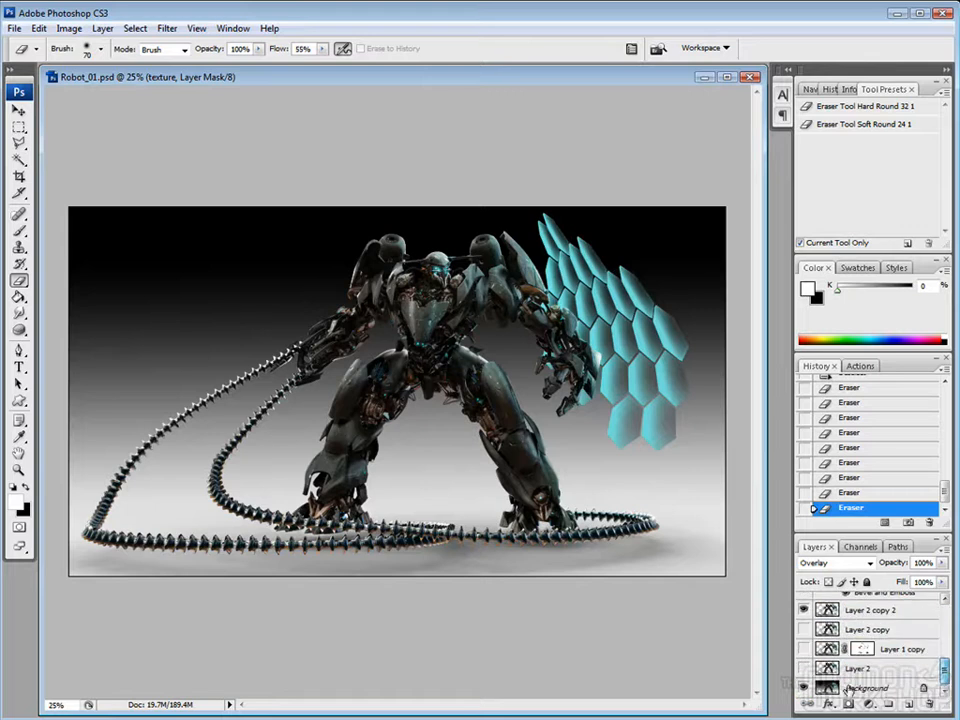
left_click(856, 690)
left_click(907, 705)
left_click(832, 563)
left_click(825, 321)
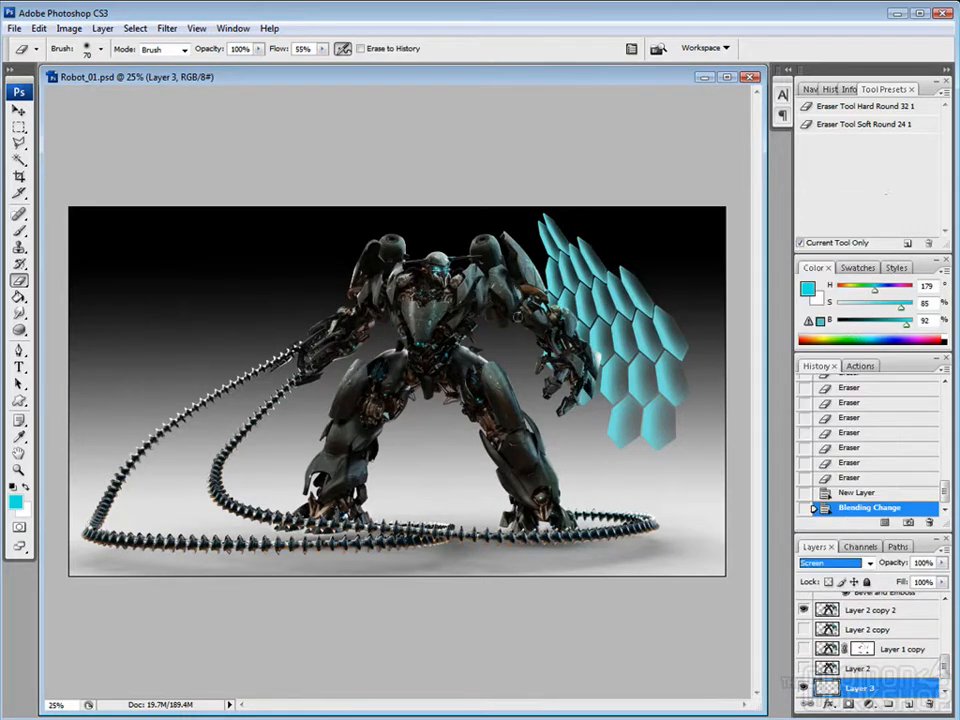
mouse_move(901, 307)
left_mouse_down()
mouse_move(836, 307)
mouse_move(894, 324)
left_mouse_up()
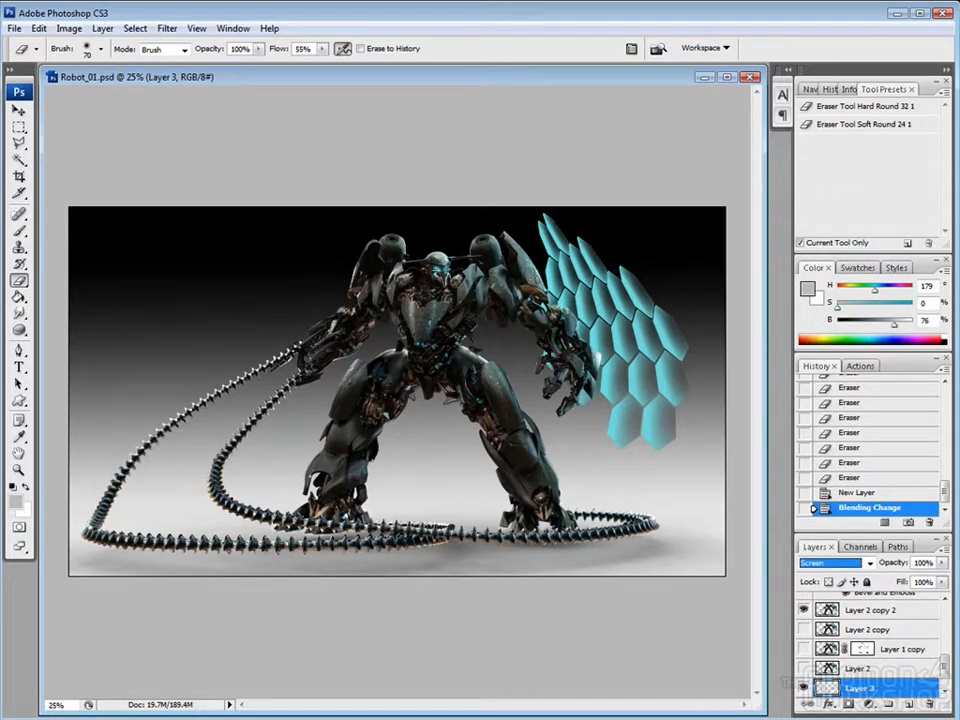
left_click(452, 258)
key("bracketright")
key("bracketright")
key("bracketright")
key("bracketright")
key("bracketright")
key("bracketright")
key("bracketright")
key("bracketright")
key("bracketright")
key("bracketright")
key("bracketright")
left_click(447, 273)
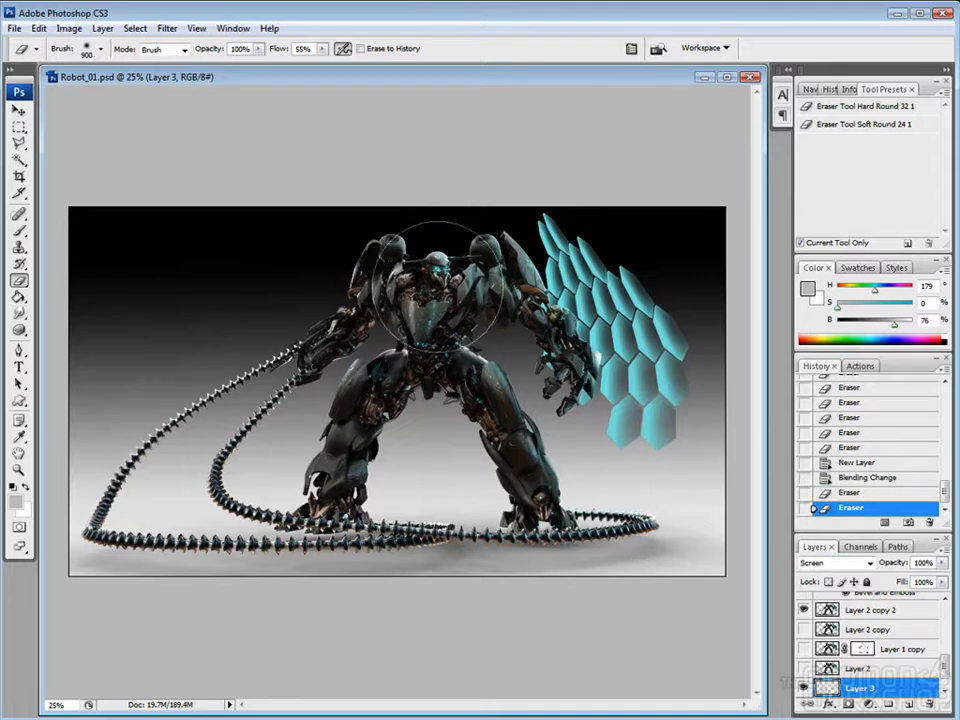
left_click(464, 397)
Paint a soft grey glow behind the robot's head, shoulders and arms with a 1300 px brush.
key("b")
key("bracketright")
key("bracketright")
key("bracketright")
key("bracketright")
key("bracketright")
key("bracketright")
key("bracketright")
key("bracketright")
key("bracketright")
key("bracketright")
key("bracketright")
key("bracketright")
key("bracketright")
key("bracketright")
key("bracketright")
key("bracketright")
key("bracketright")
left_click(472, 299)
left_click(408, 300)
left_click(436, 558)
left_click(446, 225)
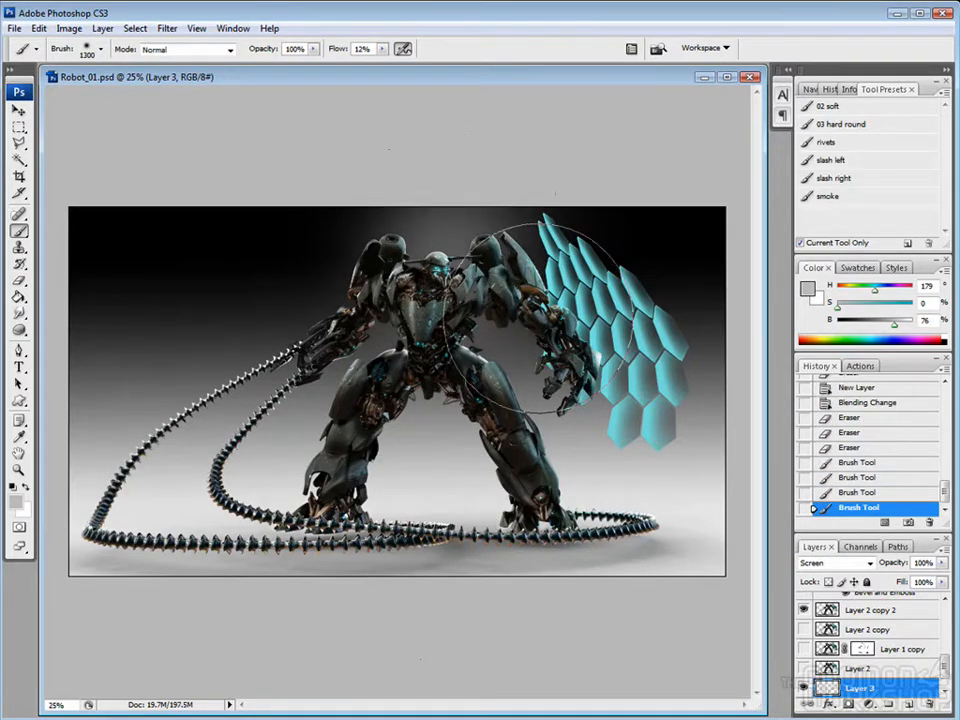
left_click(548, 277)
left_click(335, 267)
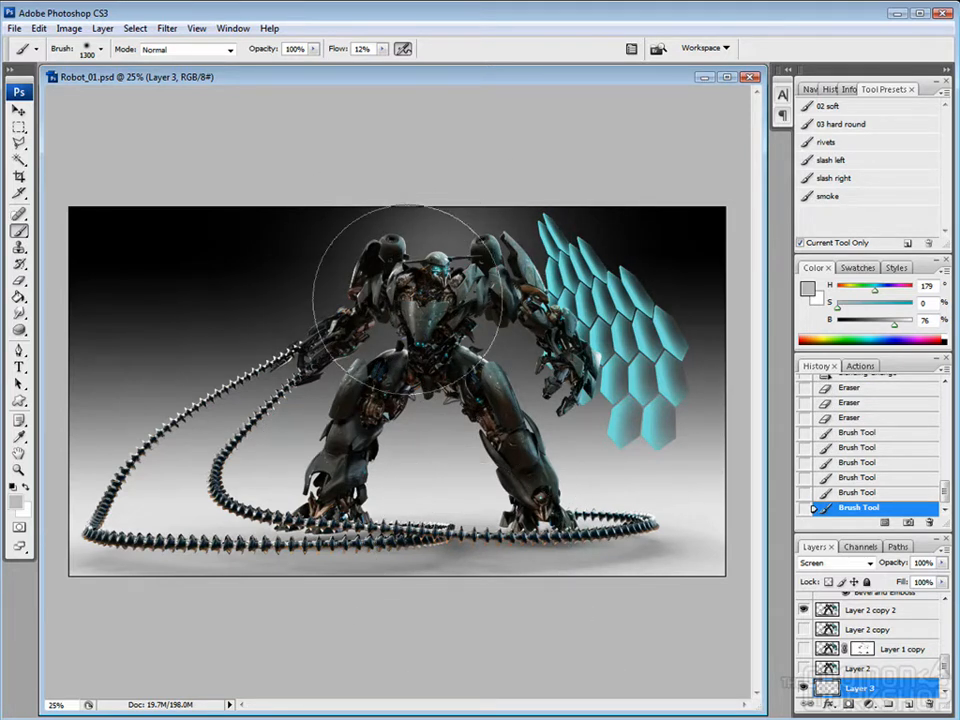
left_click(309, 300)
left_click(385, 255)
left_click(267, 393)
Erase the grey glow showing through the robot's torso, arms and shoulders with an 80 px Eraser.
key("e")
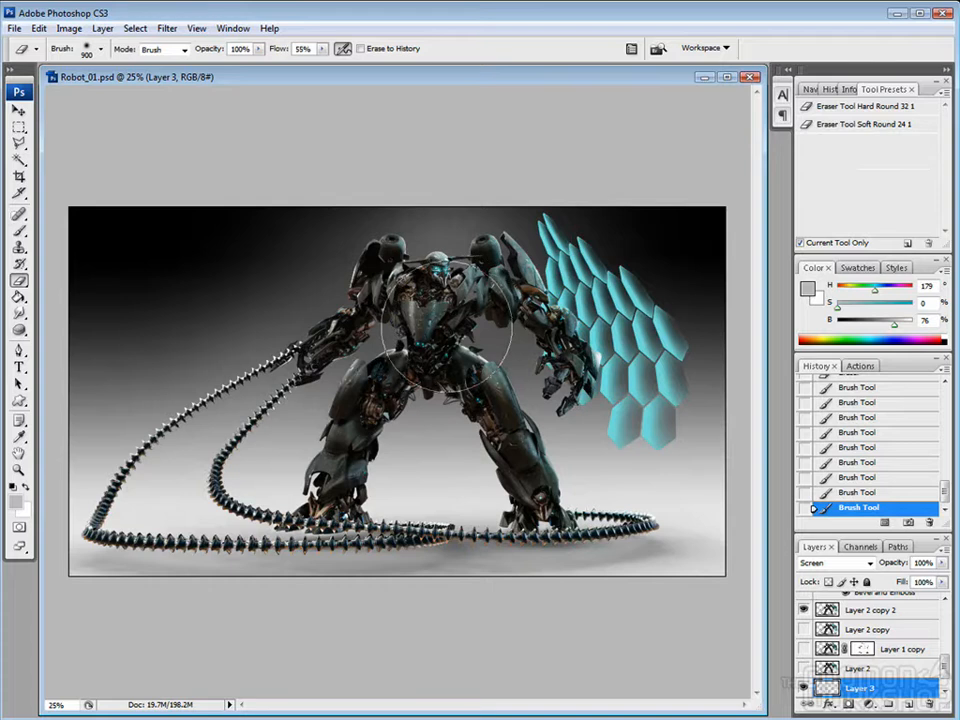
key("bracketleft")
key("bracketleft")
key("bracketleft")
key("bracketleft")
key("bracketleft")
key("bracketleft")
key("bracketleft")
key("bracketleft")
key("bracketleft")
key("bracketleft")
key("bracketleft")
key("bracketleft")
key("bracketleft")
key("bracketleft")
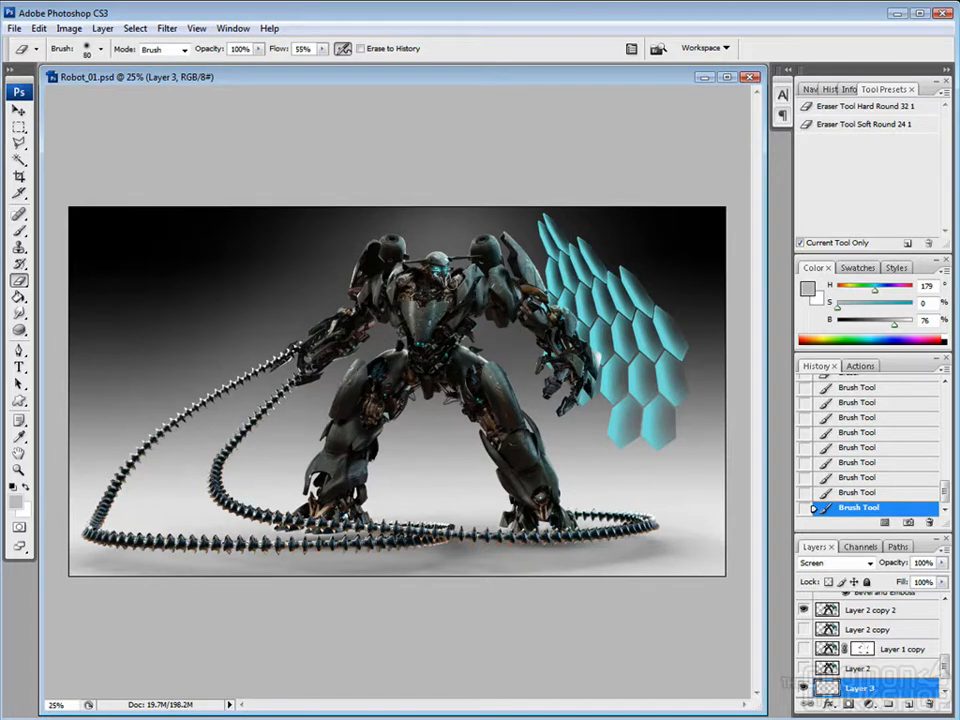
left_click_drag(446, 321, 458, 340)
key("ctrl+plus")
left_click_drag(542, 393, 447, 424)
mouse_move(291, 223)
left_mouse_down()
mouse_move(422, 249)
mouse_move(325, 345)
left_mouse_up()
left_click_drag(393, 338, 357, 310)
mouse_move(471, 238)
left_mouse_down()
mouse_move(479, 233)
mouse_move(546, 306)
left_mouse_up()
left_click_drag(521, 420, 533, 447)
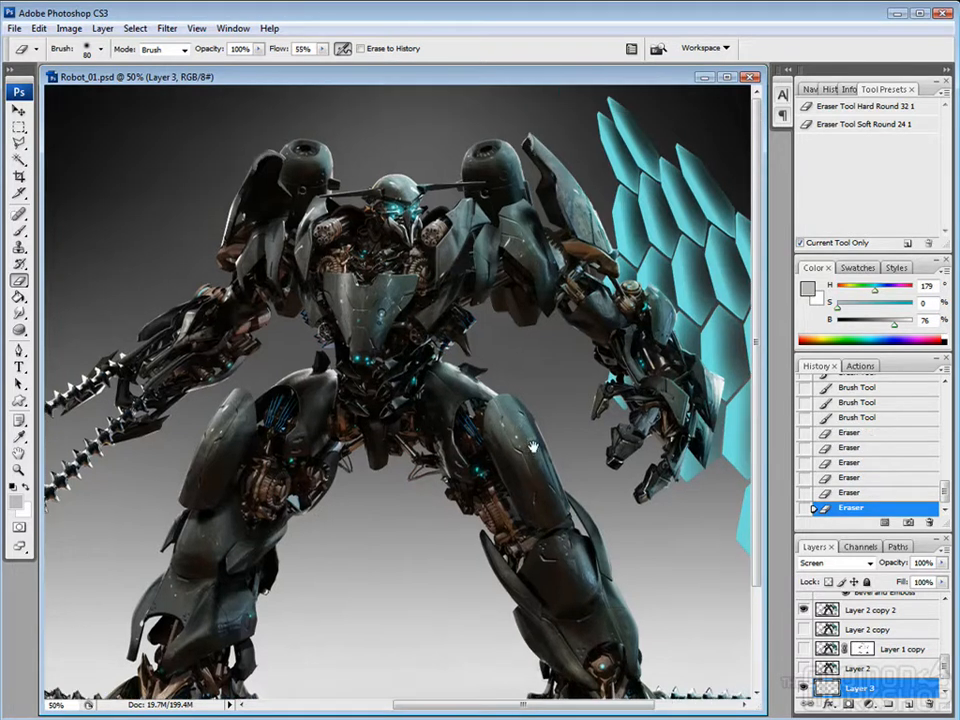
left_click_drag(428, 405, 408, 407)
left_click_drag(462, 372, 461, 375)
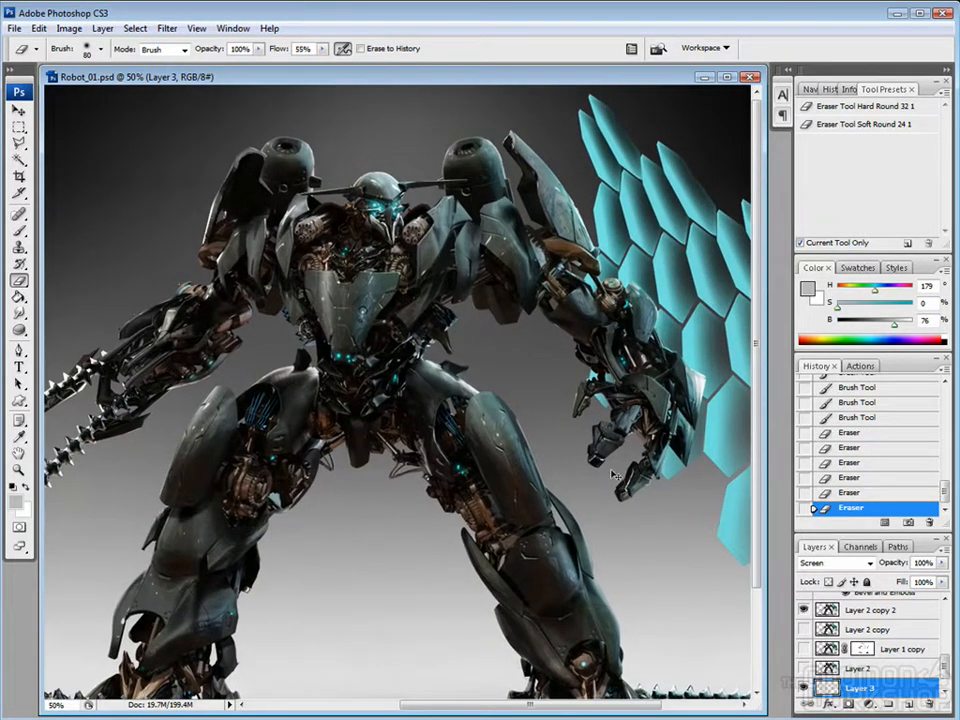
Add a layer named "holo shield effect" above the eyeglow layer and set its blend mode to Overlay.
left_click_drag(675, 512, 497, 514)
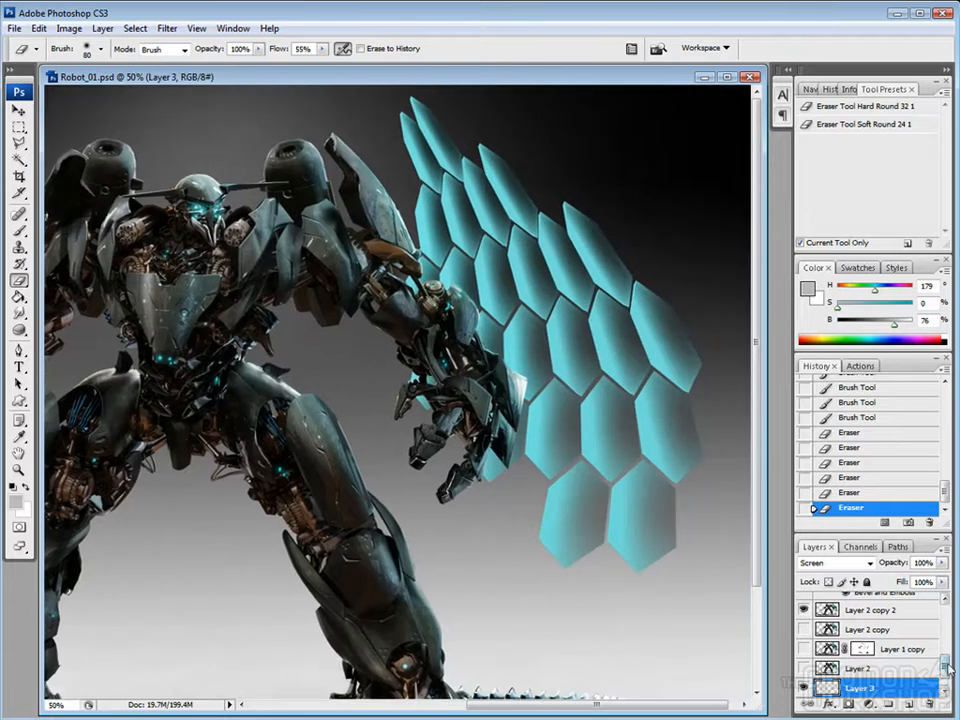
left_click_drag(946, 668, 946, 615)
left_click(866, 602)
left_click_drag(846, 610, 832, 641)
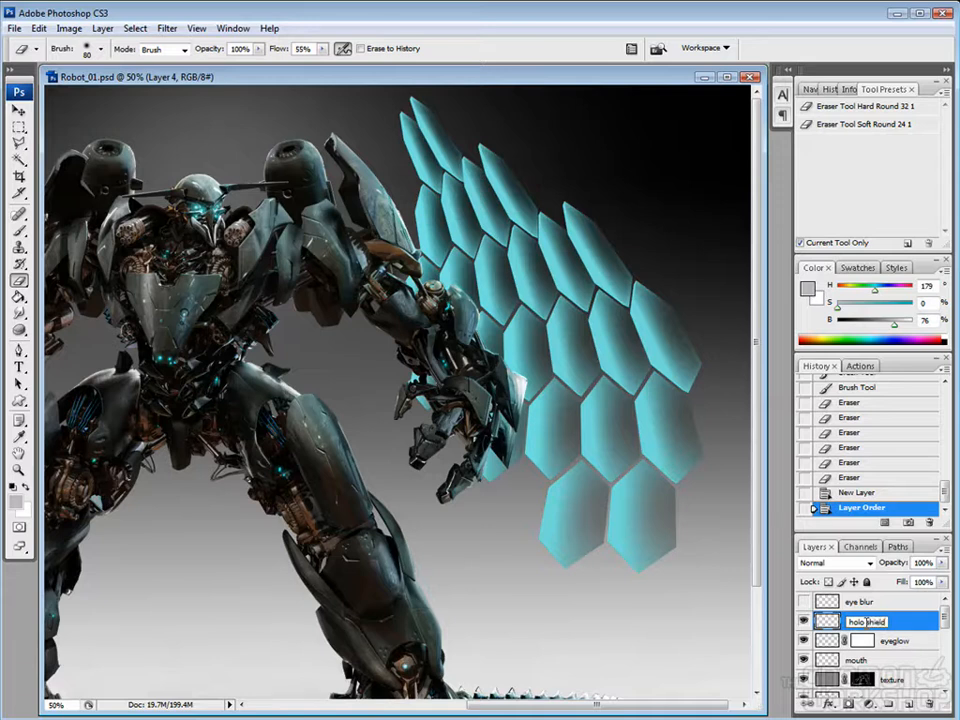
type("ct")
key("Return")
left_click(846, 566)
left_click(835, 329)
left_click(86, 50)
key("Return")
left_click(742, 285)
Fill the holo shield effect layer with the triangular grid pattern using the Paint Bucket and set the layer opacity to 61%.
key("g")
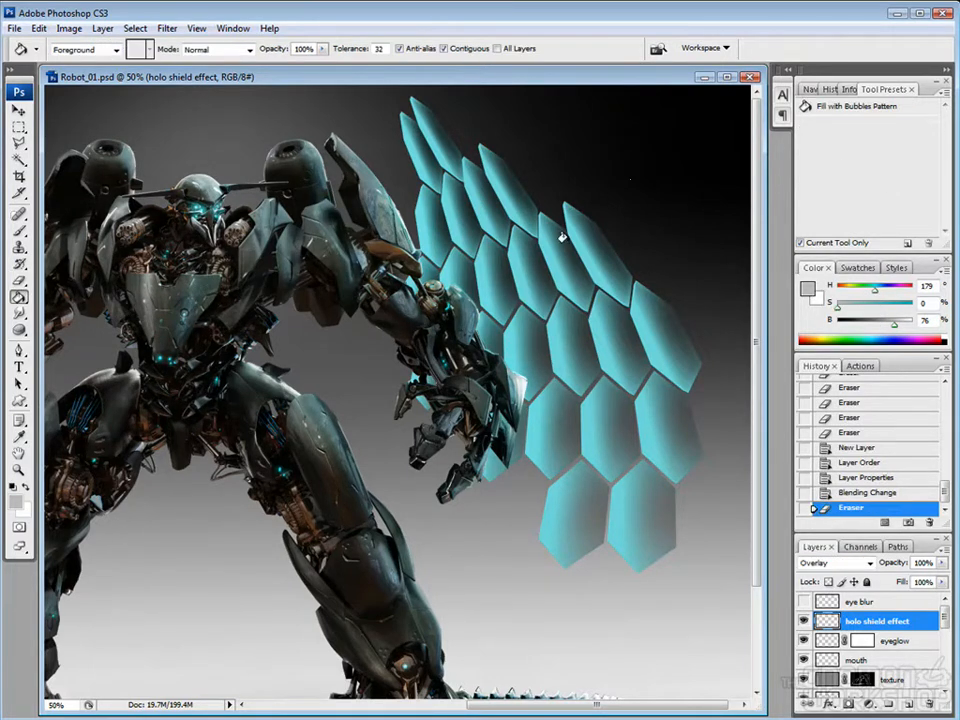
left_click(115, 50)
left_click(80, 75)
left_click(149, 49)
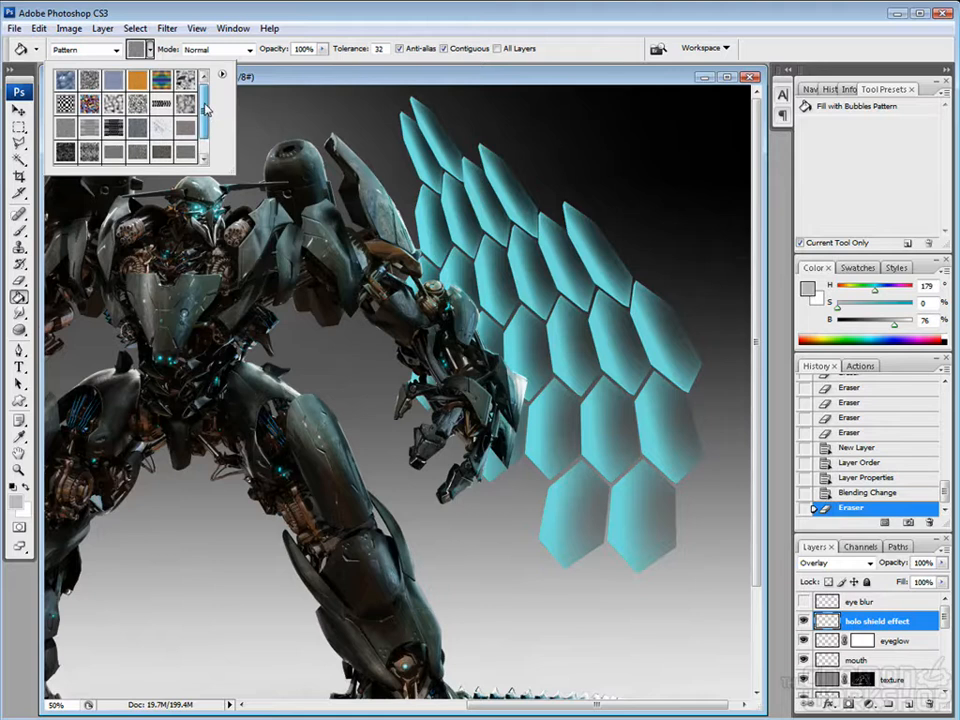
left_click(532, 358)
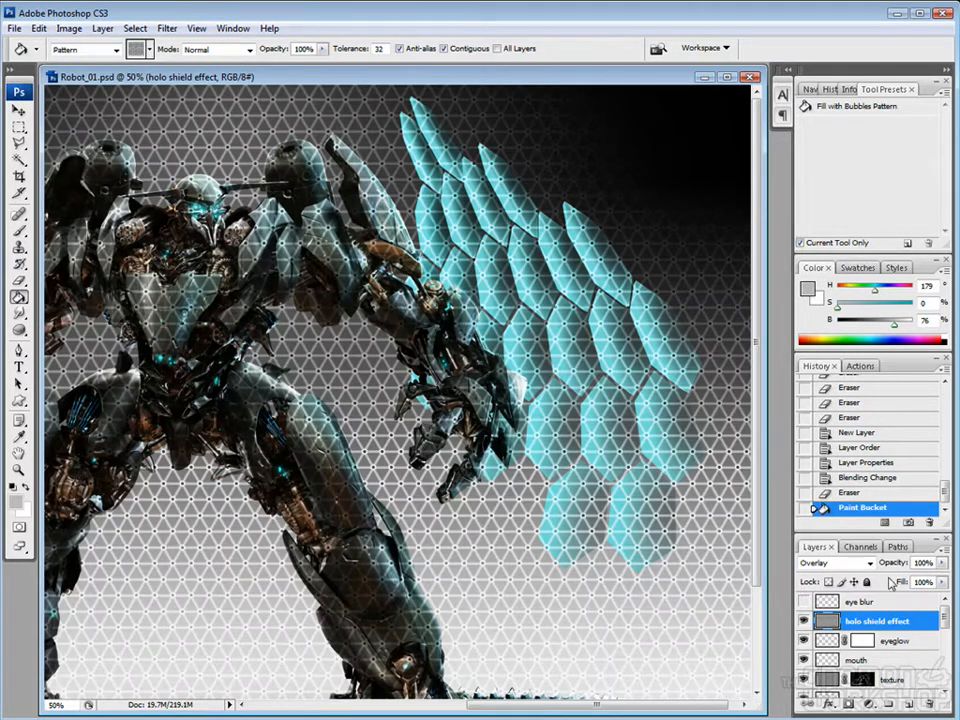
left_click_drag(941, 562, 913, 583)
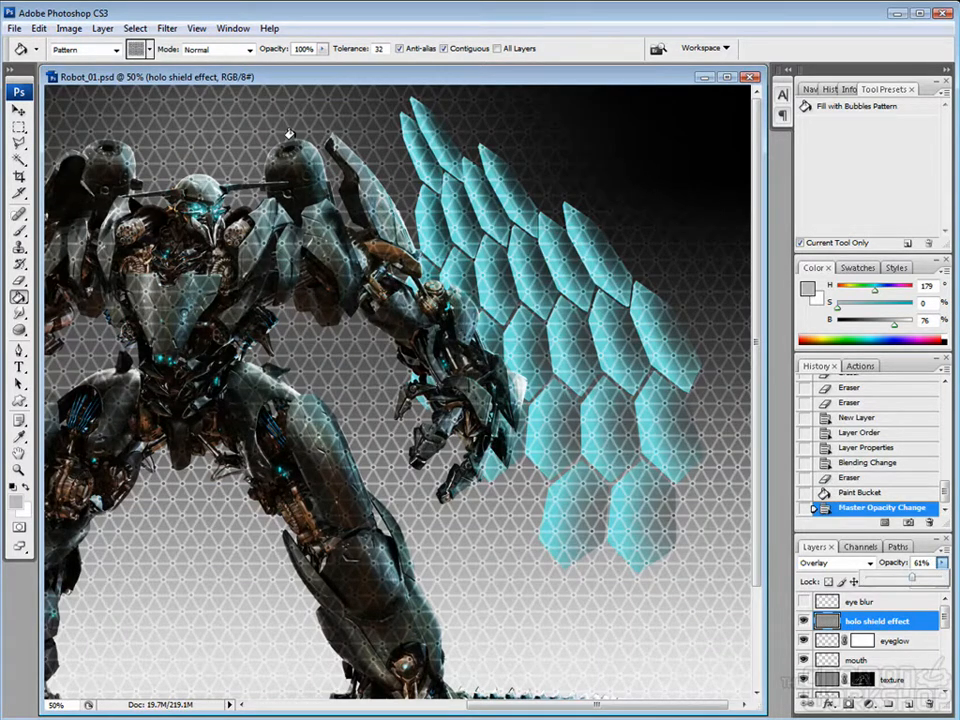
Clear the triangular grid from the holo shield effect layer and fill it with a finer, darker pattern.
key("ctrl+a")
key("Delete")
left_click(149, 49)
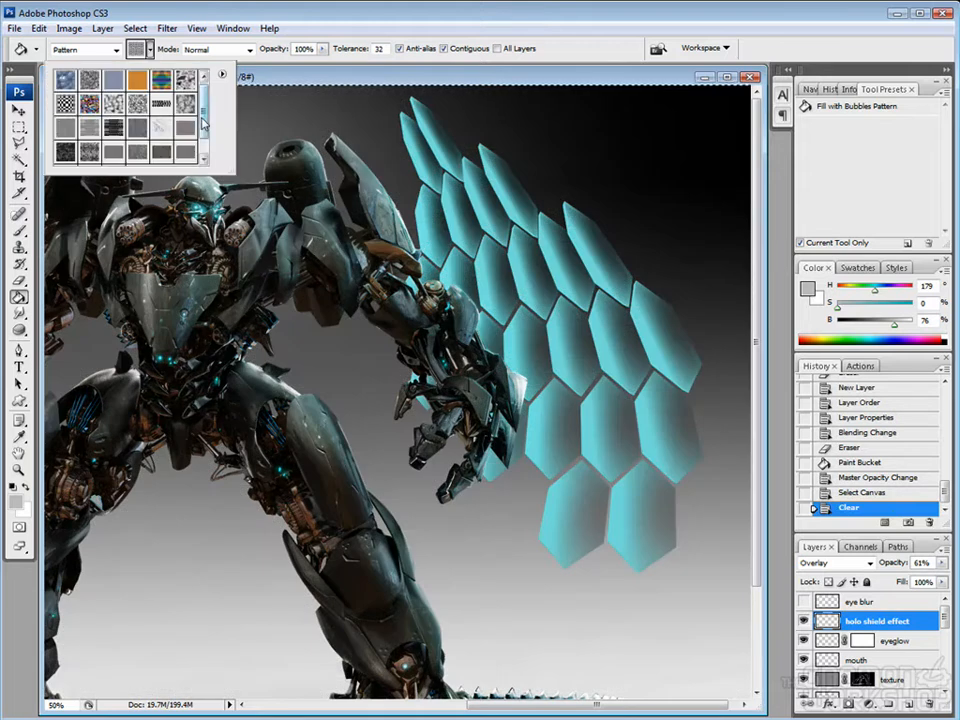
double_click(98, 152)
left_click(575, 395)
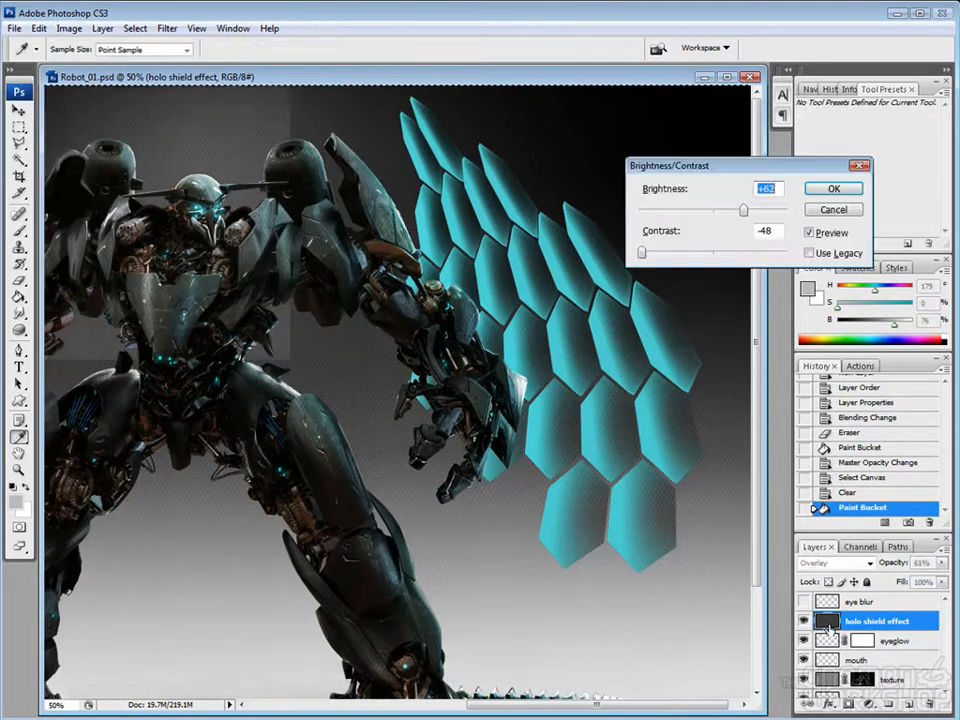
Set the pattern's brightness to +68 and contrast to +59, and hide the holo shield effect layer.
left_click_drag(643, 253, 746, 210)
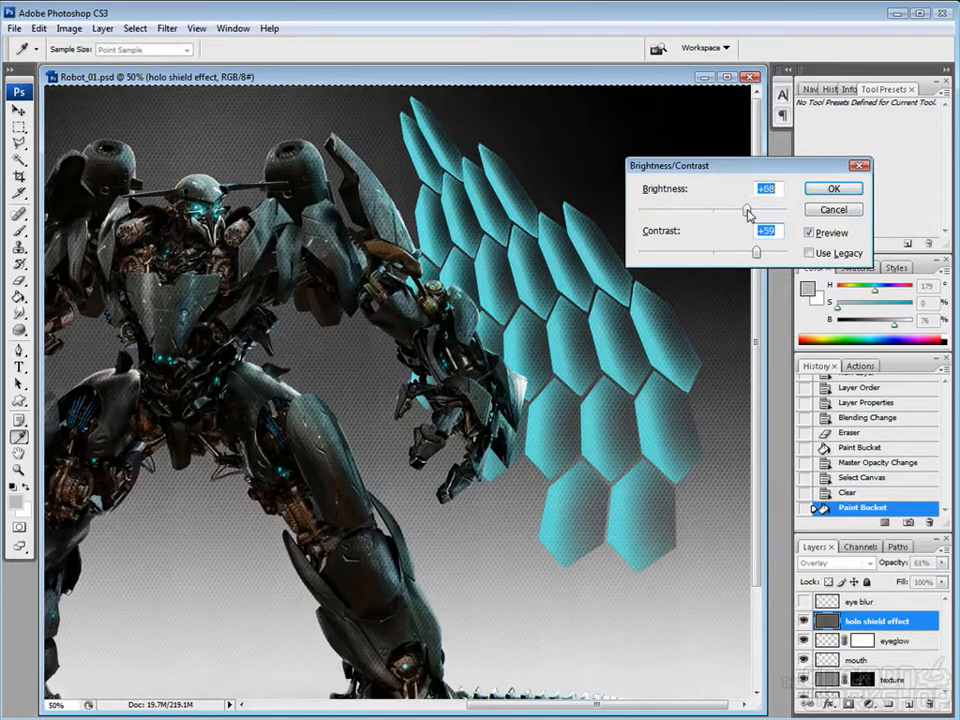
key("Return")
left_click_drag(387, 458, 476, 420)
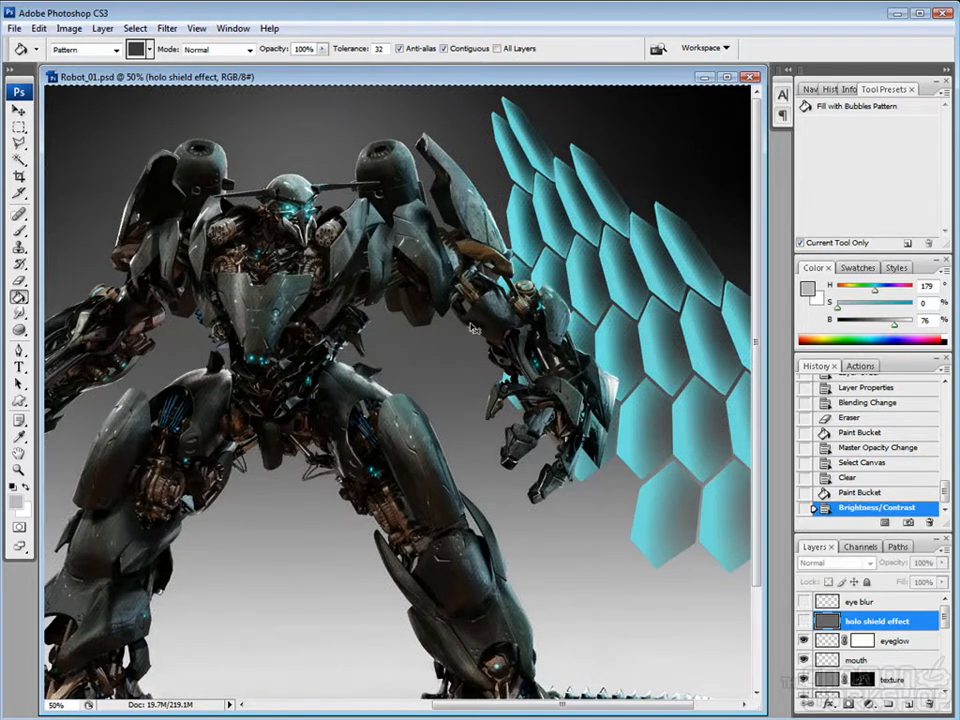
Save the painting as Robot_02.psd with maximum compatibility and remove the selection.
key("ctrl+shift+s")
key("shift+Tab")
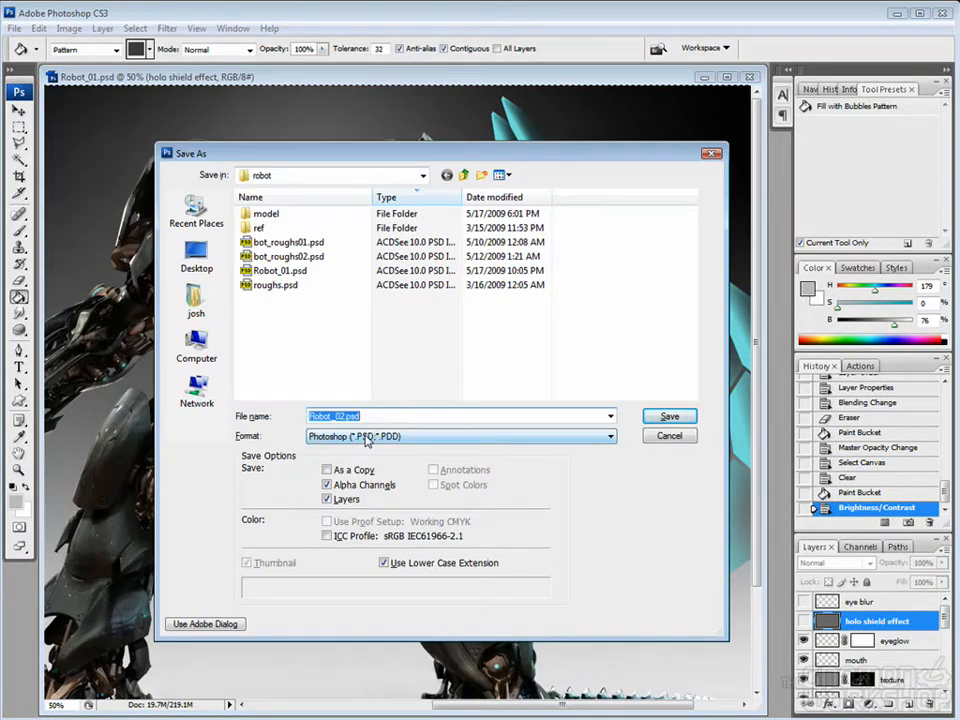
type("Robot_02")
key("Return")
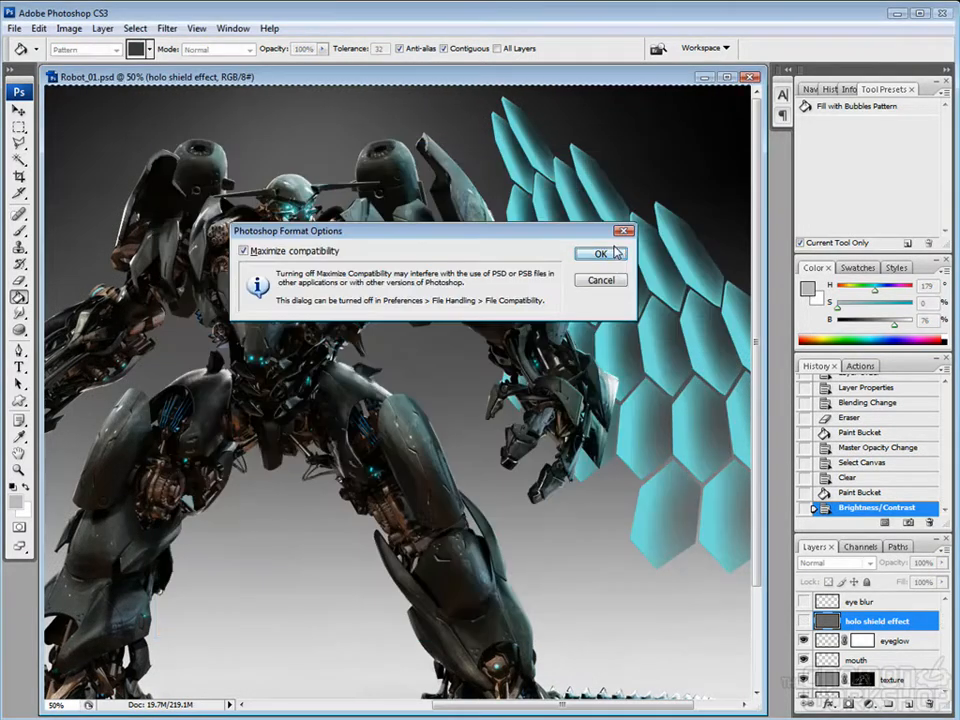
left_click(612, 252)
key("ctrl+minus")
key("ctrl+d")
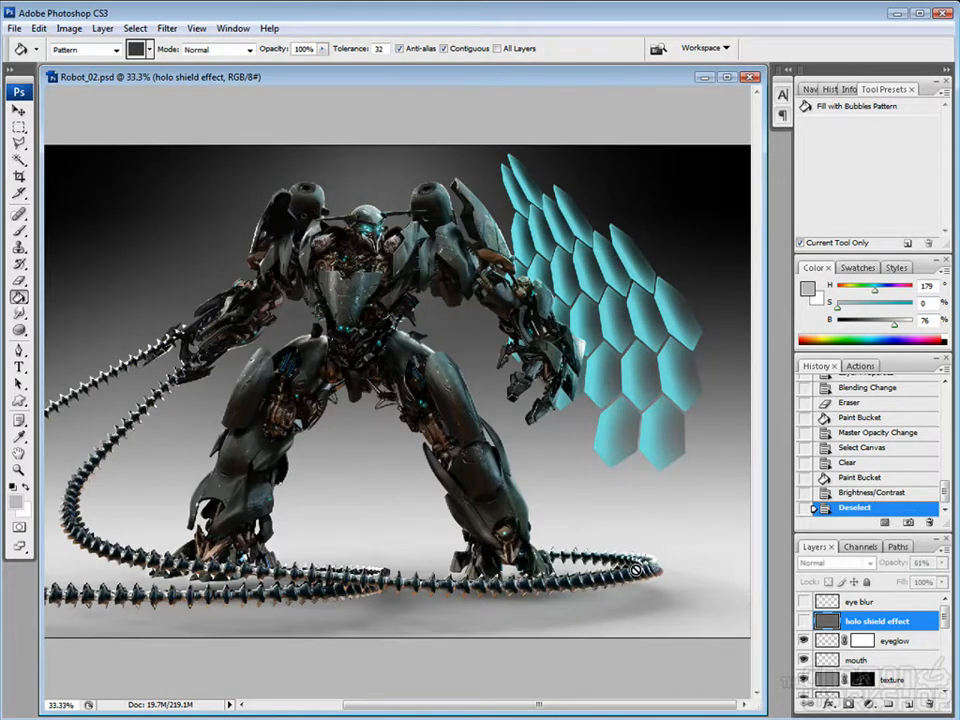
Darken Layer 2 copy to black with Hue/Saturation and set its blend mode to Multiply.
scroll(900, 650, "down", 5)
left_click(870, 651)
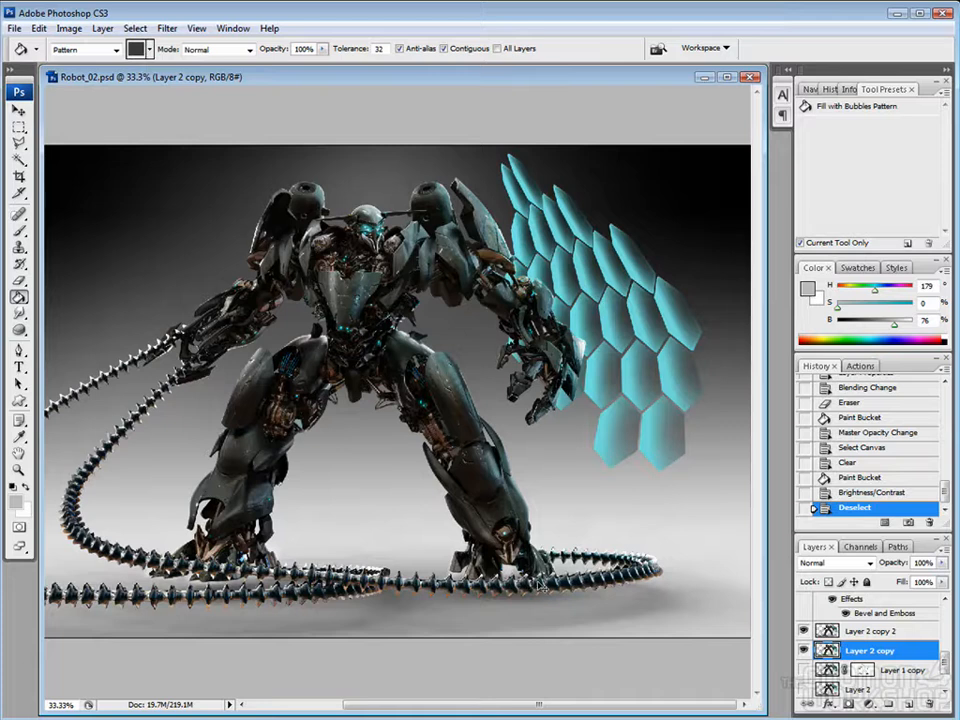
left_click_drag(482, 553, 547, 585)
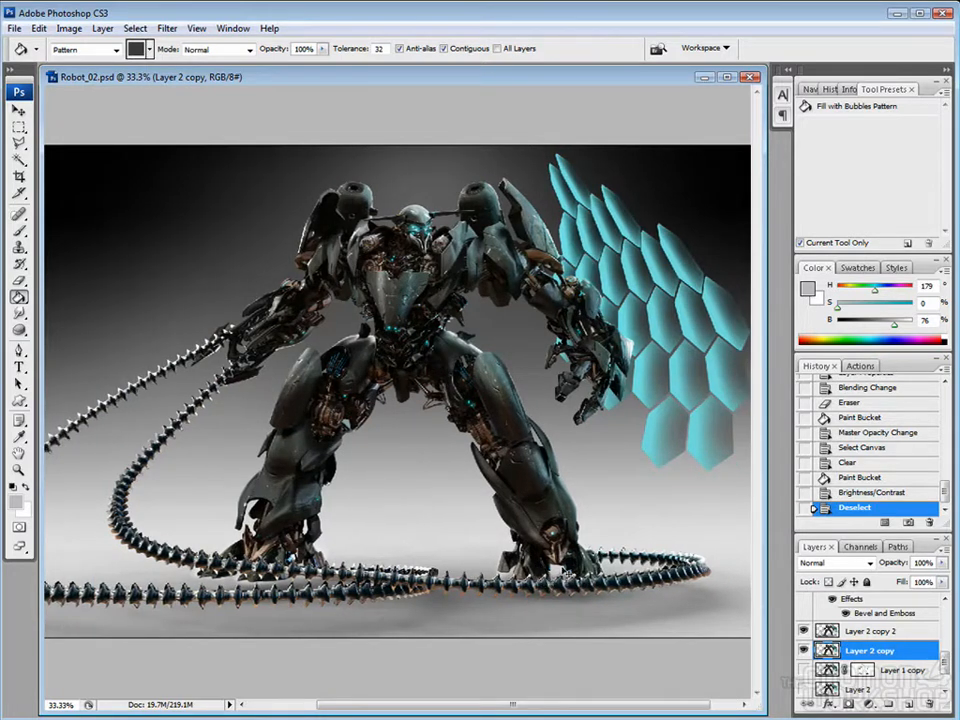
key("ctrl+u")
key("Return")
left_click(835, 563)
left_click(826, 222)
Transform Layer 2 copy into a cast shadow on the floor with 14.4% height and a 55.7° horizontal skew.
key("ctrl+t")
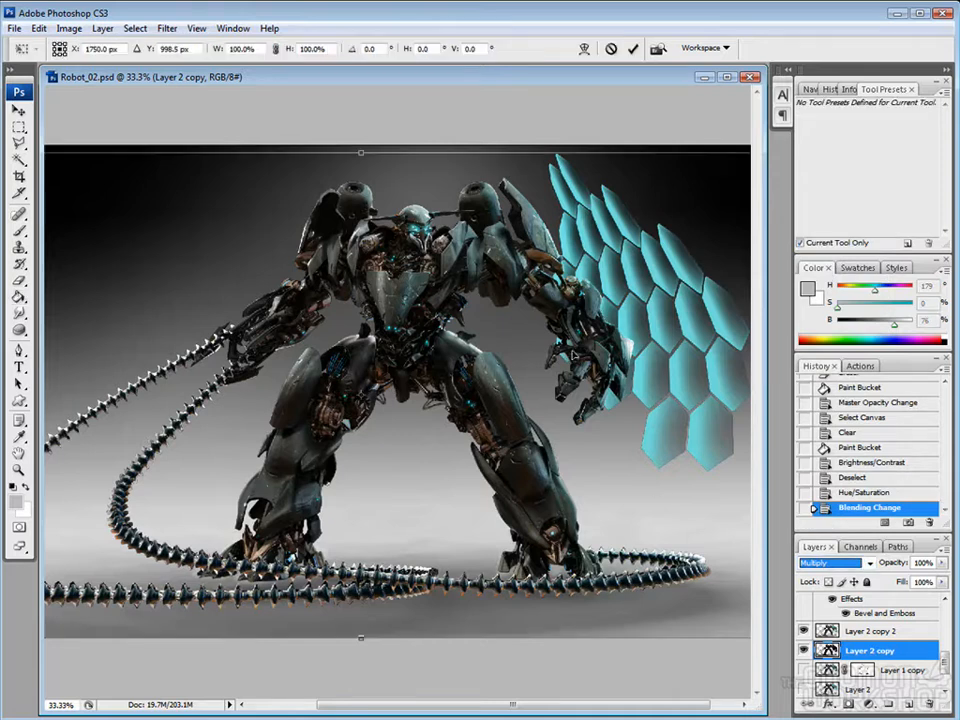
left_click_drag(399, 150, 370, 598)
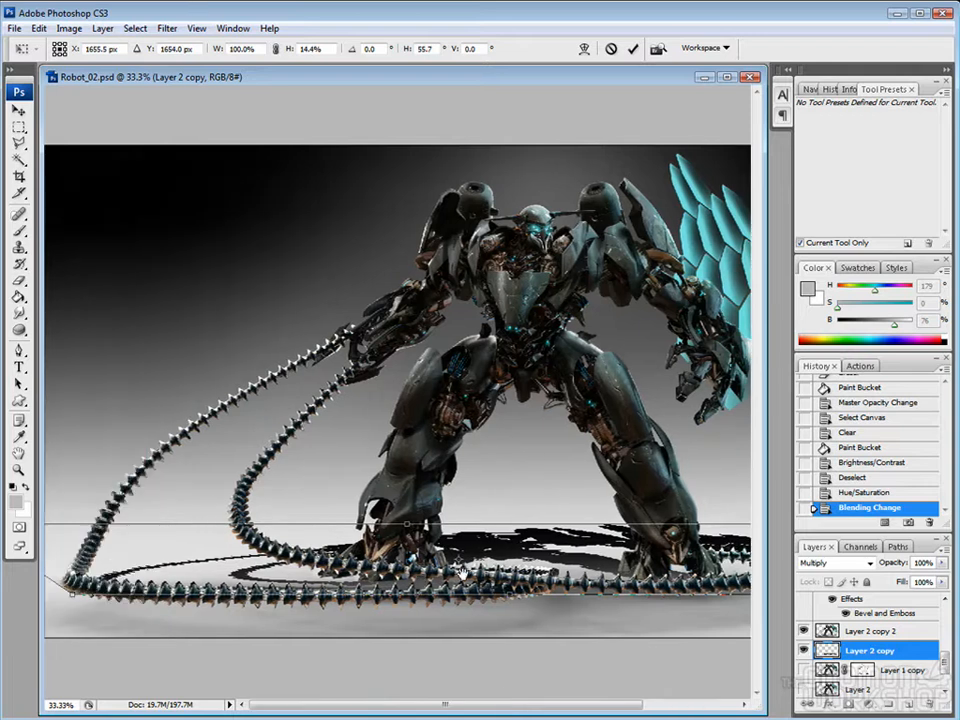
key("ctrl+minus")
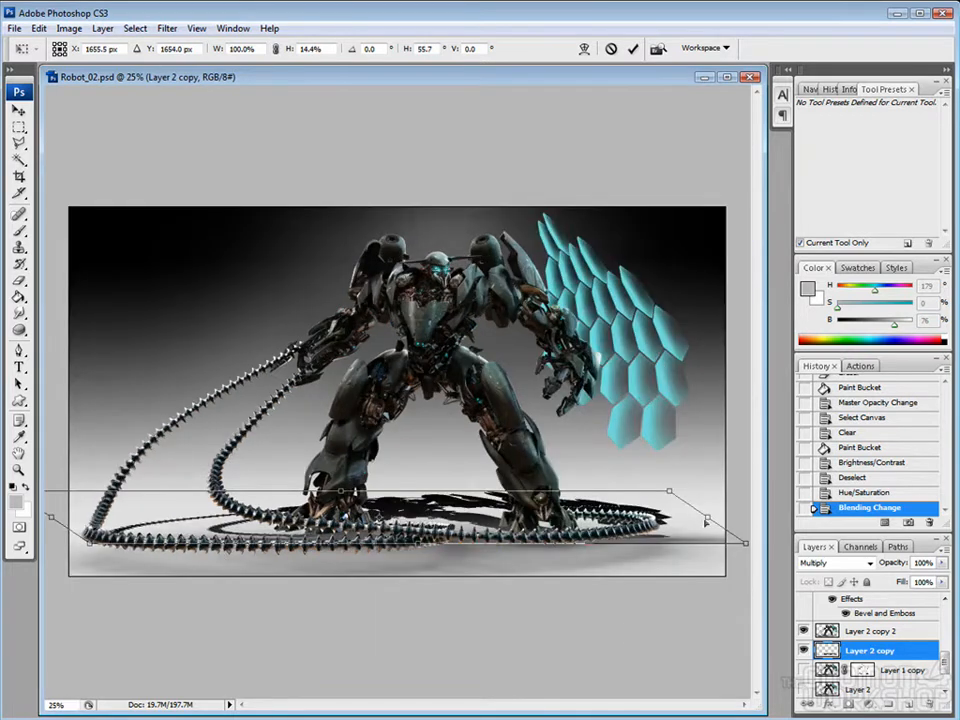
key("Return")
key("g")
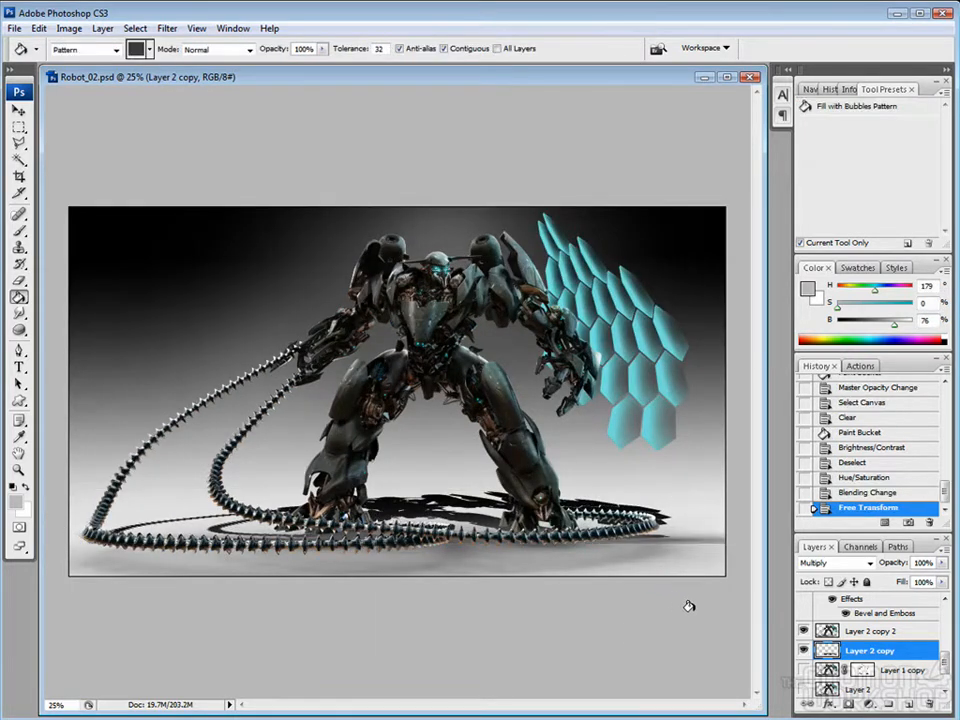
Erase the cast shadow beside the robot's shield-side foot and around the cable loop with a soft Eraser.
key("e")
key("ctrl+plus")
key("ctrl+plus")
left_click_drag(619, 304, 290, 222)
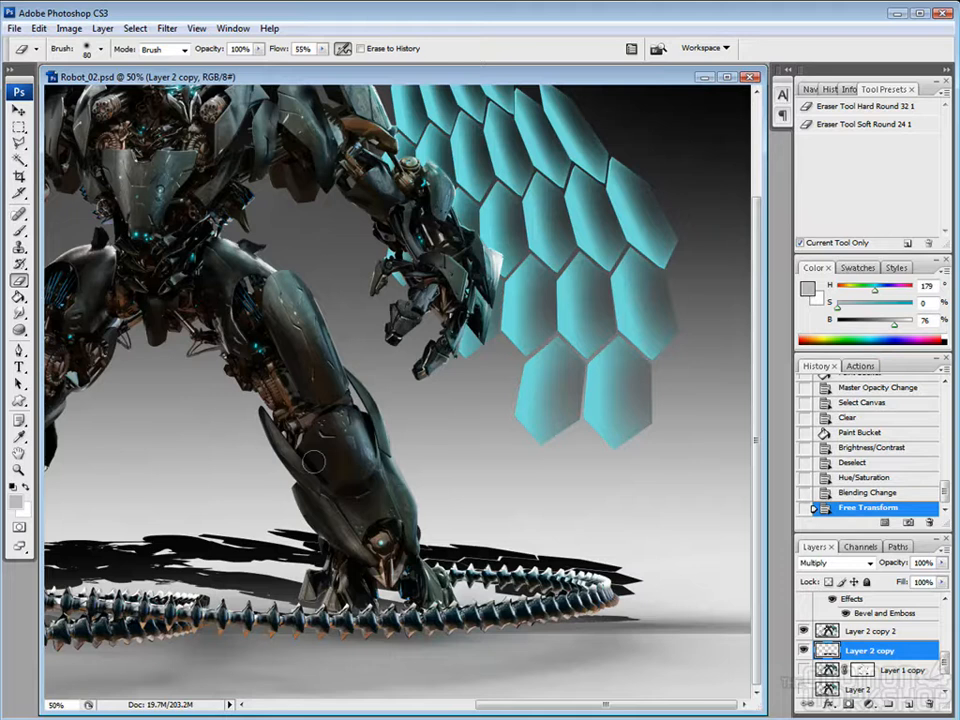
left_click(287, 525)
mouse_move(660, 598)
left_mouse_down()
mouse_move(546, 546)
mouse_move(639, 568)
mouse_move(499, 546)
mouse_move(511, 566)
left_mouse_up()
left_click_drag(655, 589, 569, 554)
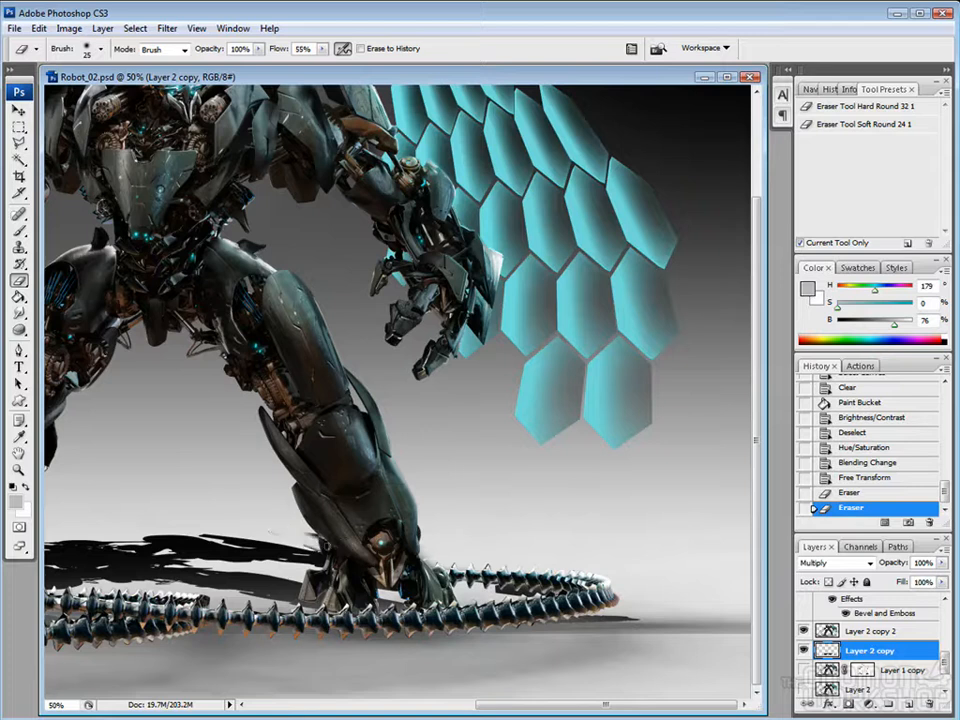
left_click(338, 535)
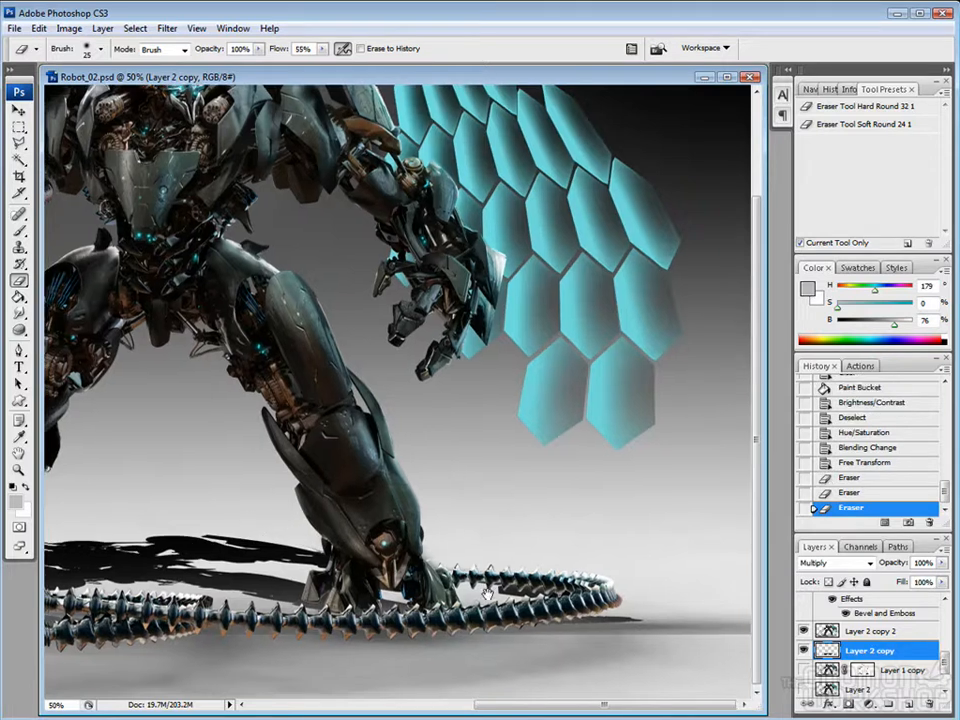
Duplicate Layer 2 copy 2 and set the lower layer's blend mode to Multiply.
key("ctrl+minus")
key("ctrl+j")
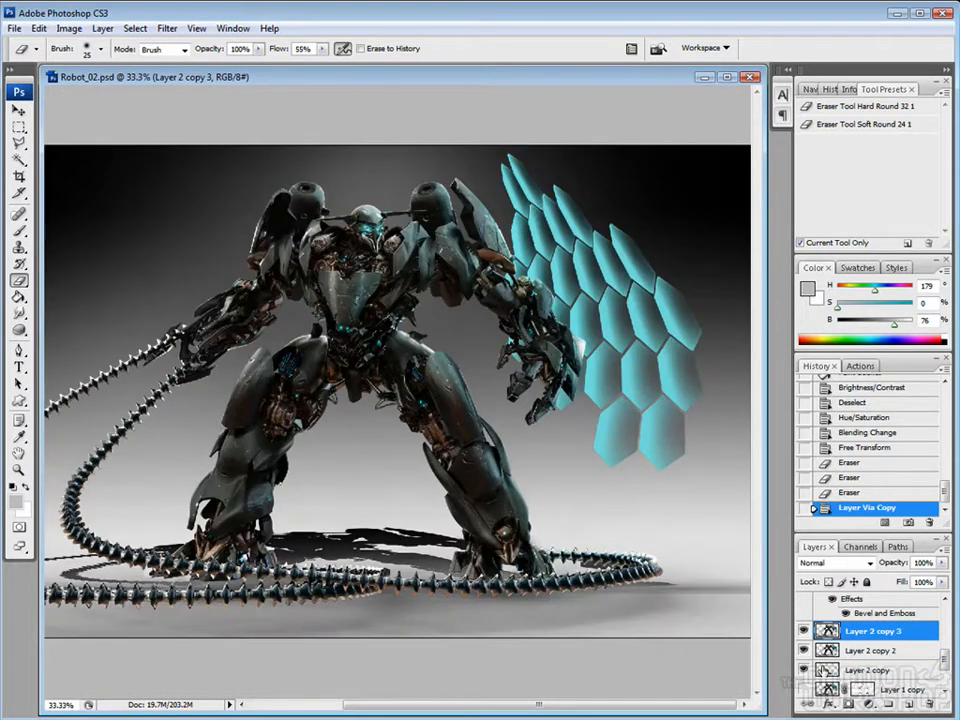
left_click(845, 650)
left_click(835, 563)
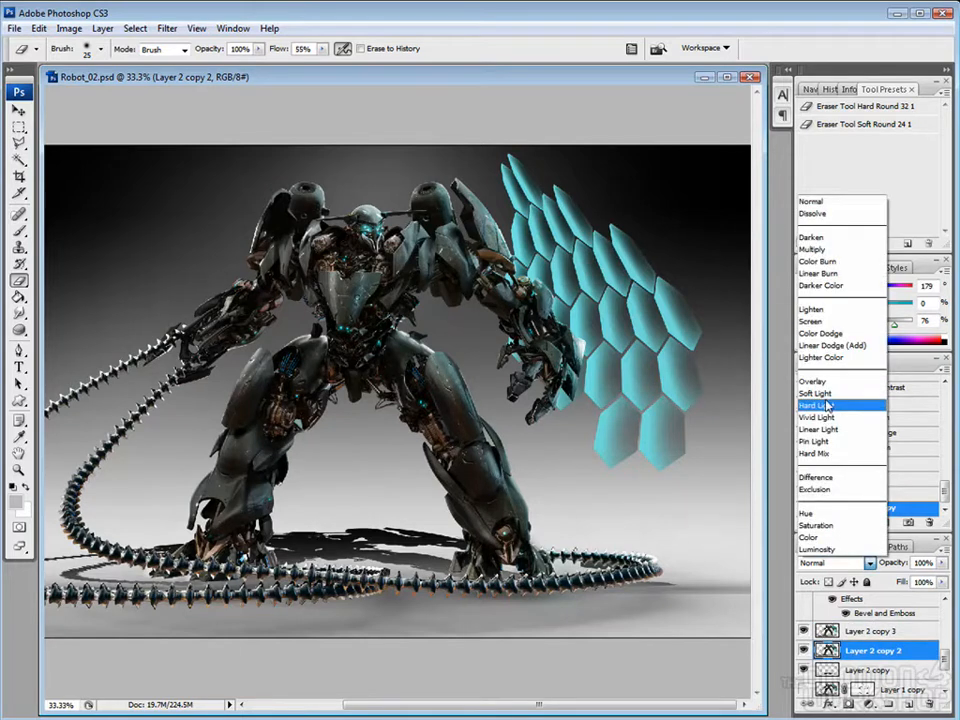
left_click(828, 223)
Turn Layer 2 copy 2 black with a lightness of -100 and offset it slightly downward behind the robot.
key("ctrl+u")
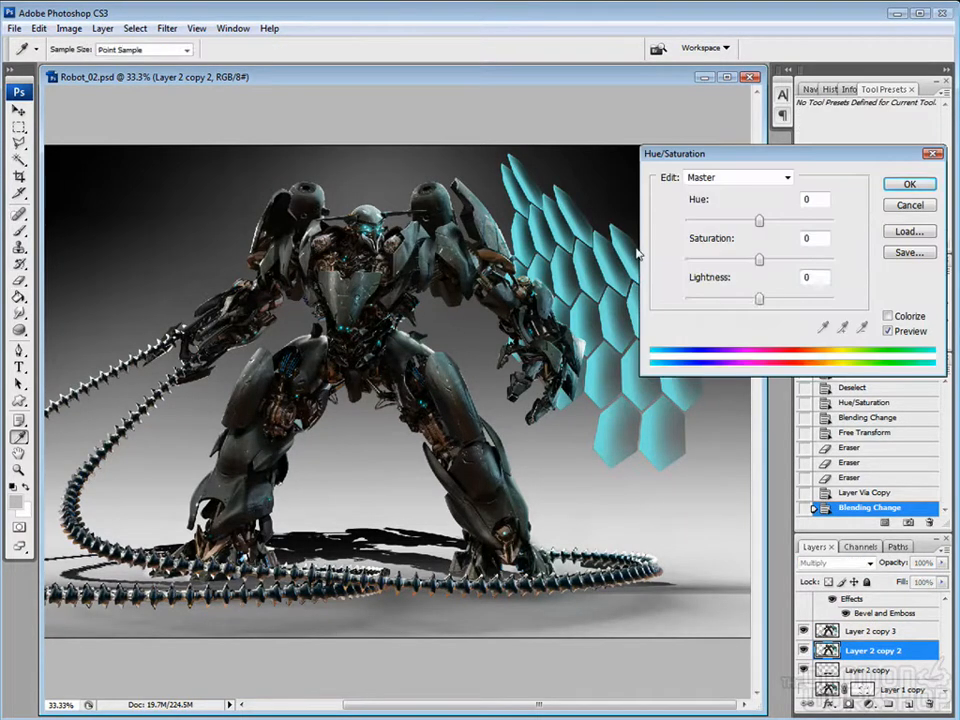
left_click_drag(759, 299, 685, 299)
left_click(904, 186)
key("v")
left_click_drag(564, 557, 562, 564)
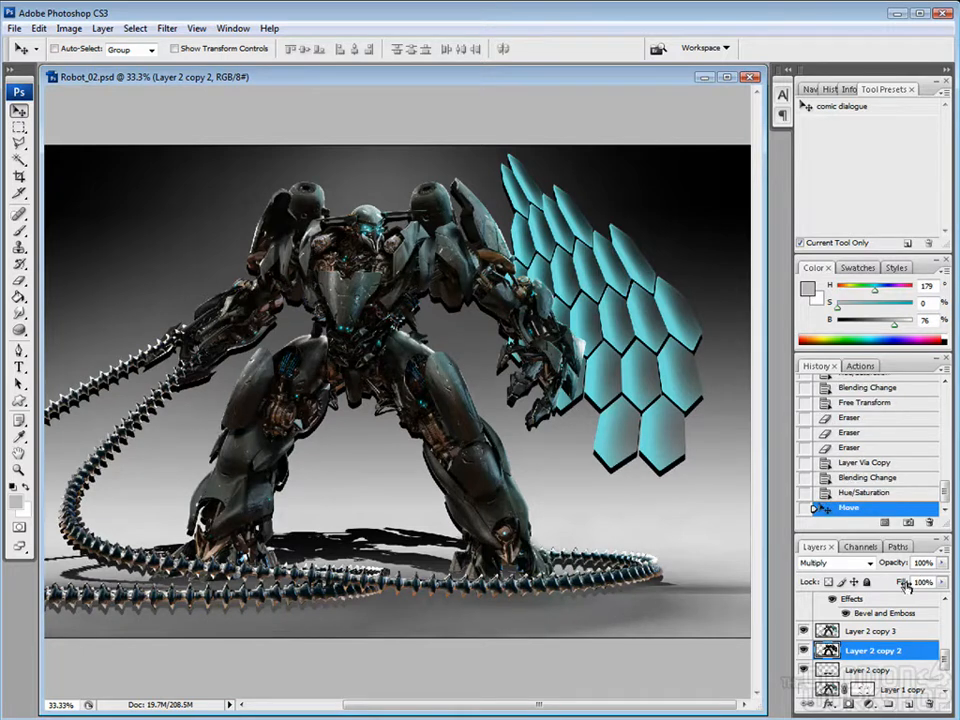
key("ctrl+u")
left_click_drag(759, 299, 657, 313)
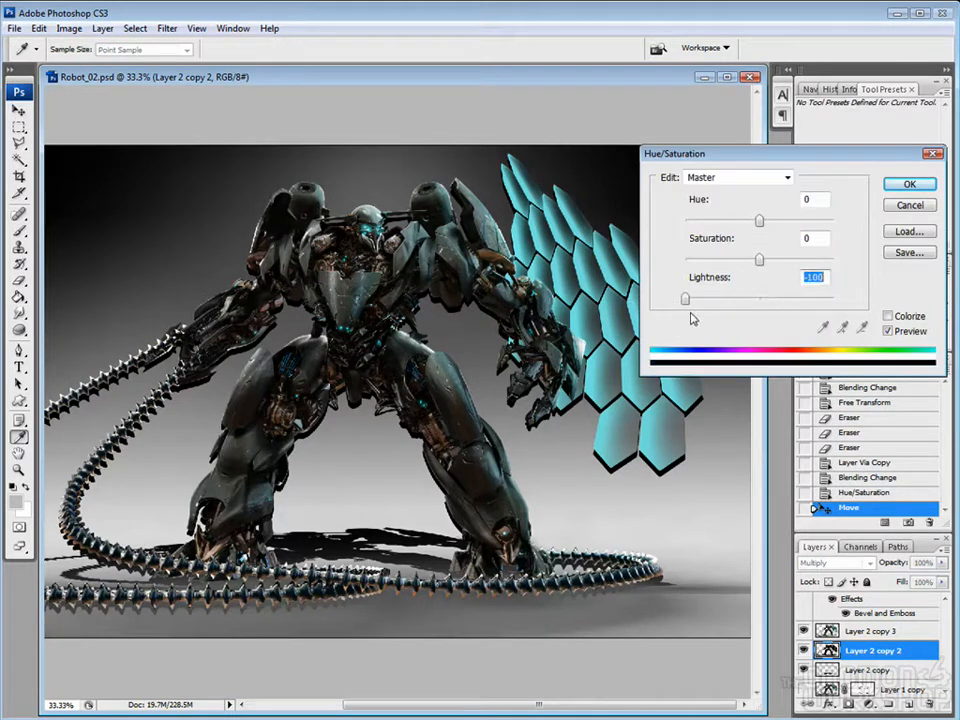
left_click(909, 187)
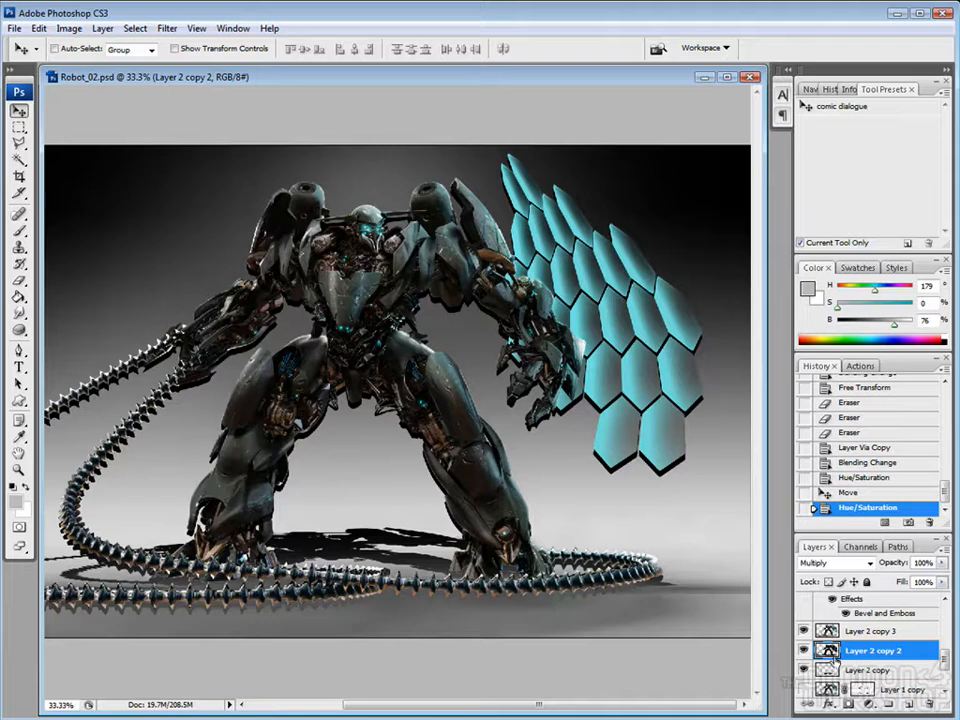
Try another offset for the black Layer 2 copy 2, undo it, and compare with Layer 2 copy 3 hidden.
left_click_drag(436, 609, 414, 586)
key("ctrl+z")
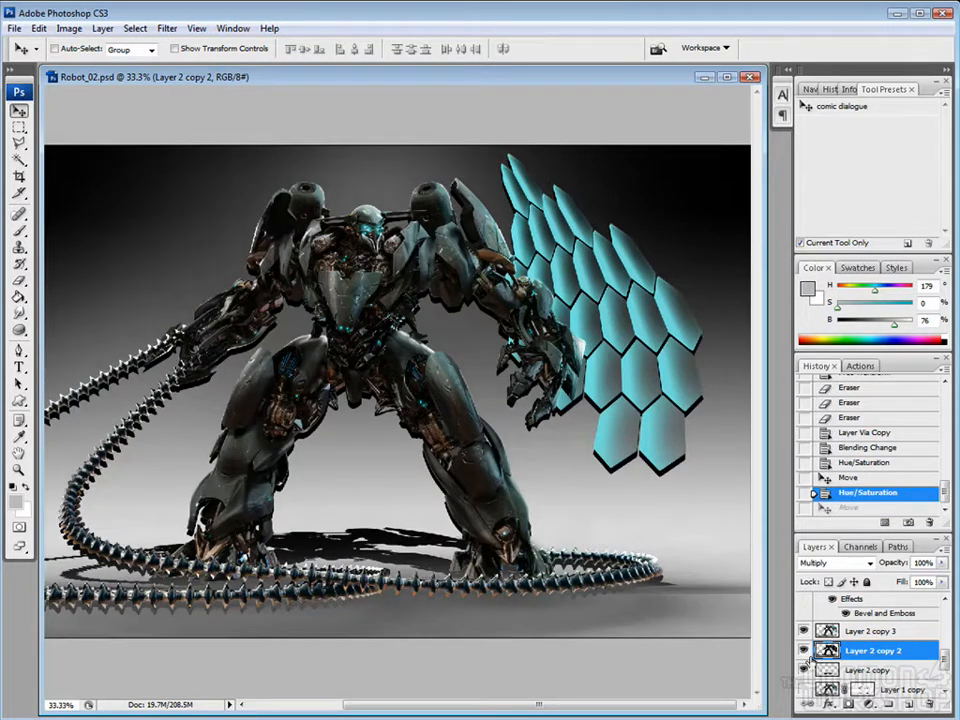
left_click(804, 631)
left_click(804, 633)
Erase the black offset around the shield, robot body and upper cables on Layer 2 copy 2 with a 600 px hard round Eraser.
key("e")
key("ctrl+minus")
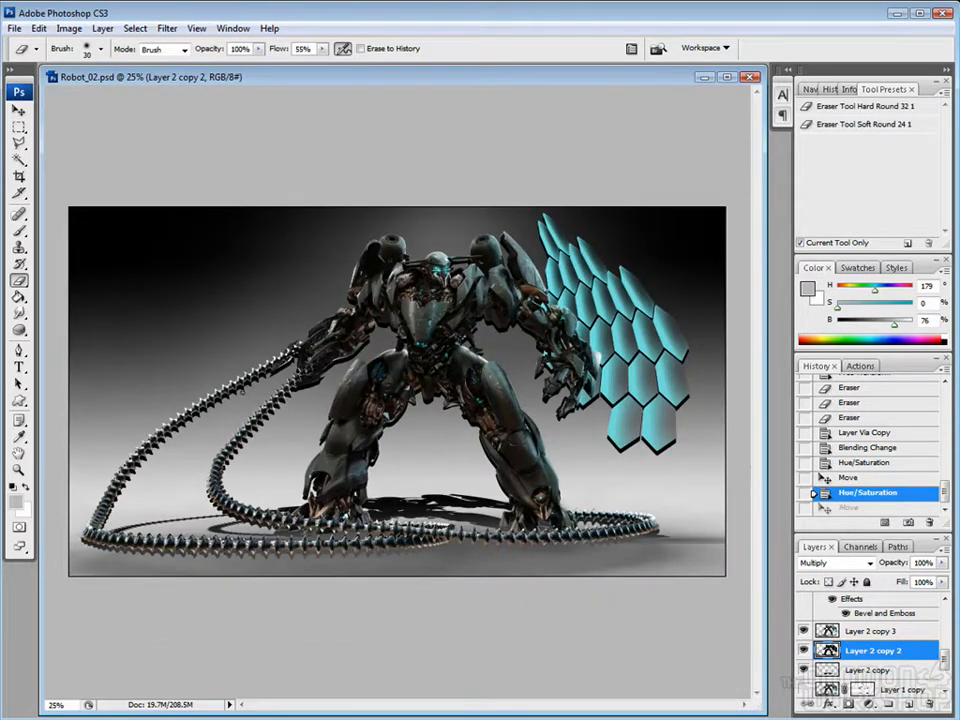
mouse_move(277, 343)
left_mouse_down()
mouse_move(398, 223)
mouse_move(612, 318)
left_mouse_up()
left_click(850, 106)
key("]")
key("]")
key("]")
key("]")
key("]")
key("]")
key("]")
key("]")
key("]")
key("]")
key("]")
key("]")
key("]")
key("]")
key("]")
key("]")
key("]")
key("]")
mouse_move(659, 475)
left_mouse_down()
mouse_move(699, 475)
mouse_move(464, 310)
left_mouse_up()
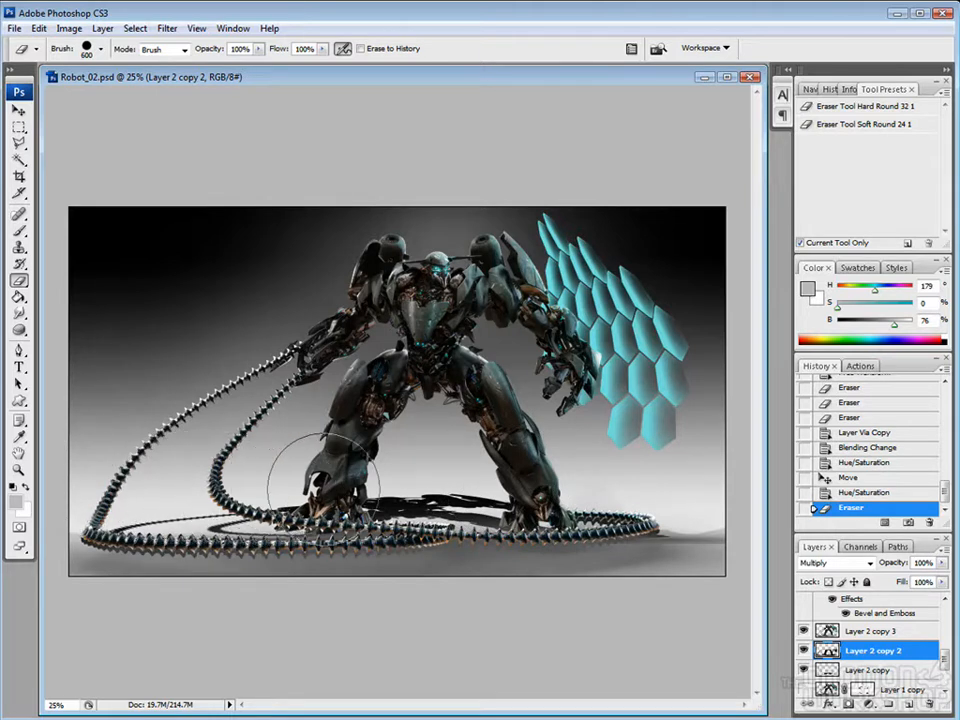
mouse_move(342, 489)
left_mouse_down()
mouse_move(388, 490)
mouse_move(496, 402)
left_mouse_up()
Try erasing the floor shading in the image's lower-right corner with a 500 px hard Eraser and undo the stroke.
key("bracketleft")
key("bracketleft")
key("bracketleft")
key("bracketleft")
key("bracketleft")
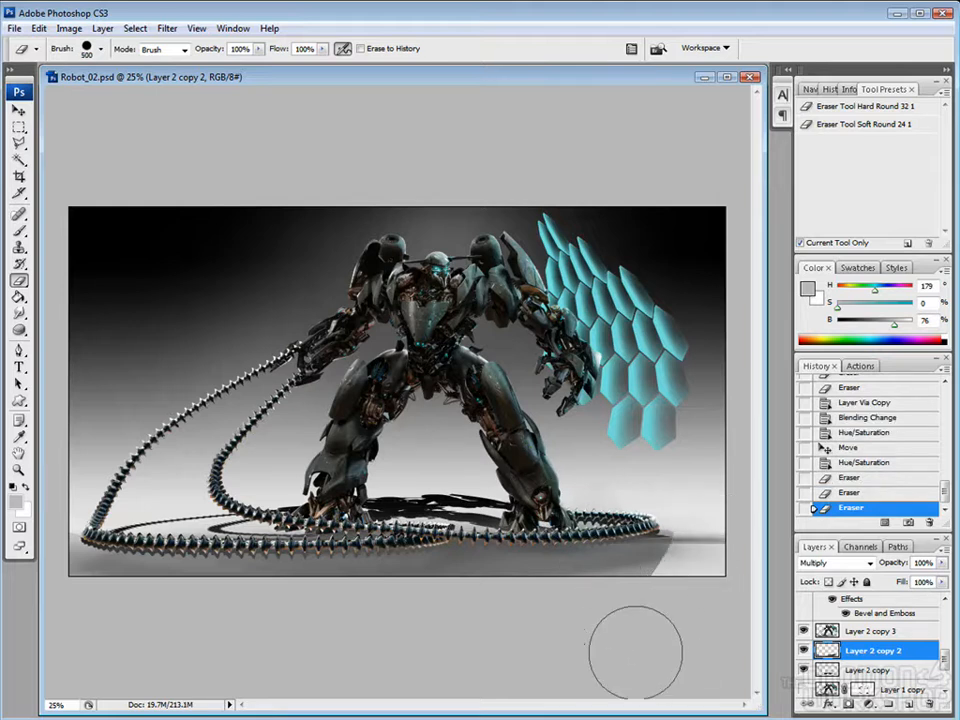
key("ctrl+z")
Soften the floor shading on Layer 2 copy 2 around the cables and image edges with a 150 px soft round Eraser.
left_click(866, 124)
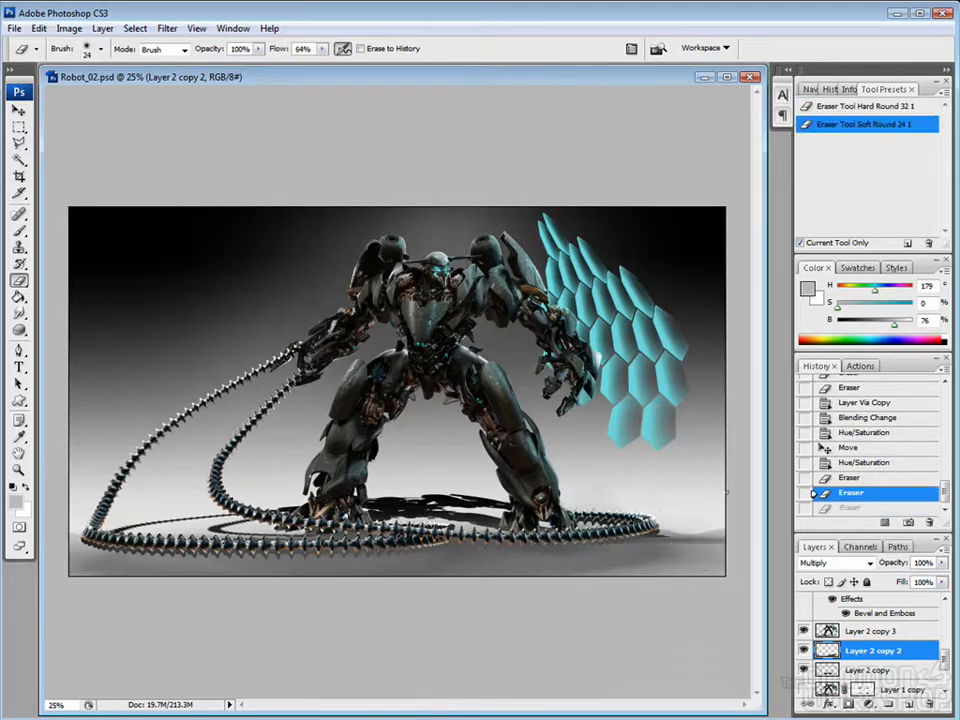
key("bracketright")
mouse_move(673, 520)
left_mouse_down()
mouse_move(698, 523)
mouse_move(343, 571)
left_mouse_up()
left_click_drag(78, 527, 59, 582)
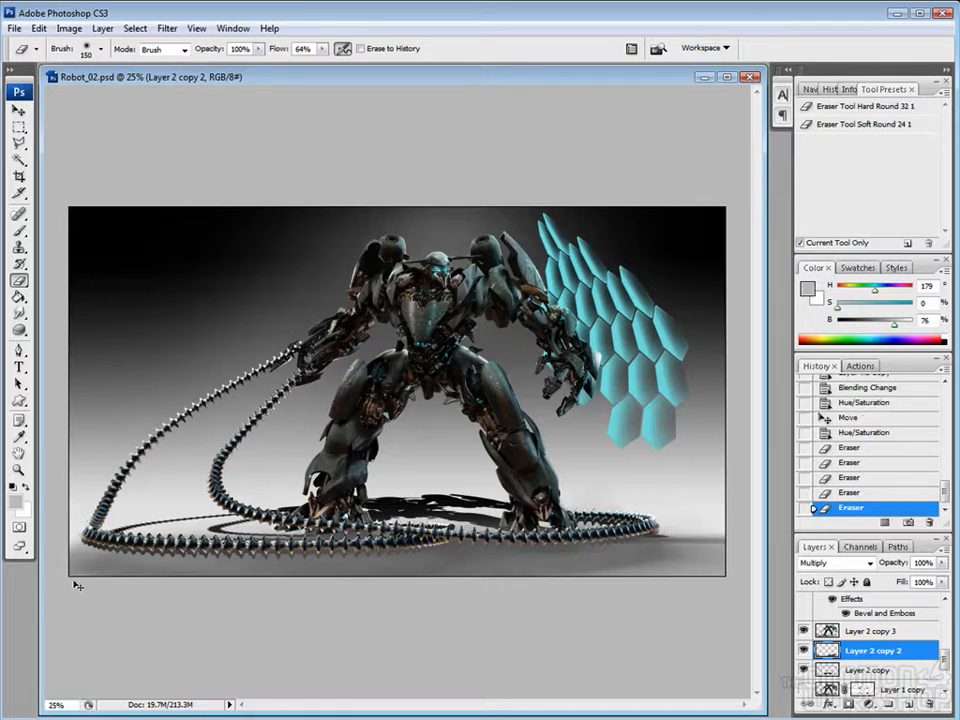
left_click_drag(695, 511, 693, 540)
Hide Layer 2 copy 2 and erase the leftover shadow below the cable loop on Layer 2 copy with the 150 px Eraser.
left_click(804, 651)
left_click(804, 651)
left_click(804, 651)
left_click(804, 670)
left_click(804, 670)
left_click(830, 671)
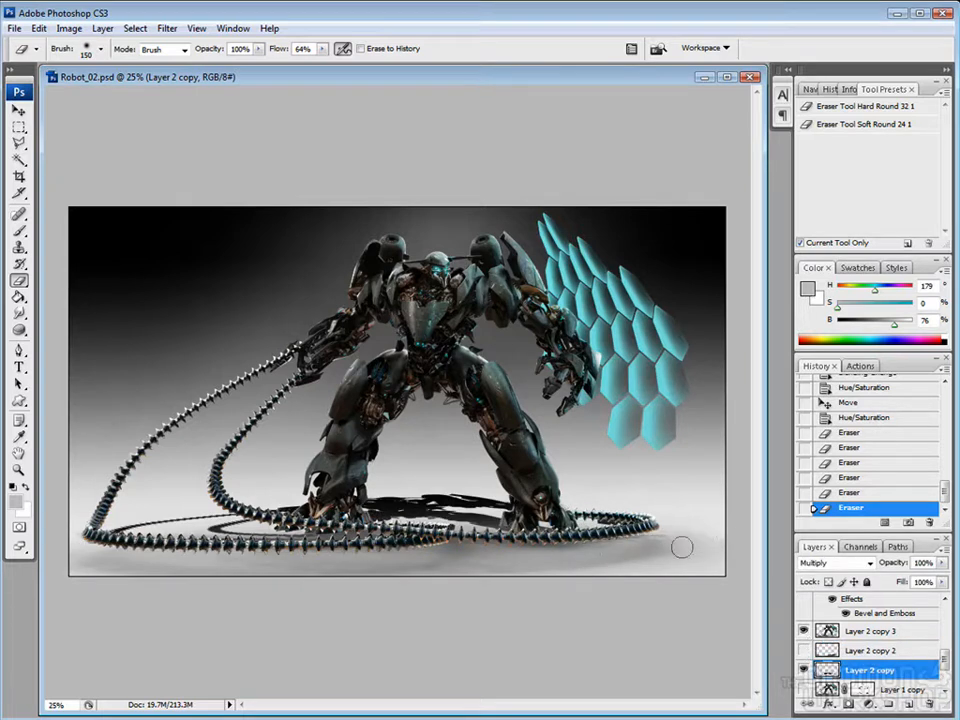
mouse_move(671, 546)
left_mouse_down()
mouse_move(77, 566)
mouse_move(525, 574)
left_mouse_up()
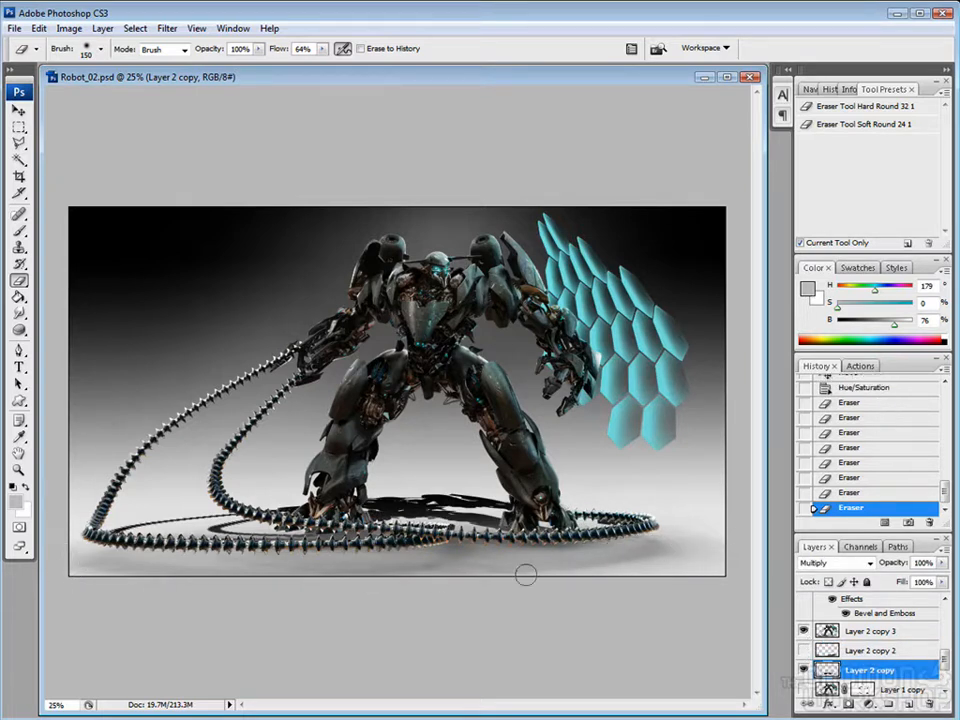
Target Layer 2 copy 3 and set the Magic Wand to select contiguous areas only, clearing the trial selection.
left_click(868, 631)
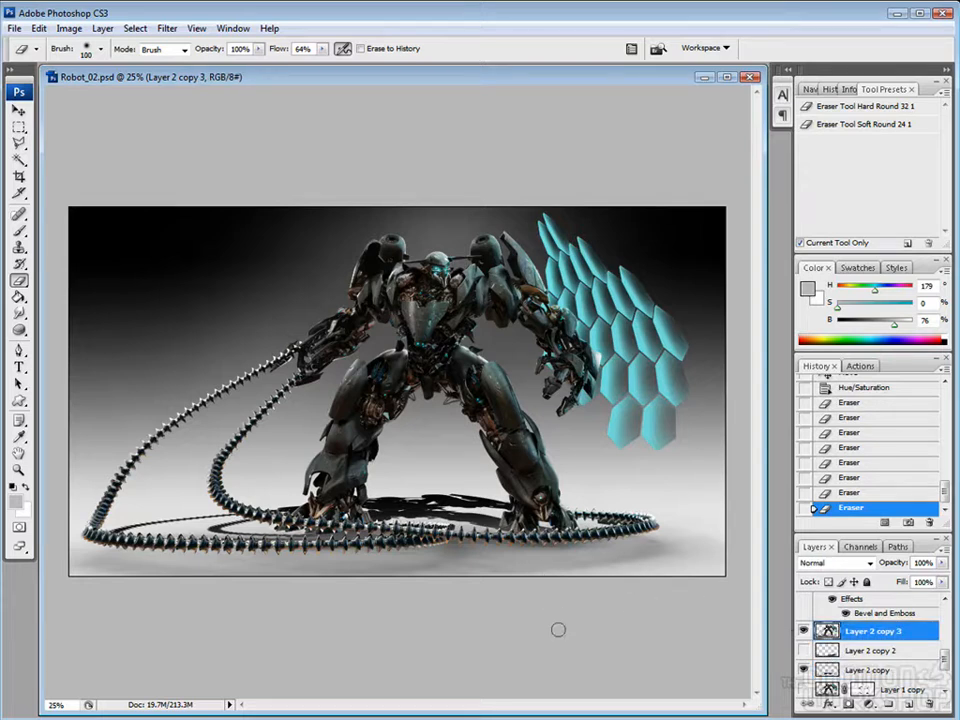
key("w")
left_click(475, 572)
key("ctrl+d")
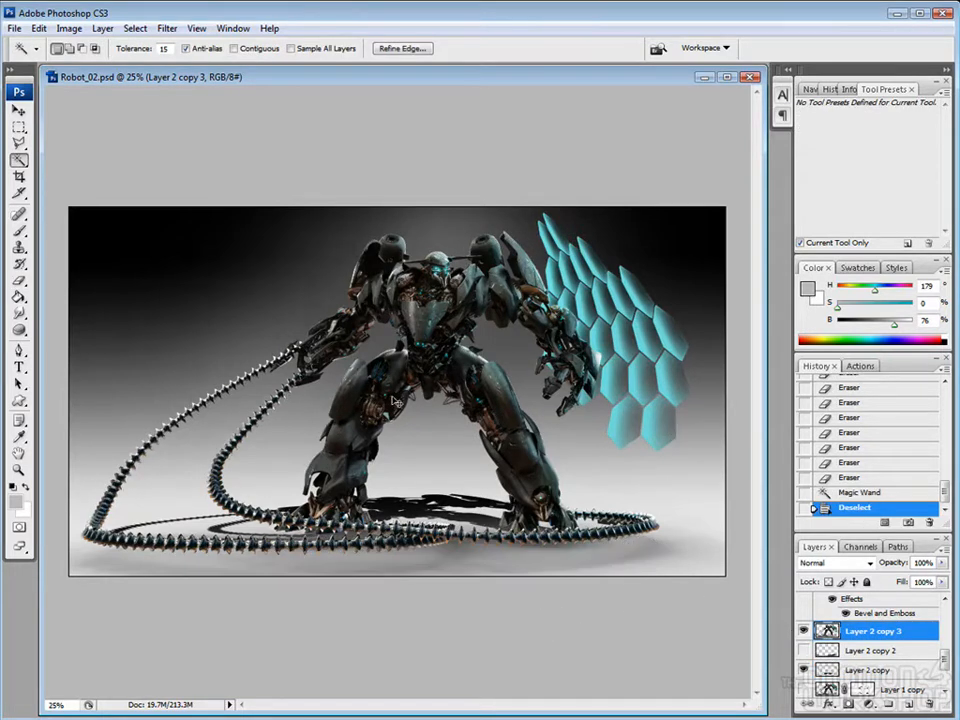
key("ctrl+plus")
key("ctrl+plus")
key("ctrl+plus")
left_click_drag(425, 640, 497, 472)
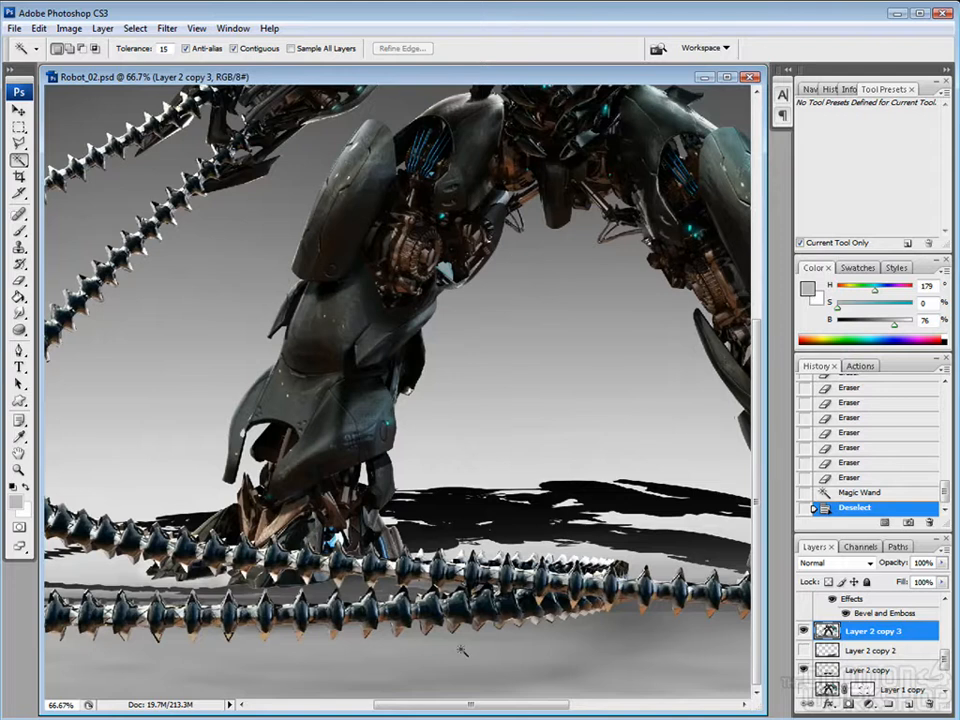
Select the soft grey floor shadow beneath the cables with the Magic Wand at a tolerance of 15.
left_click(458, 649)
left_click_drag(661, 657, 549, 657)
left_click(496, 653, "shift")
left_click(452, 671, "shift")
left_click_drag(611, 667, 408, 667)
left_click_drag(632, 649, 453, 649)
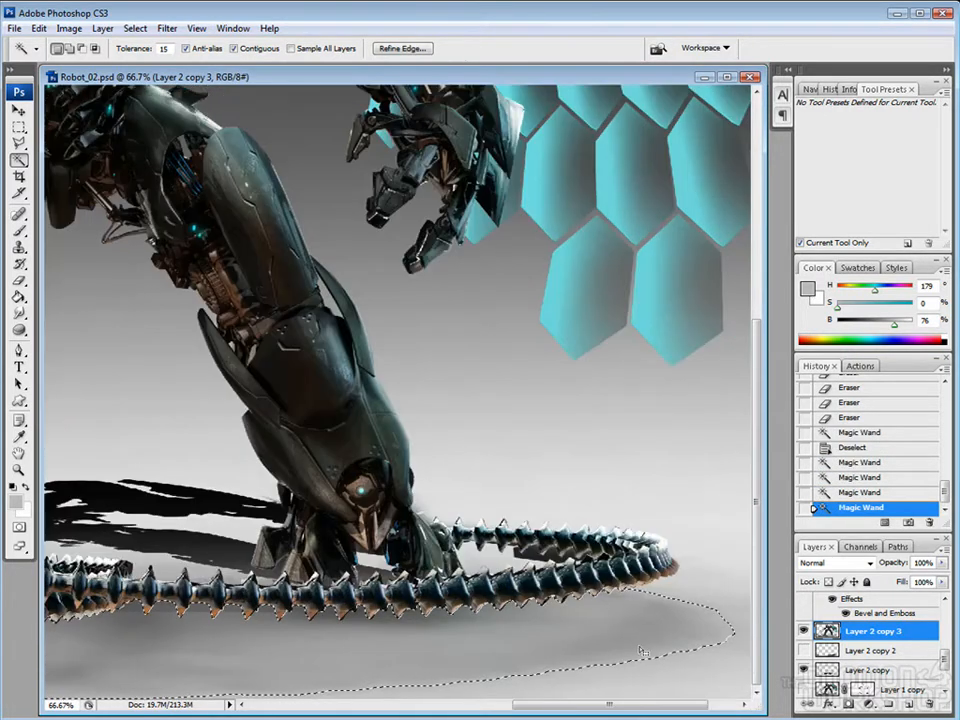
Add the shadow areas near the cable loop's outer bend and under the lower cable to the selection.
left_click(656, 591, "shift")
left_click(666, 602, "shift")
left_click_drag(204, 660, 580, 655)
left_click_drag(240, 650, 417, 647)
left_click(350, 633, "shift")
left_click(330, 637, "shift")
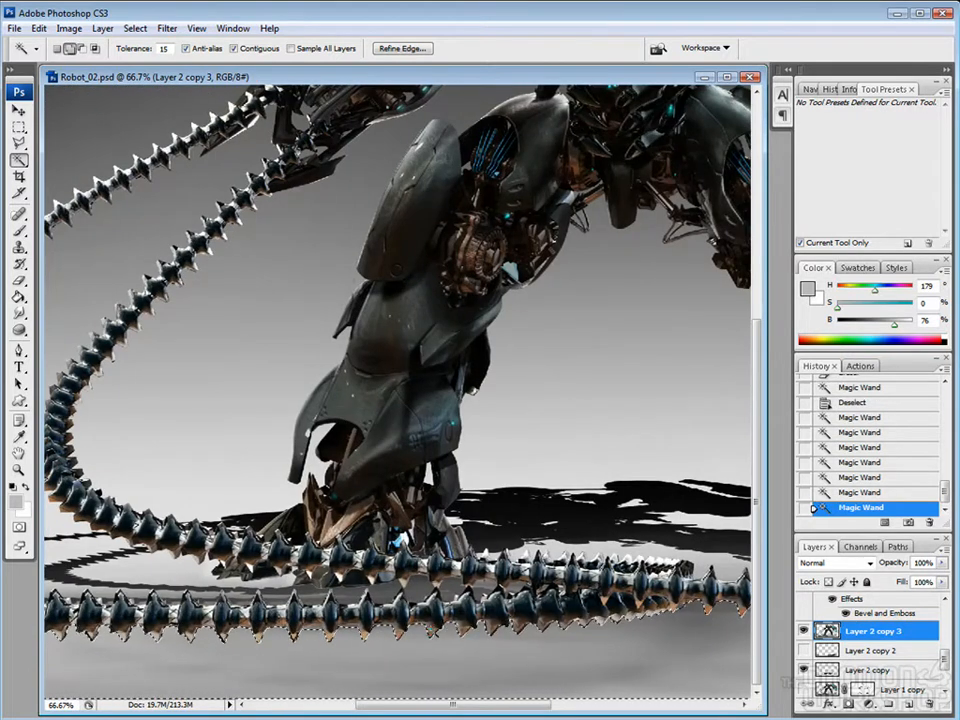
Add the remaining shadow patches under the lower cable to the selection and hide them on Layer 2 copy 3 with an inverted layer mask.
left_click(309, 641, "shift")
left_click_drag(280, 642, 515, 642)
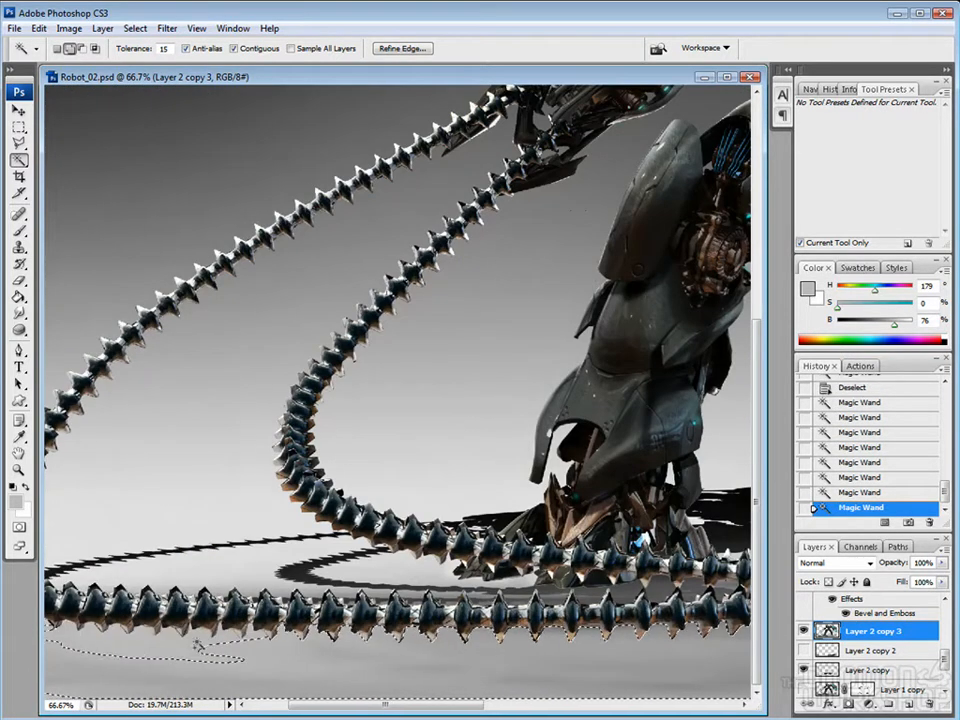
left_click(199, 643, "shift")
left_click_drag(199, 645, 336, 645)
left_click(75, 640, "shift")
left_click_drag(700, 641, 335, 641)
left_click_drag(491, 641, 138, 641)
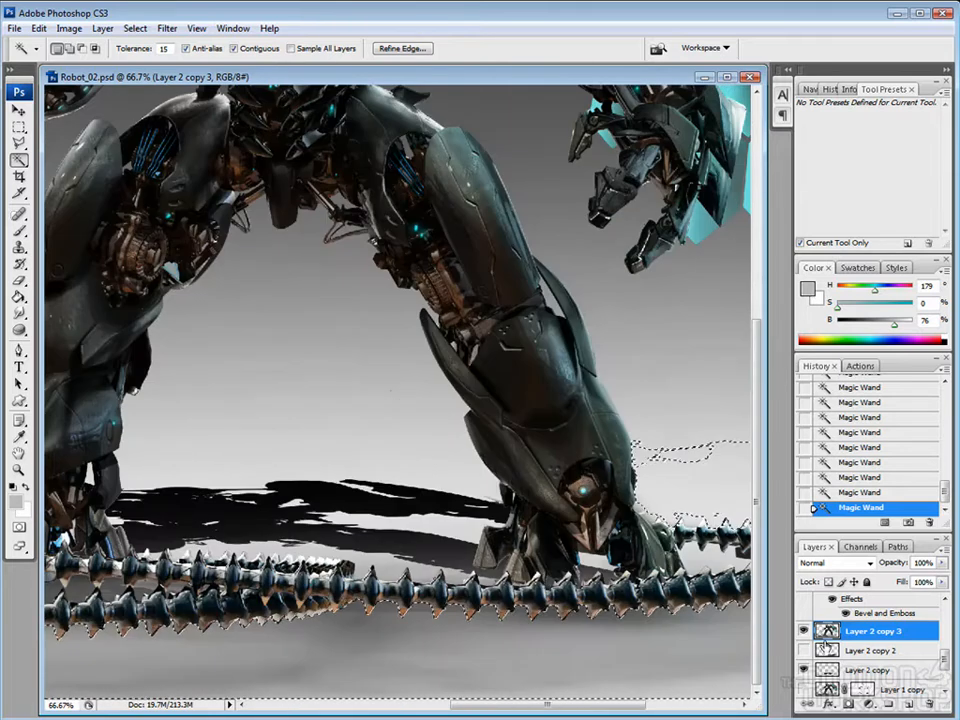
left_click(848, 704)
key("ctrl+i")
Erase the leftover dark shading along the underside of the lower cable on Layer 2 copy with the 100 px Eraser.
left_click_drag(637, 651, 501, 651)
left_click(829, 667)
key("e")
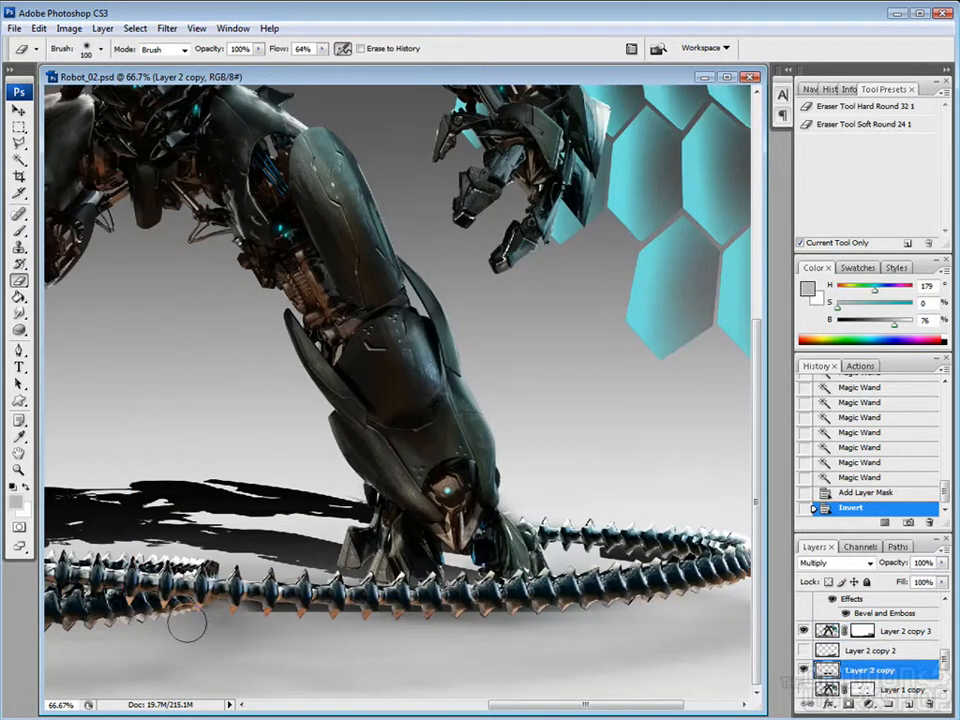
mouse_move(709, 604)
left_mouse_down()
mouse_move(681, 594)
mouse_move(716, 600)
left_mouse_up()
left_click_drag(68, 622, 540, 628)
left_click_drag(146, 650, 396, 656)
left_click_drag(672, 660, 422, 653)
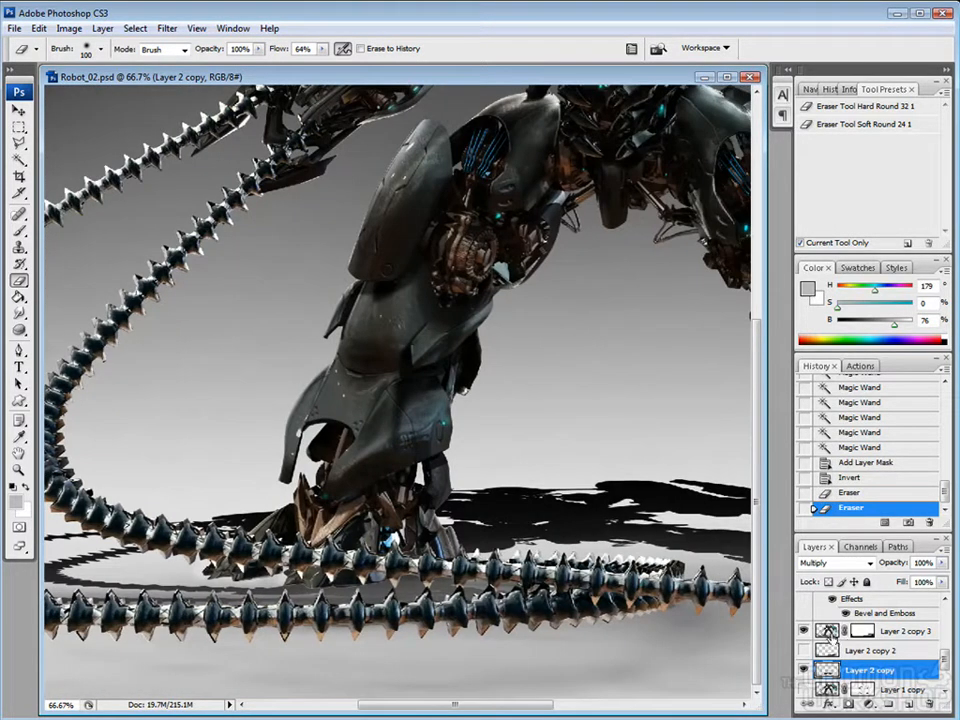
Target Layer 2 copy 3's mask and select the grey shadow patches between the cables around the robot's foot with the Magic Wand.
left_click(861, 633)
key("w")
left_click(408, 587)
left_click(425, 586, "shift")
left_click(437, 583, "shift")
left_click(448, 586, "shift")
left_click(460, 588, "shift")
left_click(472, 589, "shift")
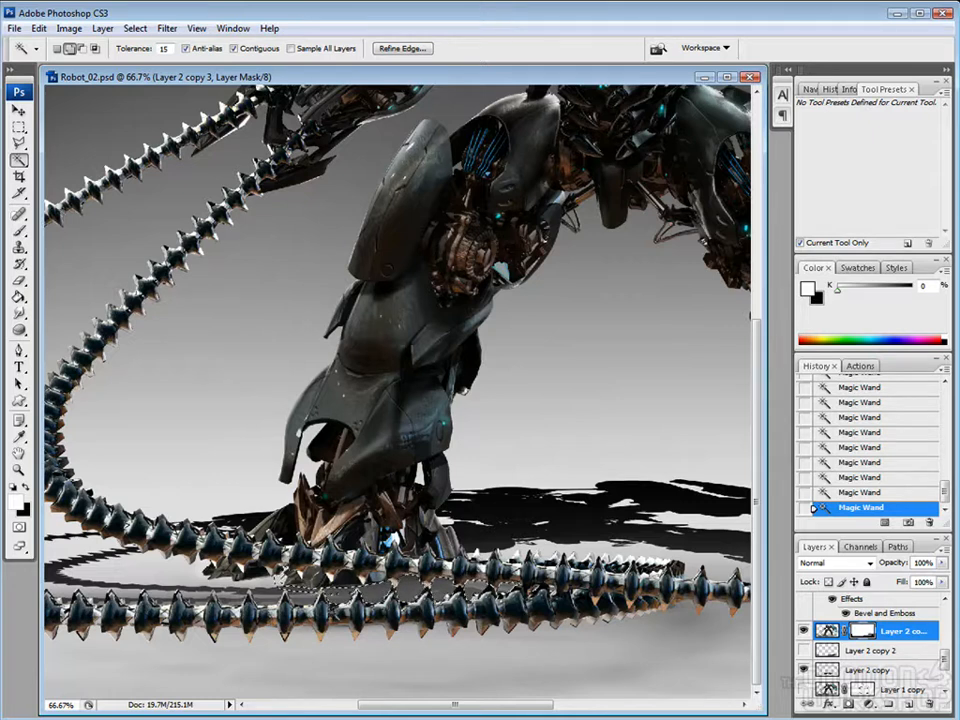
left_click(264, 583)
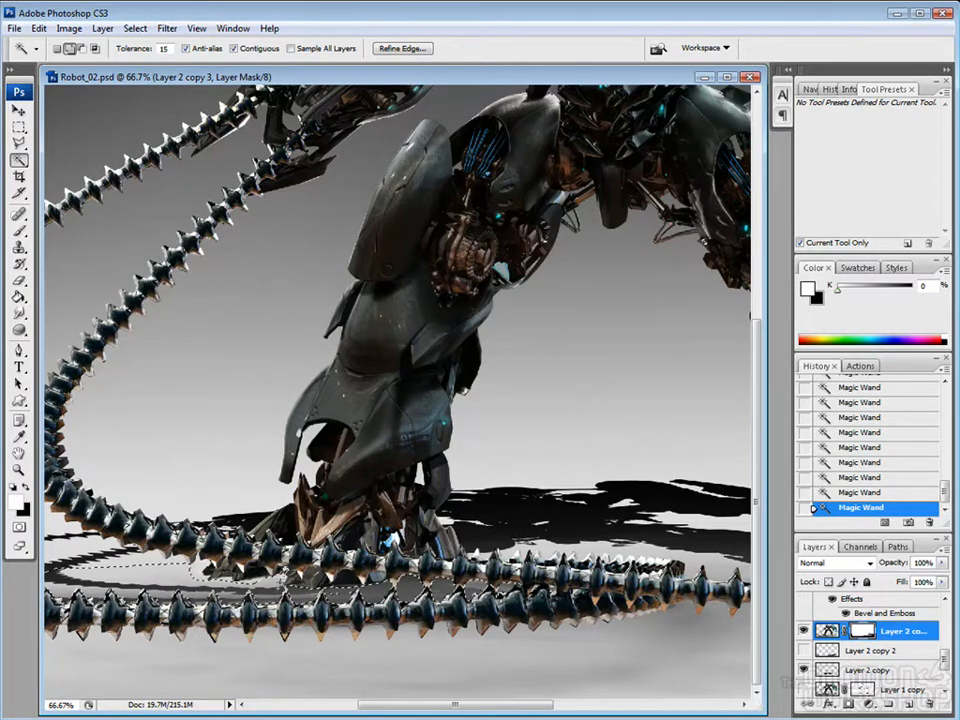
left_click(204, 572)
left_click_drag(238, 645, 538, 643)
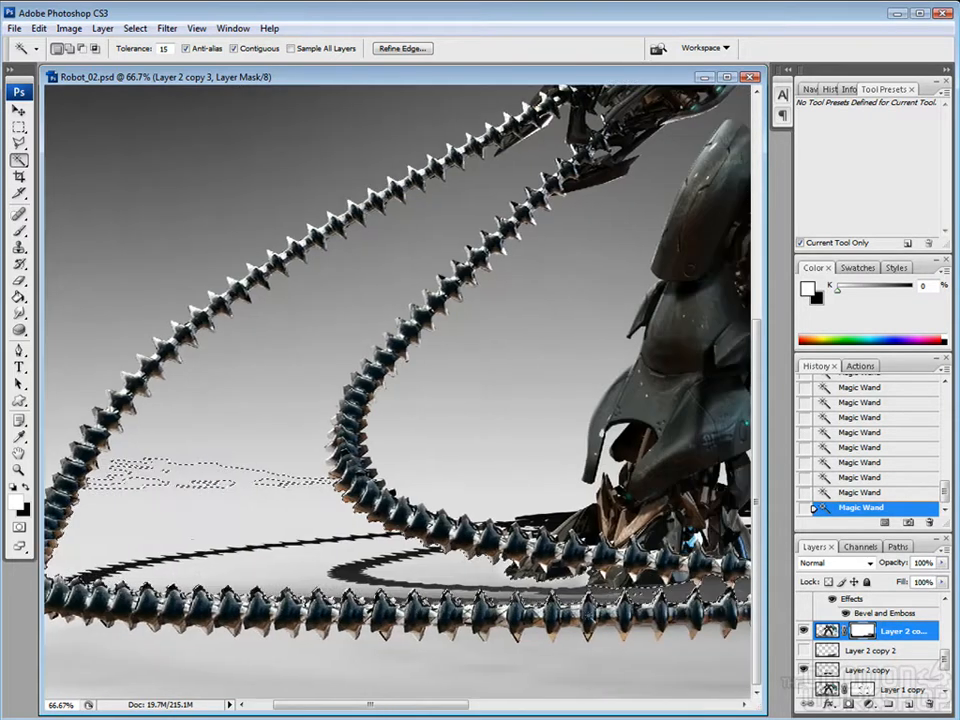
Fill the selected patches on Layer 2 copy 3's mask with black using the Paint Bucket, and deselect.
key("g")
key("x")
left_click(100, 49)
left_click(75, 62)
left_click(279, 574)
left_click_drag(602, 648, 369, 656)
key("ctrl+d")
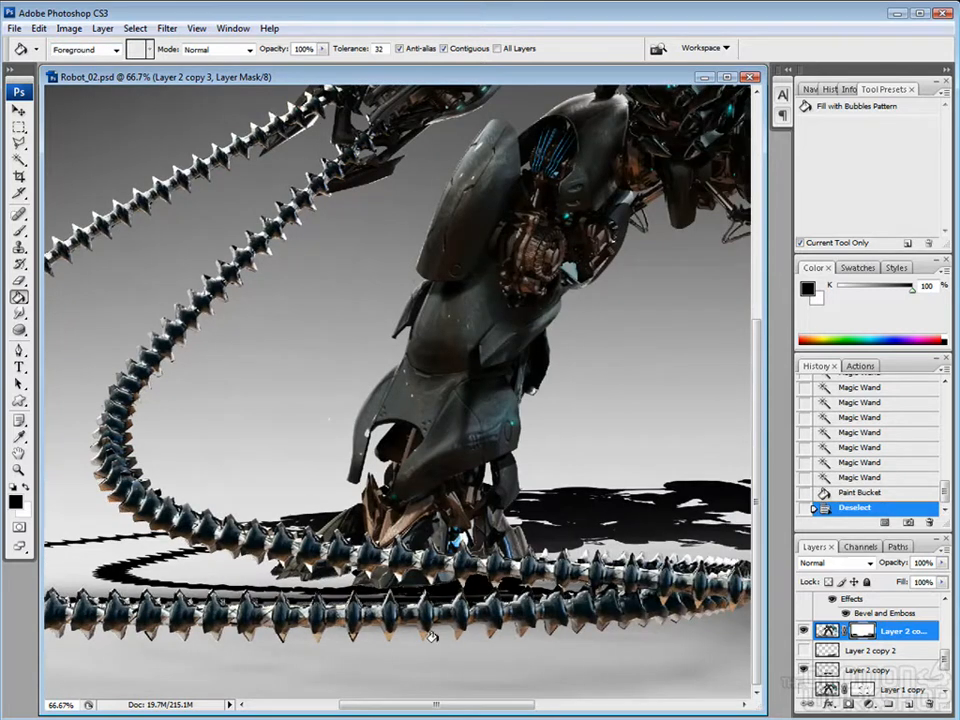
Show Layer 2 copy 2 for a look at its shadow in the whole picture, and delete that layer.
left_click_drag(459, 624, 408, 622)
left_click(804, 650)
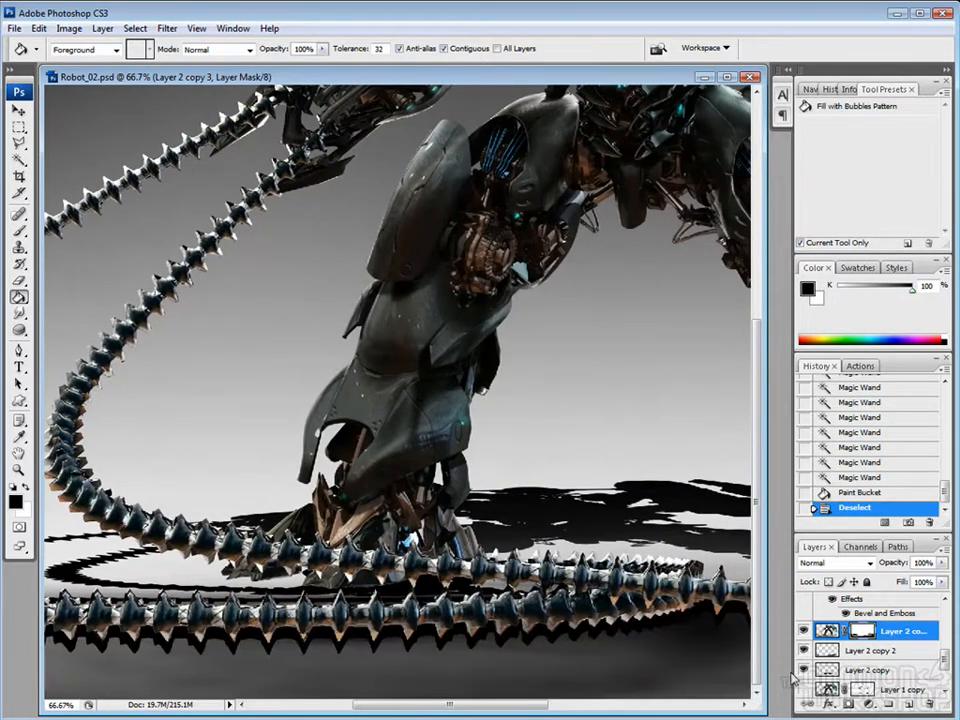
key("ctrl+minus")
key("ctrl+minus")
key("ctrl+minus")
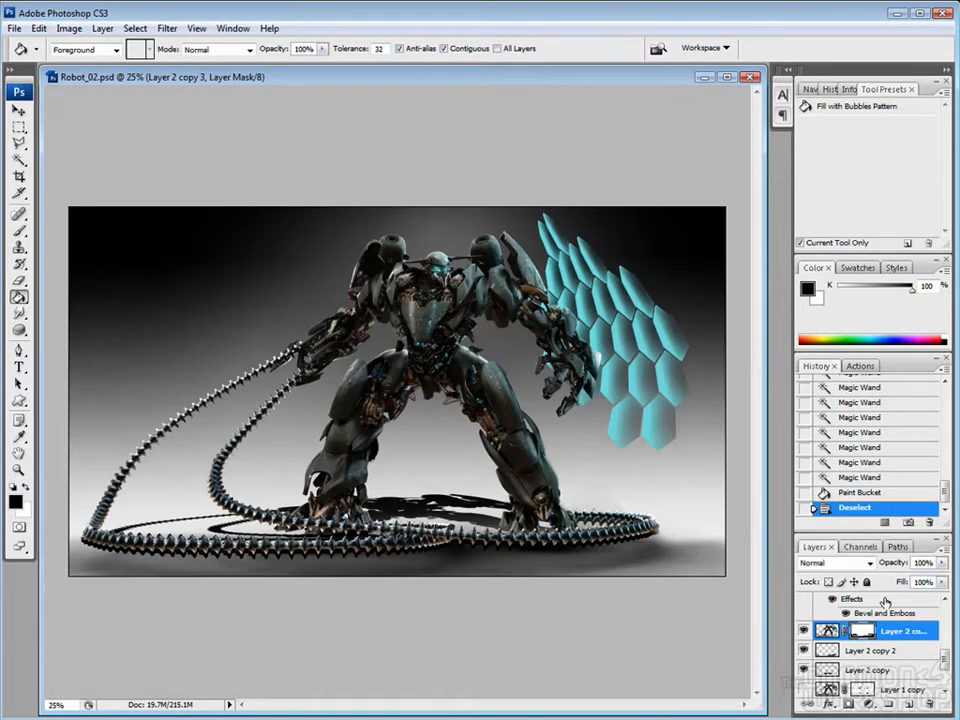
left_click(828, 655)
key("Delete")
Duplicate Layer 2 copy 3, apply the original layer's mask and set the original's blend mode to Multiply.
left_click(860, 631)
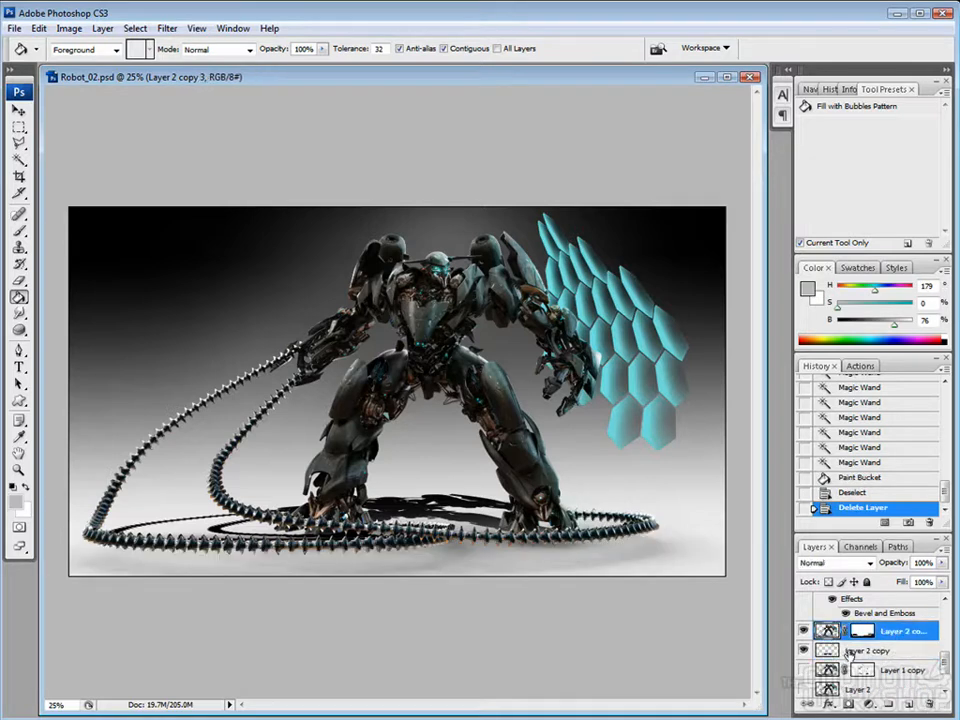
key("ctrl+j")
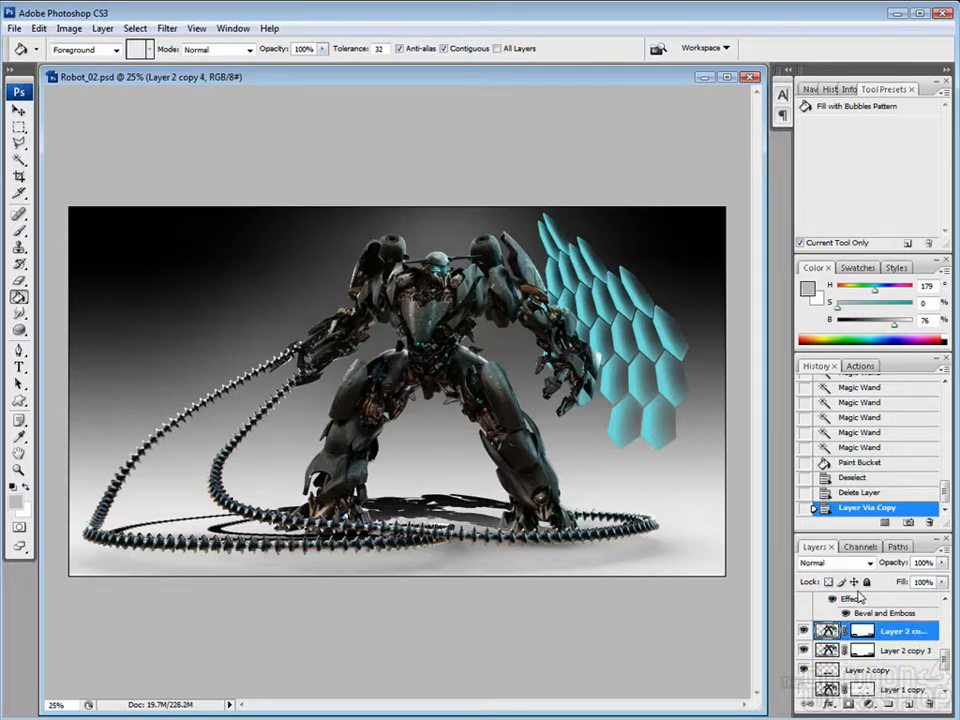
right_click(859, 652)
left_click(925, 702)
left_click(860, 565)
left_click(842, 281)
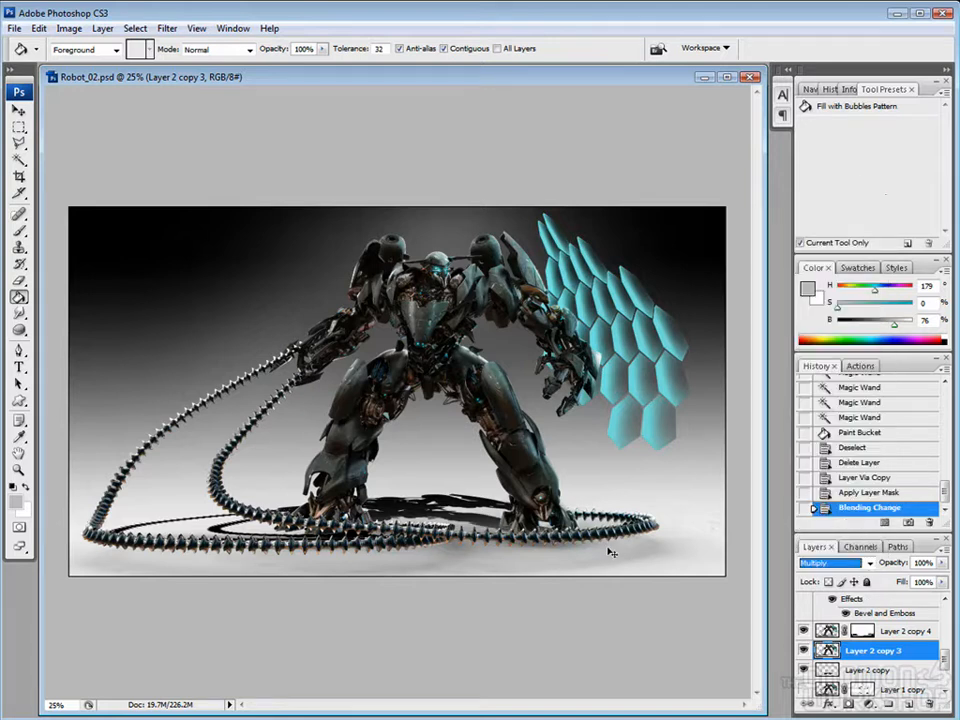
Turn Layer 2 copy 3 black with saturation -100 and lightness -100, and offset it slightly down and to the right.
key("ctrl+u")
left_click_drag(759, 260, 680, 261)
left_click_drag(759, 299, 667, 305)
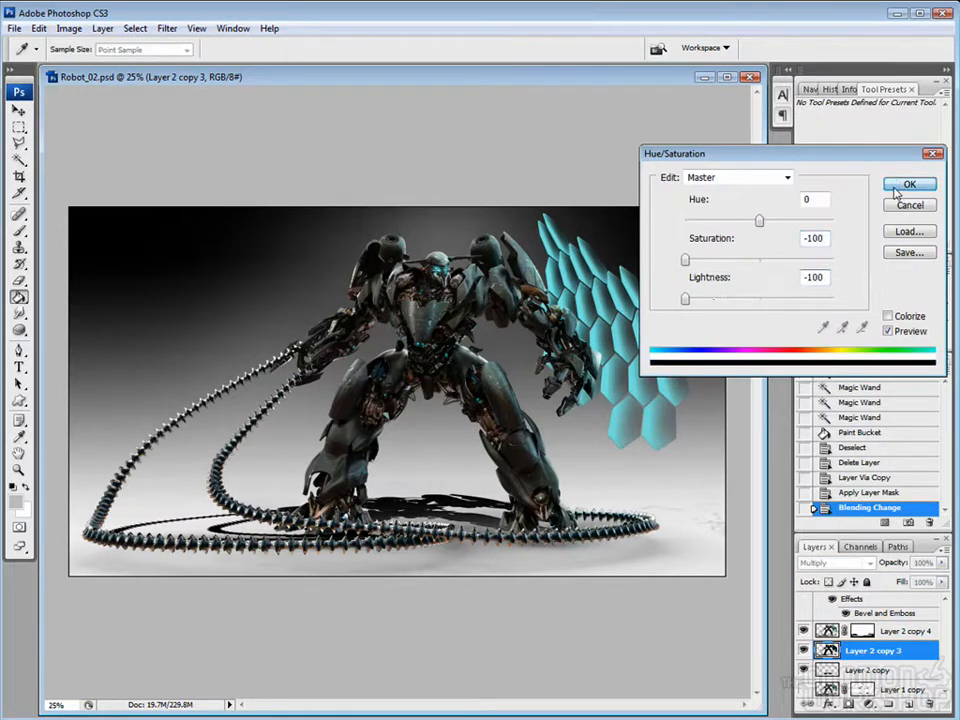
left_click(899, 187)
left_click_drag(595, 615, 597, 621)
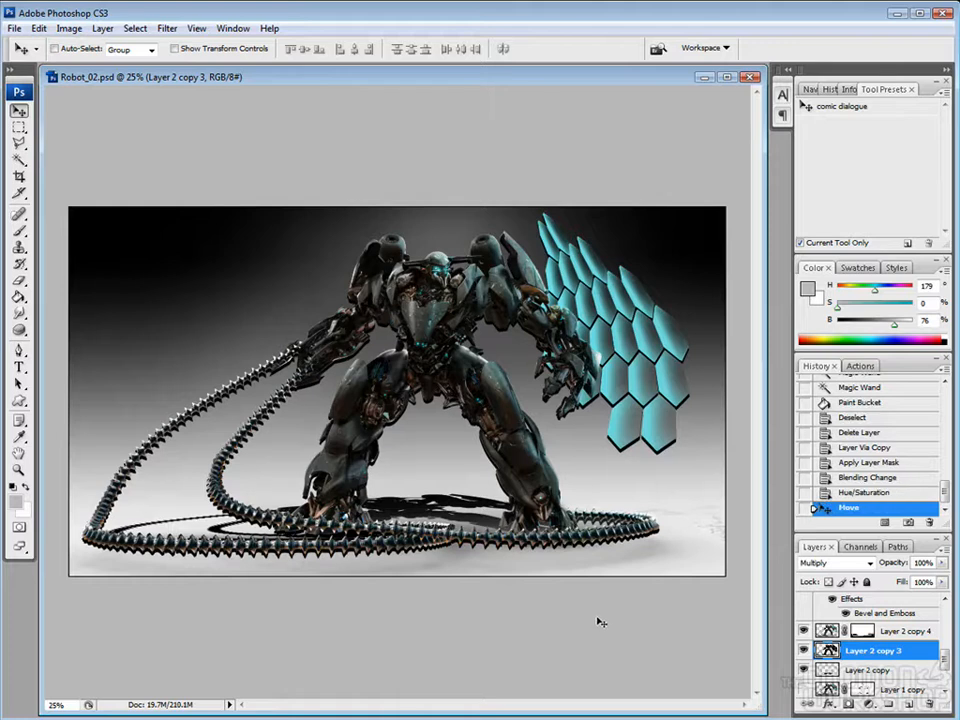
Erase the black offset from the robot's body, legs and shield on Layer 2 copy 3 with a hard Eraser of up to 700 px.
key("e")
key("bracketright")
key("bracketright")
key("bracketright")
key("bracketright")
key("bracketright")
key("bracketright")
key("bracketright")
key("bracketright")
mouse_move(190, 490)
left_mouse_down()
mouse_move(279, 493)
mouse_move(430, 525)
left_mouse_up()
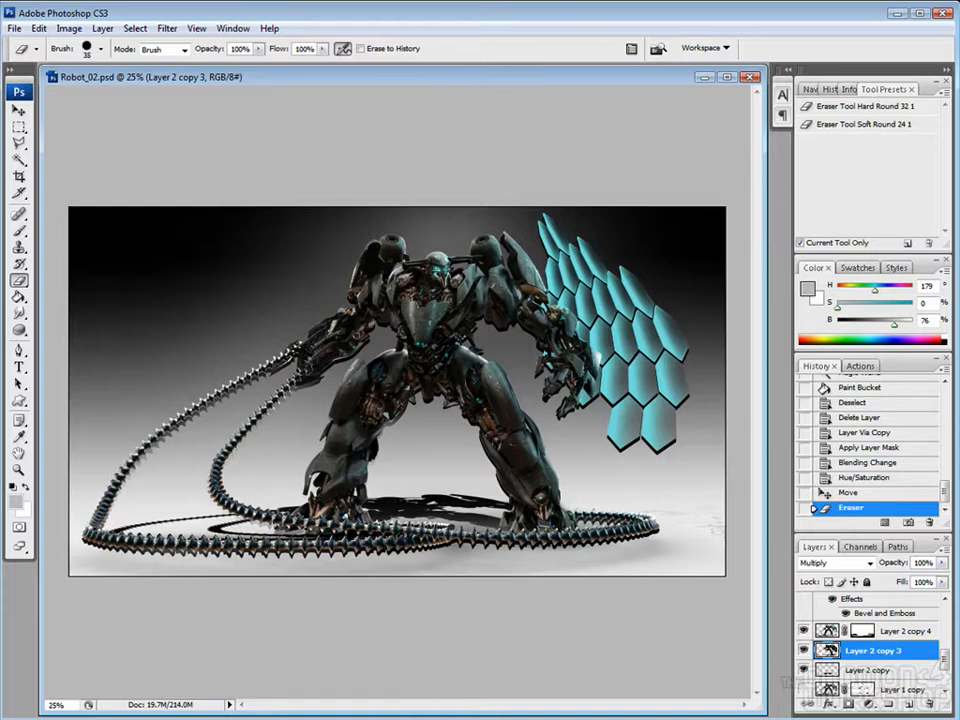
left_click_drag(564, 386, 527, 390)
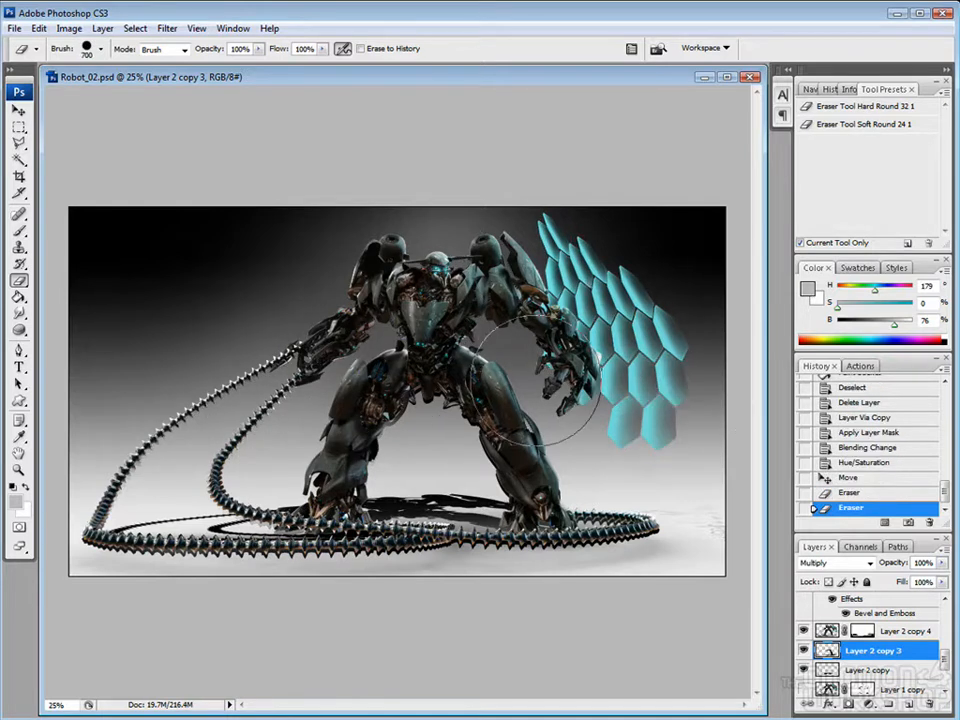
key("bracketright")
key("bracketright")
left_click_drag(326, 461, 315, 466)
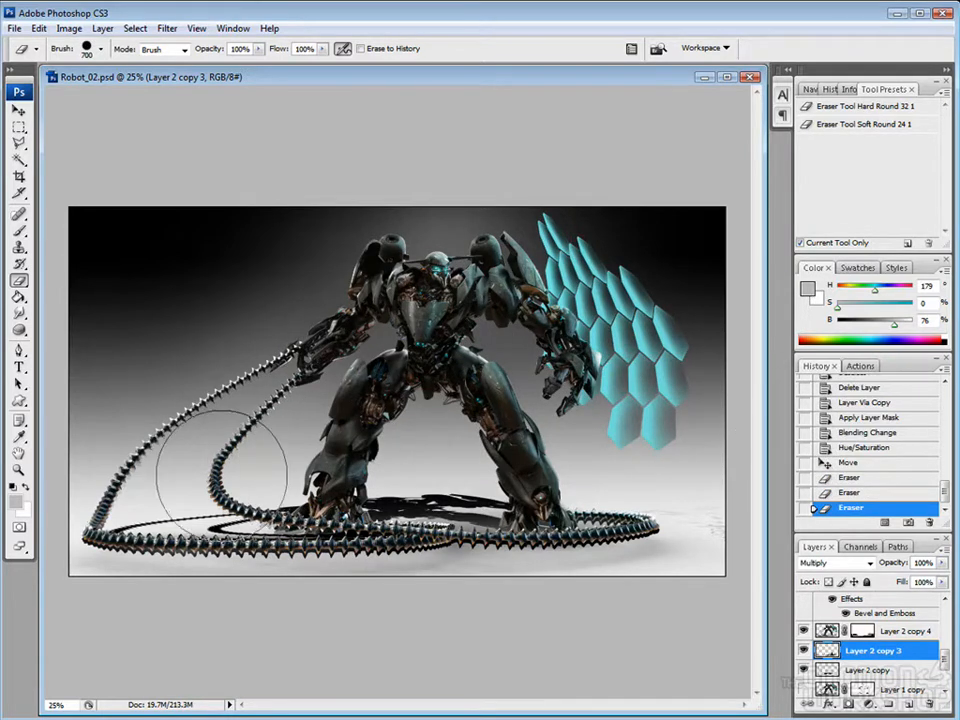
left_click_drag(390, 479, 455, 468)
Reduce the Eraser to 150 px and clean up the stray specks on the floor beyond the cable loop's right end.
key("bracketleft")
key("bracketleft")
key("bracketleft")
key("bracketleft")
key("bracketleft")
key("bracketleft")
key("bracketleft")
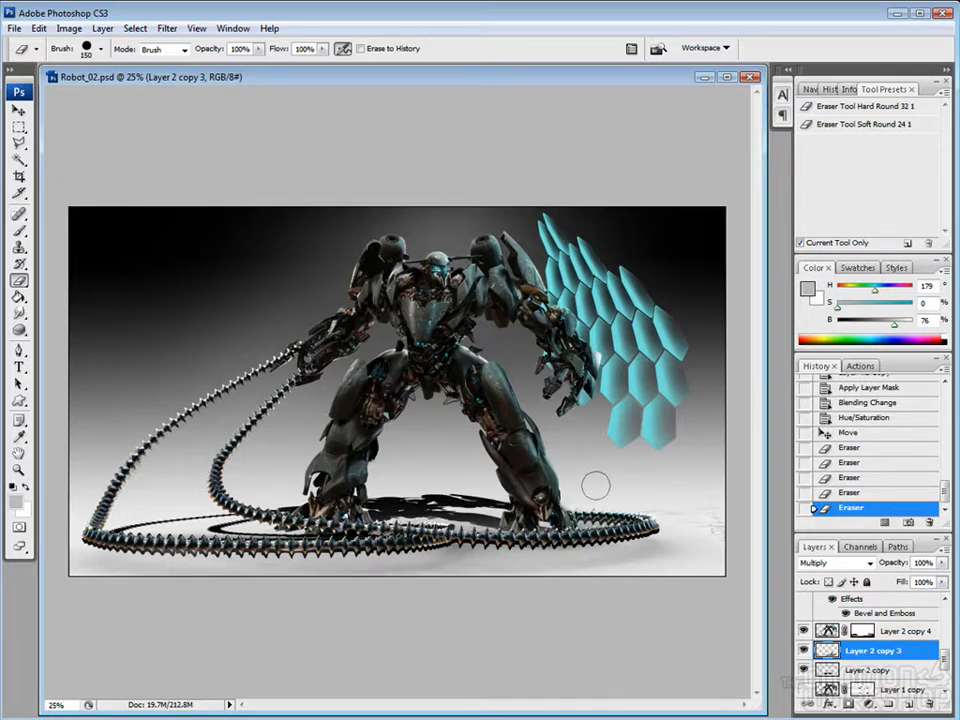
key("ctrl+z")
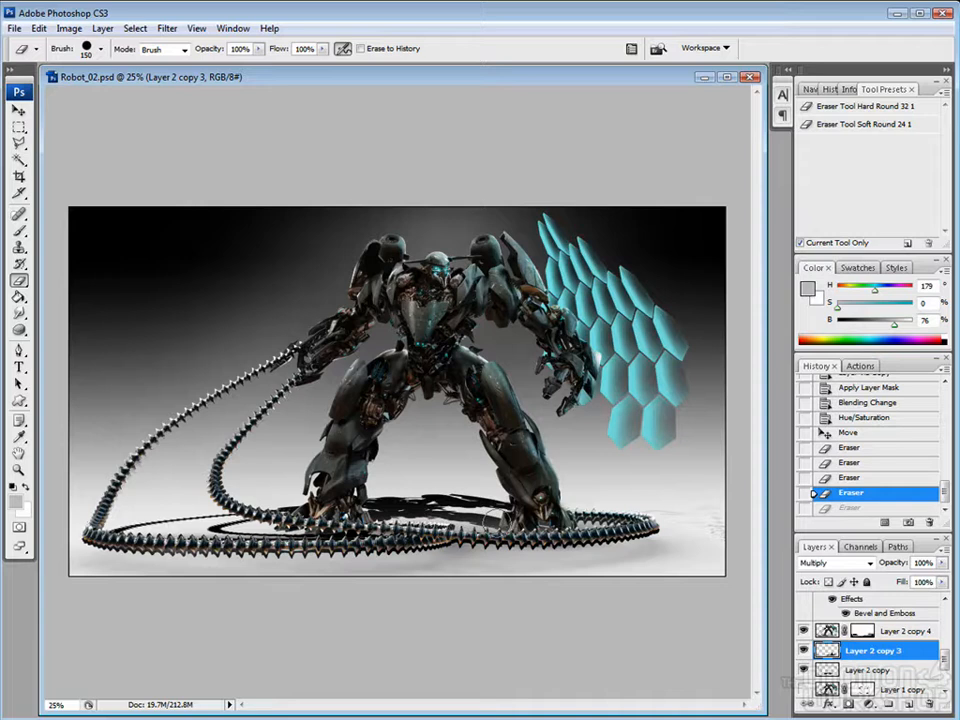
key("ctrl+z")
left_click_drag(660, 511, 733, 555)
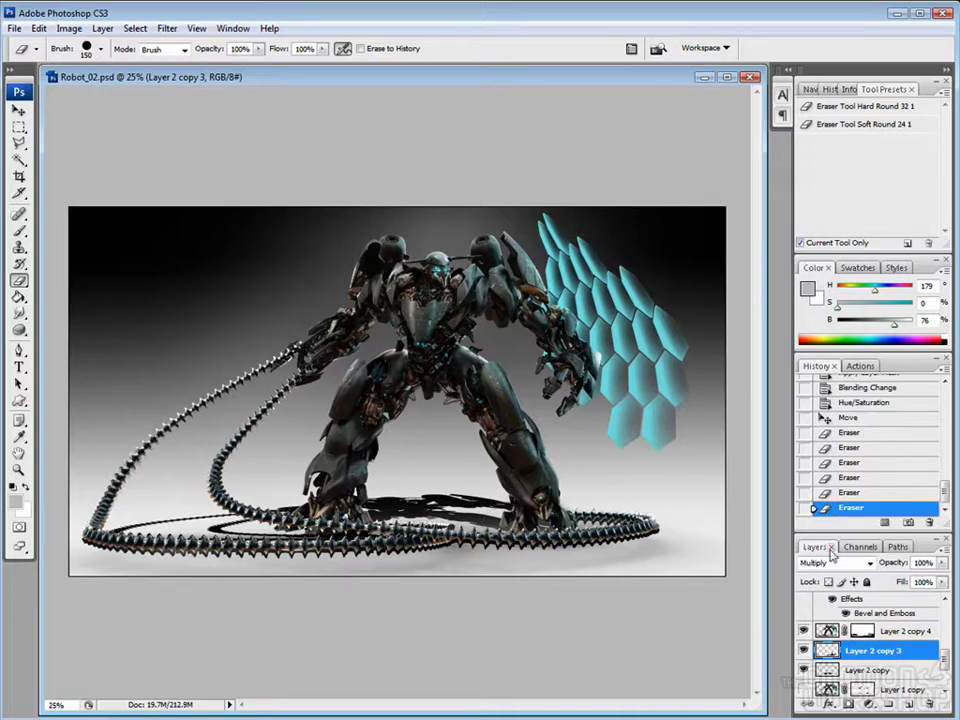
Warp the cable shadow on Layer 2 copy 3 by pulling its lower corners outward and its lower edge slightly down.
key("ctrl+t")
right_click(611, 555)
left_click(671, 572)
left_click_drag(726, 580, 736, 580)
left_click_drag(648, 510, 641, 512)
left_click_drag(70, 580, 47, 579)
left_click_drag(288, 580, 293, 590)
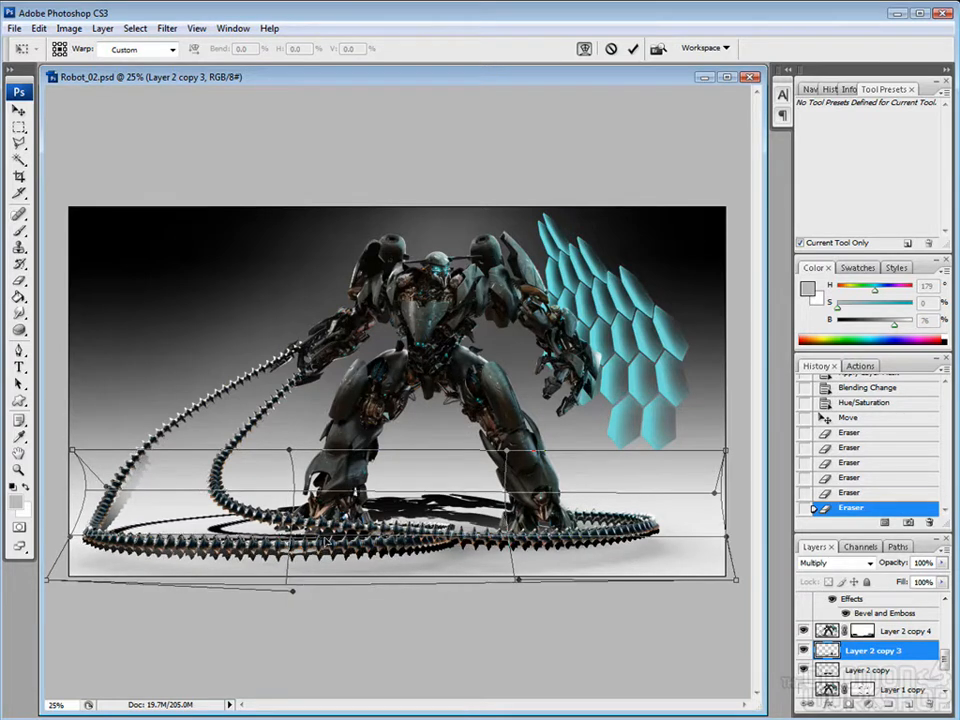
key("Return")
Erase the stray shadow beside the outer left cable and above the right cable loop with the 150 px Eraser.
left_click_drag(149, 480, 114, 516)
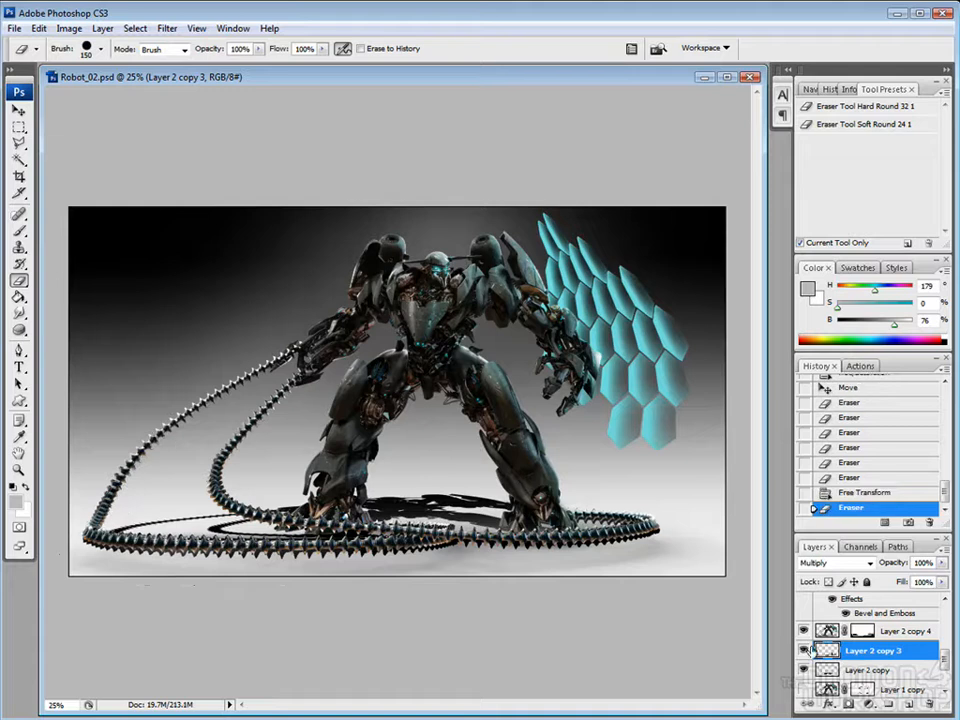
left_click_drag(600, 501, 677, 504)
key("ctrl+z")
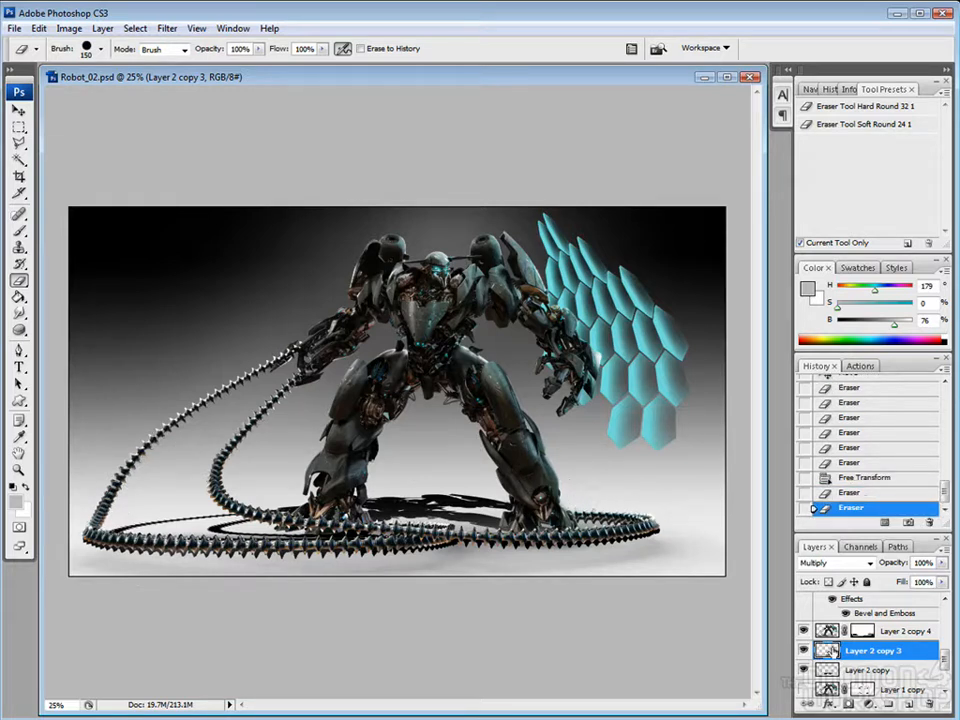
Try a Gaussian Blur of about 18.6 pixels and 99% opacity on Layer 2 copy 3, compare it, and undo both changes.
left_click(167, 28)
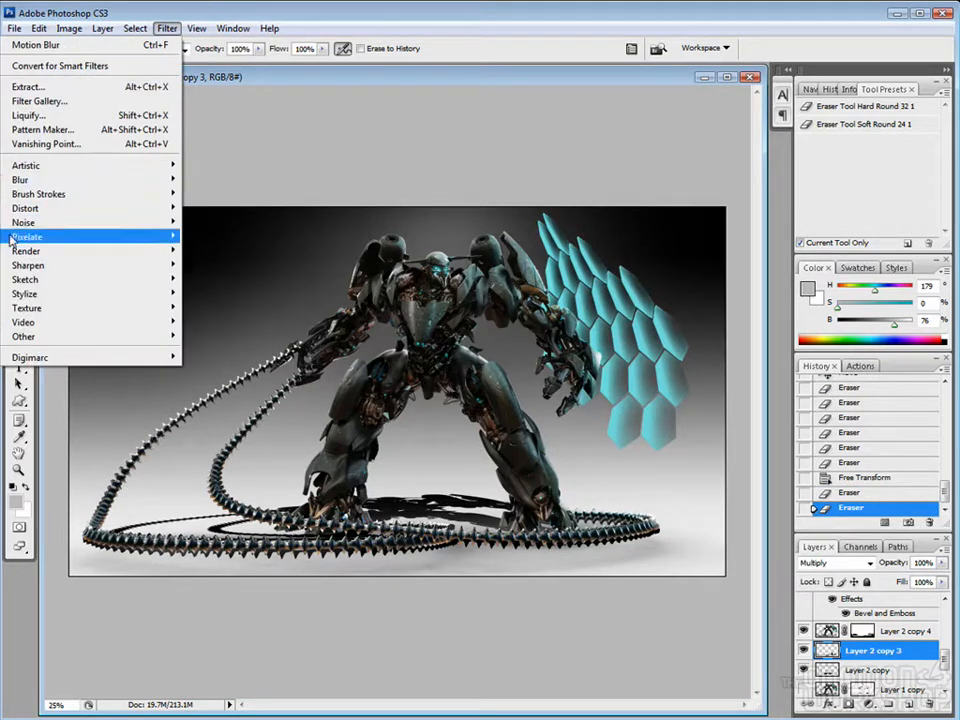
left_click(230, 237)
left_click_drag(531, 399, 588, 402)
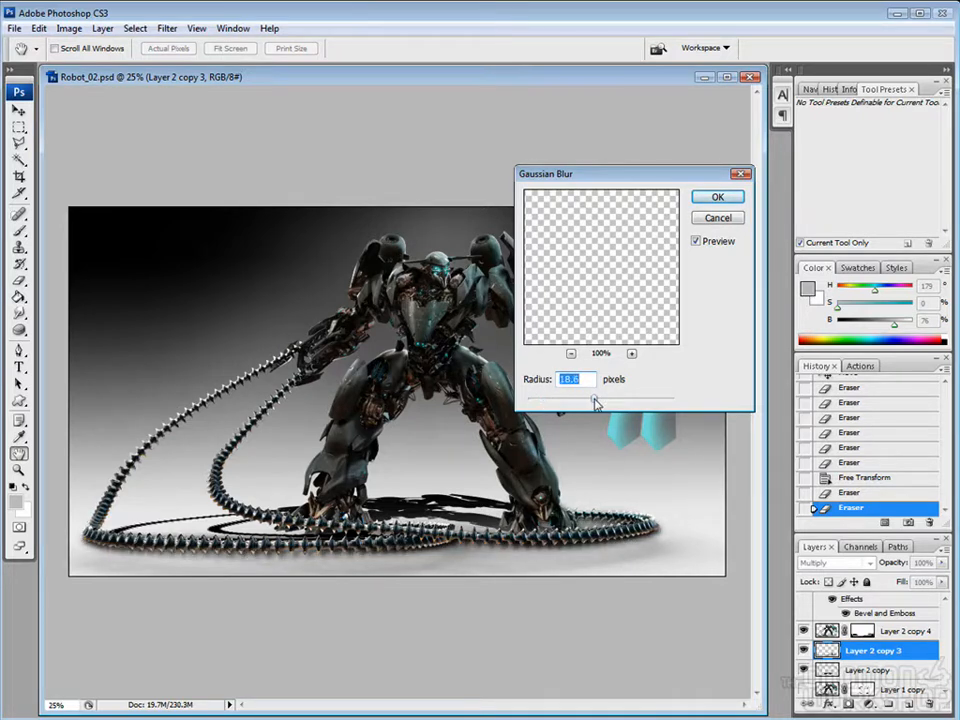
key("Return")
left_click(941, 563)
mouse_move(941, 579)
left_mouse_down()
mouse_move(911, 583)
mouse_move(941, 580)
left_mouse_up()
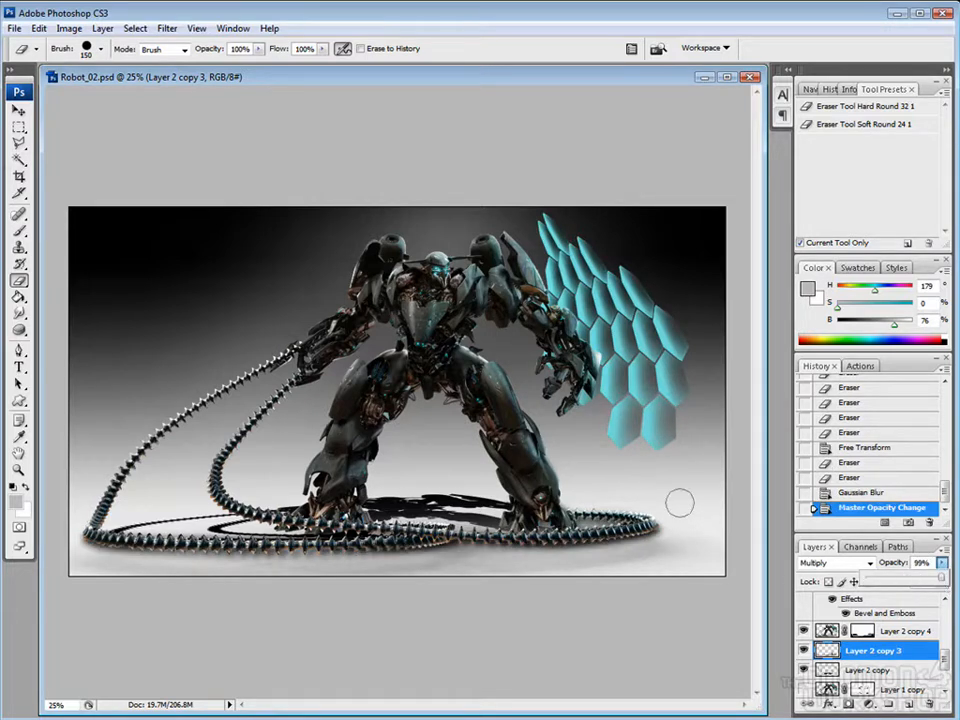
left_click(804, 651)
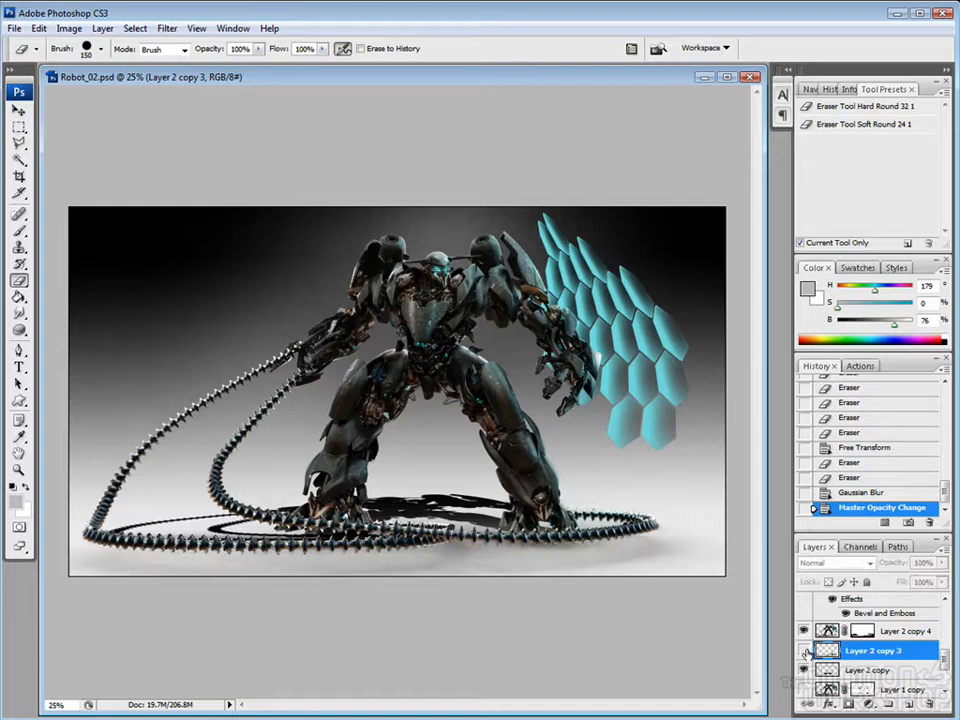
left_click(804, 651)
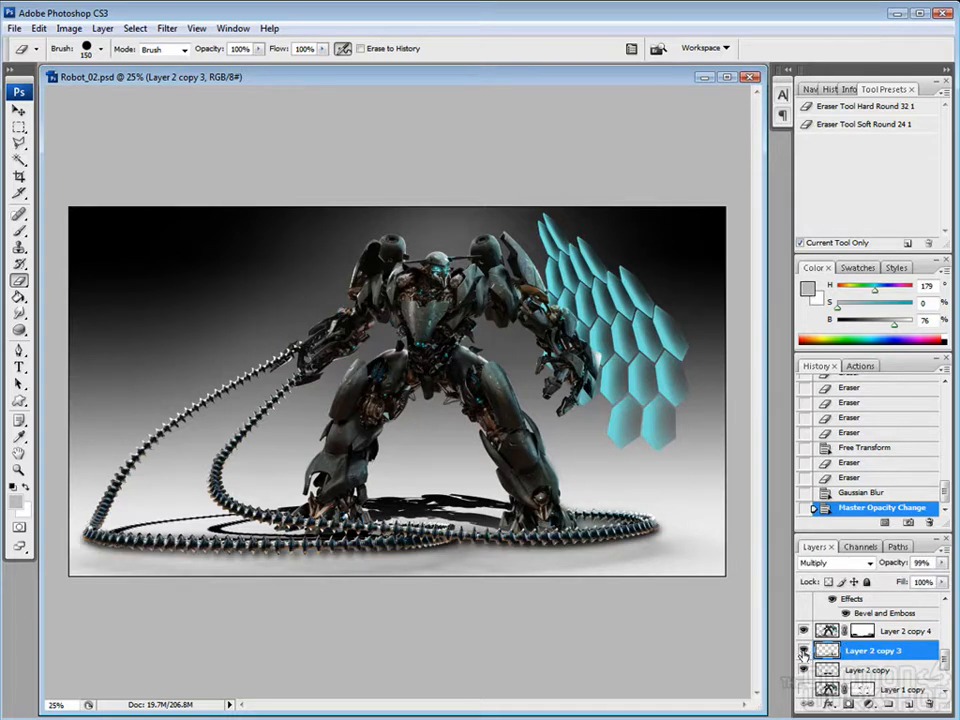
key("ctrl+alt+z")
key("ctrl+alt+z")
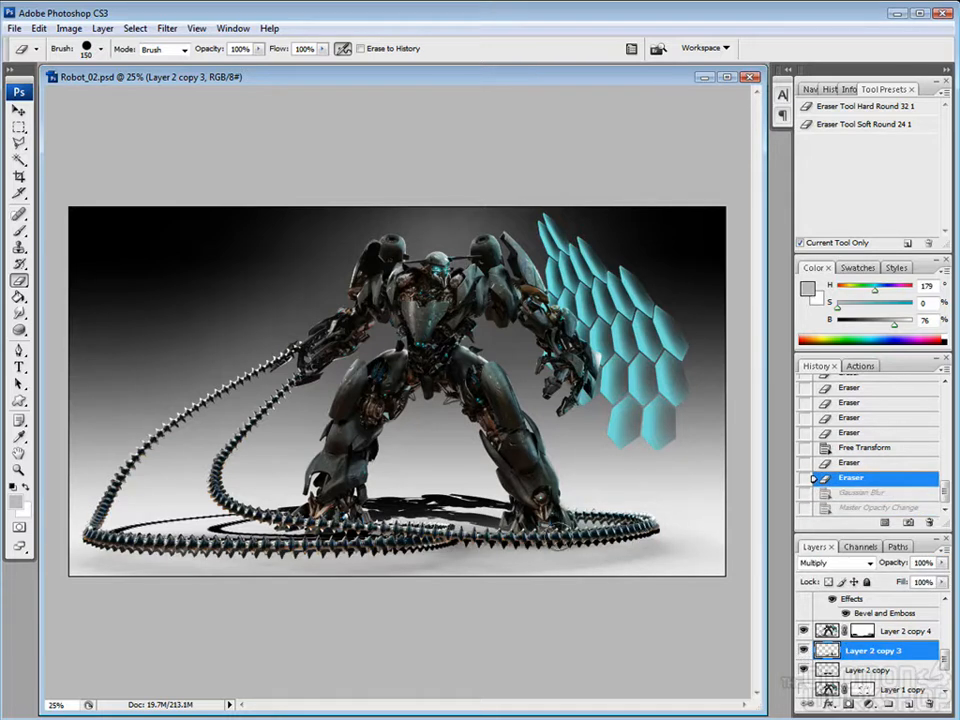
Shift the cable shadow slightly down, squash it to about 51% height and skew it horizontally by about 44.6 degrees.
key("v")
left_click_drag(628, 557, 632, 561)
key("ctrl+t")
left_click_drag(388, 460, 328, 516)
left_click_drag(426, 572, 449, 559)
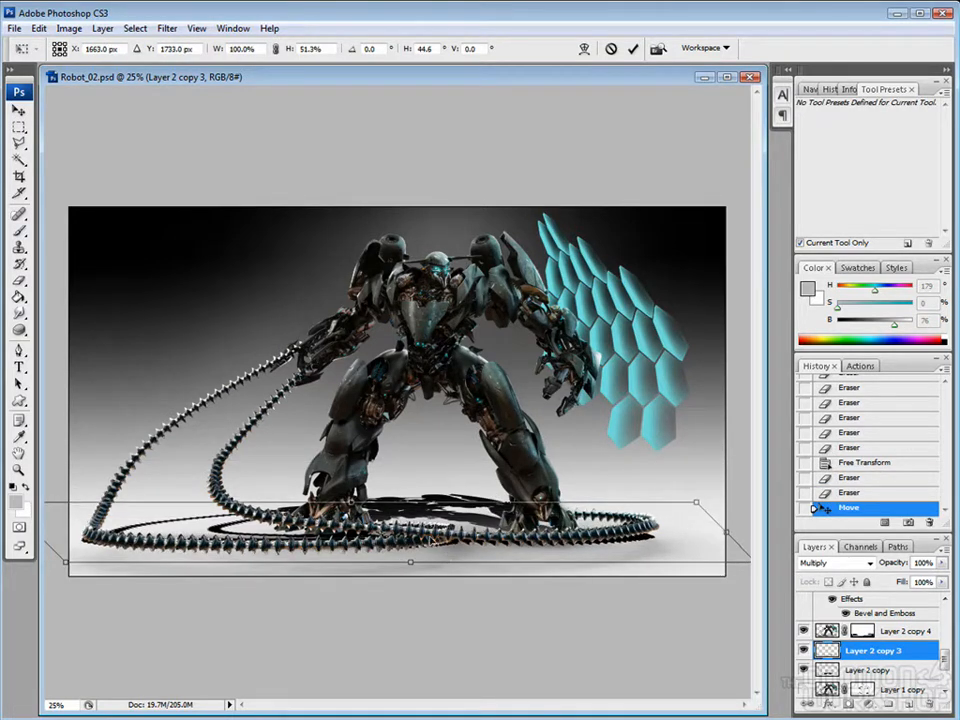
key("Return")
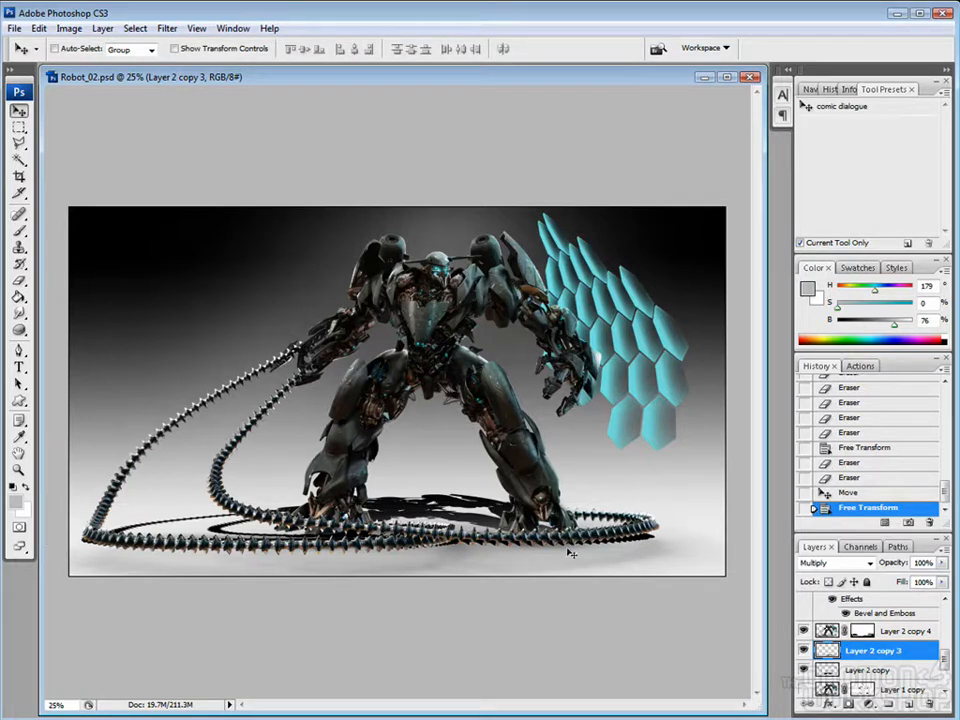
Outline part of the cable shadow with the Polygonal Lasso, delete everything outside the outline on Layer 2 copy 3, and deselect.
key("l")
double_click(604, 551)
key("shift+ctrl+i")
key("Delete")
key("ctrl+d")
Paint black shadow beneath the spikes along the right cable loop's underside with a small 03 hard round brush.
key("b")
key("d")
key("ctrl+plus")
key("ctrl+plus")
key("ctrl+plus")
key("ctrl+plus")
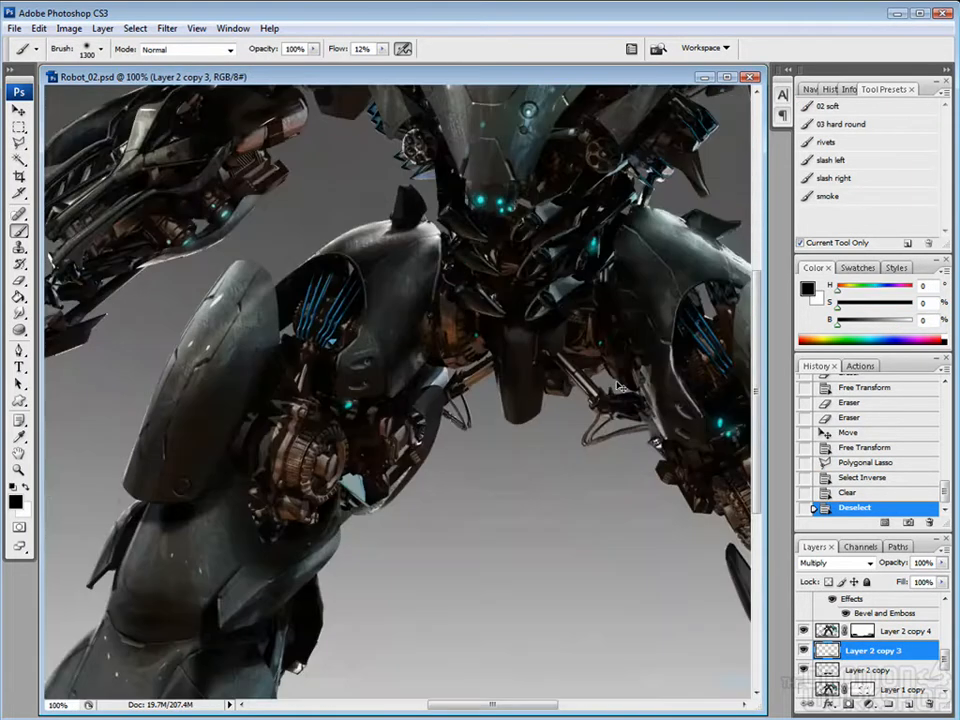
left_click_drag(640, 575, 341, 240, "space")
left_click_drag(597, 575, 335, 570, "space")
key("bracketleft")
key("bracketleft")
key("bracketleft")
key("bracketleft")
key("bracketleft")
key("bracketleft")
key("bracketleft")
key("bracketleft")
key("bracketleft")
key("bracketleft")
key("bracketleft")
key("bracketleft")
key("bracketleft")
key("bracketleft")
key("bracketleft")
key("bracketleft")
key("bracketleft")
key("bracketleft")
key("bracketleft")
key("bracketleft")
key("bracketleft")
left_click_drag(542, 550, 510, 548)
left_click(842, 123)
Trim the excess black shadow below the right cable loop's front spikes with a 15-pixel hard eraser.
key("e")
key("bracketleft")
key("bracketleft")
key("bracketleft")
key("bracketleft")
key("bracketleft")
key("bracketleft")
key("bracketleft")
key("bracketleft")
key("bracketleft")
key("bracketright")
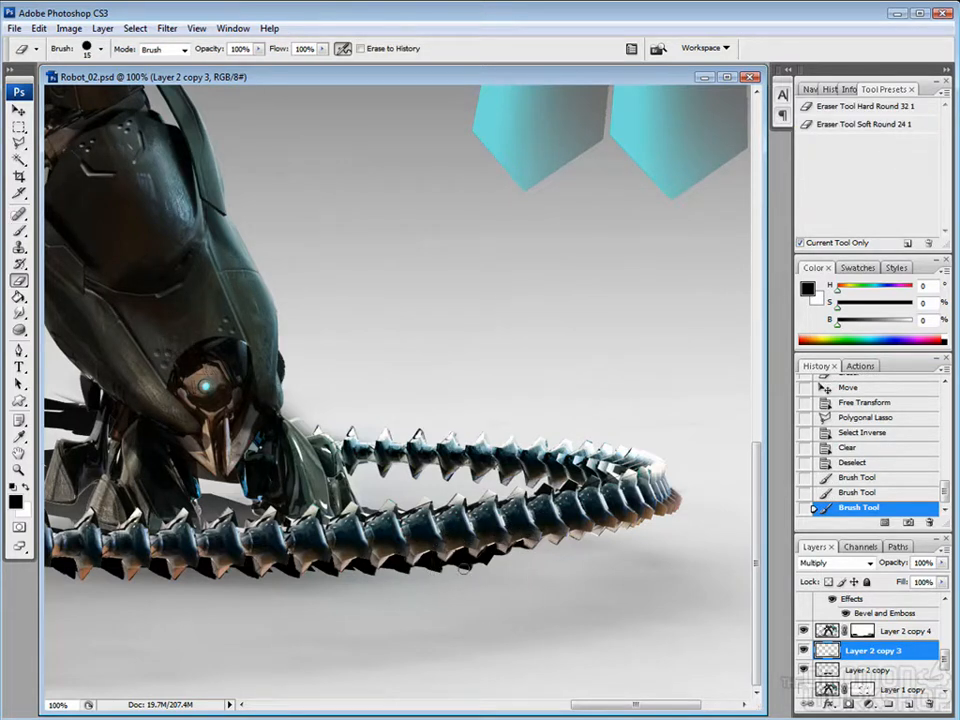
left_click_drag(451, 572, 496, 563)
Paint black contact shadow under the right cable loop's tip and its rear strand with the 15-pixel hard brush.
key("b")
left_click_drag(410, 400, 452, 392)
left_click_drag(606, 524, 617, 520)
mouse_move(621, 520)
left_mouse_down()
mouse_move(660, 514)
mouse_move(662, 525)
left_mouse_up()
key("e")
key("b")
mouse_move(548, 536)
left_mouse_down()
mouse_move(544, 526)
mouse_move(526, 540)
mouse_move(498, 530)
left_mouse_up()
key("[")
left_click_drag(439, 596, 445, 595)
mouse_move(558, 541)
left_mouse_down()
mouse_move(558, 531)
mouse_move(532, 533)
mouse_move(582, 530)
left_mouse_up()
left_click_drag(467, 468, 522, 478)
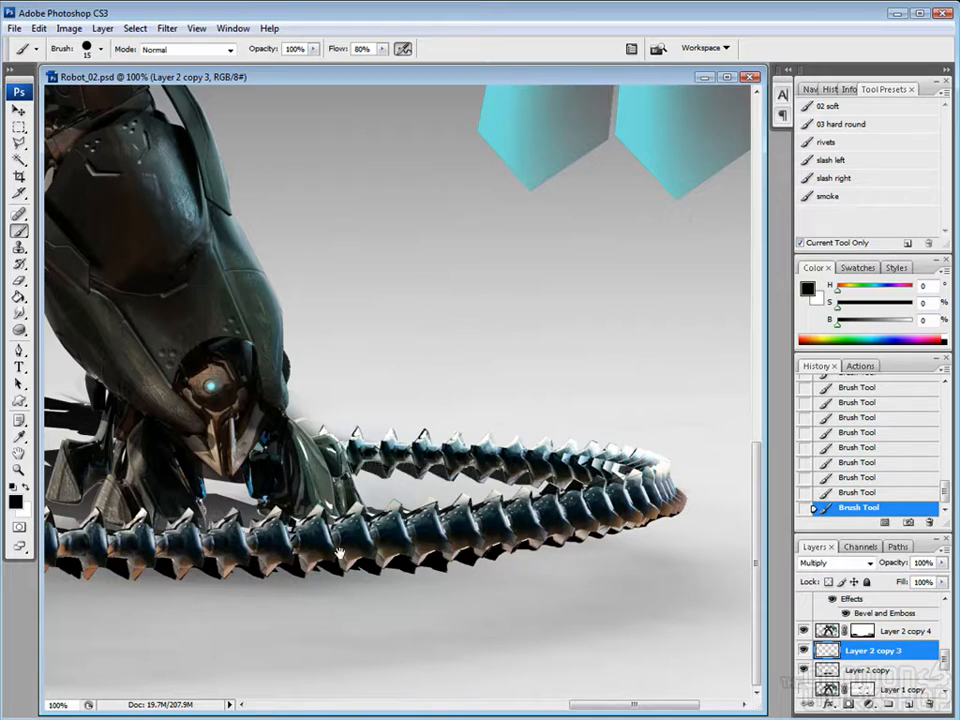
Paint black shadow under the front cable spikes from the strand crossing between the feet to the robot's left-hand foot in the picture.
scroll(343, 589, "left", 5)
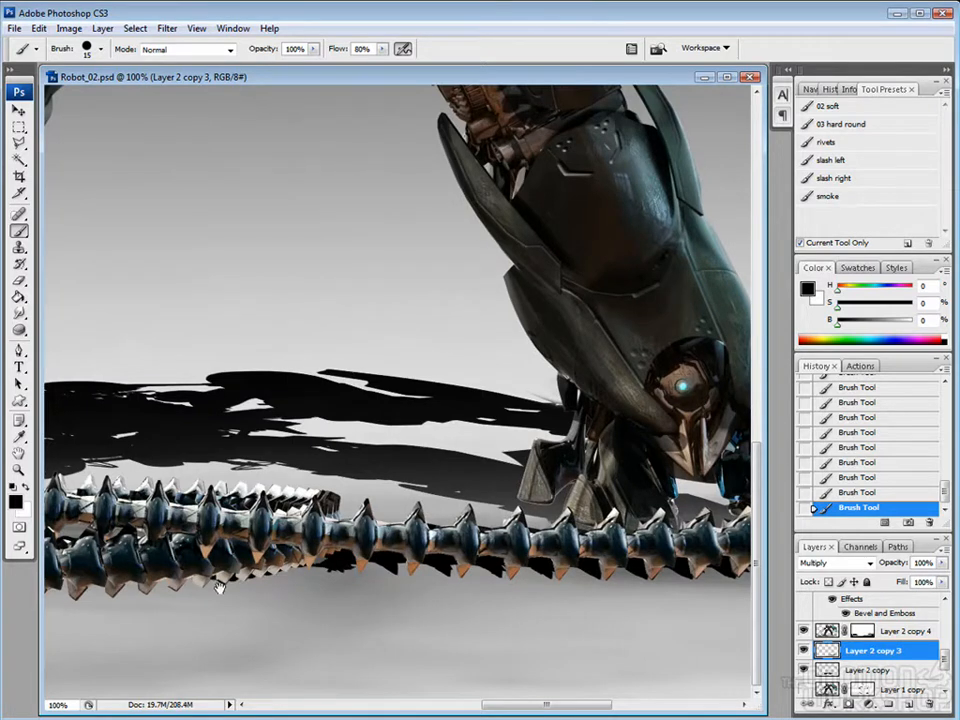
scroll(170, 435, "left", 3)
scroll(196, 439, "left", 3)
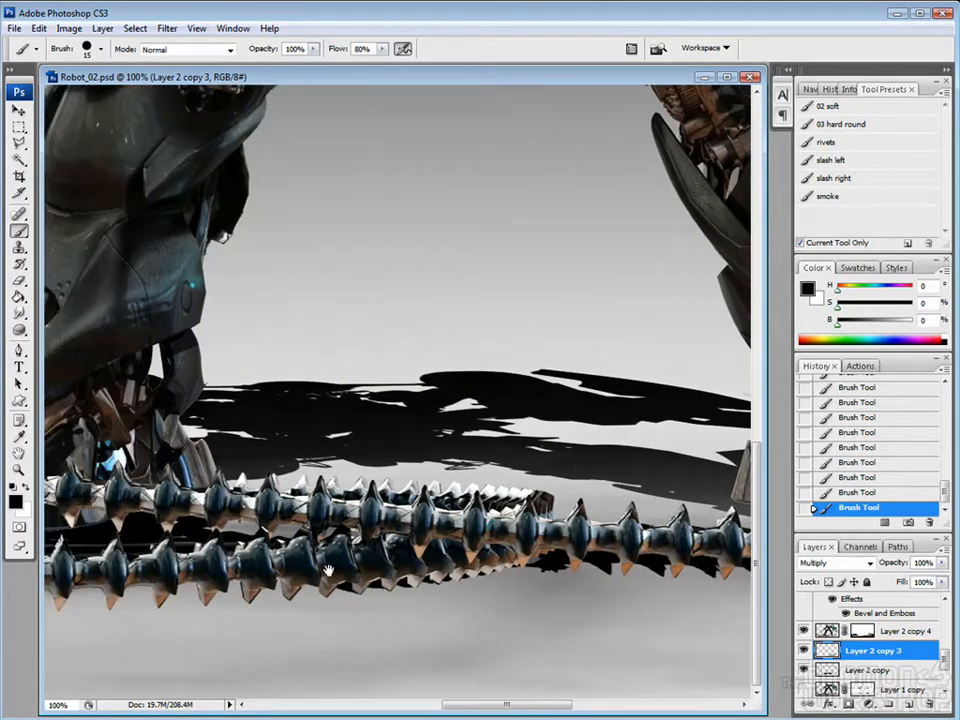
scroll(220, 445, "left", 3)
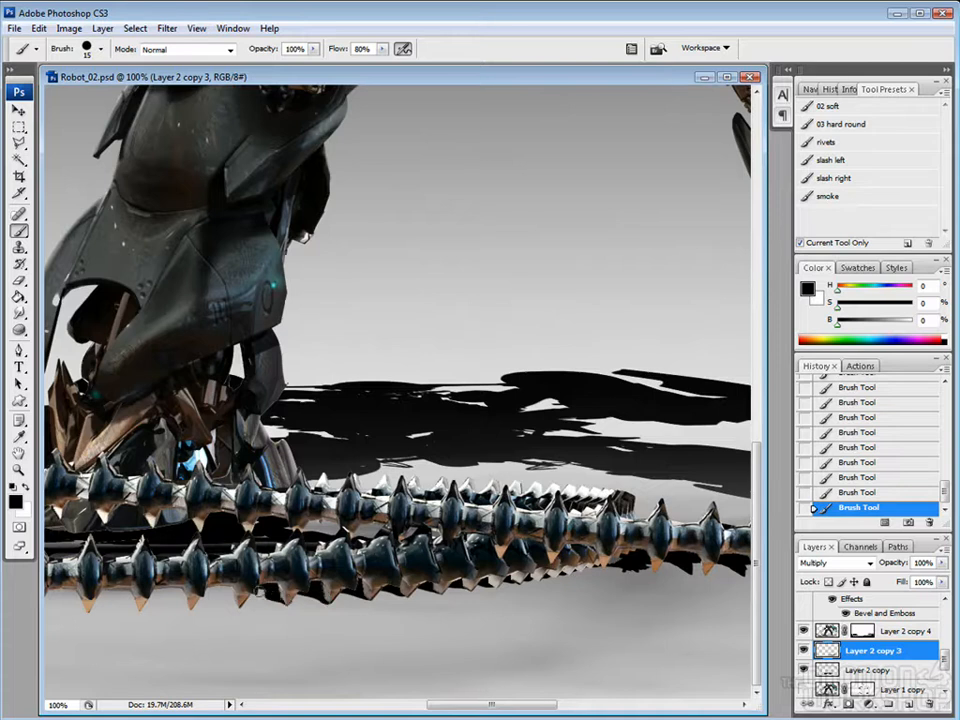
scroll(146, 437, "left", 3)
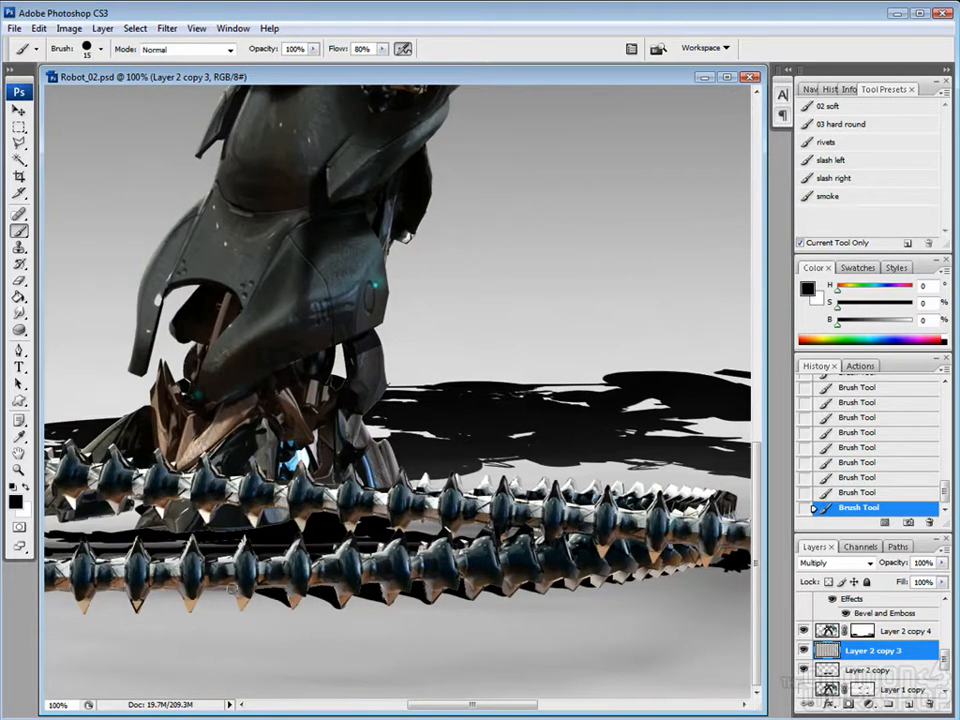
scroll(360, 440, "left", 8)
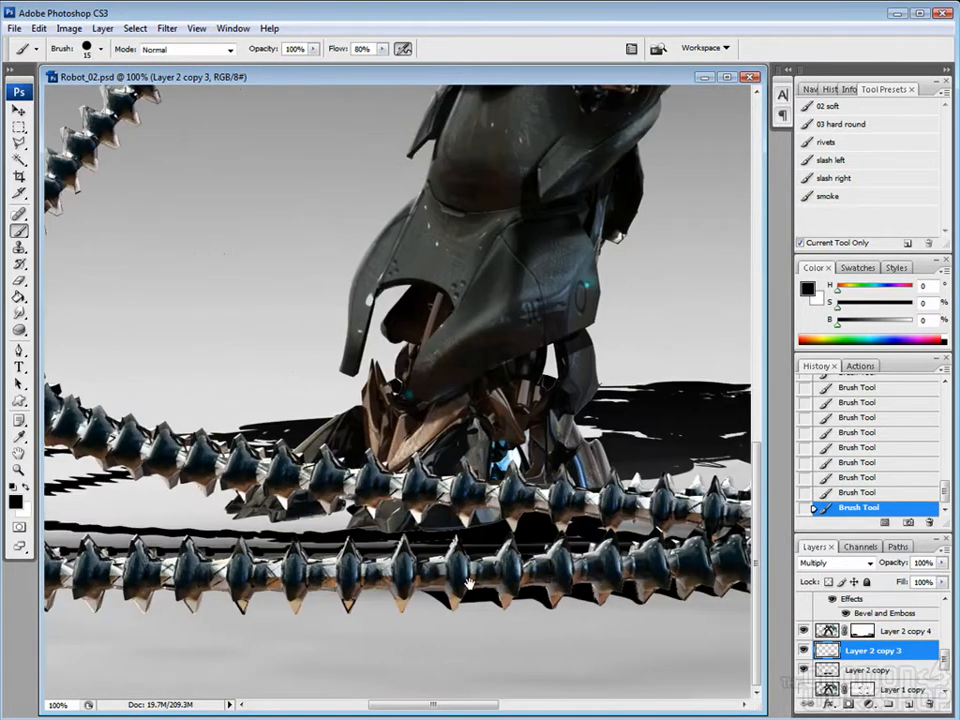
left_click_drag(387, 592, 519, 602)
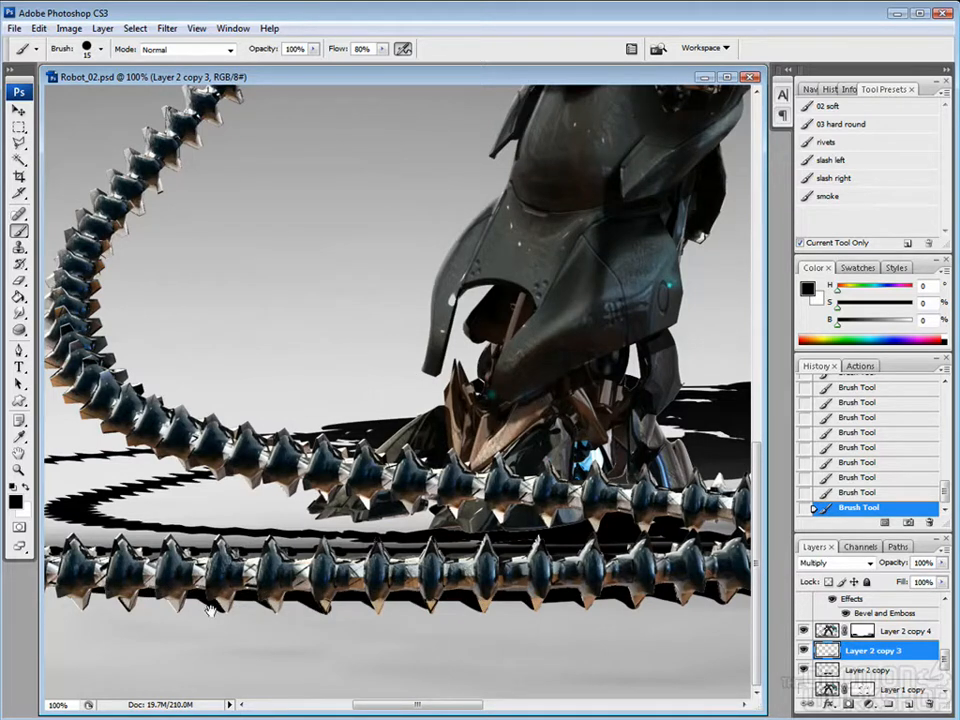
Extend the black contact shadow along the front cable's underside to the far left bend.
scroll(165, 450, "left", 4)
scroll(157, 440, "left", 3)
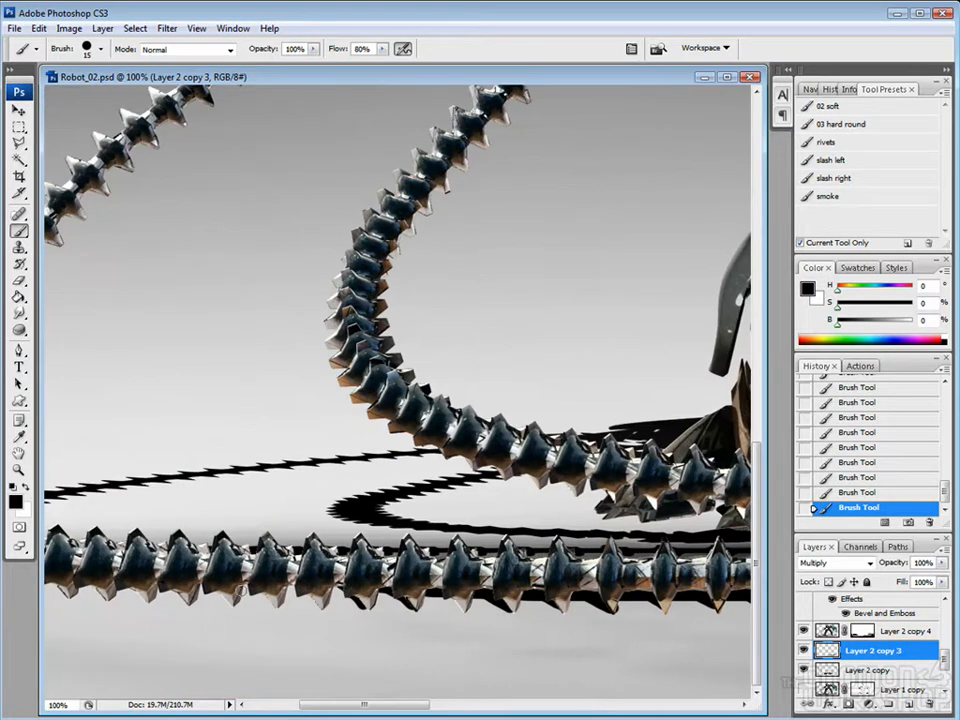
scroll(105, 433, "left", 3)
left_click_drag(261, 556, 267, 556)
mouse_move(130, 562)
left_mouse_down()
mouse_move(252, 581)
mouse_move(538, 598)
left_mouse_up()
scroll(530, 448, "right", 6)
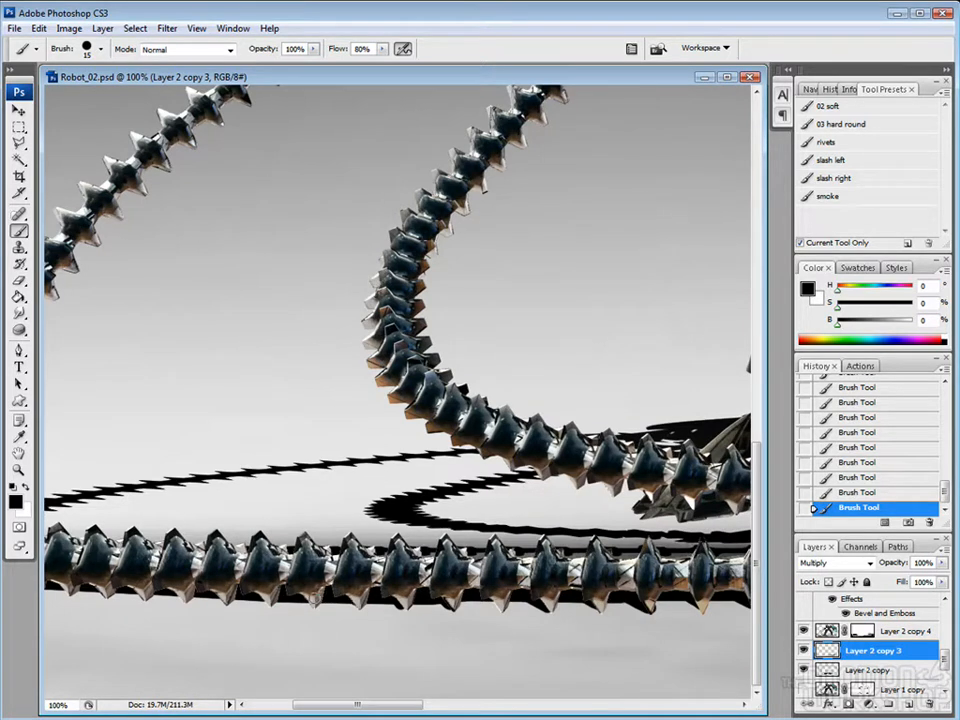
scroll(170, 450, "left", 4)
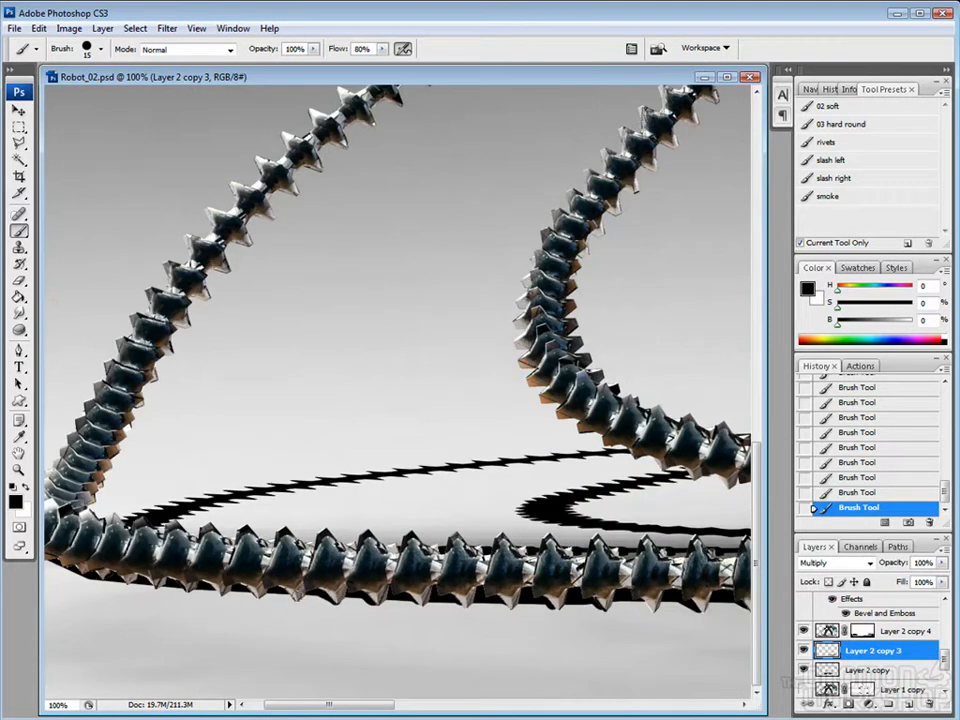
Check the whole cable shadow, lower Layer 2 copy 3's opacity, and set Layer 2 copy's opacity to 52%.
scroll(193, 568, "right", 10)
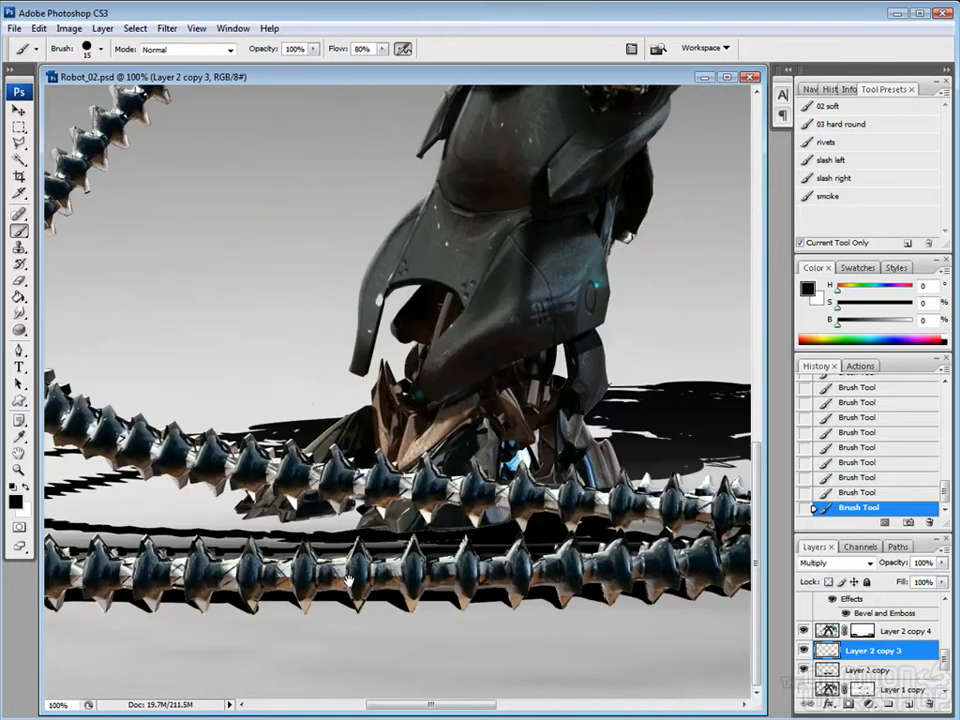
scroll(308, 396, "right", 10)
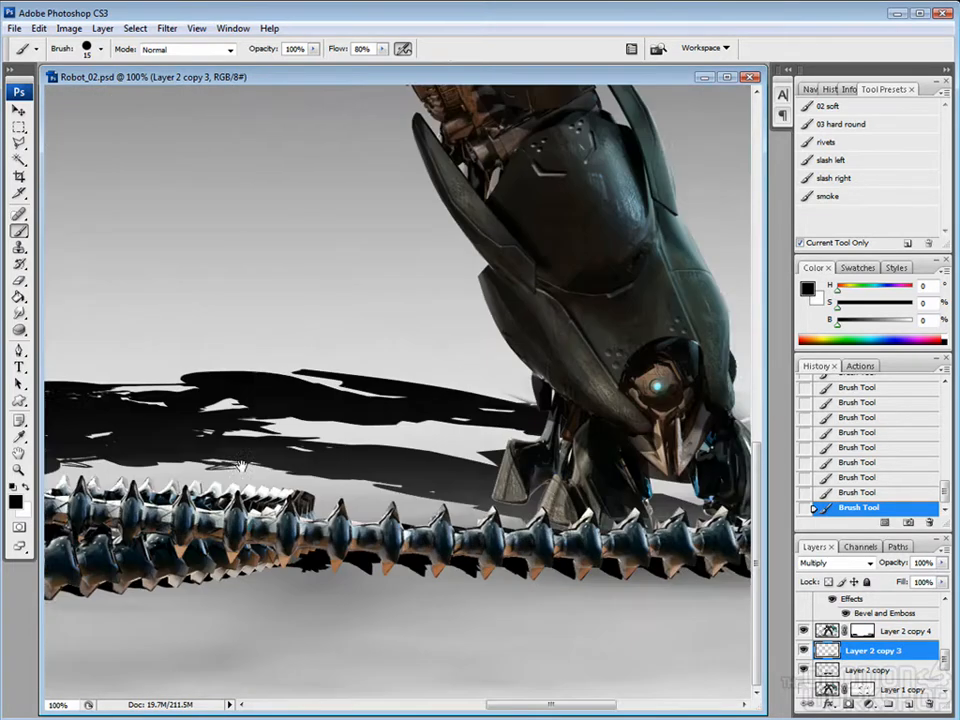
left_click_drag(483, 565, 403, 512)
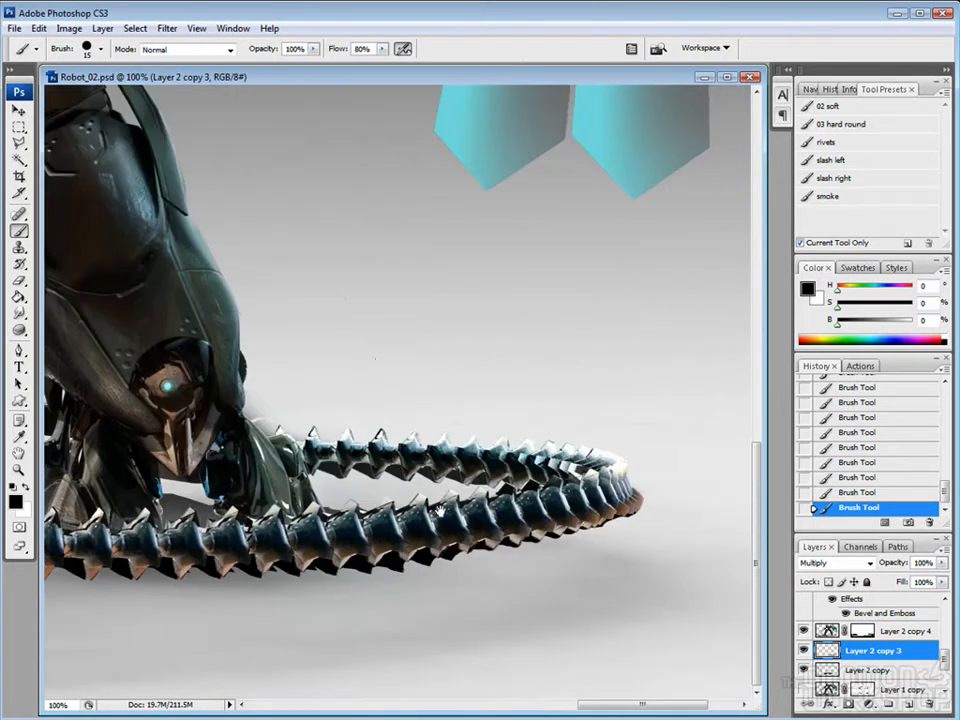
key("ctrl+minus")
key("ctrl+minus")
key("ctrl+minus")
key("ctrl+minus")
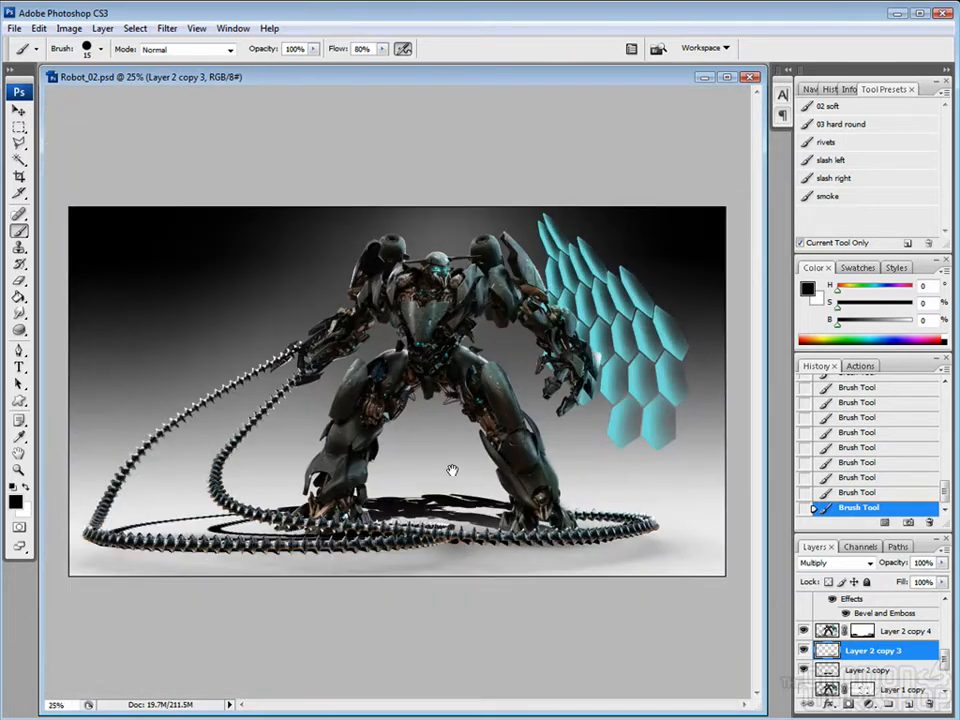
left_click_drag(942, 566, 920, 580)
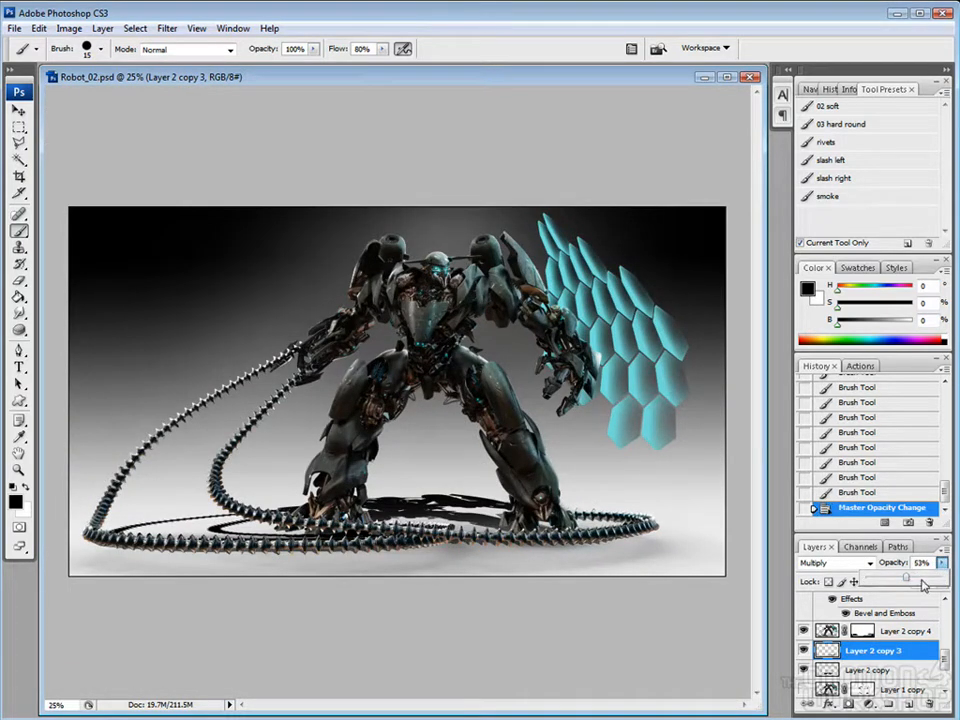
key("alt+bracketleft")
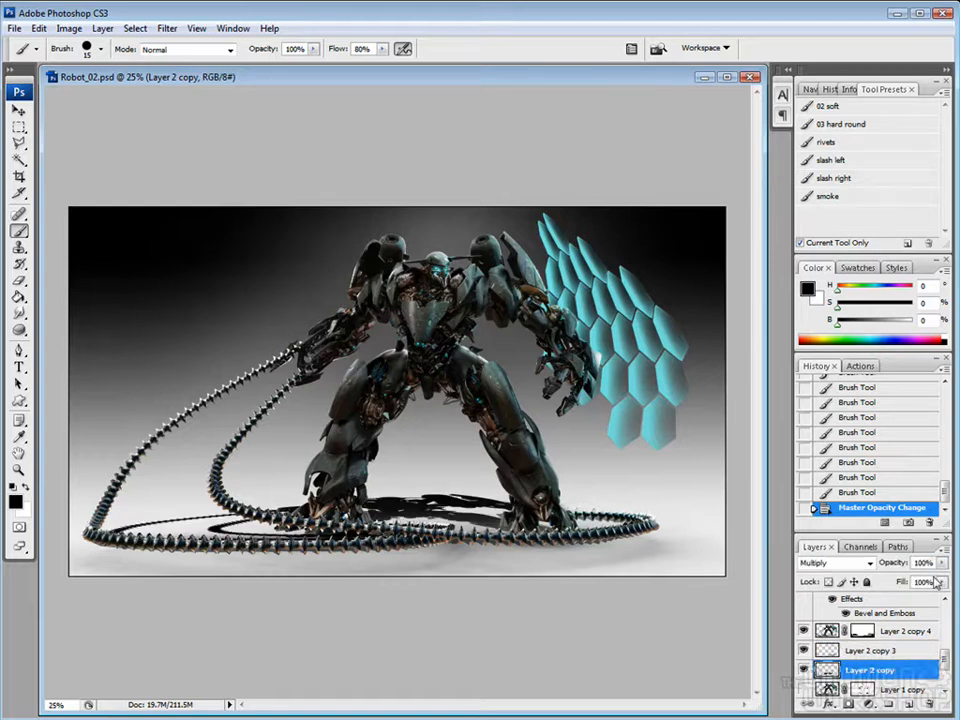
left_click_drag(941, 563, 905, 577)
Add a layer mask to Layer 2 copy and fill it with a vertical black-and-white gradient across the floor shadow.
left_click(850, 702)
key("g")
key("x")
left_click_drag(405, 496, 404, 560)
key("ctrl+z")
left_click_drag(400, 497, 398, 577)
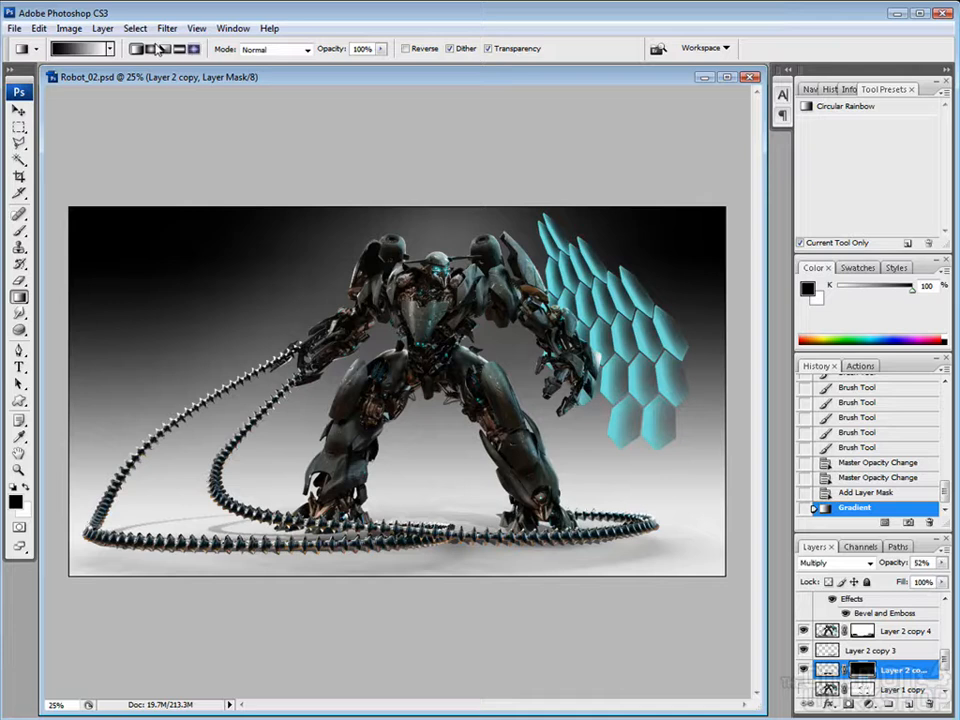
Apply a Lens Blur to Layer 2 copy using the layer mask as depth source, inverted, focal distance 33, radius 40.
left_click(167, 28)
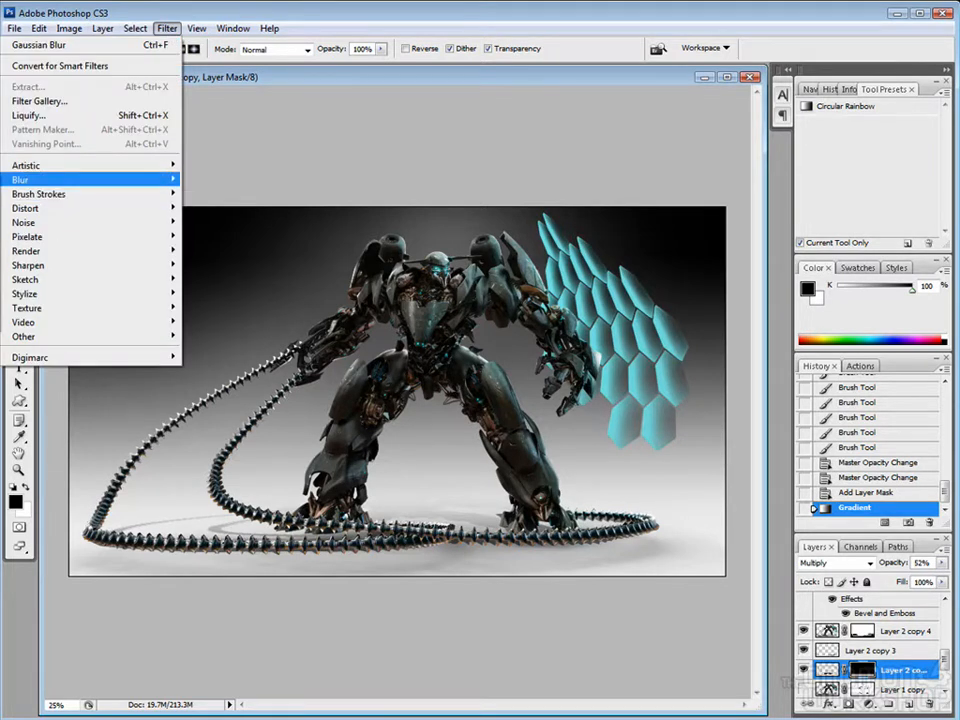
left_click(226, 237)
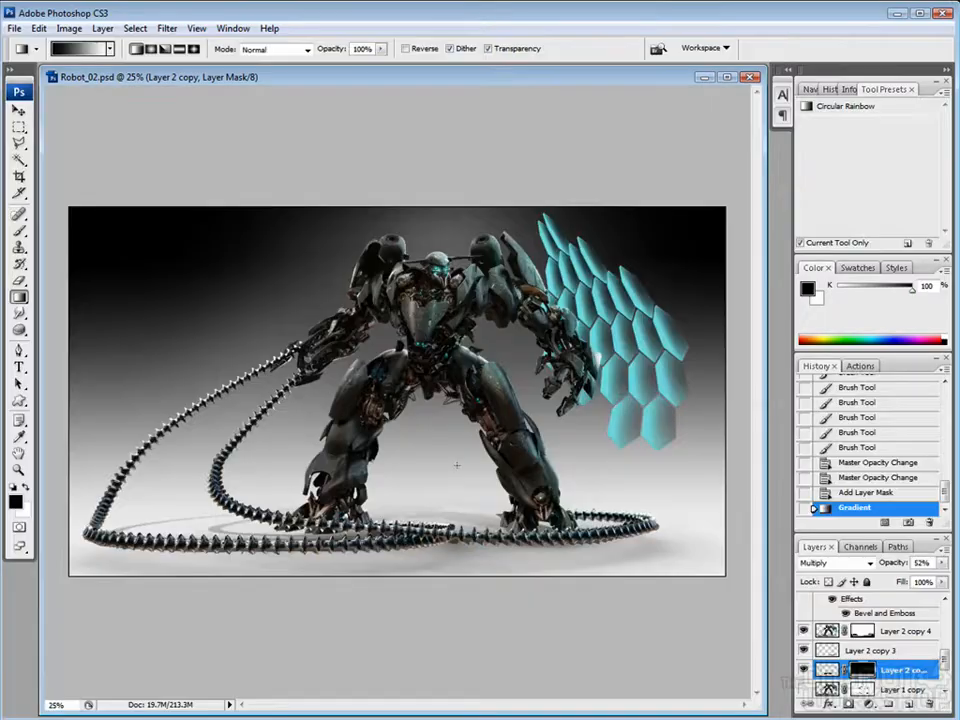
left_click(826, 671)
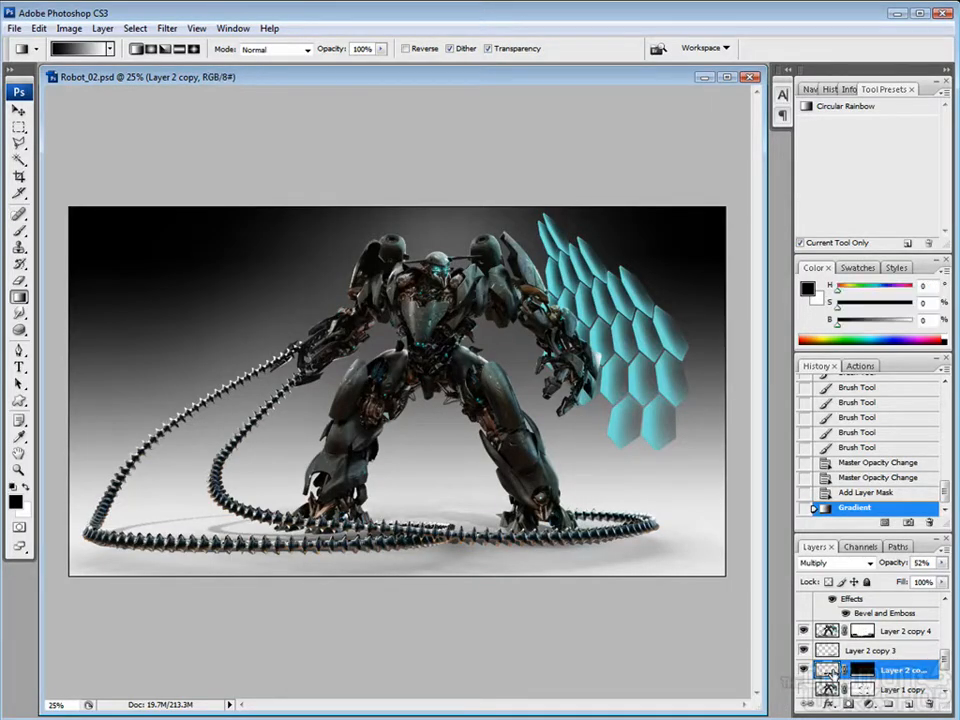
left_click(166, 28)
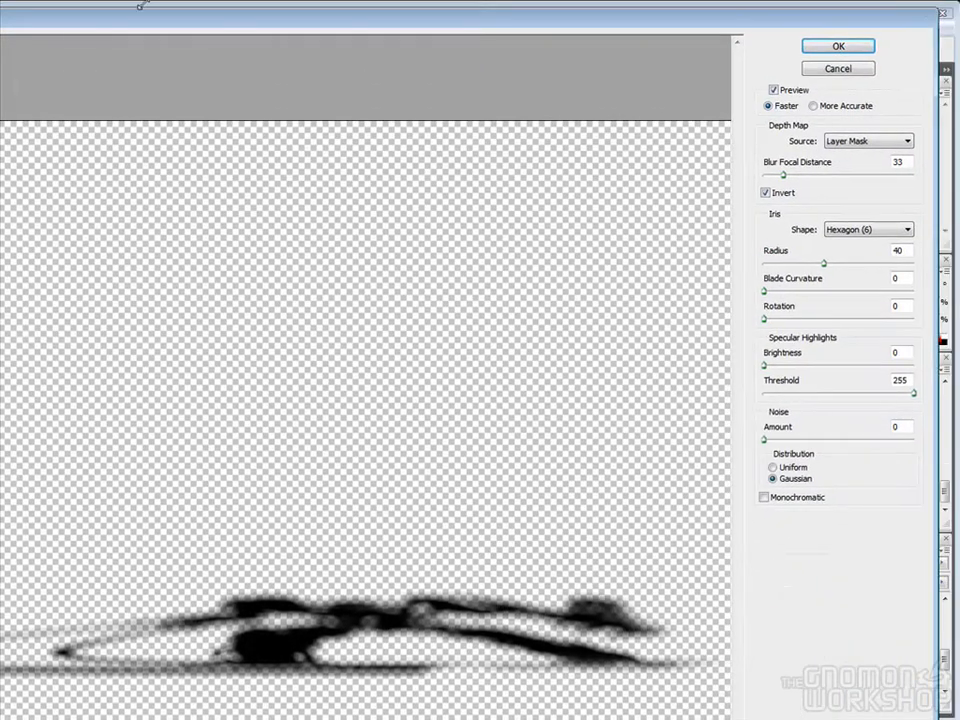
left_click_drag(0, 32, 11, 32)
left_click_drag(545, 9, 584, 47)
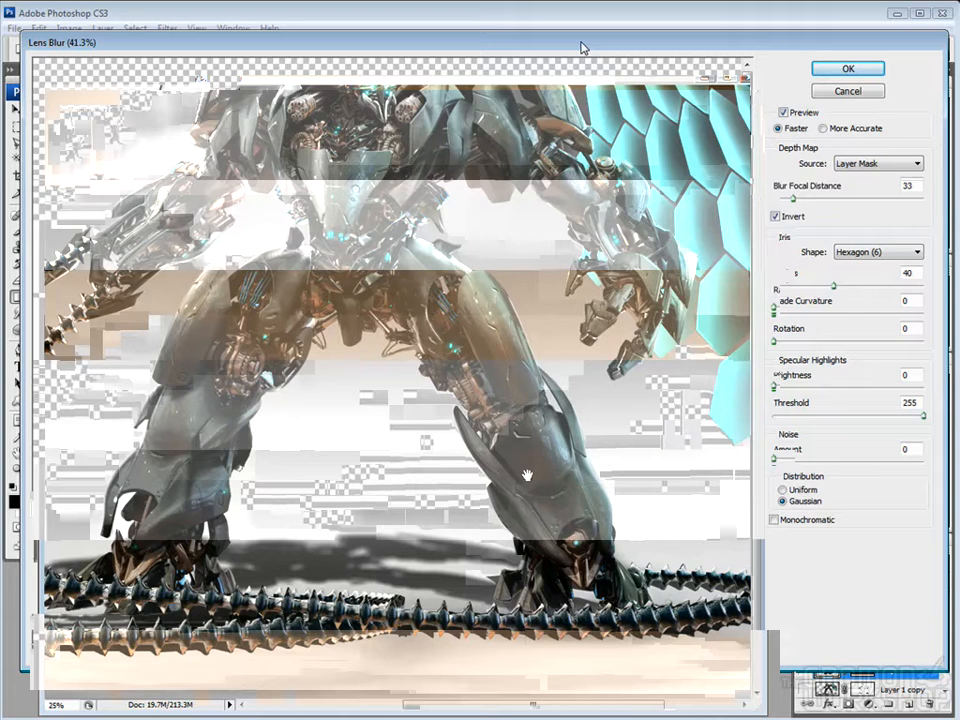
left_click_drag(527, 475, 507, 466)
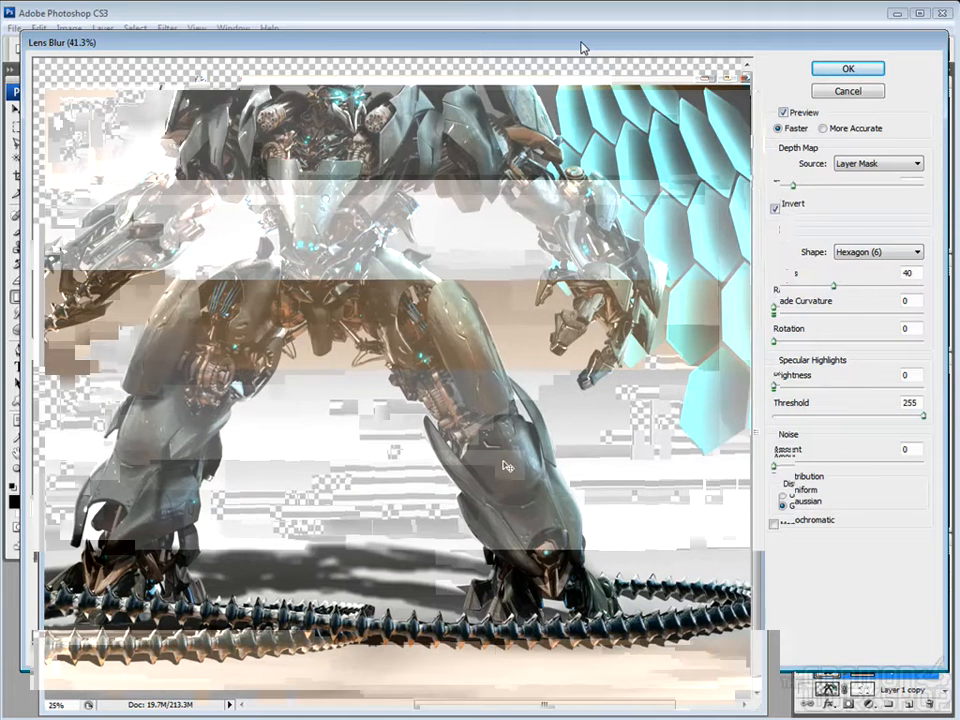
Blur the contact shadow on Layer 2 copy 3 with a Gaussian Blur of about 2.3 pixels.
left_click(166, 28)
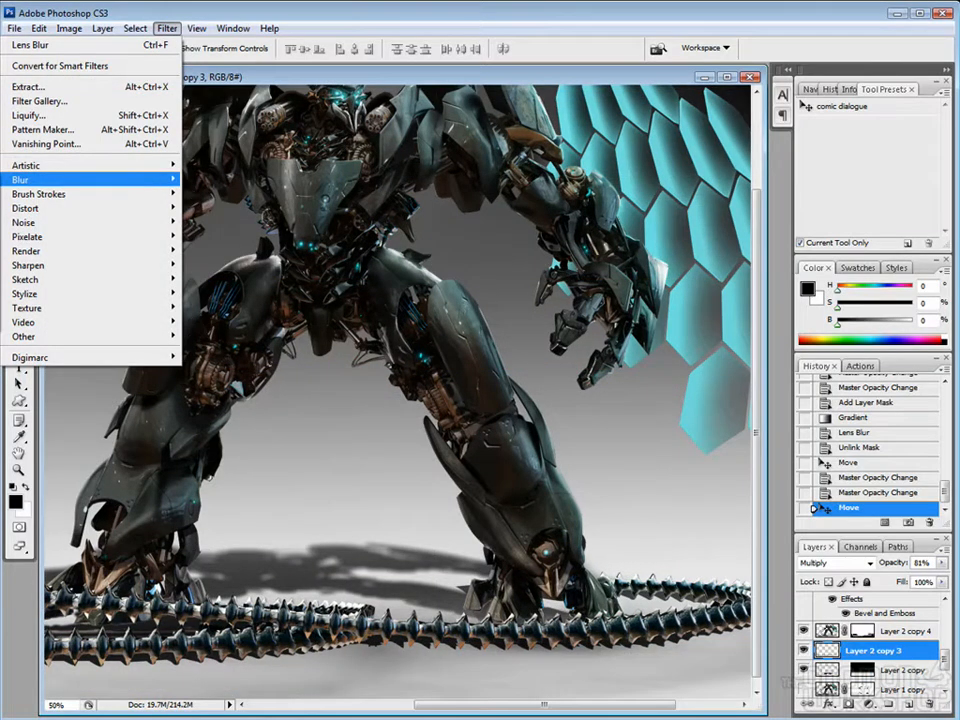
left_click(225, 236)
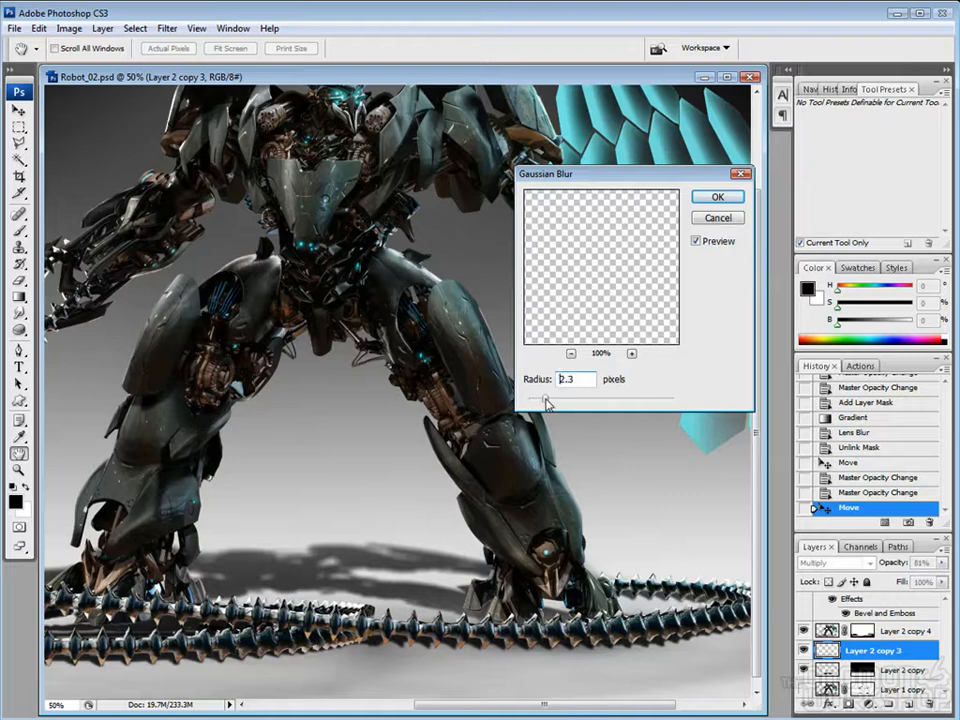
left_click(717, 197)
left_click_drag(200, 440, 465, 424)
key("ctrl+minus")
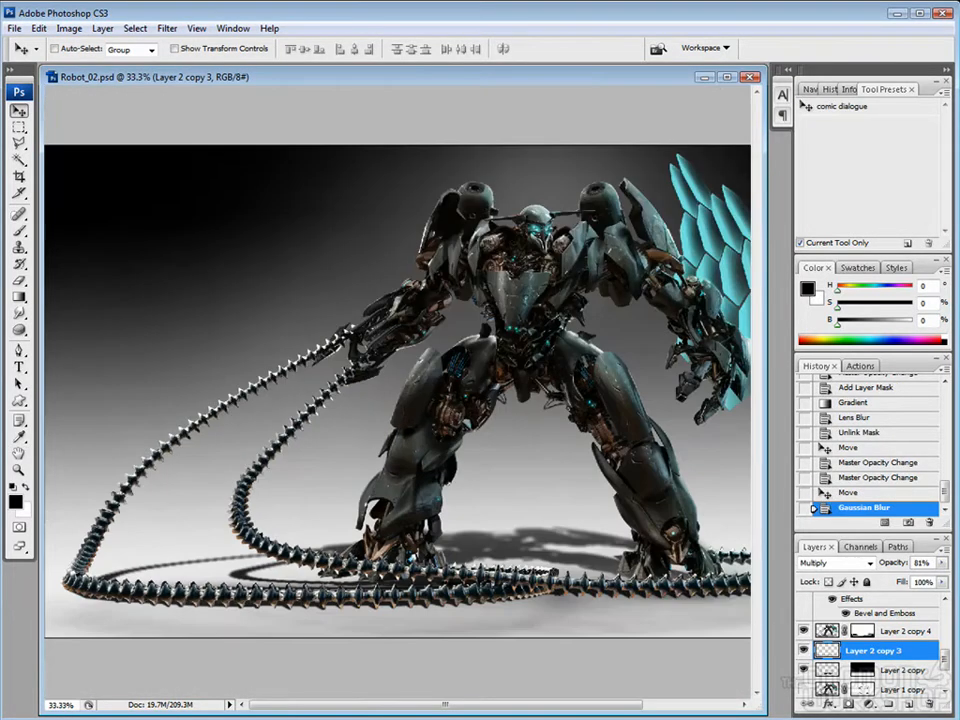
Add a layer mask to Layer 2 copy 3 and fade parts of the cable's contact shadow with a 250-pixel soft black brush at 10% flow.
key("e")
left_click(848, 704)
key("b")
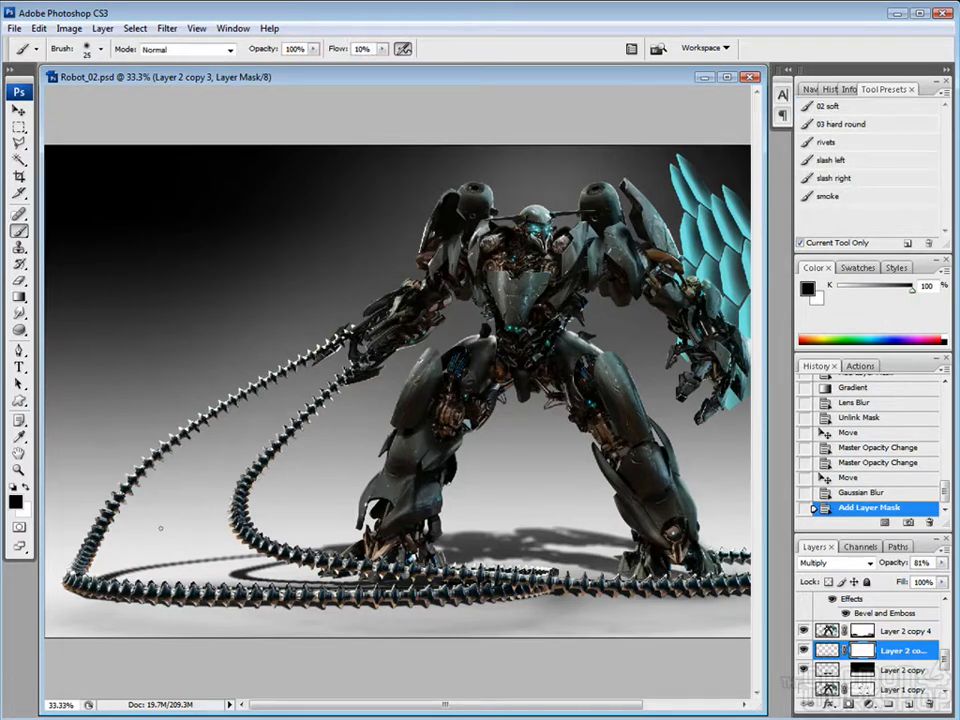
left_click(118, 606)
left_click(120, 610)
left_click(116, 608)
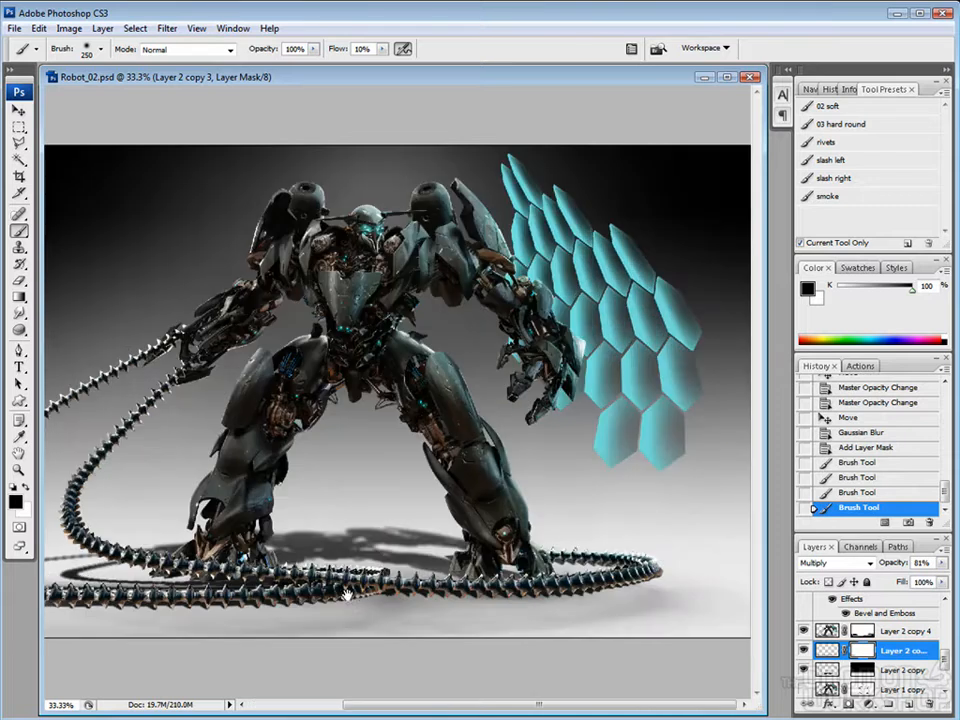
mouse_move(686, 557)
left_mouse_down()
mouse_move(600, 615)
mouse_move(602, 635)
mouse_move(632, 628)
mouse_move(595, 609)
mouse_move(318, 628)
left_mouse_up()
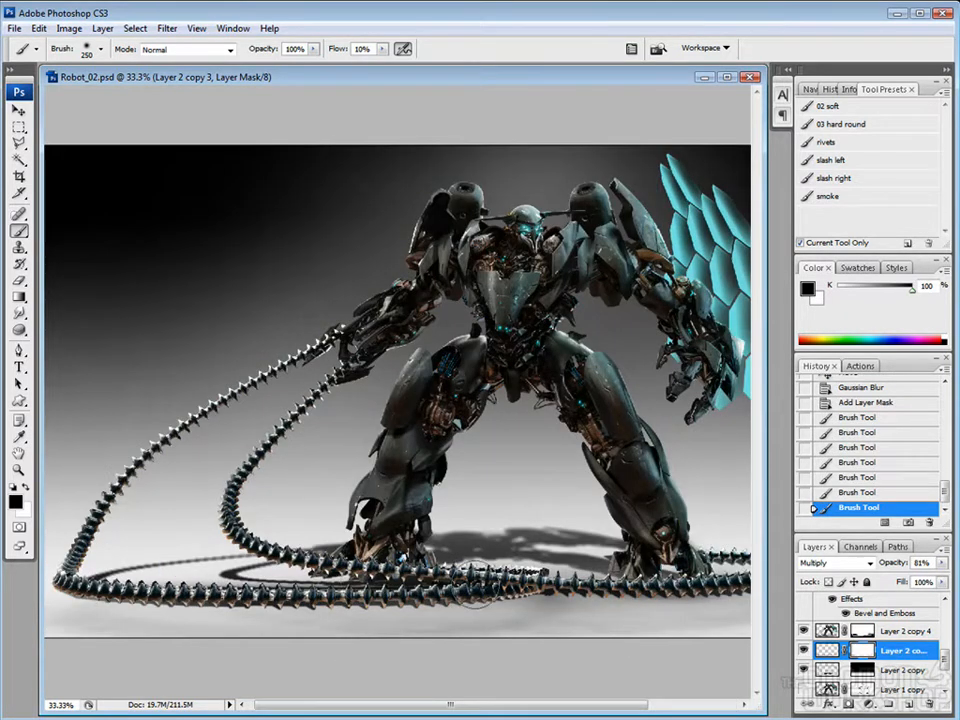
left_click_drag(470, 600, 400, 620)
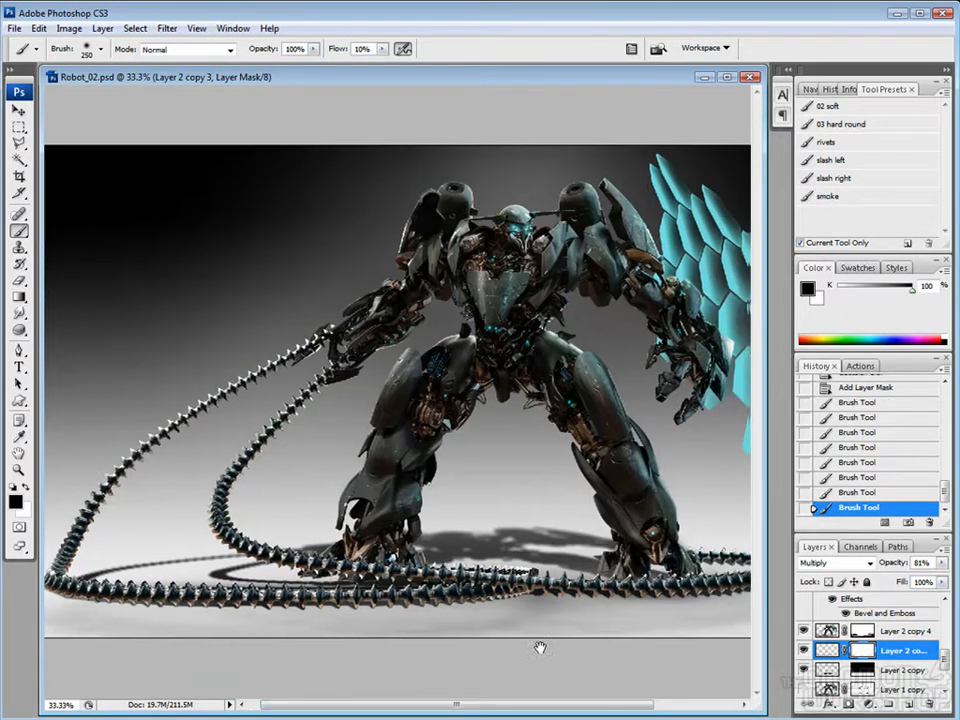
key("x")
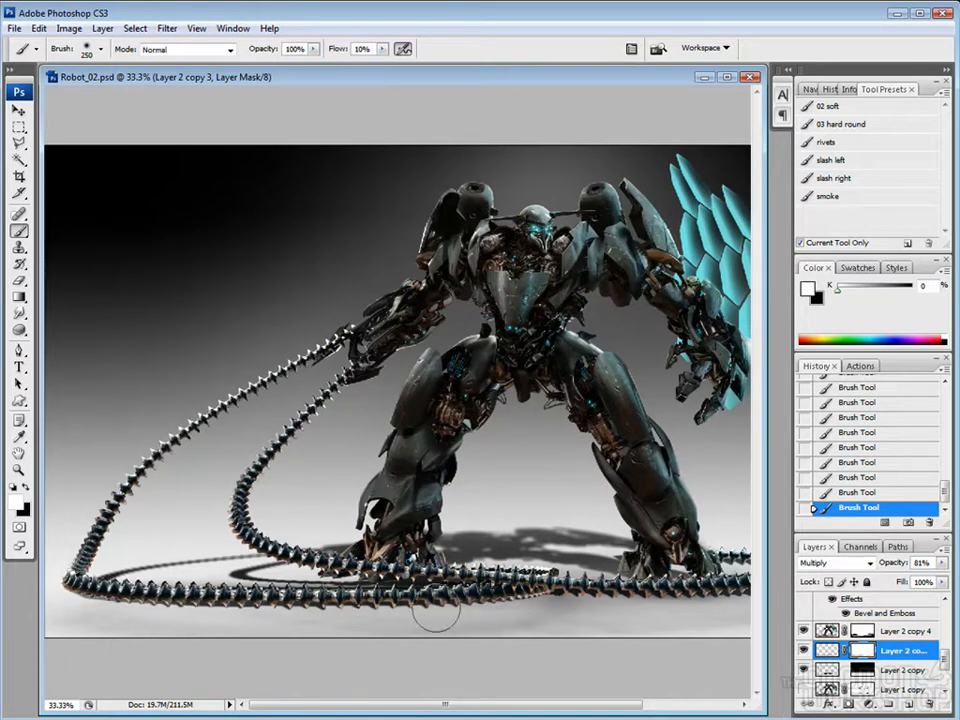
key("x")
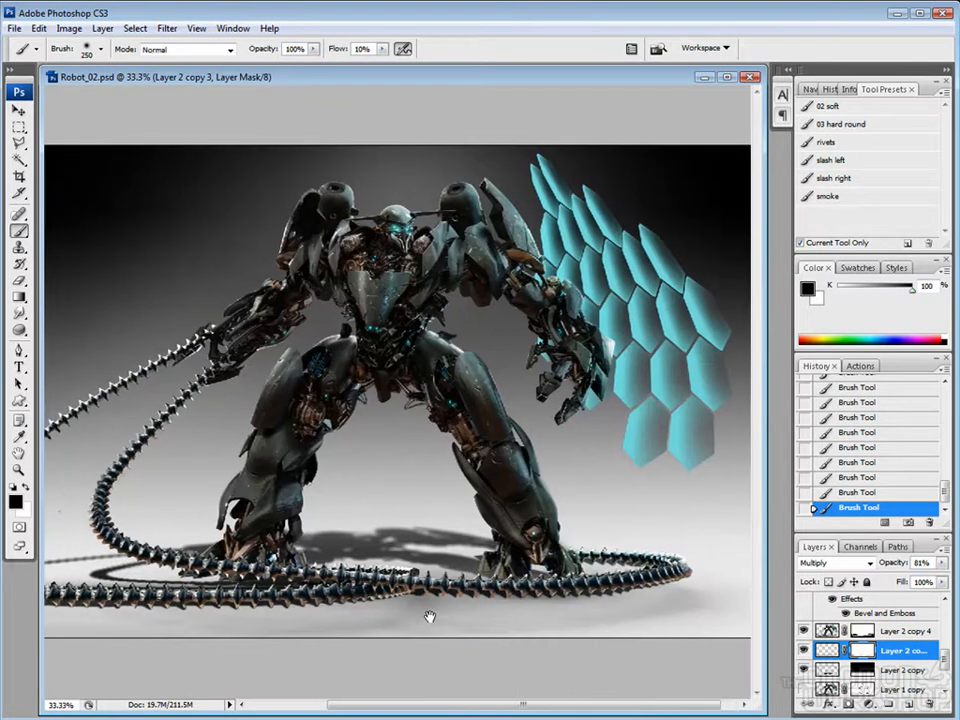
mouse_move(429, 621)
left_mouse_down()
mouse_move(512, 585)
mouse_move(592, 617)
mouse_move(585, 605)
left_mouse_up()
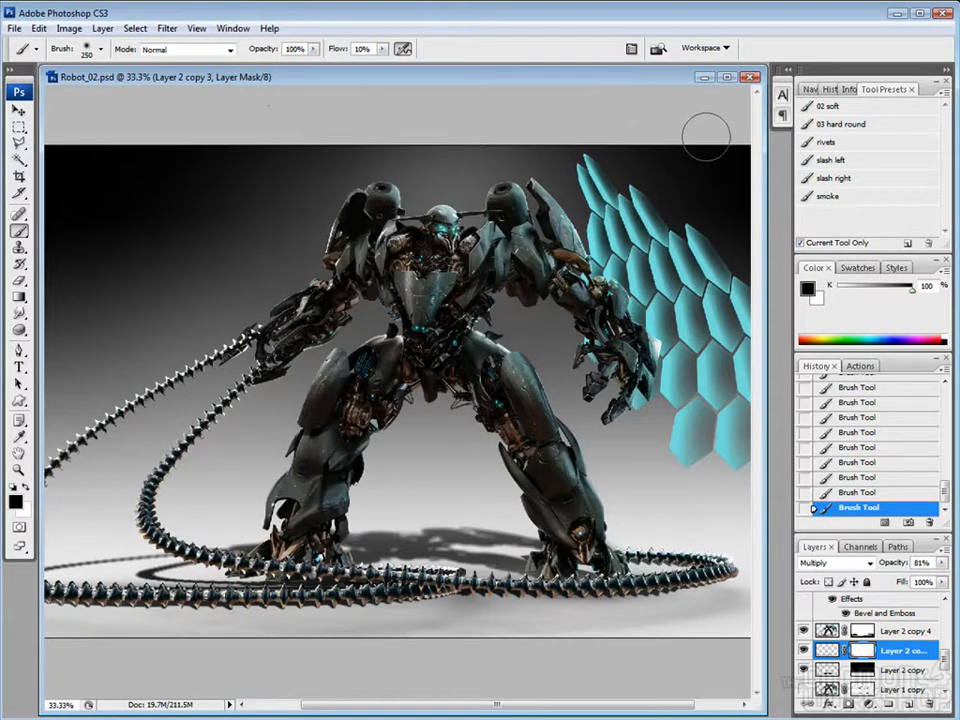
mouse_move(945, 658)
left_mouse_down()
mouse_move(946, 606)
mouse_move(946, 655)
left_mouse_up()
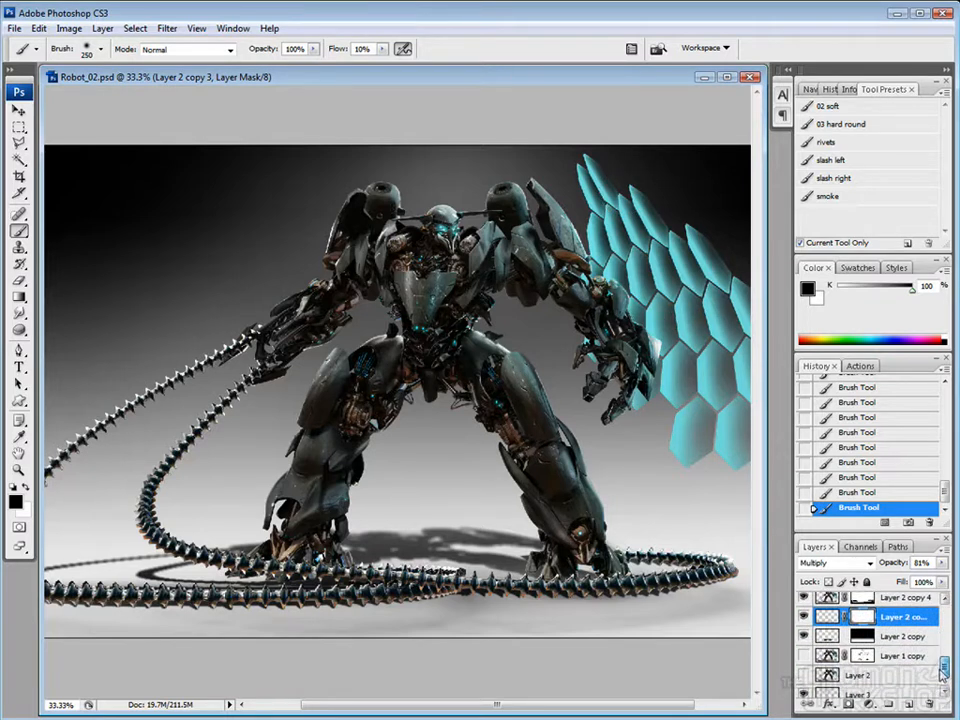
Select both cables on Layer 2 copy 4 with one Polygonal Lasso outline running from the hand, around the floor coils, and back.
left_click(828, 637)
key("l")
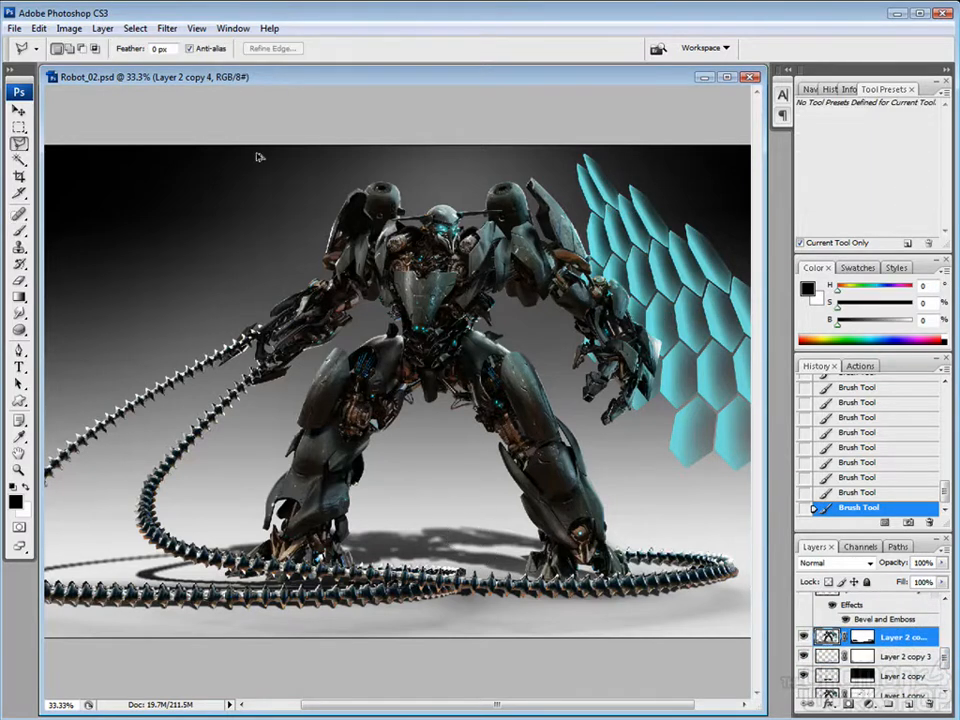
key("ctrl+plus")
key("ctrl+plus")
left_click_drag(100, 254, 307, 178)
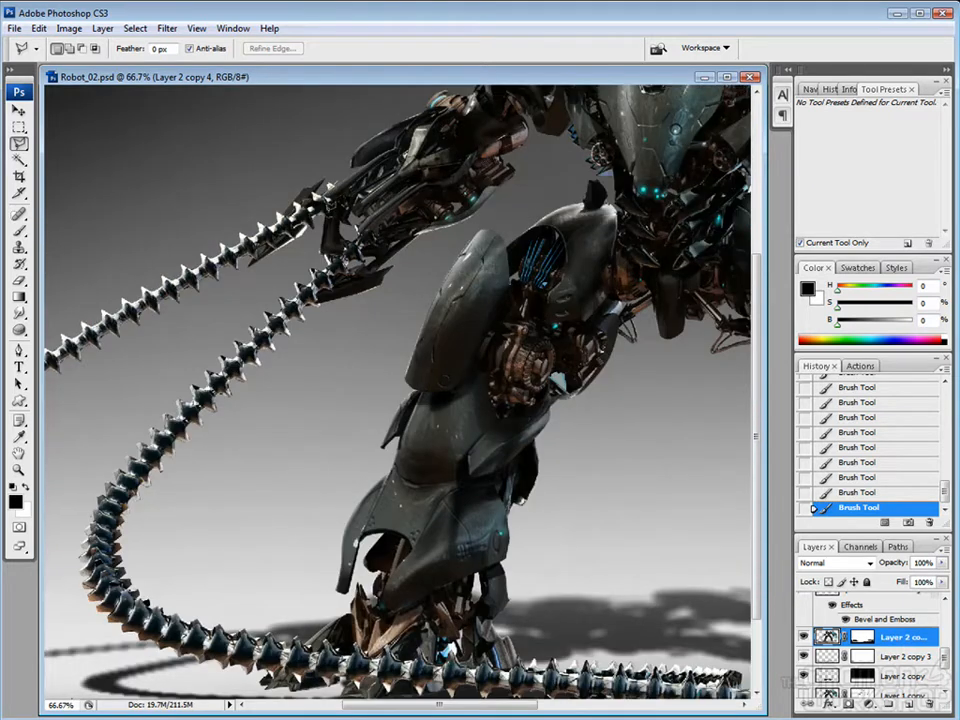
left_click(187, 512)
left_click(201, 562)
left_click(308, 641)
left_click(572, 654)
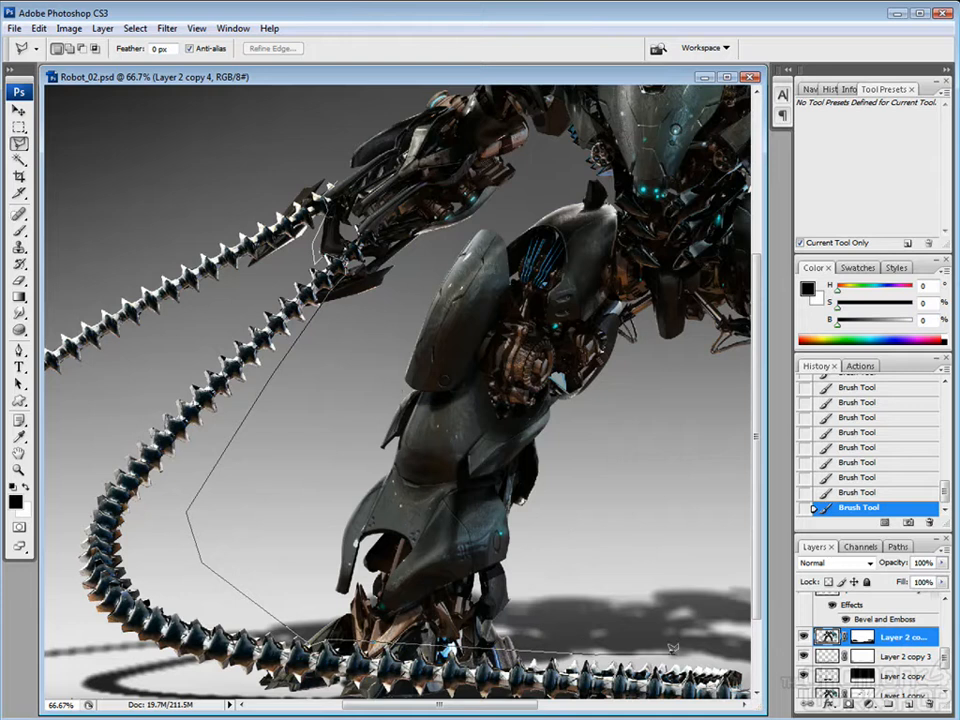
left_click_drag(672, 648, 432, 648)
left_click(592, 680)
left_click_drag(592, 680, 174, 680)
left_click(366, 672)
left_click(328, 630)
left_click(342, 609)
left_click(416, 596)
left_click(609, 659)
left_click_drag(609, 659, 609, 549)
left_click(585, 618)
left_click(84, 678)
mouse_move(84, 678)
left_mouse_down()
mouse_move(872, 678)
mouse_move(312, 671)
left_mouse_up()
left_click(111, 671)
left_click(58, 638)
left_click(77, 495)
left_click(186, 334)
left_click(283, 247)
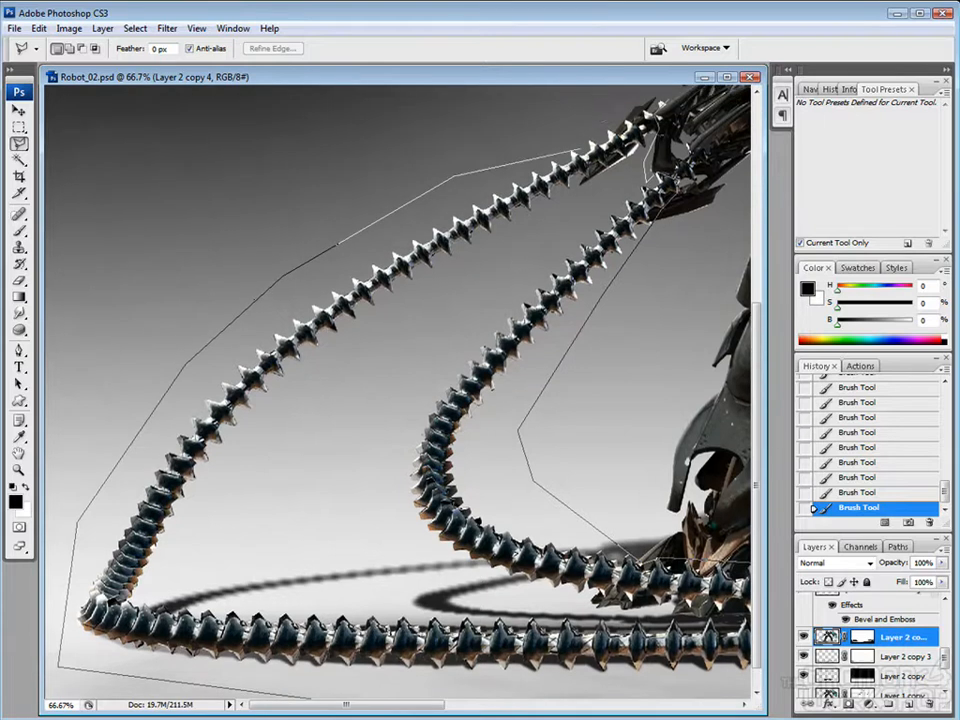
left_click(635, 114)
Try copying the selected cables to a new layer and darkening them to brightness -85 and contrast -50.
key("ctrl+j")
key("alt+i")
key("a")
key("c")
left_click(651, 213)
left_click(709, 259)
left_click_drag(707, 264, 688, 256)
left_click_drag(650, 211, 636, 212)
left_click_drag(679, 252, 676, 214)
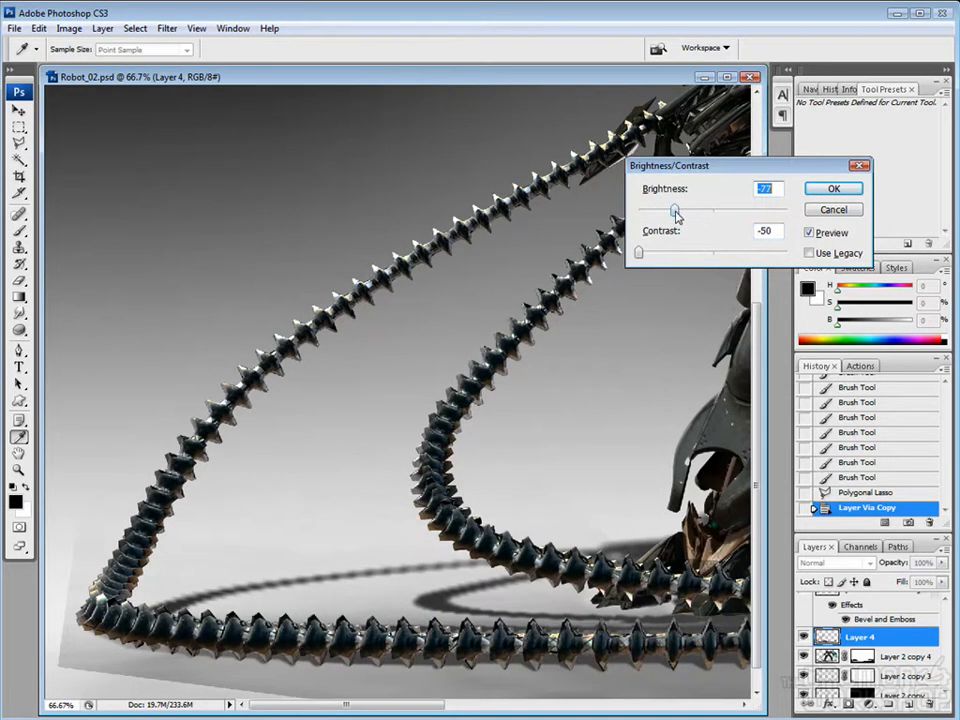
key("ctrl+minus")
key("ctrl+minus")
left_click_drag(443, 441, 480, 508)
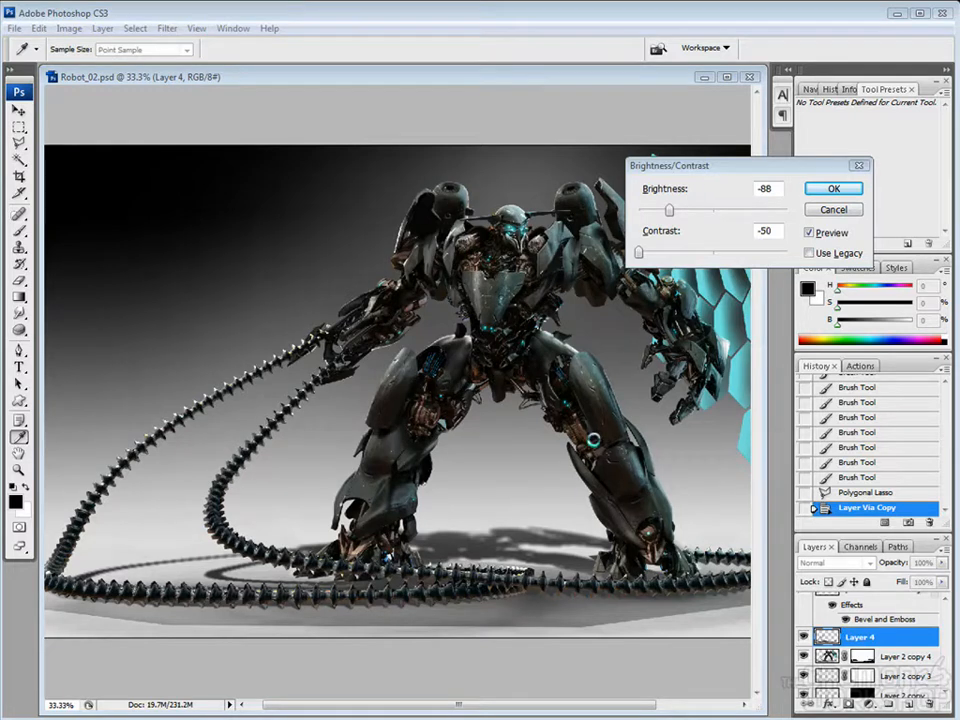
left_click_drag(656, 211, 673, 220)
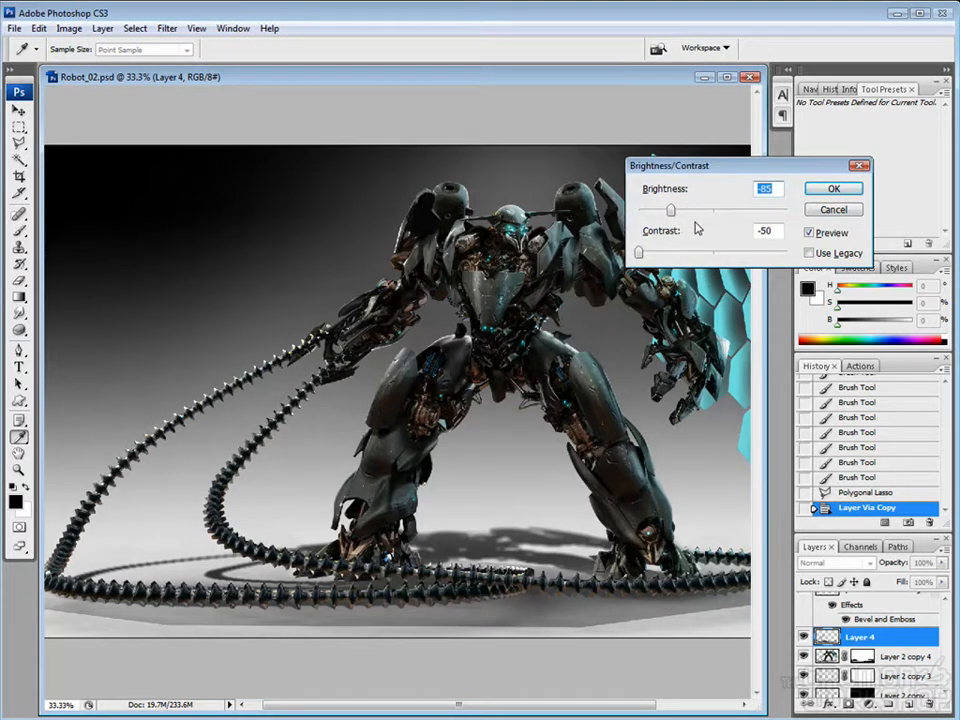
left_click(836, 211)
key("ctrl+z")
scroll(549, 461, "left", 1)
left_click(136, 561)
left_click(137, 462)
left_click(77, 462)
left_click(41, 534)
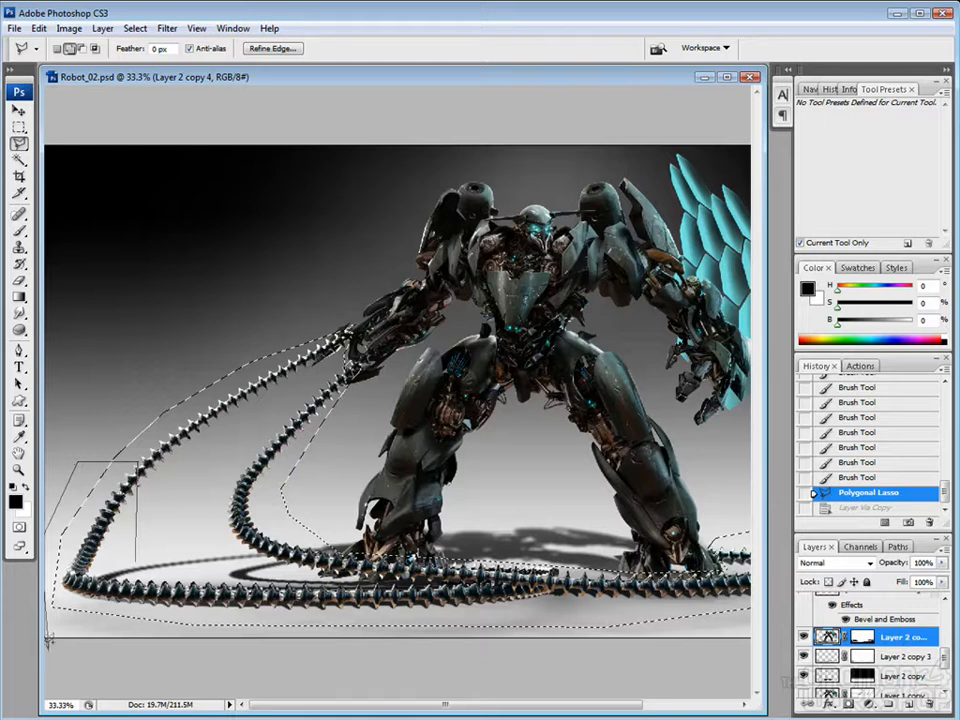
key("Escape")
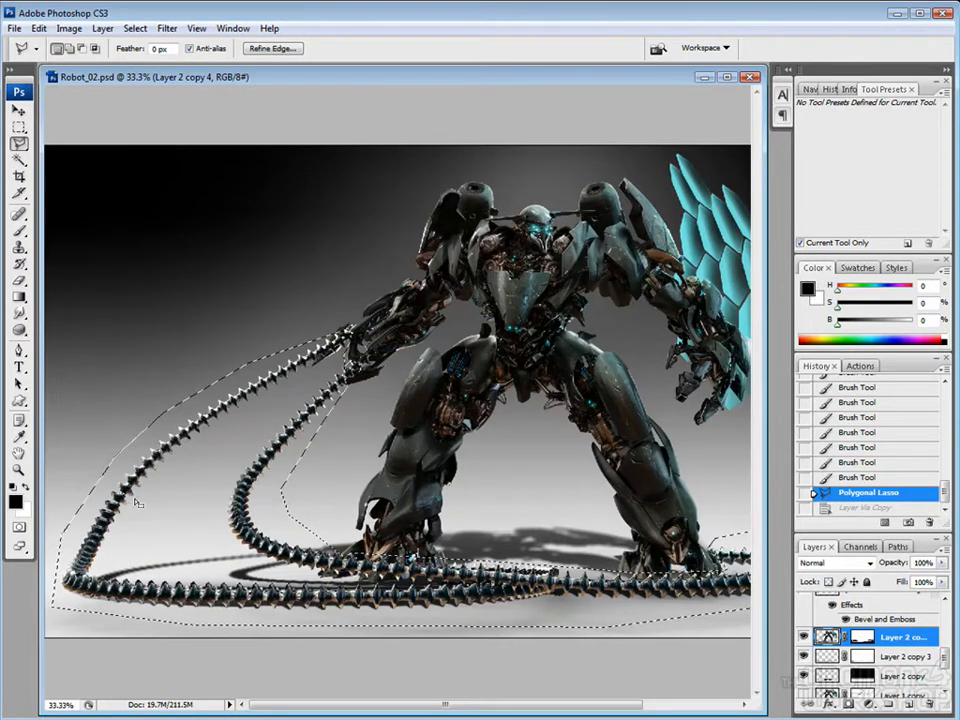
Add the feet and the floor area around the cables to the selection with a second Polygonal Lasso outline.
left_click(44, 637)
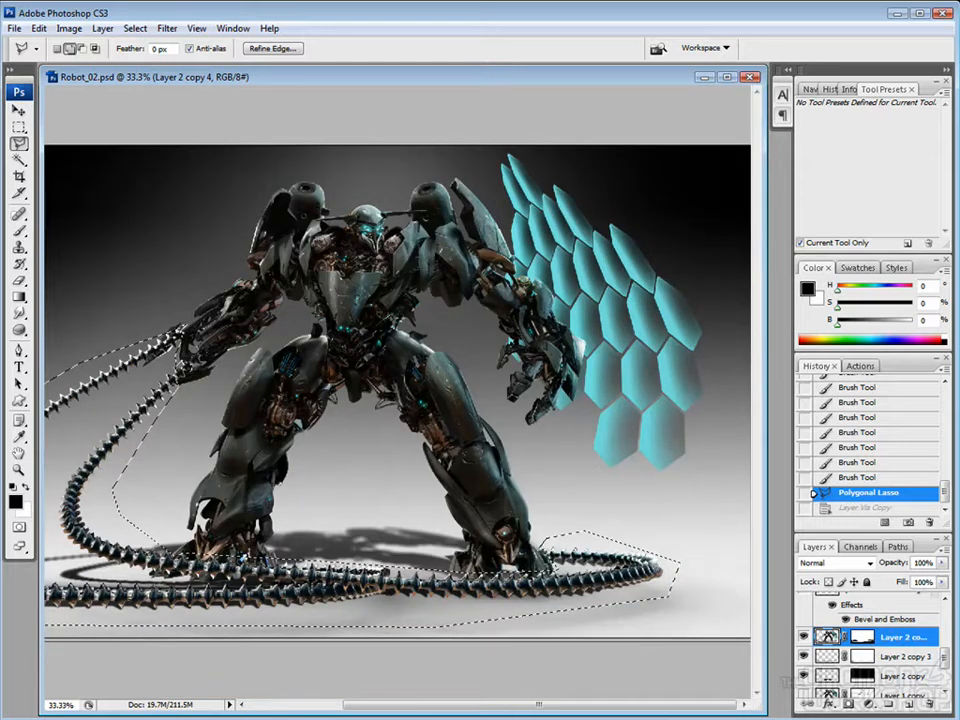
left_click(605, 517)
left_click(548, 563)
left_click(440, 572)
left_click(288, 530)
double_click(131, 557)
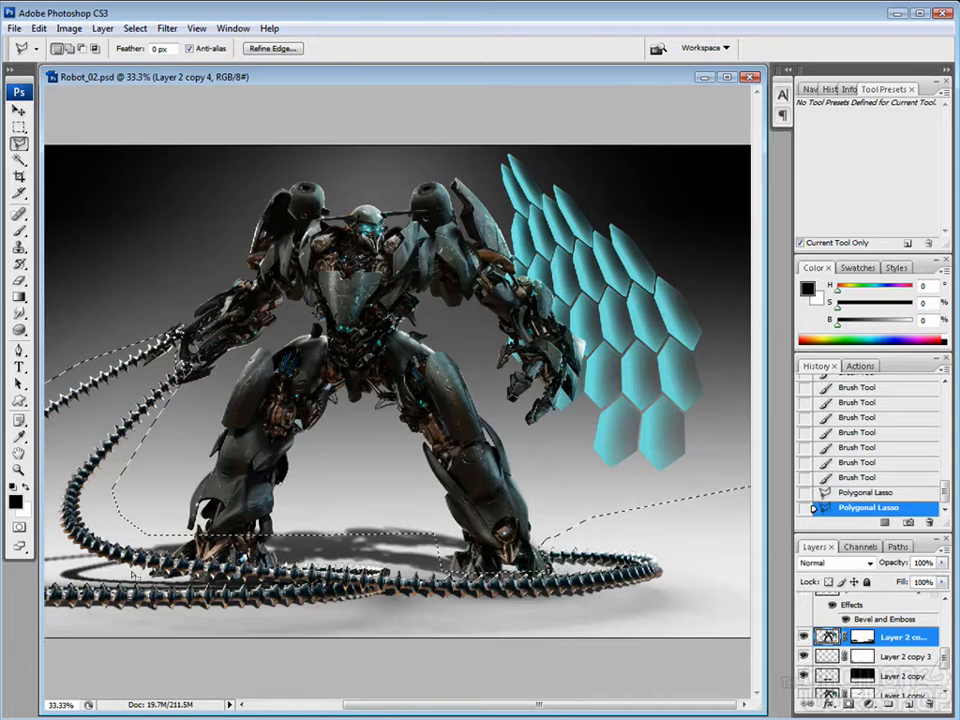
Try applying Layer 2 copy 4's mask, copying the selected area to a new layer, and lowering its lightness to -91.
key("ctrl+j")
key("ctrl+z")
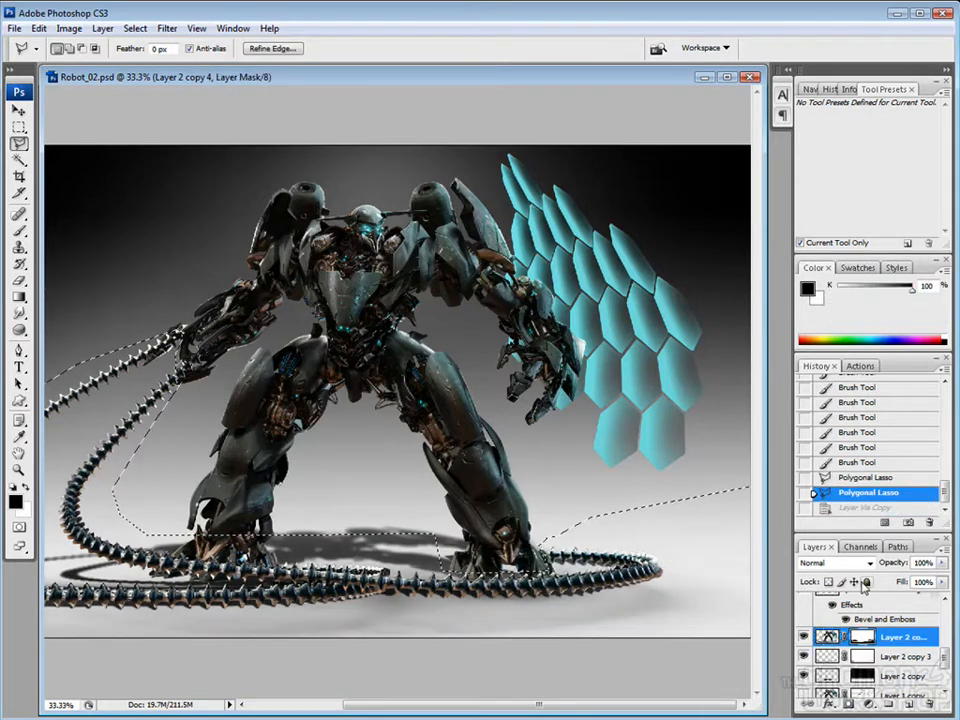
right_click(862, 638)
left_click(905, 692)
key("ctrl+j")
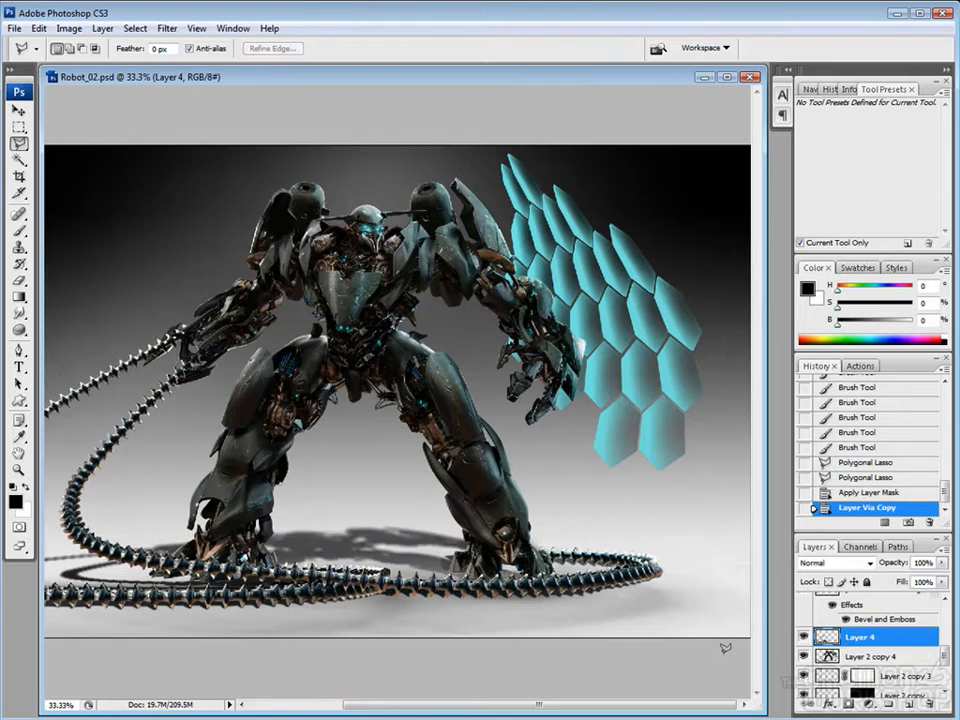
key("ctrl+u")
left_click_drag(759, 298, 693, 303)
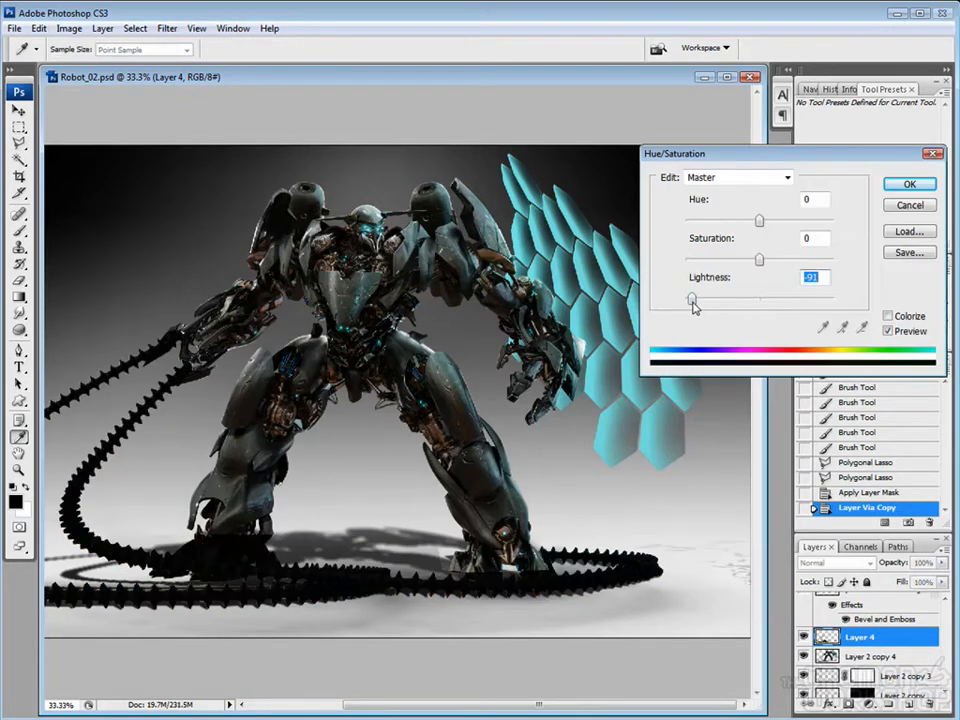
key("Escape")
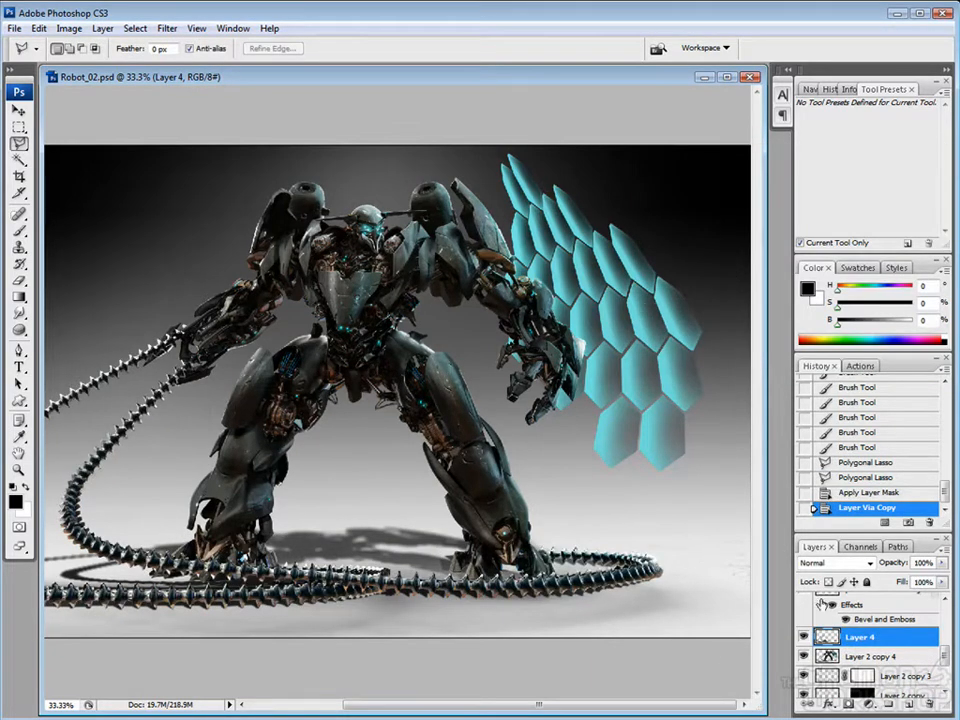
key("ctrl+alt+z")
key("ctrl+alt+z")
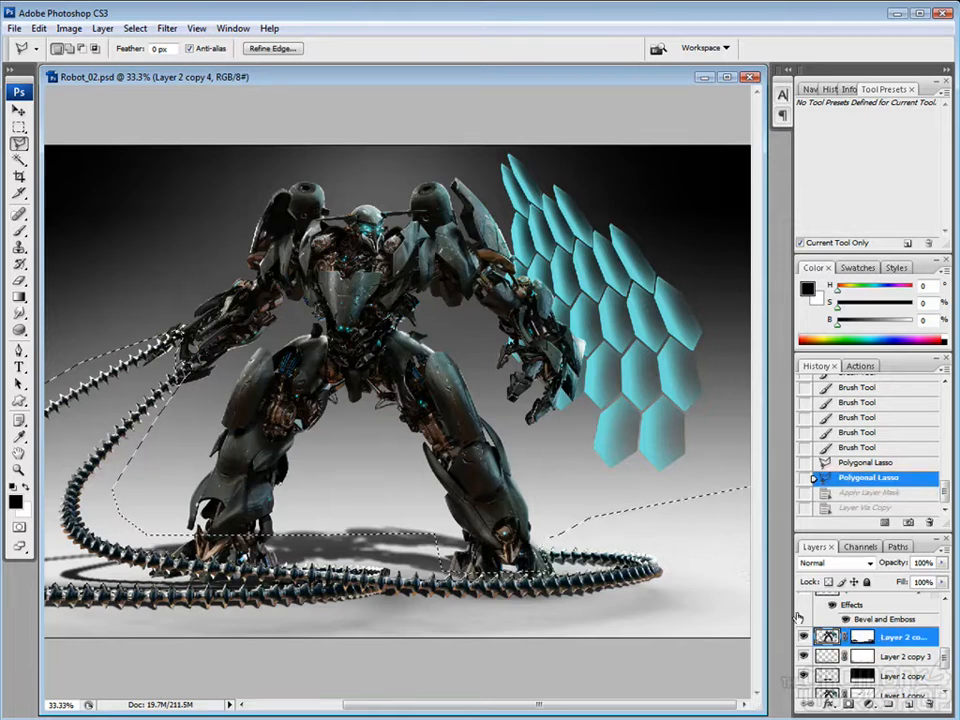
Try darkening a new-layer copy of the selected cable area to brightness -150 and contrast -50, then revert to the lasso selection.
key("ctrl+j")
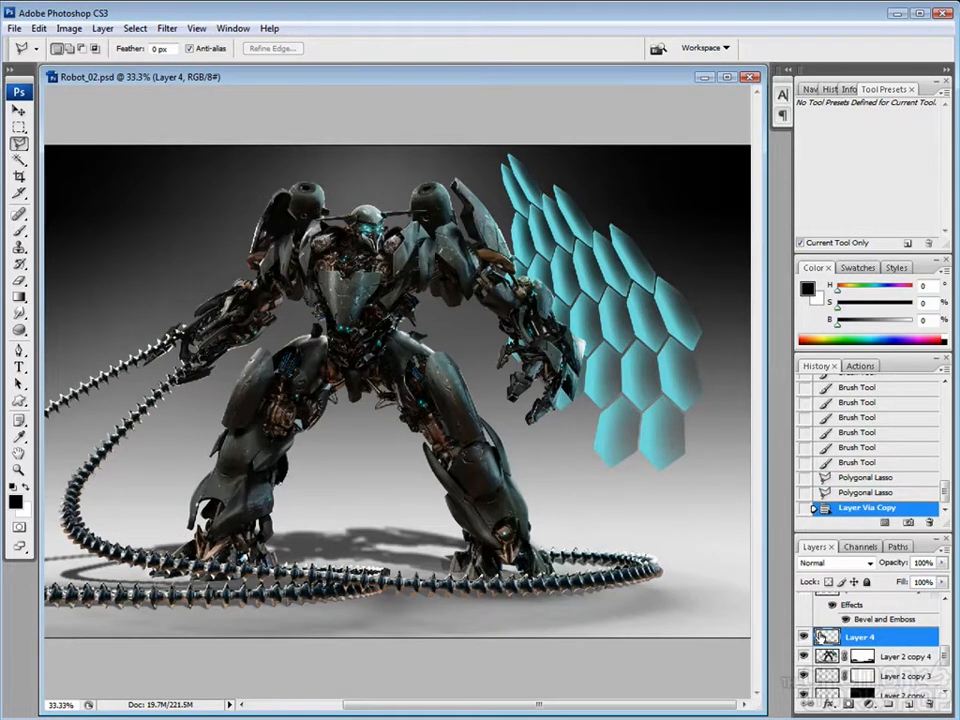
left_click_drag(477, 527, 647, 525)
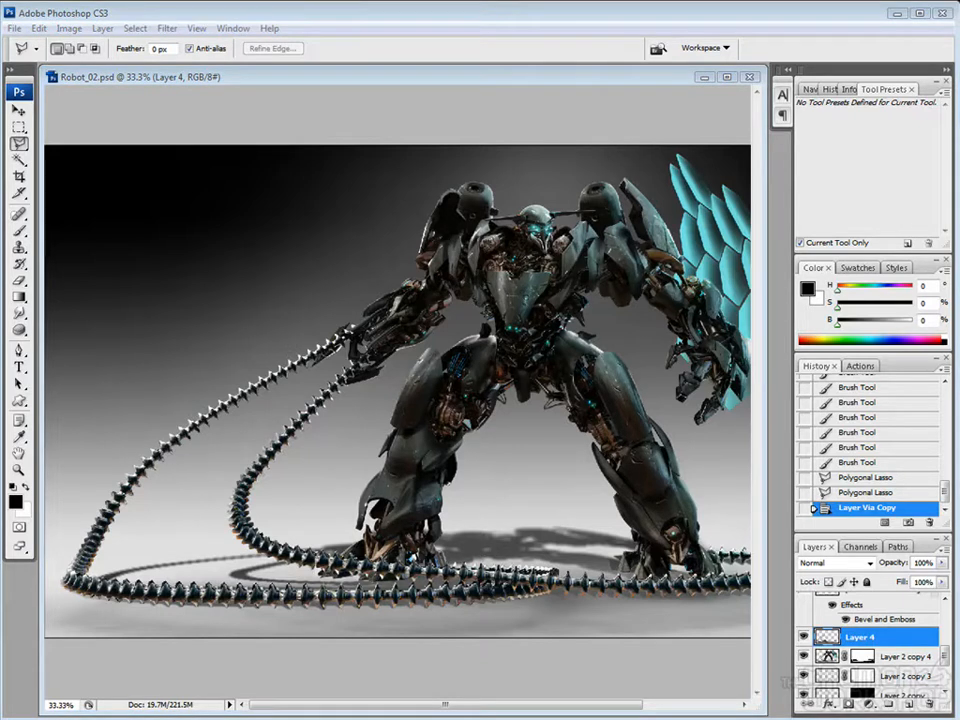
left_click(608, 77)
left_click(69, 28)
mouse_move(42, 64)
left_click(145, 150)
left_click_drag(713, 253, 767, 253)
left_click_drag(713, 211, 635, 218)
left_click_drag(767, 253, 638, 253)
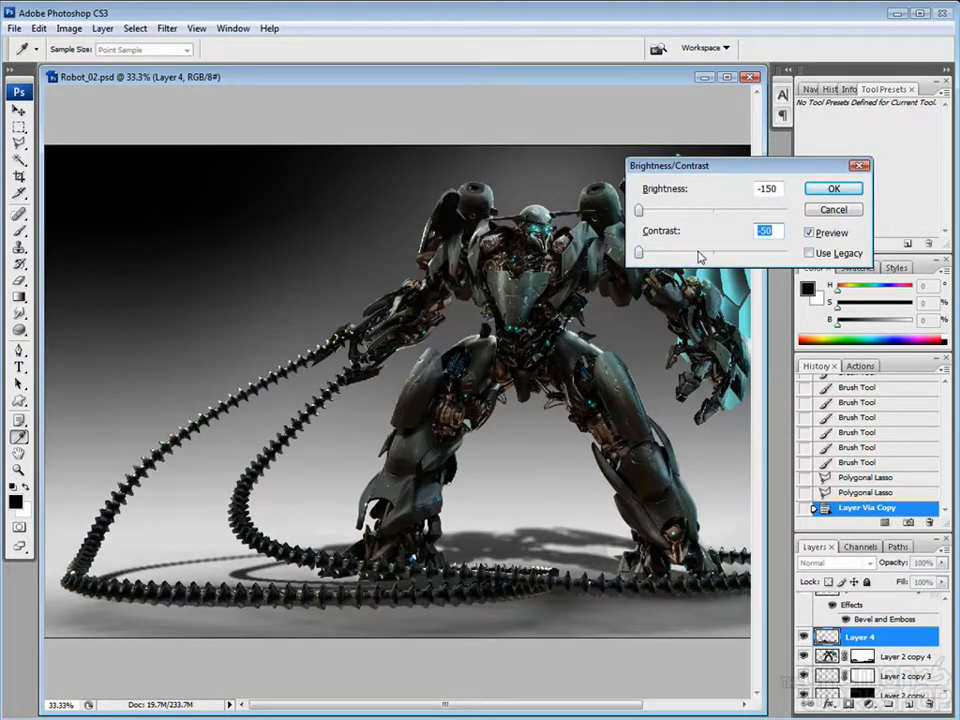
left_click_drag(707, 256, 612, 254)
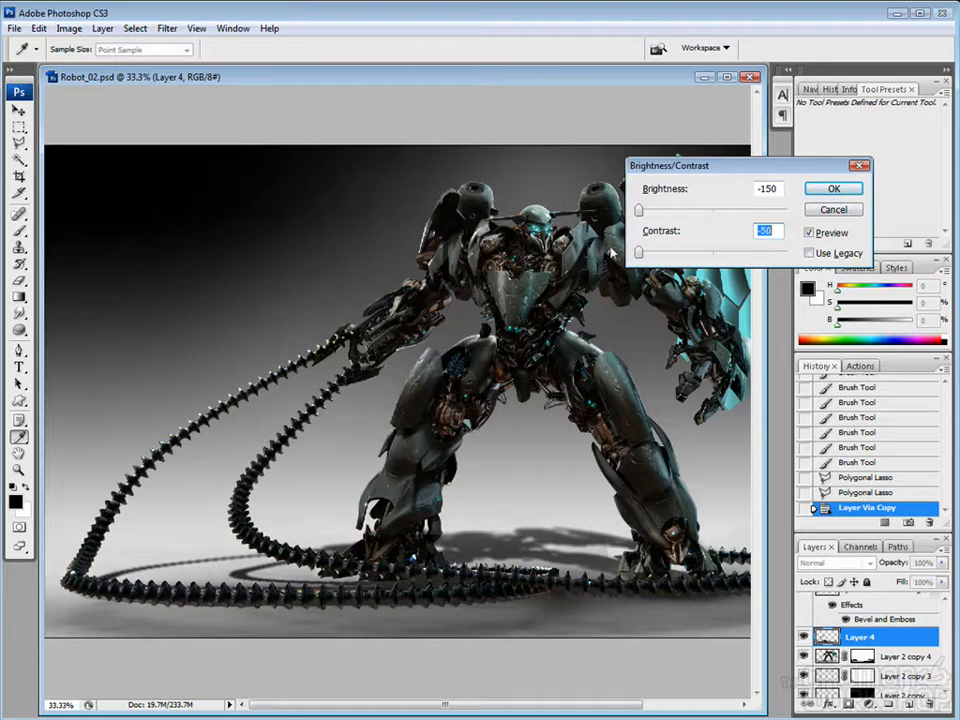
left_click_drag(667, 212, 659, 211)
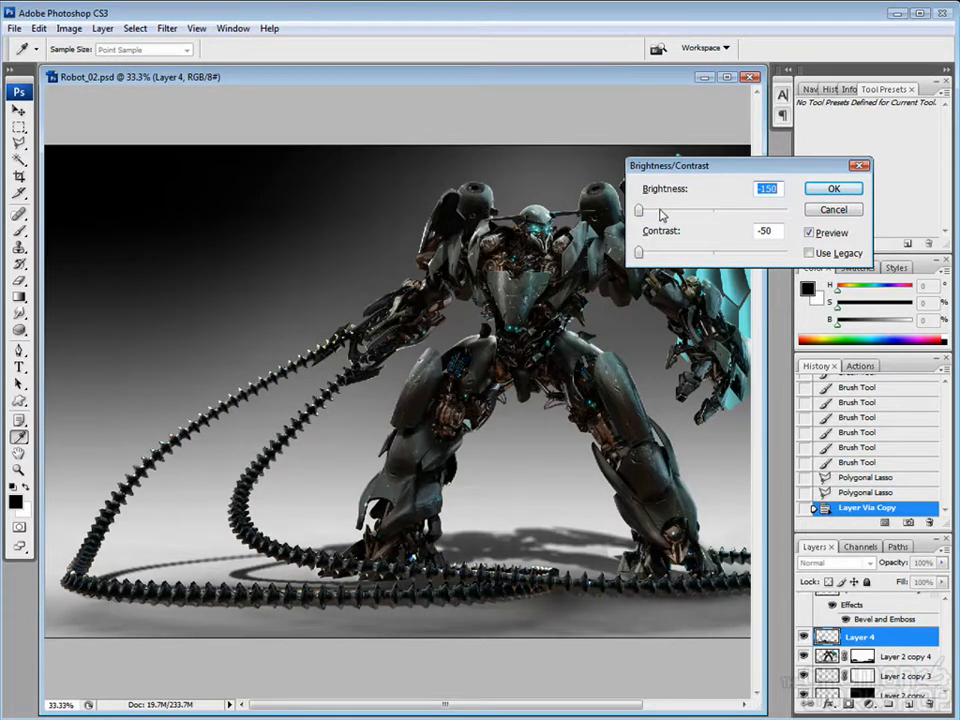
key("Return")
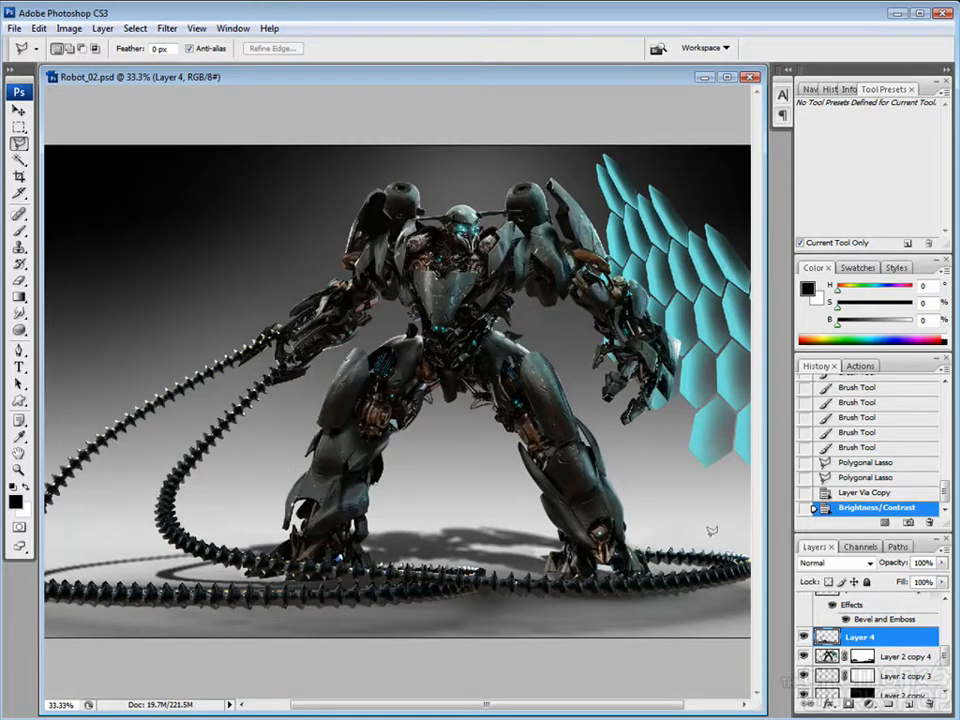
left_click(866, 477)
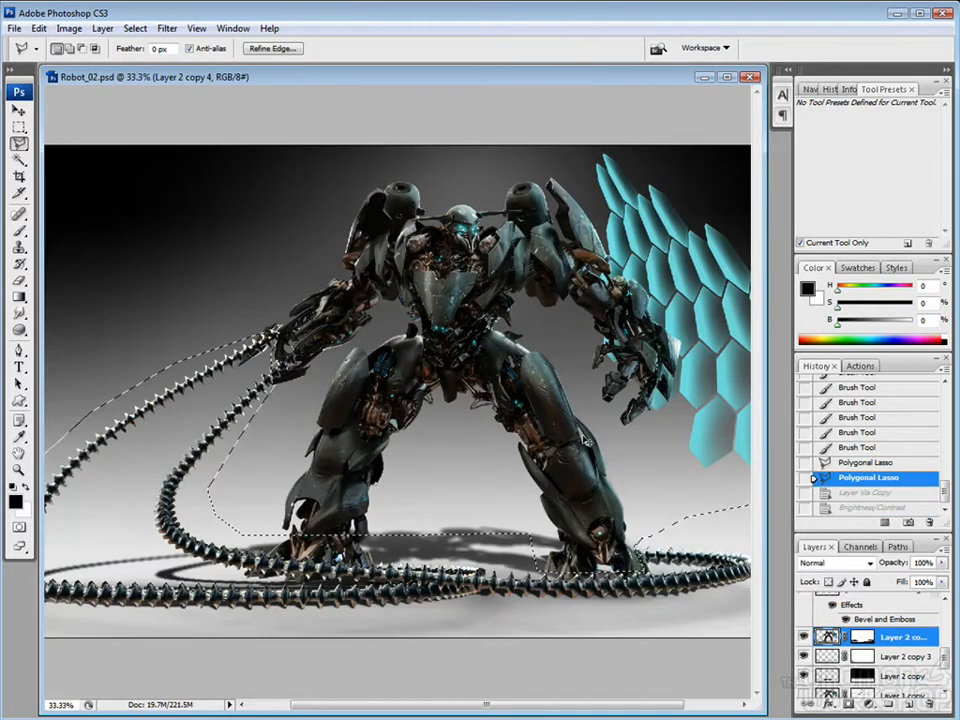
Try copying the selected area from Layer 2 copy 4's image to a new layer and toggling the source layer's visibility.
right_click(864, 638)
left_click(829, 638)
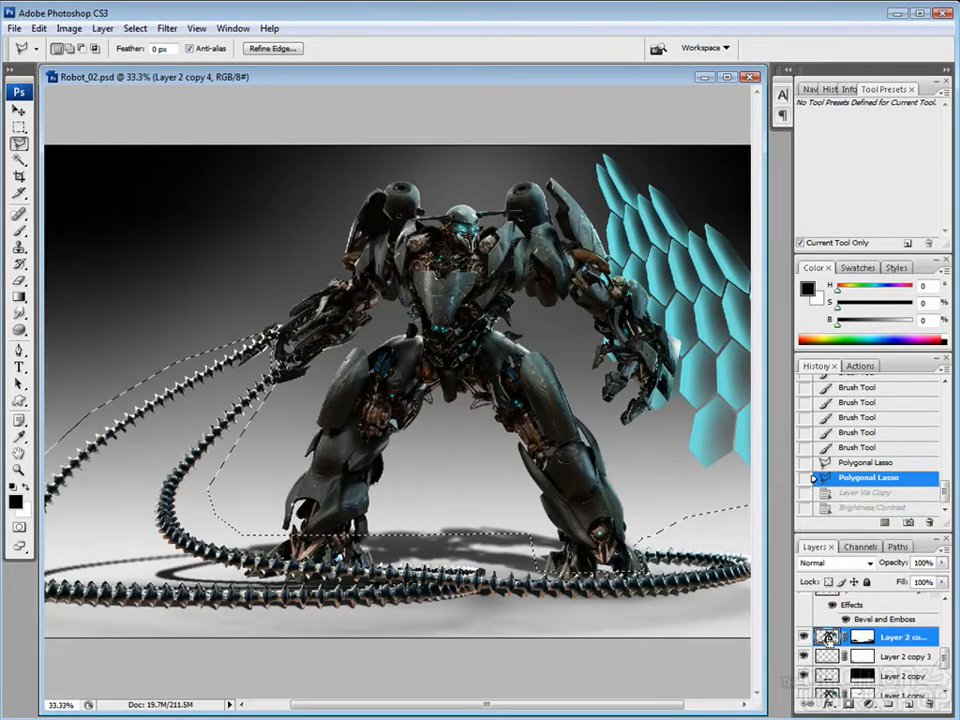
key("ctrl+j")
left_click(804, 657)
key("ctrl+z")
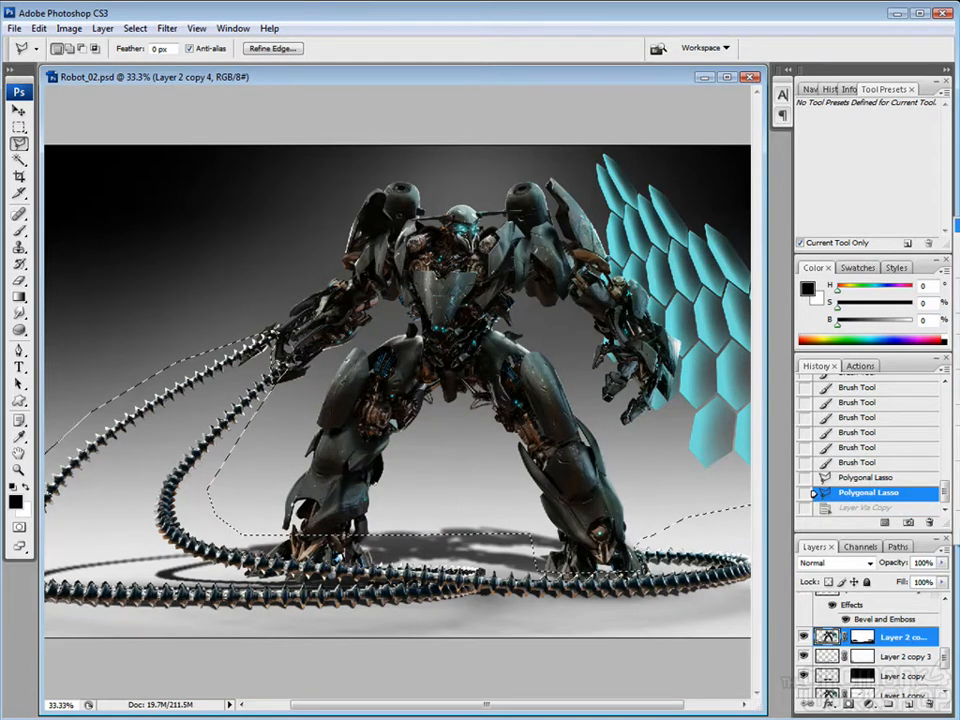
Duplicate Layer 2 copy 4 and apply the layer mask of the duplicate.
left_click(956, 241)
left_click(571, 242)
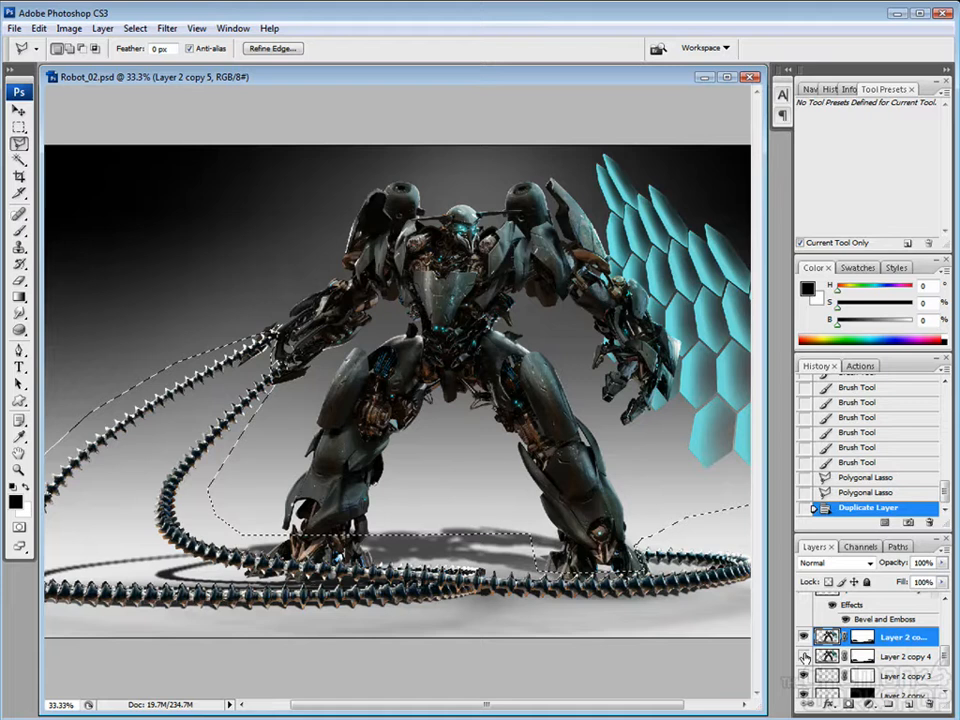
right_click(864, 639)
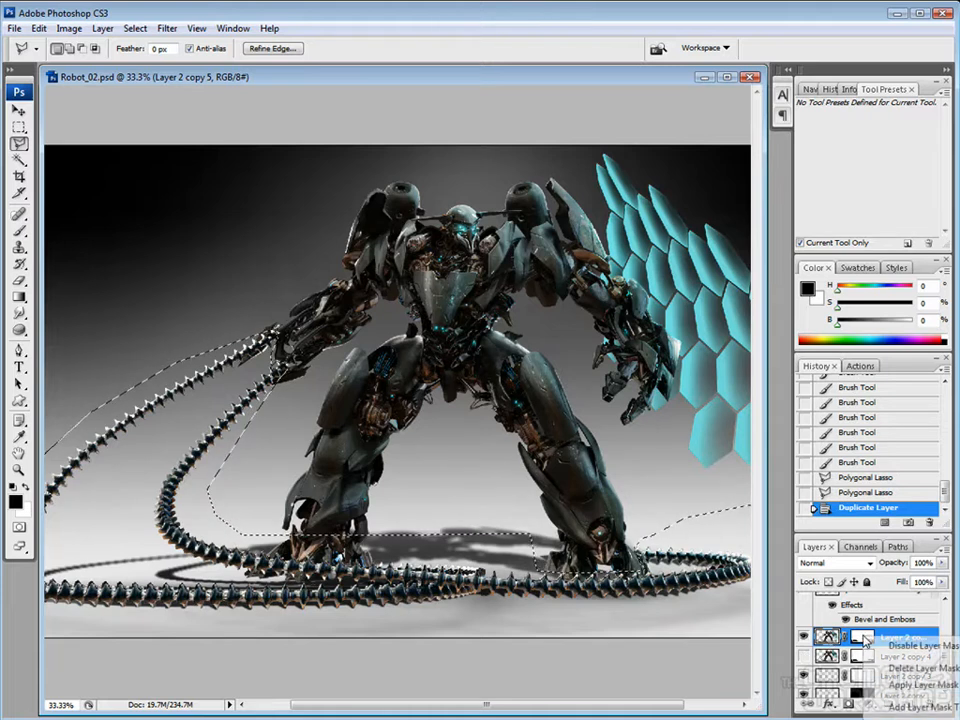
left_click(905, 685)
Copy the selected cable area to a new layer and darken it to brightness -103 and contrast -50.
key("ctrl+j")
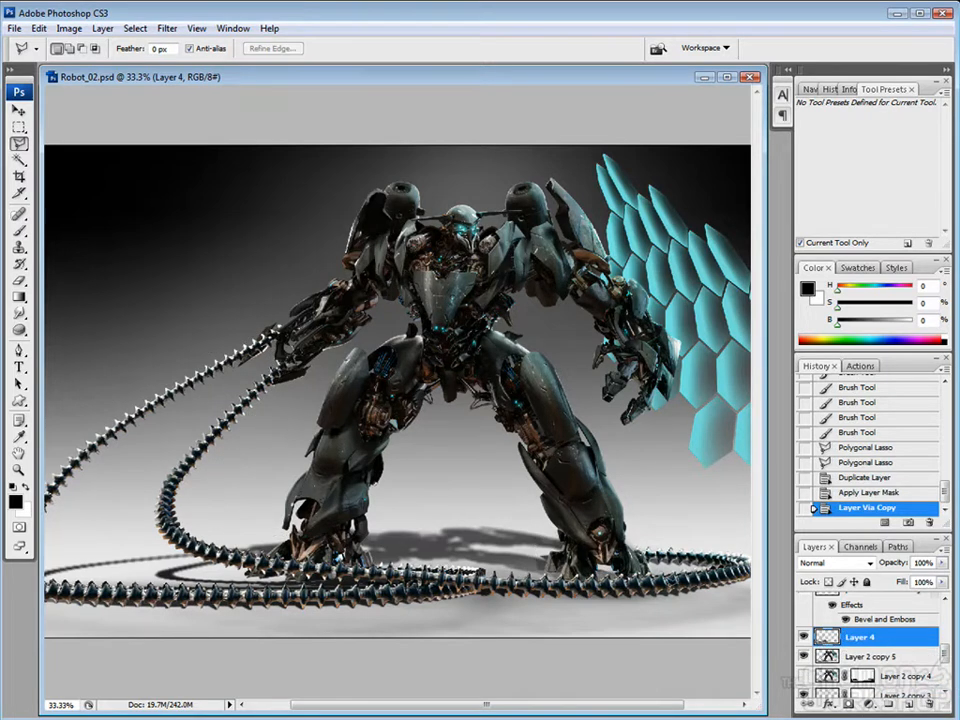
key("alt+i")
key("alt+a")
key("alt+c")
left_click_drag(698, 174, 662, 140)
left_click(624, 220)
left_click_drag(650, 222, 603, 220)
left_click(621, 177)
left_click_drag(621, 177, 632, 177)
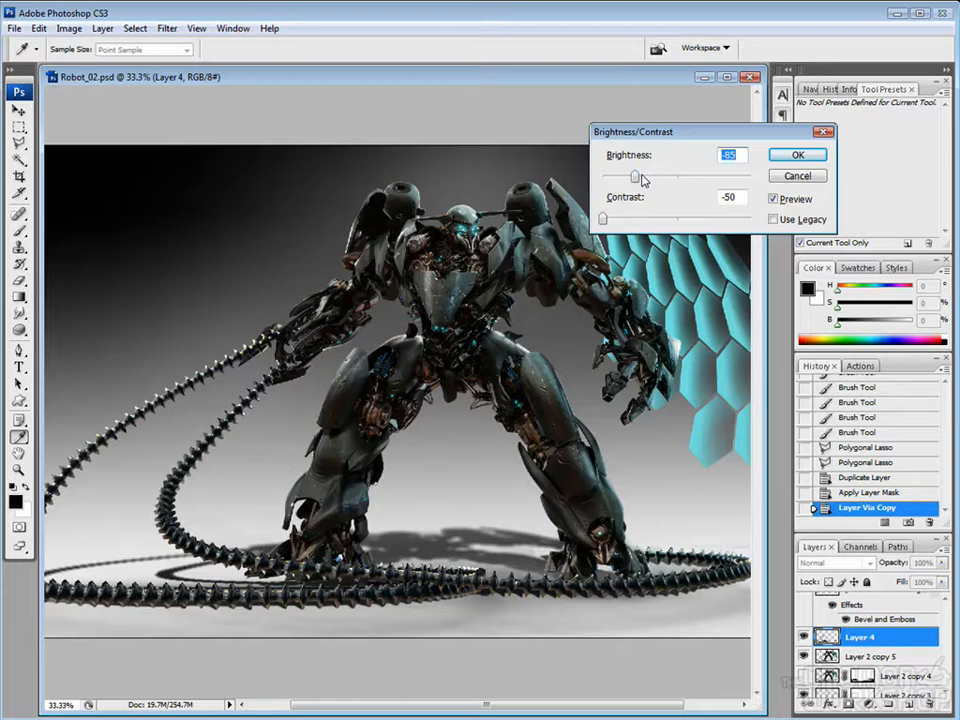
key("Tab")
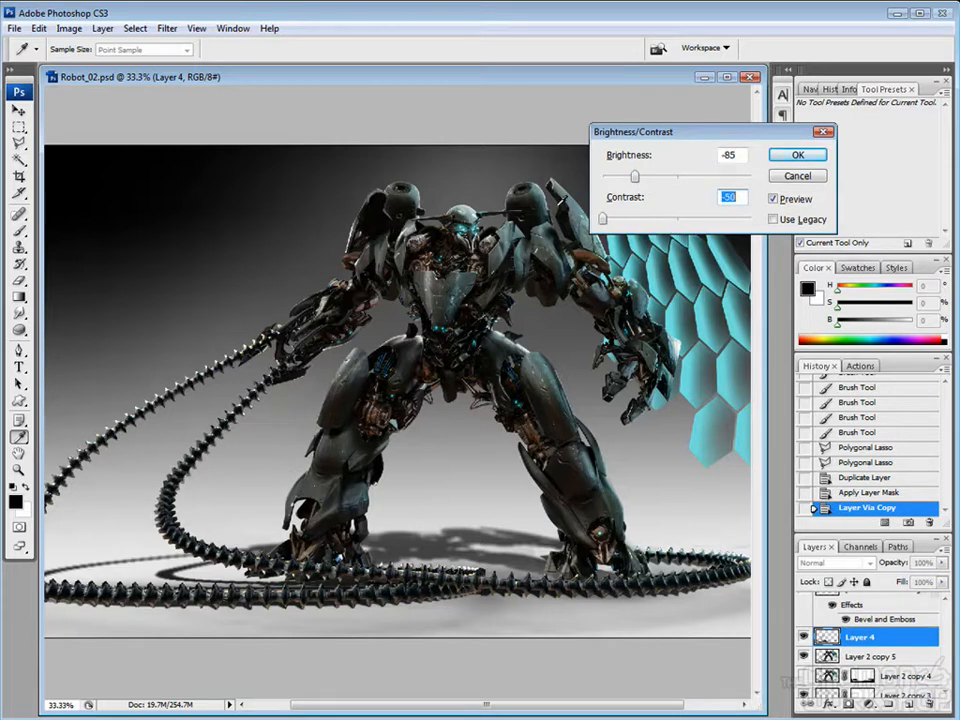
mouse_move(647, 180)
left_mouse_down()
mouse_move(660, 182)
mouse_move(617, 181)
mouse_move(628, 177)
left_mouse_up()
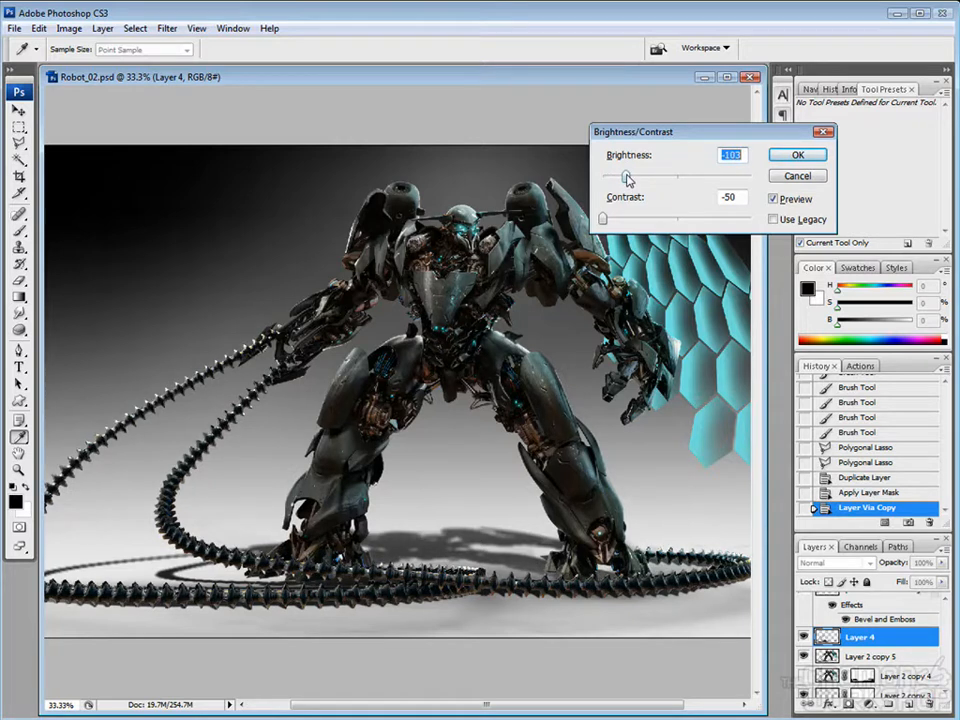
key("Return")
Erase the stray specks on the floor beyond the cable's loop on Layer 4 and Layer 2 copy 5, enlarging the eraser to 100 pixels.
mouse_move(420, 490)
left_mouse_down()
mouse_move(595, 488)
mouse_move(425, 473)
left_mouse_up()
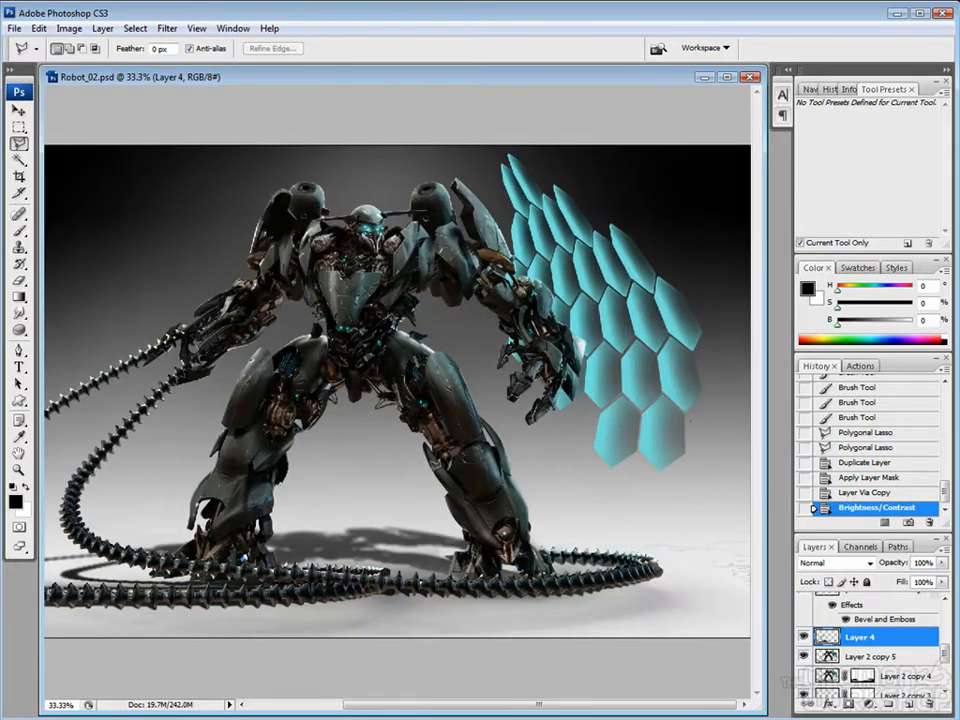
key("e")
left_click(660, 577)
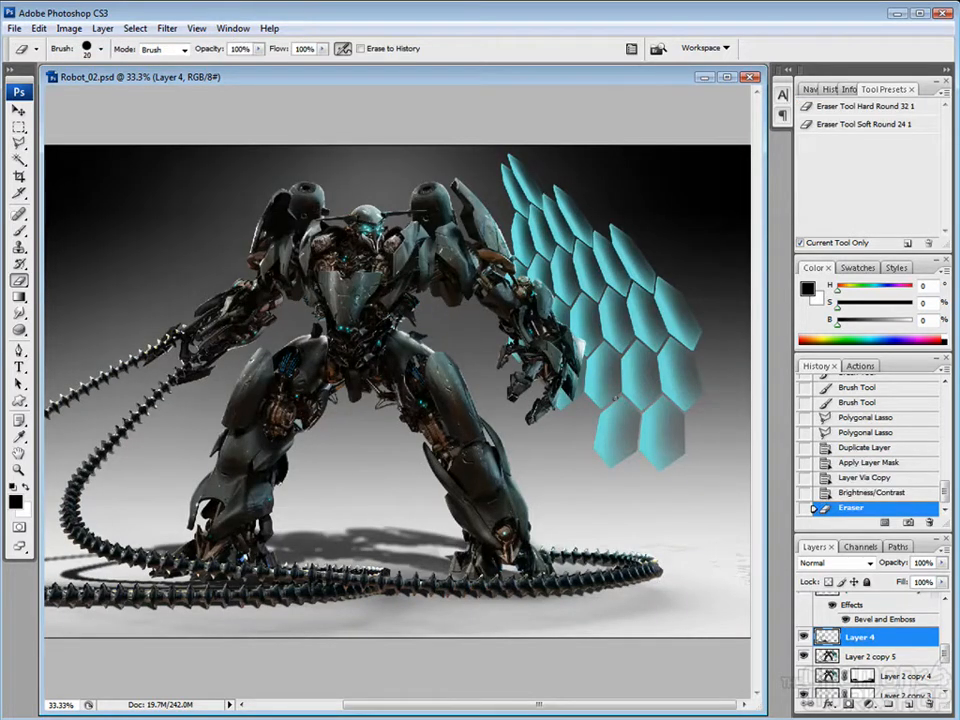
mouse_move(695, 574)
left_mouse_down()
mouse_move(709, 591)
mouse_move(735, 593)
mouse_move(740, 578)
left_mouse_up()
key("bracketright")
key("bracketright")
key("bracketright")
key("bracketright")
key("bracketright")
key("bracketright")
left_click(870, 656)
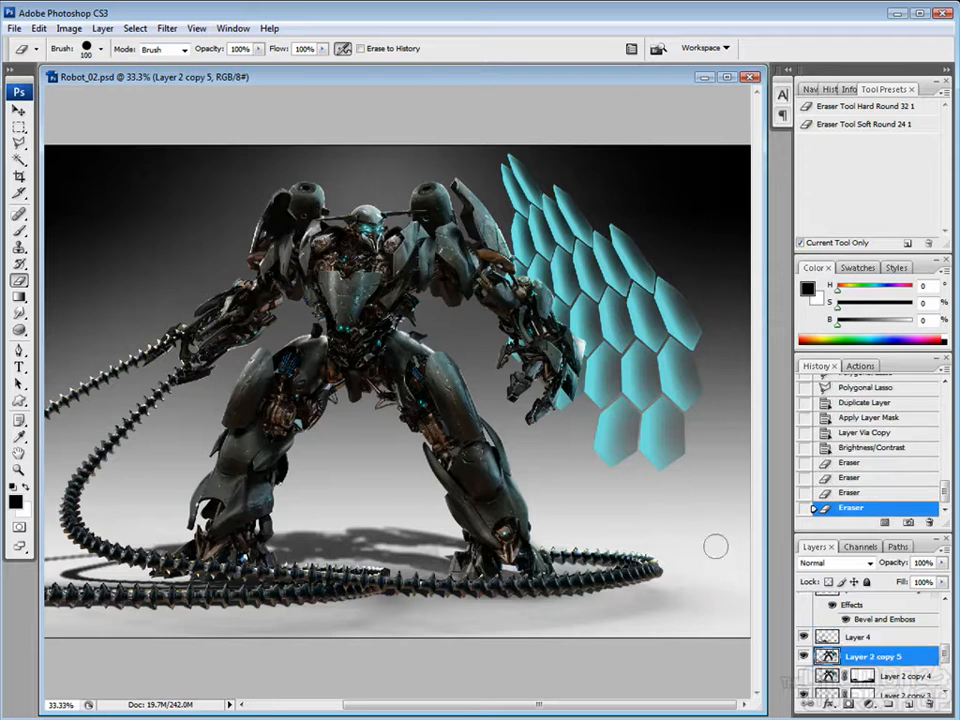
scroll(528, 418, "left", 5)
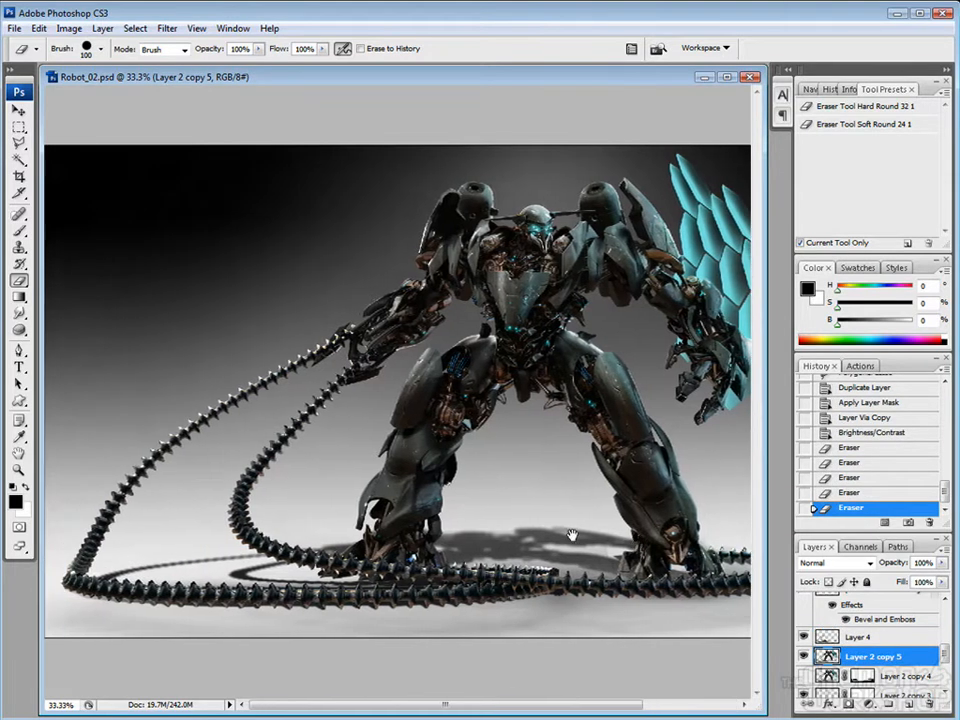
Erase the remaining specks on the floor inside the cable's loop on Layer 2 copy 5 and Layer 4.
left_click(189, 529)
left_click(828, 640)
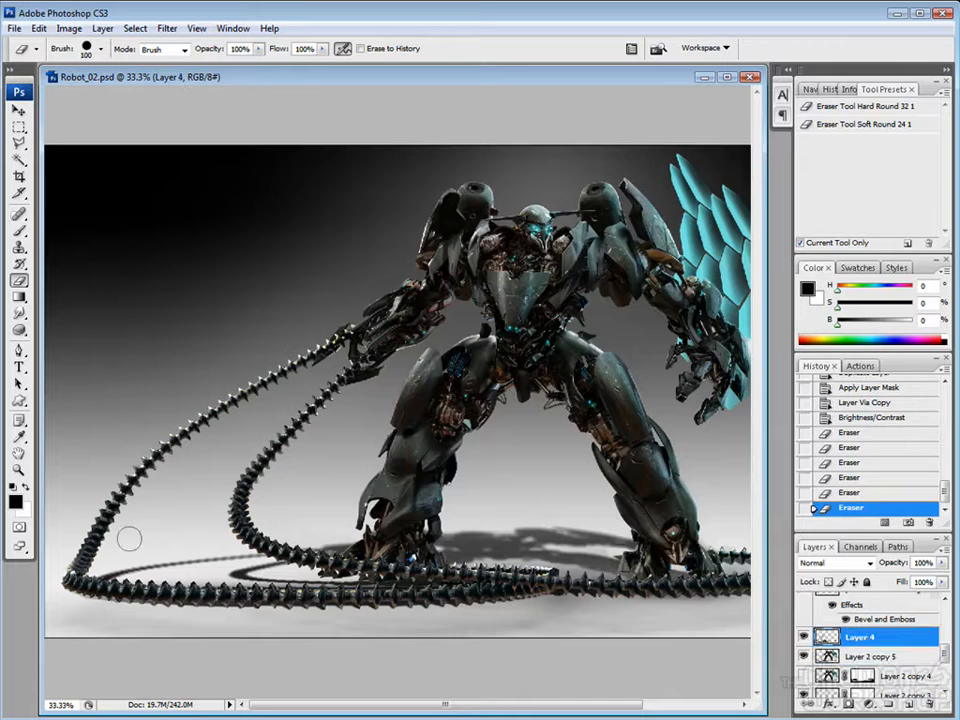
left_click_drag(128, 540, 152, 533)
Erase stray pixels around the foot beside the cable's far loop on Layer 4, undoing the last eraser stroke.
key("ctrl+plus")
key("ctrl+plus")
key("ctrl+plus")
left_click_drag(548, 512, 260, 165)
left_click_drag(720, 525, 361, 453)
mouse_move(280, 443)
left_mouse_down()
mouse_move(226, 455)
mouse_move(252, 432)
mouse_move(193, 417)
mouse_move(152, 450)
mouse_move(293, 467)
left_mouse_up()
mouse_move(600, 450)
left_mouse_down()
mouse_move(633, 453)
mouse_move(552, 460)
left_mouse_up()
key("ctrl+z")
Add a layer mask to Layer 4 and mask out stray pixels above the rear cable with a 90 px black brush.
left_click(840, 706)
key("b")
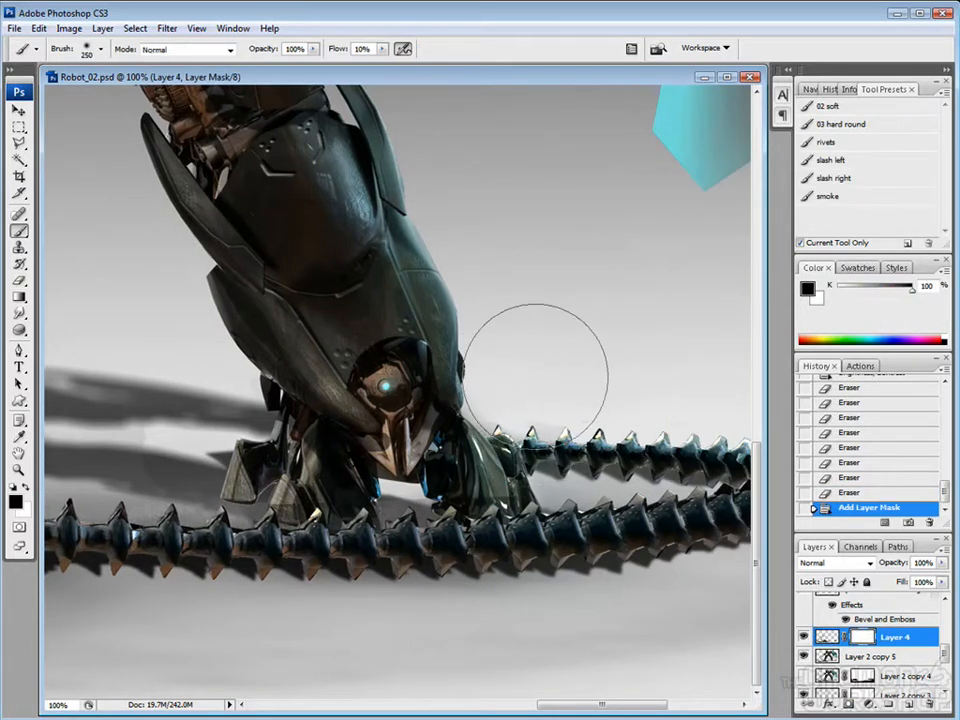
left_click_drag(532, 369, 527, 410)
key("bracketleft")
key("bracketleft")
key("bracketleft")
key("bracketleft")
key("shift+7")
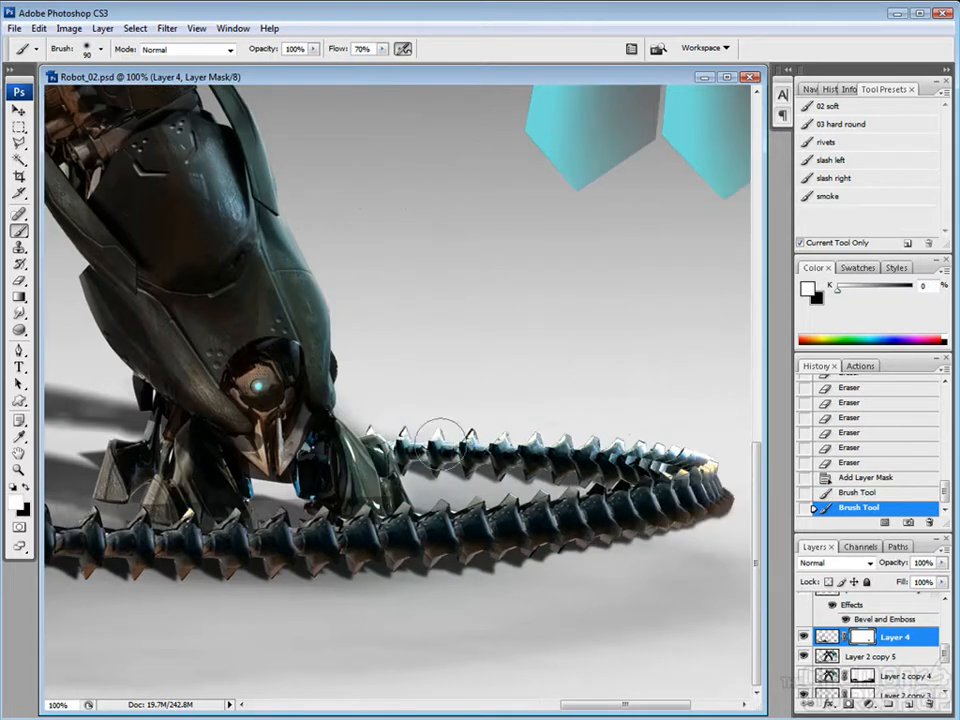
key("x")
mouse_move(445, 424)
left_mouse_down()
mouse_move(393, 454)
mouse_move(378, 427)
left_mouse_up()
Mask out the fringe between the rear cable's upper spikes on Layer 4 with a fine brush of 10 to 15 px.
key("bracketleft")
key("bracketleft")
key("bracketleft")
key("bracketleft")
key("bracketleft")
key("bracketleft")
key("bracketleft")
key("bracketleft")
key("bracketleft")
key("bracketleft")
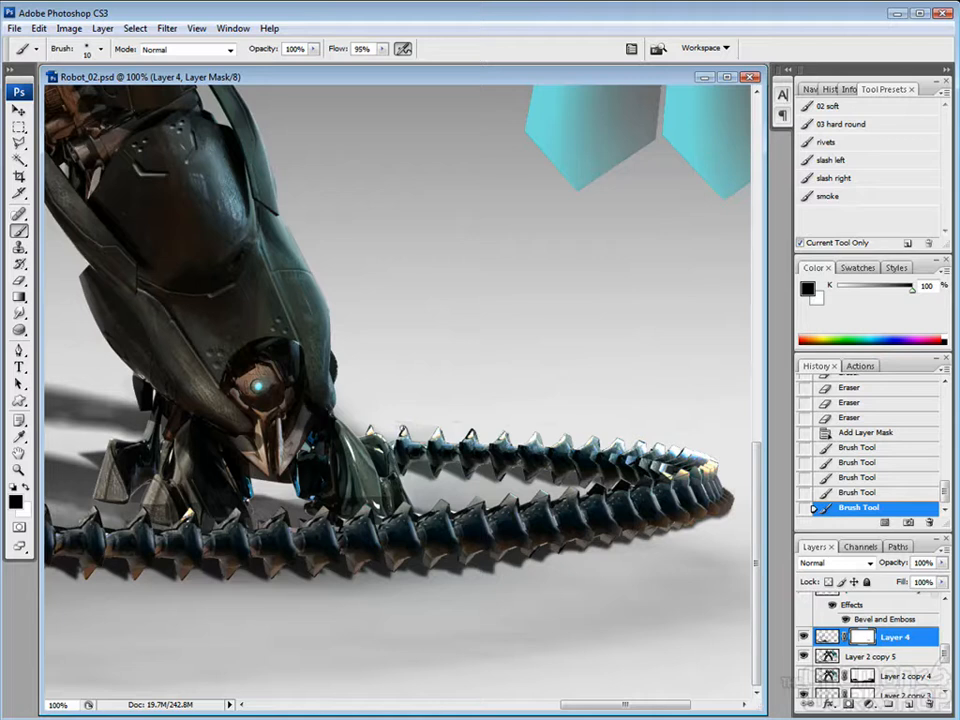
left_click(427, 432)
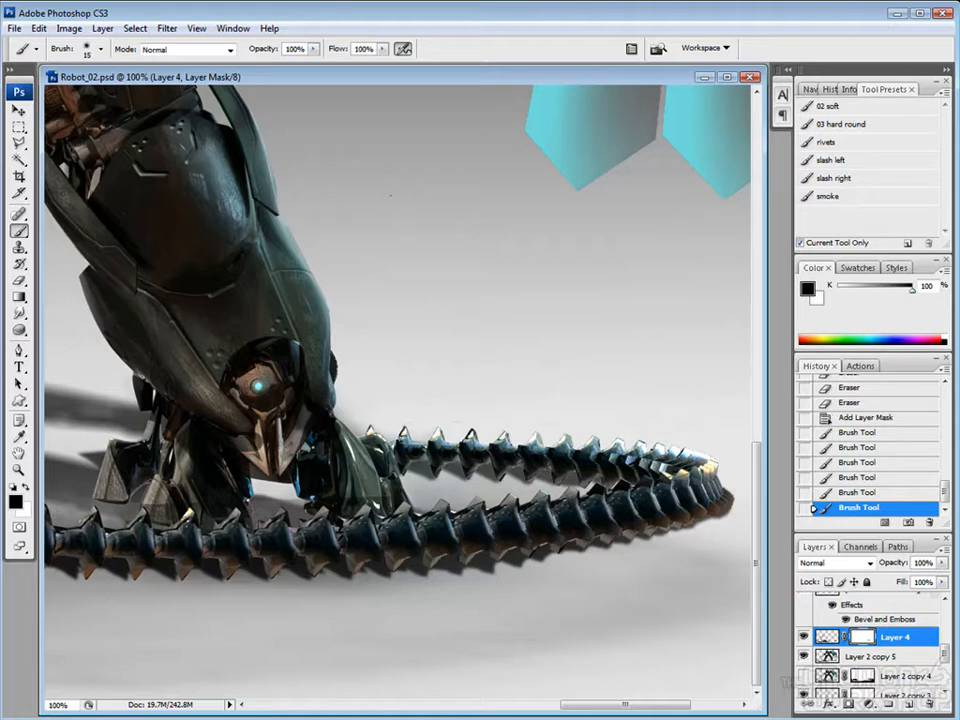
Mask out the floor residue between the two cable strands beside the foot on Layer 4, using brush sizes of 30 and 10 px.
left_click(497, 490)
mouse_move(394, 494)
left_mouse_down()
mouse_move(424, 500)
mouse_move(402, 486)
left_mouse_up()
key("bracketright")
key("bracketright")
key("bracketright")
left_click(404, 487)
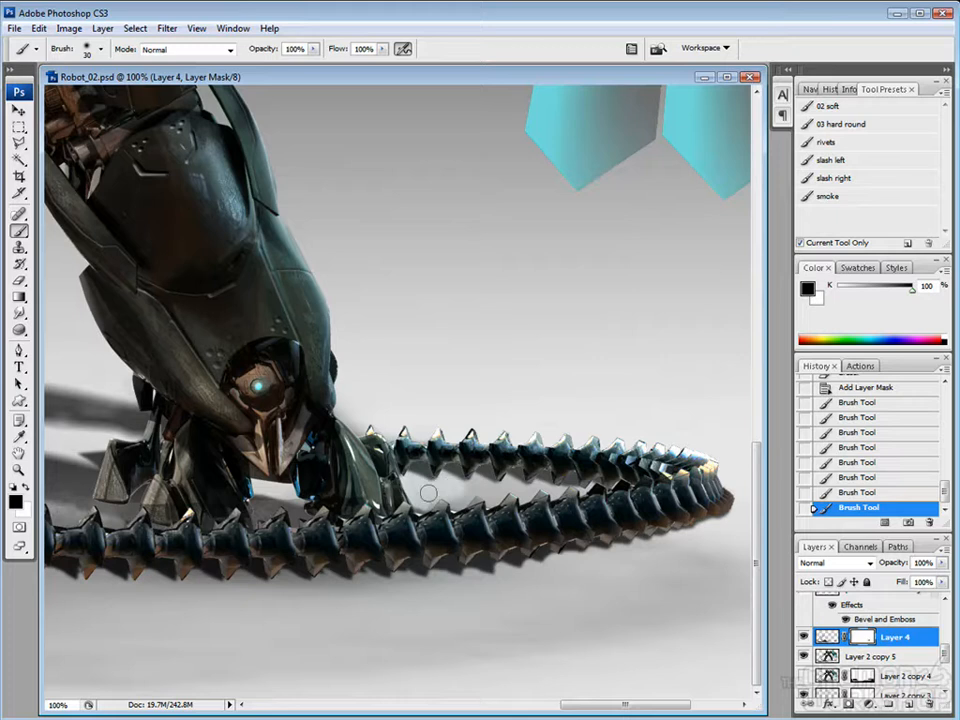
key("bracketleft")
key("bracketleft")
key("bracketleft")
key("bracketleft")
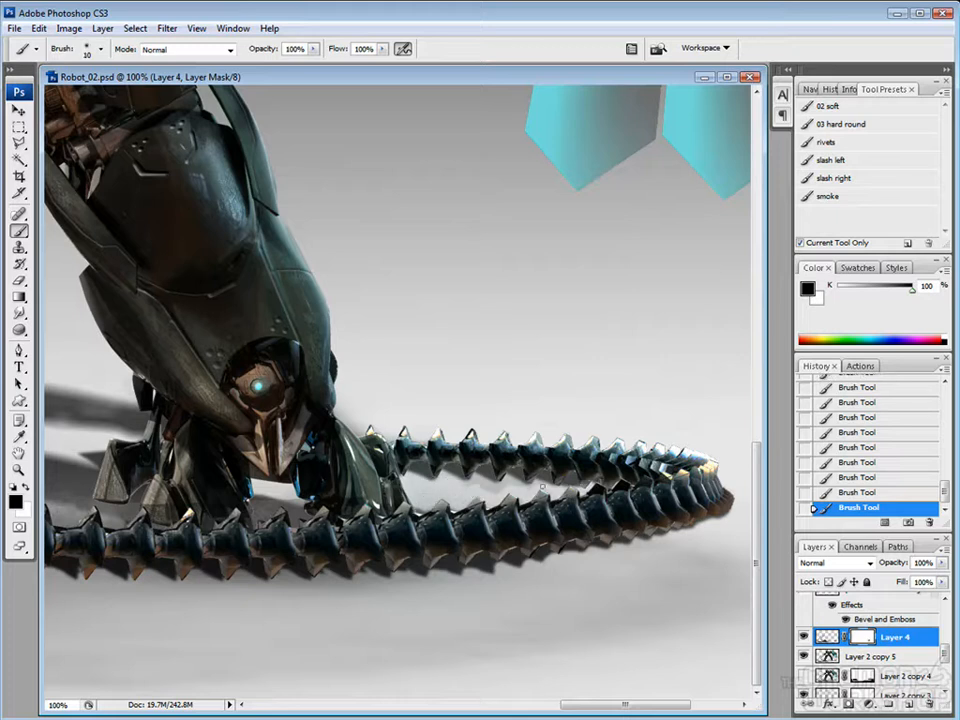
Mask out the residue above the cables between the robot's feet on Layer 4 with 70 and 25 px brushes.
scroll(318, 378, "left", 3)
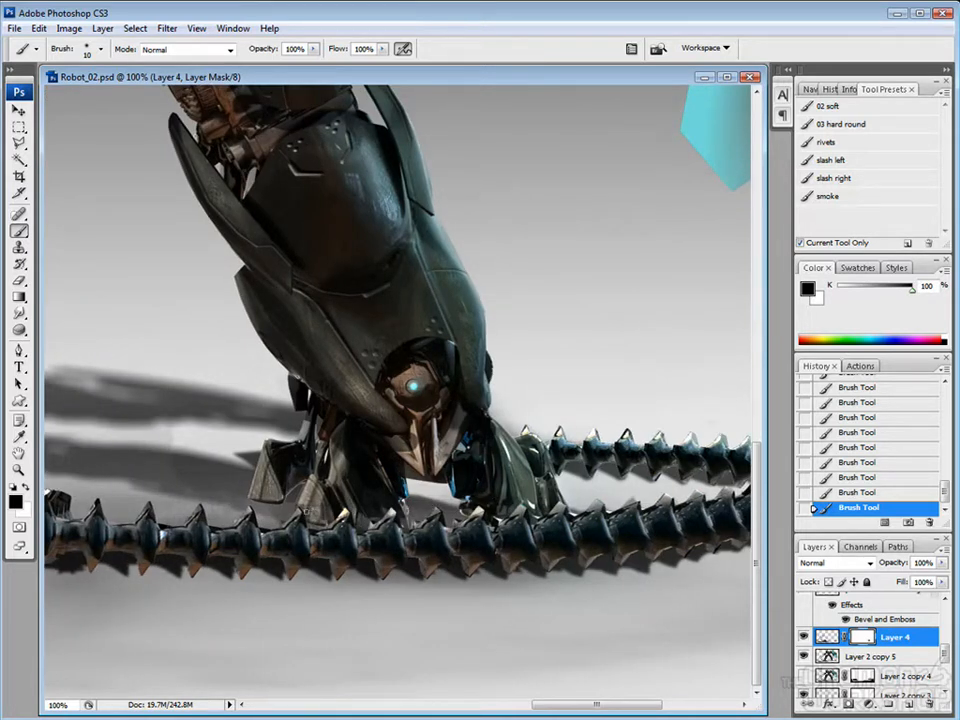
scroll(223, 398, "left", 4)
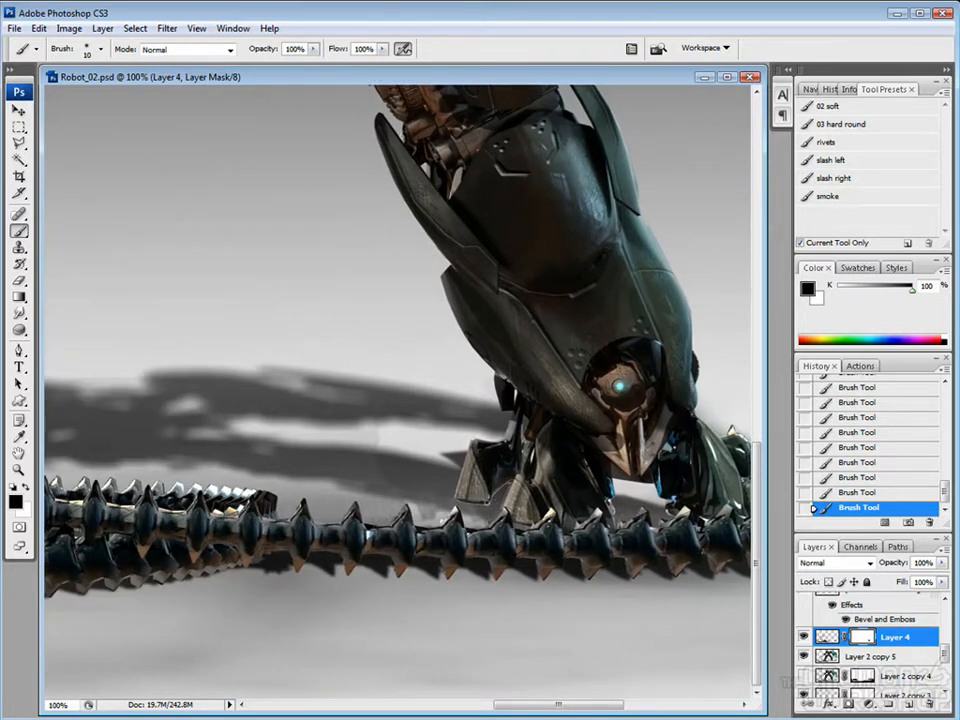
scroll(320, 465, "left", 5)
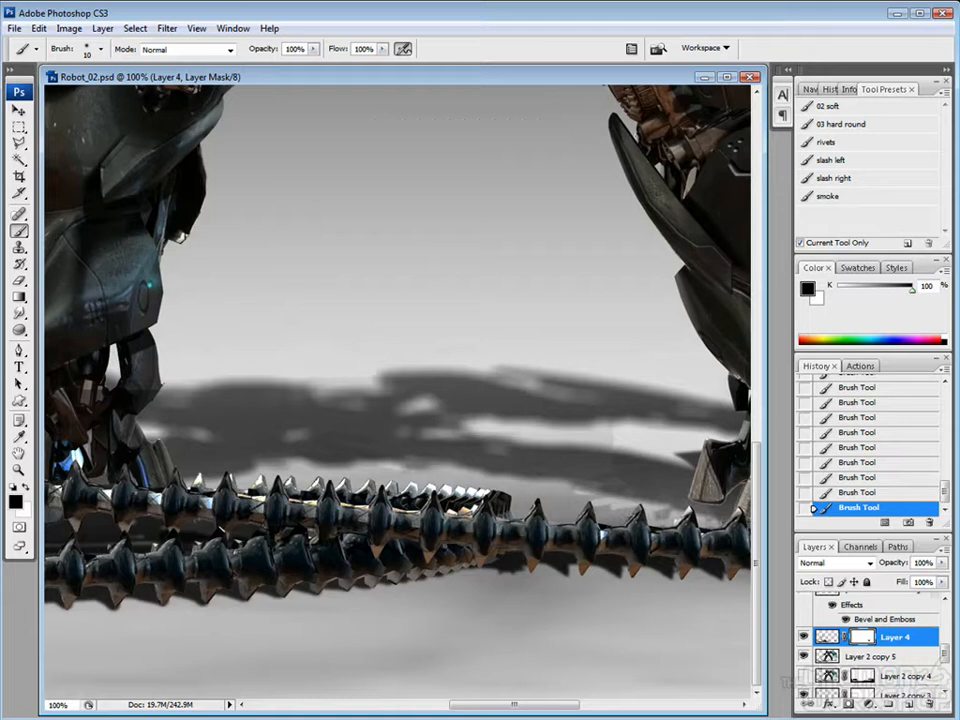
key("bracketright")
key("bracketright")
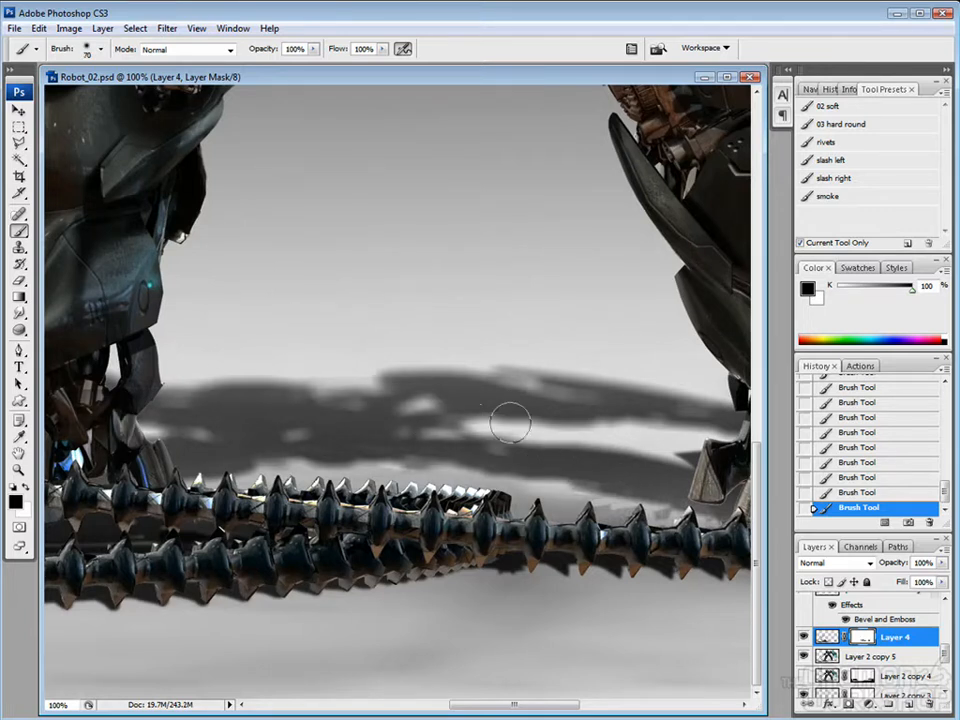
key("bracketleft")
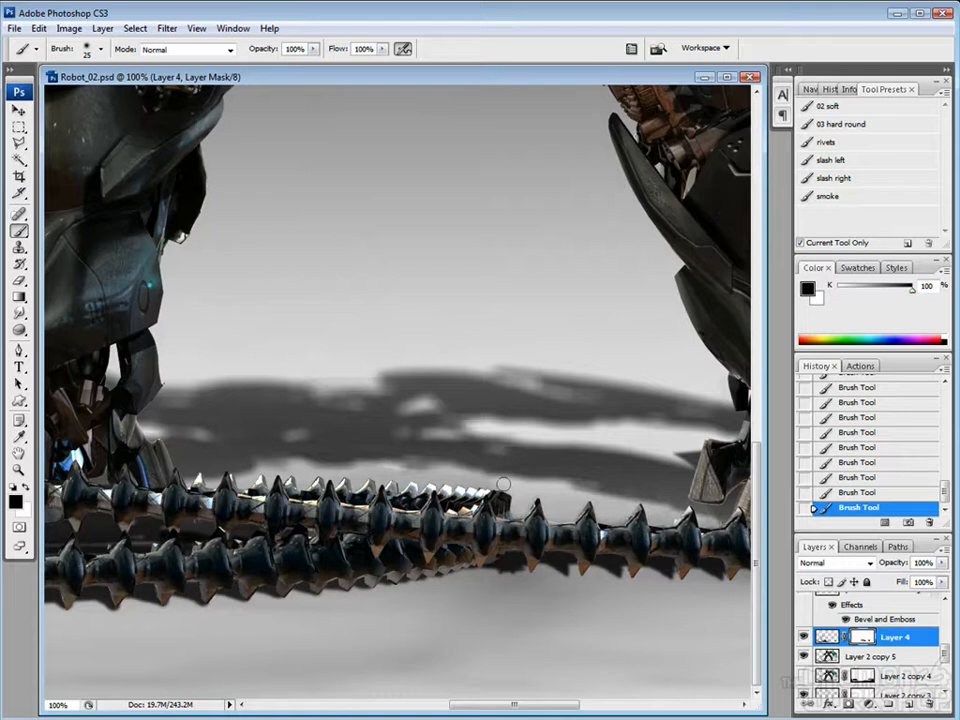
left_click_drag(430, 473, 258, 471)
left_click_drag(380, 474, 553, 474)
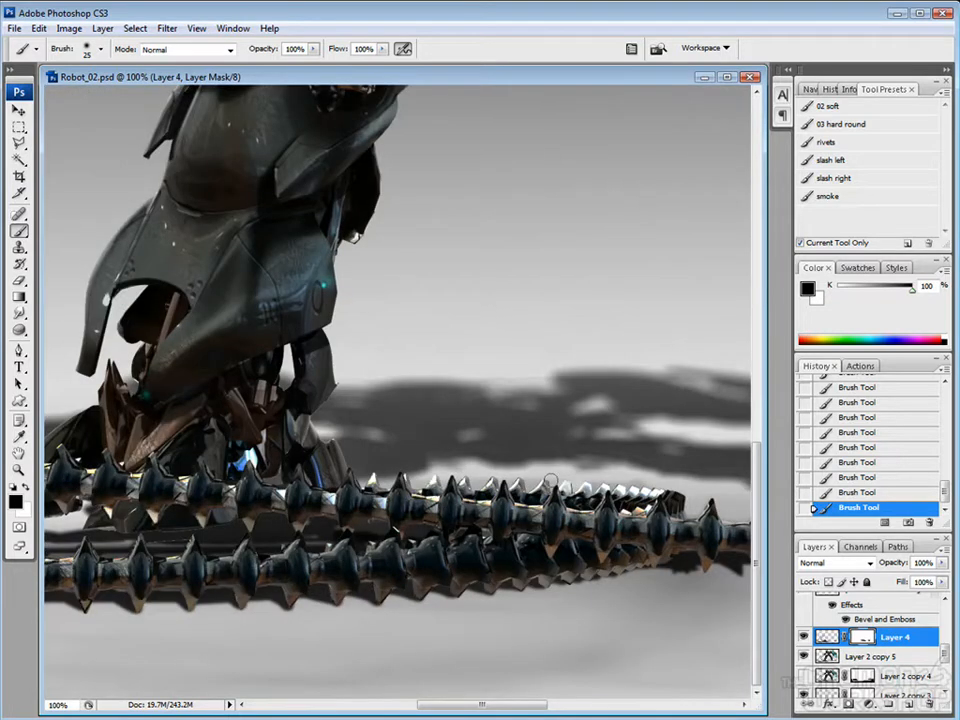
Undo the last mask stroke and clean the gaps between the overlapping cable spikes with a 9 px brush.
key("ctrl+z")
key("bracketleft")
left_click_drag(422, 362, 493, 364)
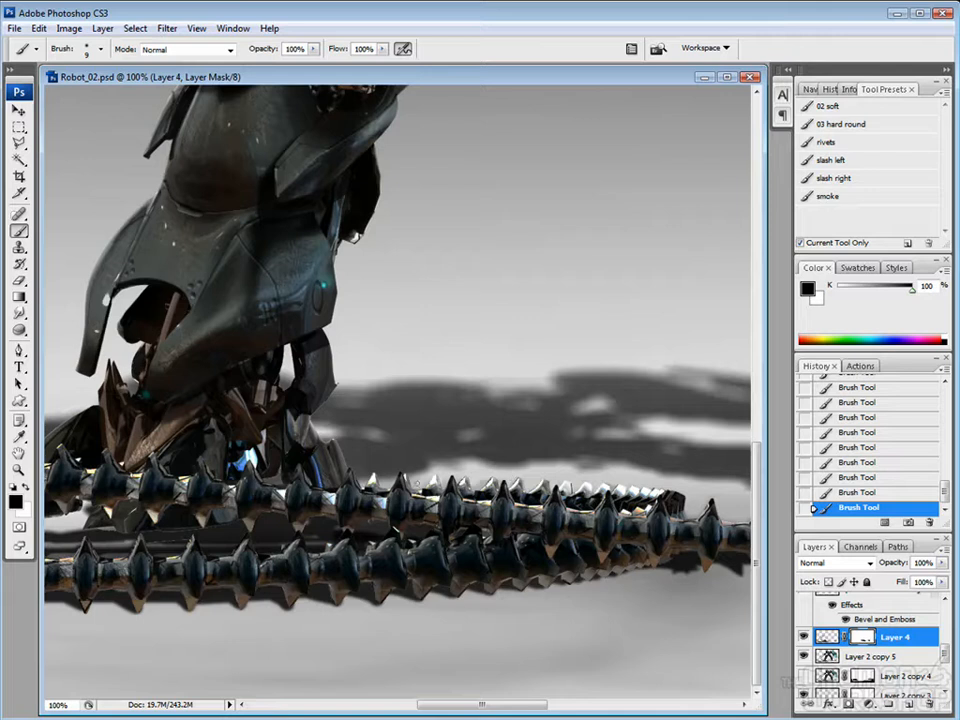
left_click_drag(352, 497, 524, 497)
Mask out the leftover pixels between the cables around the other foot on Layer 4 with a 30 px black brush.
key("bracketright")
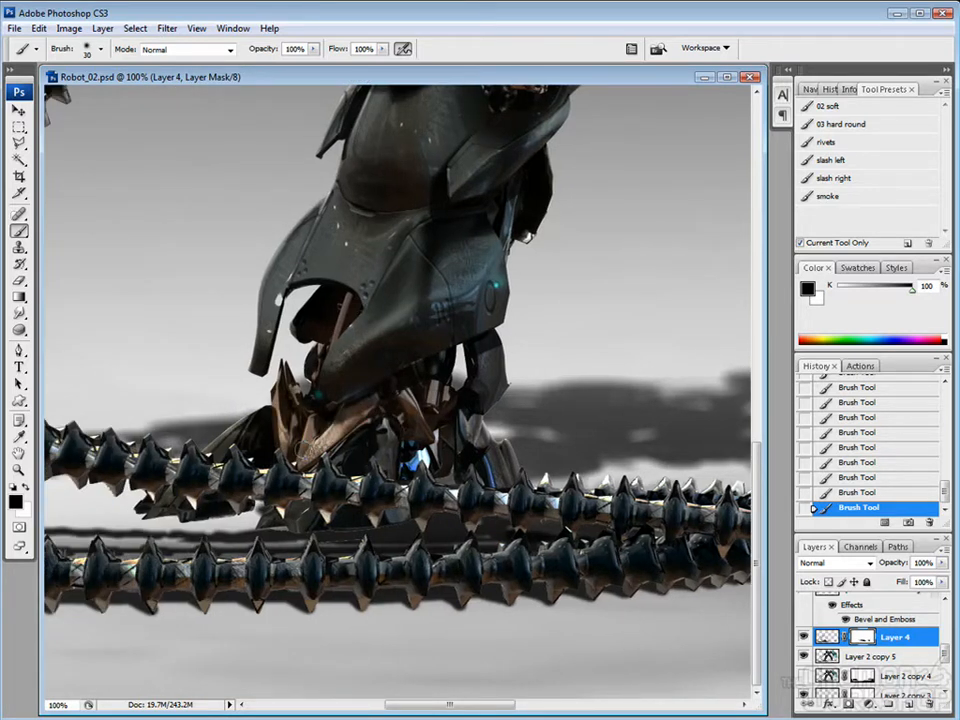
key("x")
key("x")
left_click_drag(229, 515, 465, 505)
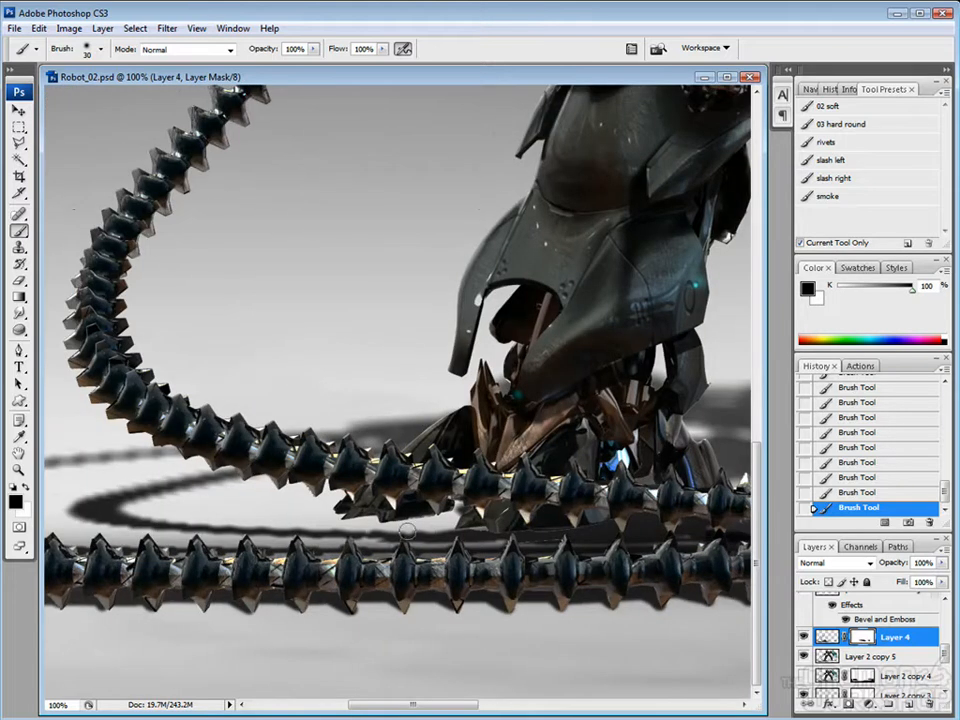
left_click_drag(190, 495, 352, 497)
left_click_drag(140, 498, 380, 495)
left_click_drag(490, 500, 253, 432)
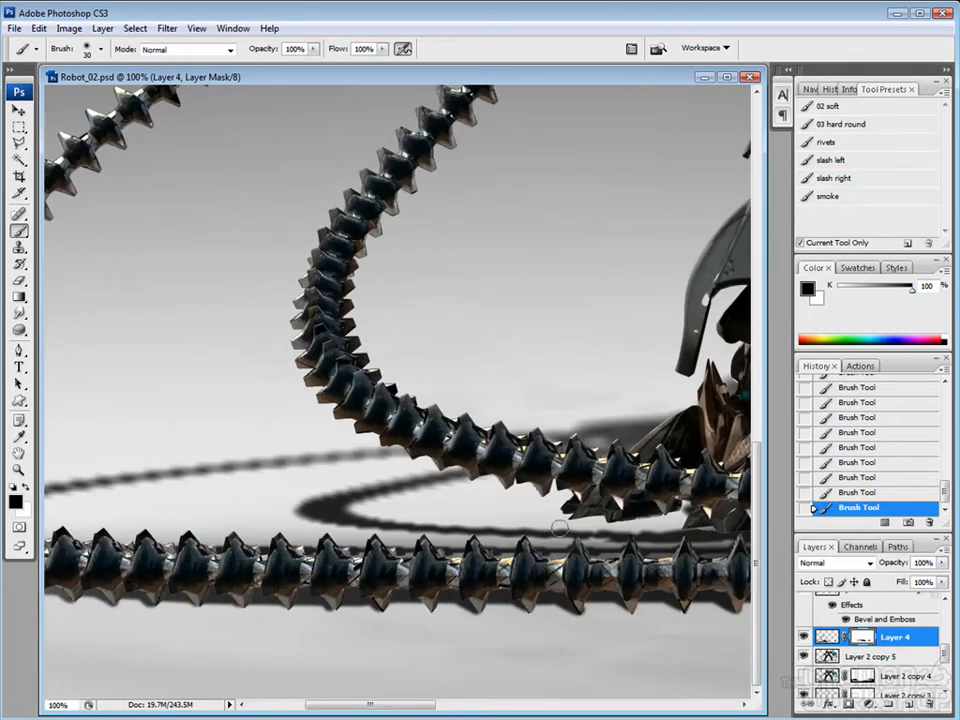
left_click_drag(664, 444, 387, 451)
left_click_drag(493, 398, 400, 390)
Erase stray pixels beneath the foot behind the cables on Layer 2 copy 5 with a 7 px eraser.
left_click(828, 655)
key("e")
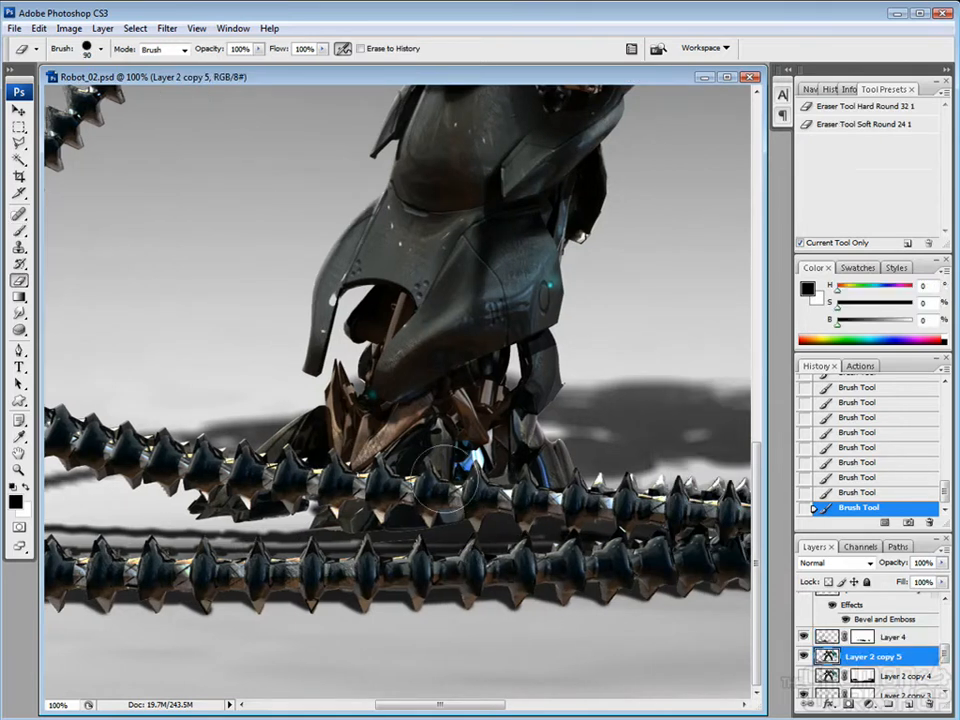
left_click(386, 541)
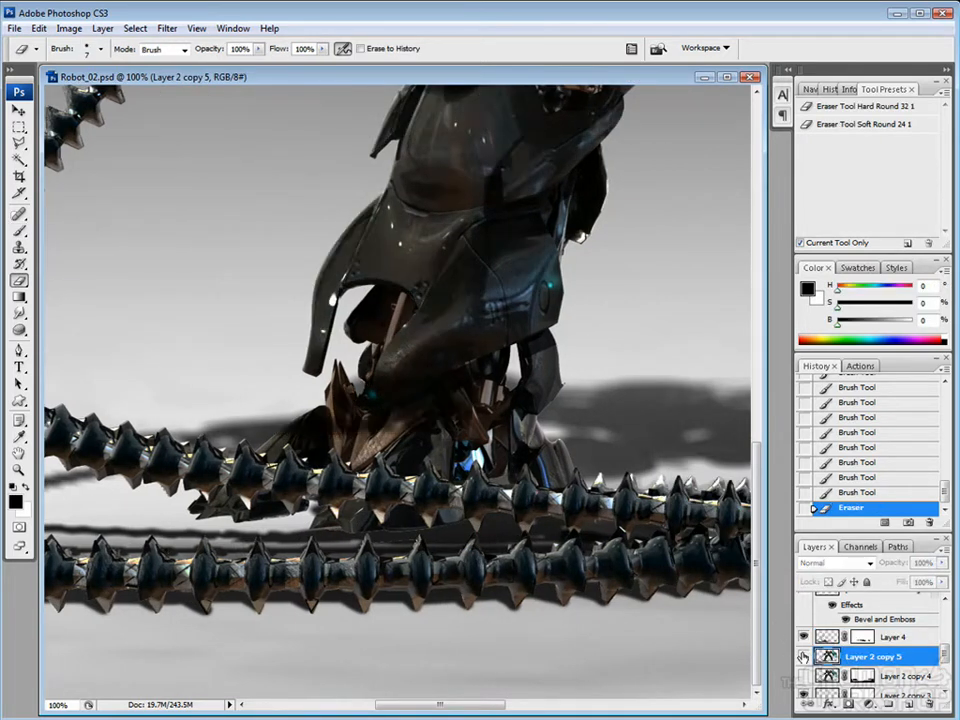
Paint black shadow beneath the foot between the cables on Layer 2 copy 3 with 30 and 10 px brushes.
scroll(938, 653, "down", 2)
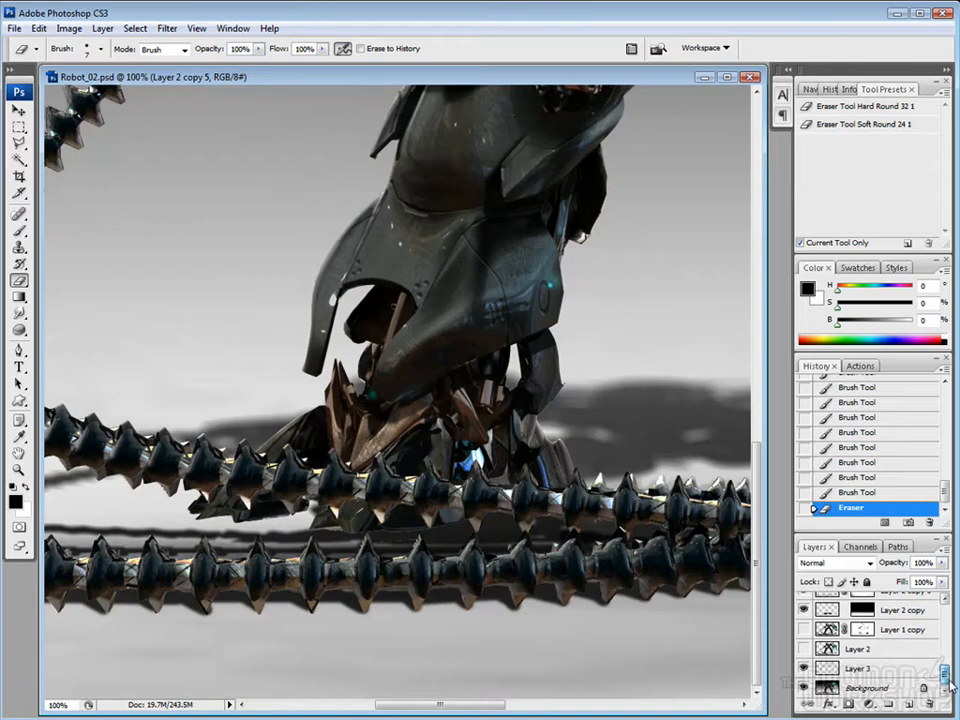
left_click(828, 646)
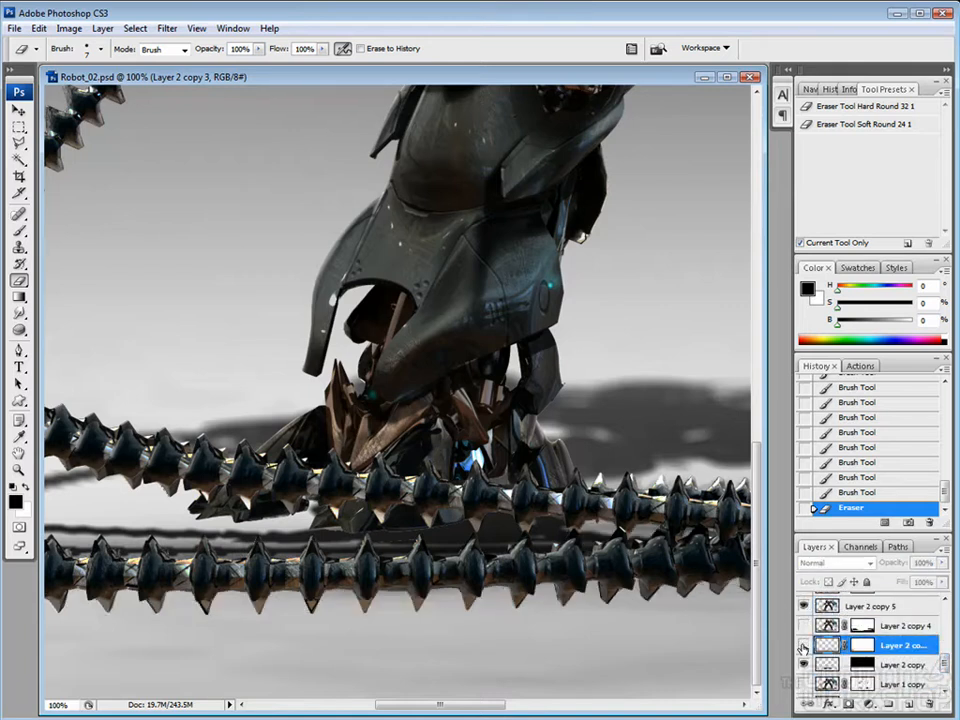
key("b")
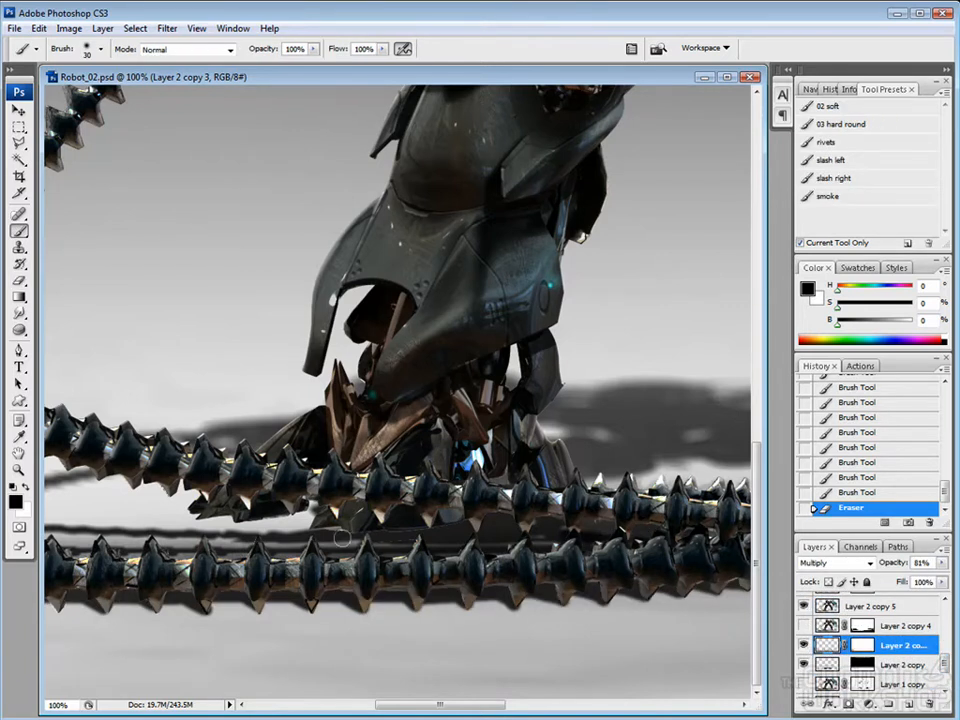
mouse_move(240, 520)
left_mouse_down()
mouse_move(322, 509)
mouse_move(297, 499)
mouse_move(375, 518)
left_mouse_up()
left_click_drag(395, 519, 467, 510)
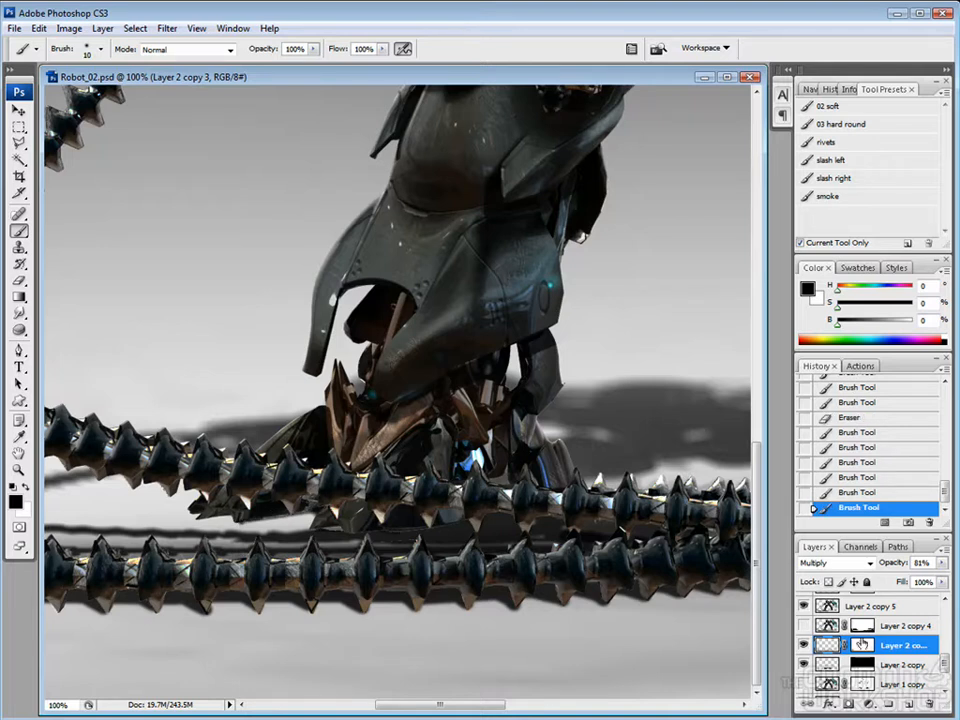
Erase stray pixels on Layer 2 copy 5 and try an eraser stroke on Layer 2 copy, undoing it.
left_click(828, 608)
key("e")
left_click_drag(720, 400, 570, 460)
left_click(828, 664)
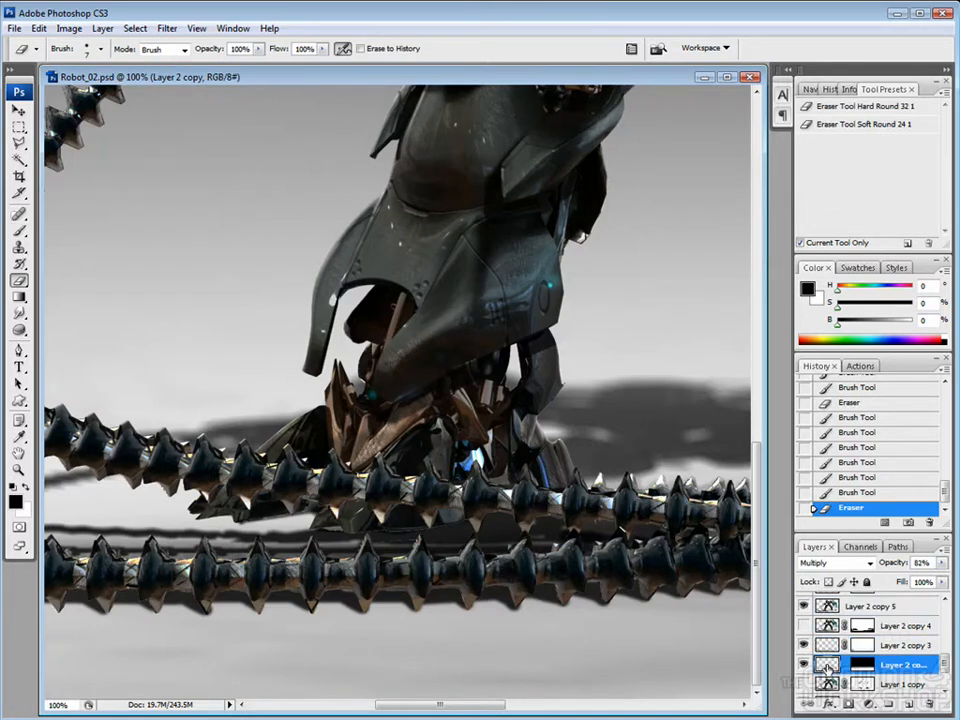
left_click_drag(396, 543, 384, 541)
key("ctrl+z")
Touch up the floor shadow along the cables on Layer 2 copy with short brush strokes, undoing the first one.
left_click(830, 665)
key("b")
key("ctrl+z")
mouse_move(420, 598)
left_mouse_down()
mouse_move(650, 626)
mouse_move(430, 612)
left_mouse_up()
mouse_move(140, 600)
left_mouse_down()
mouse_move(498, 607)
mouse_move(367, 562)
left_mouse_up()
left_click_drag(224, 556, 220, 563)
left_click_drag(224, 557, 219, 564)
Set the paint colour's brightness to 13% and fill in the shadow between the cables with an enlarged brush.
left_click(858, 325)
left_click_drag(478, 512, 420, 512)
key("]")
key("]")
key("]")
left_click_drag(167, 552, 182, 551)
left_click_drag(369, 557, 402, 558)
left_click_drag(859, 325, 847, 326)
key("ctrl+z")
left_click_drag(131, 551, 151, 548)
left_click_drag(392, 553, 315, 552)
Compare the floor shadow before and after the latest brush strokes by stepping backward and forward through the history.
mouse_move(646, 312)
left_mouse_down()
mouse_move(456, 332)
mouse_move(766, 317)
left_mouse_up()
key("ctrl+alt+z")
left_click_drag(738, 540, 345, 521)
left_click_drag(496, 540, 604, 537)
key("ctrl+shift+z")
key("ctrl+shift+z")
key("ctrl+shift+z")
key("ctrl+alt+z")
key("ctrl+shift+z")
left_click_drag(483, 606, 642, 568)
Check Layer 2 copy 5 by toggling its visibility and erase the stray edge beneath the foot behind the cables.
left_click(804, 607)
left_click(804, 607)
key("e")
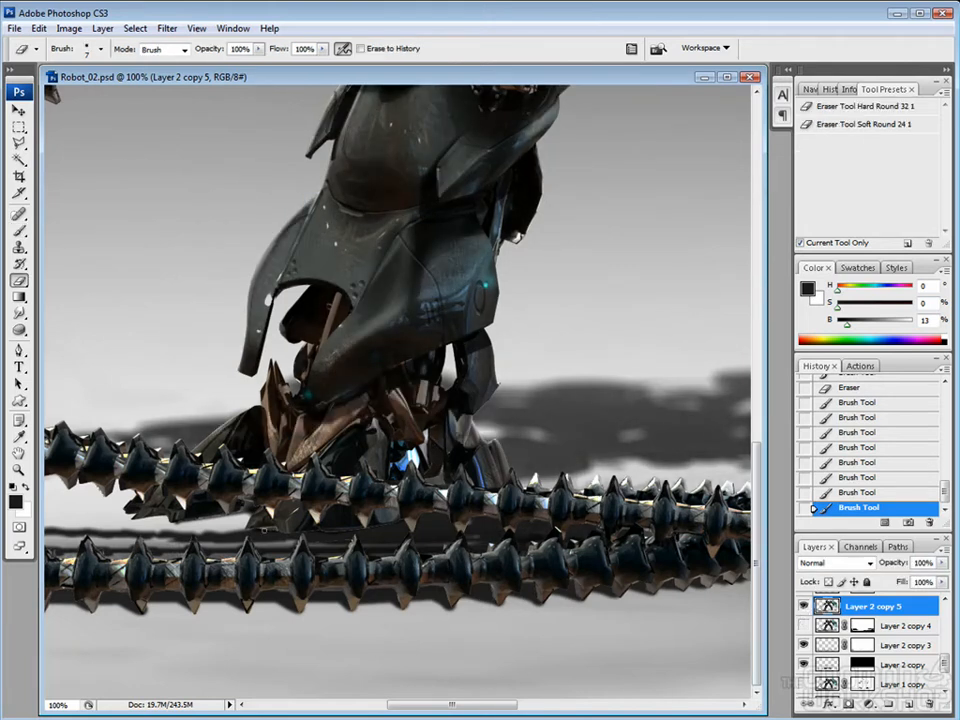
left_click_drag(258, 530, 288, 535)
Paint thin contact shadows under the toes of both feet on Layer 2 copy 3 with a small dark brush.
key("b")
left_click(830, 645)
key("bracketright")
left_click_drag(132, 516, 176, 517)
left_click_drag(158, 519, 205, 517)
left_click_drag(178, 521, 252, 511)
key("space")
left_click_drag(738, 513, 400, 513)
left_click_drag(742, 513, 402, 513)
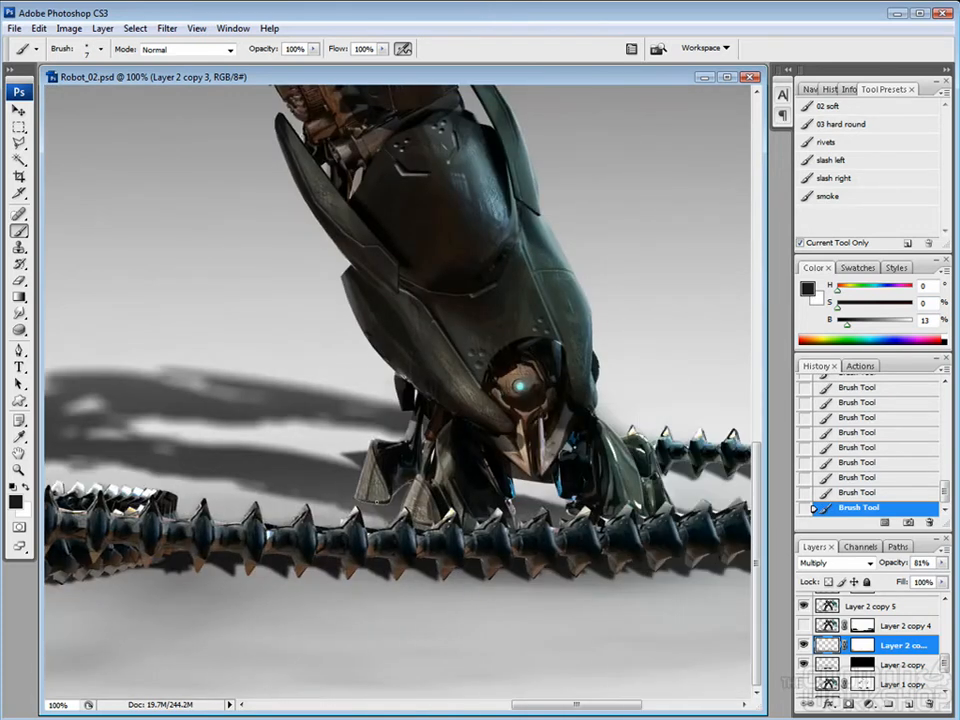
Try erasing the edge beneath the toe on Layer 2 copy 5, undo it, and reselect Layer 2 copy 3.
left_click(829, 607)
key("e")
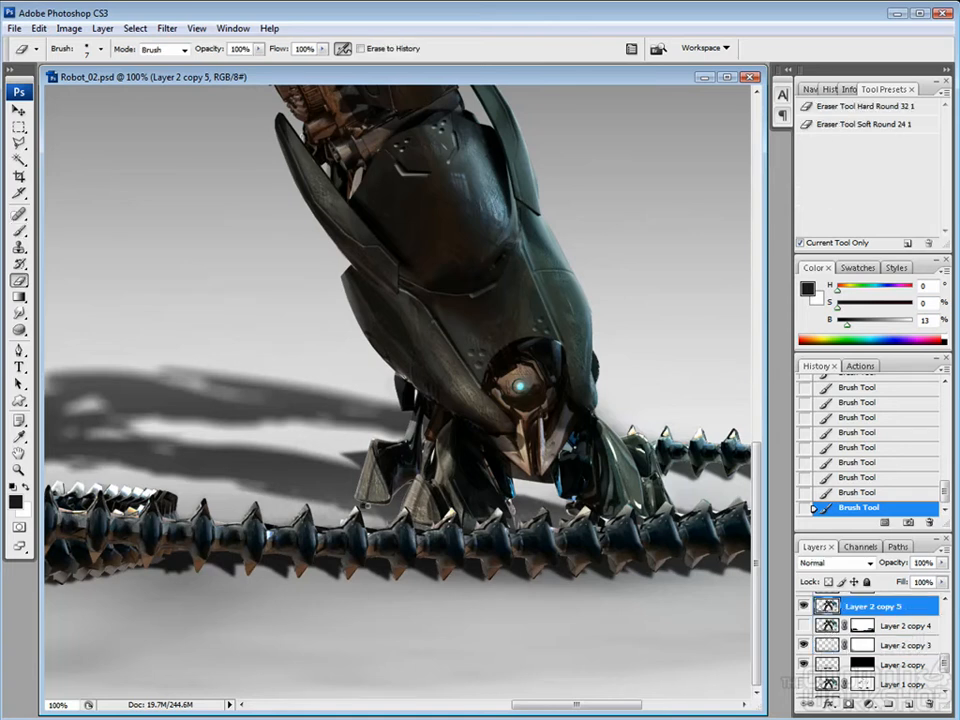
left_click_drag(365, 506, 382, 506)
key("ctrl+z")
left_click(373, 494, "ctrl")
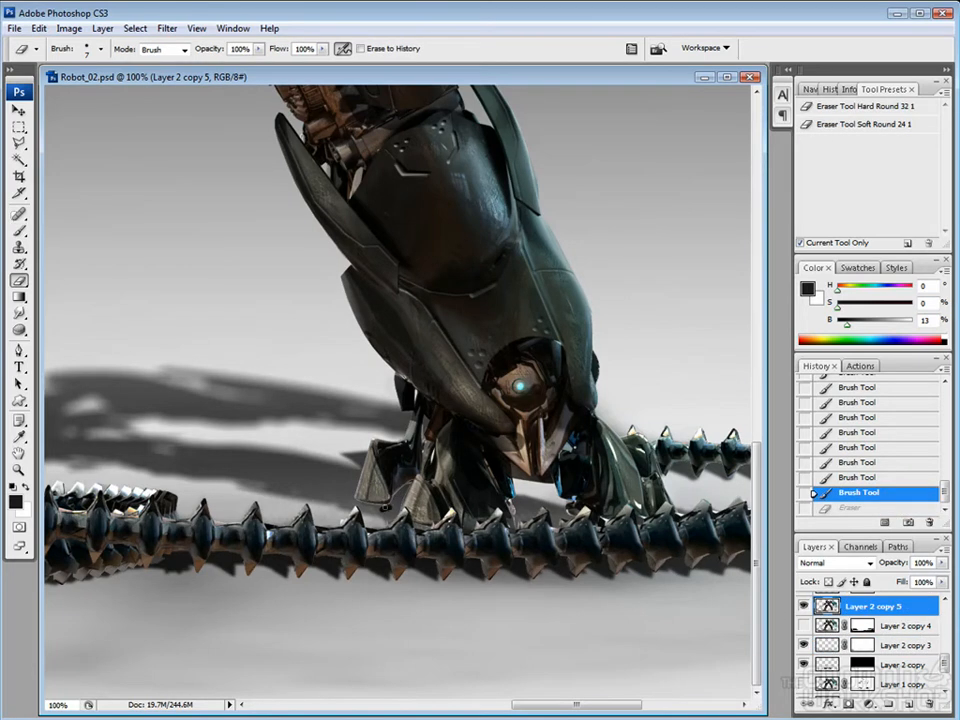
left_click(369, 627, "ctrl")
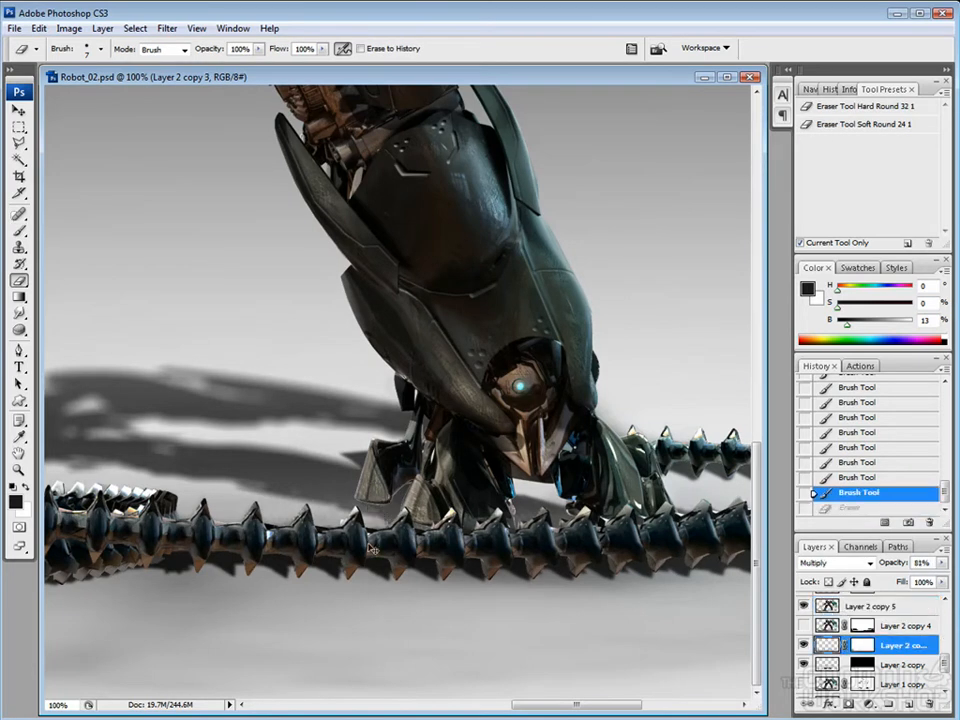
Check the whole robot image and select the eye blur layer.
key("ctrl+0")
key("ctrl+minus")
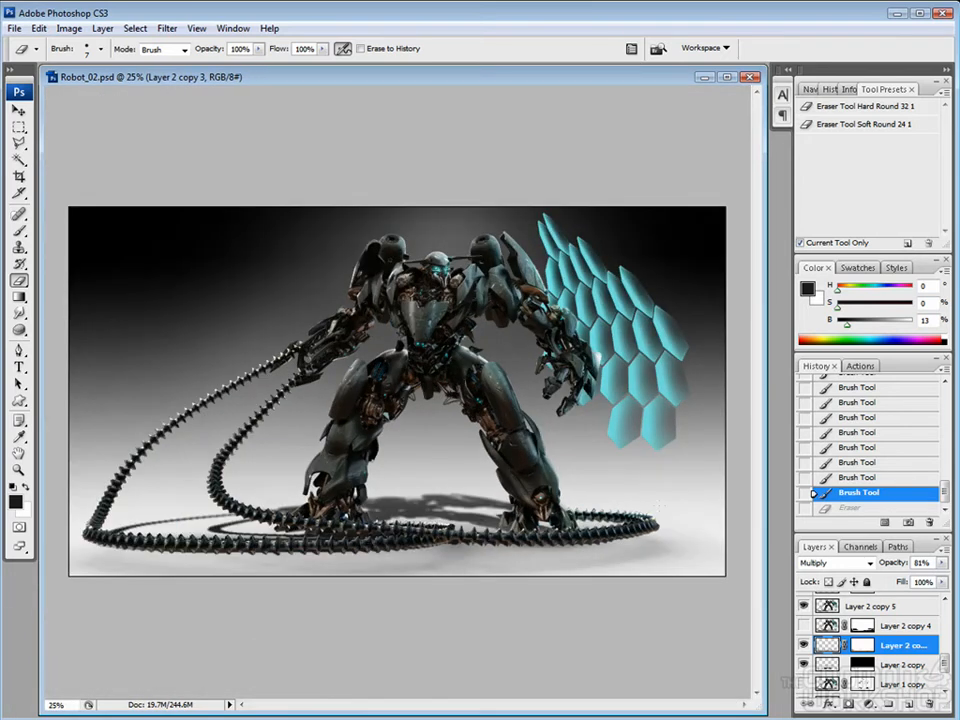
key("ctrl+plus")
left_click_drag(474, 468, 496, 551)
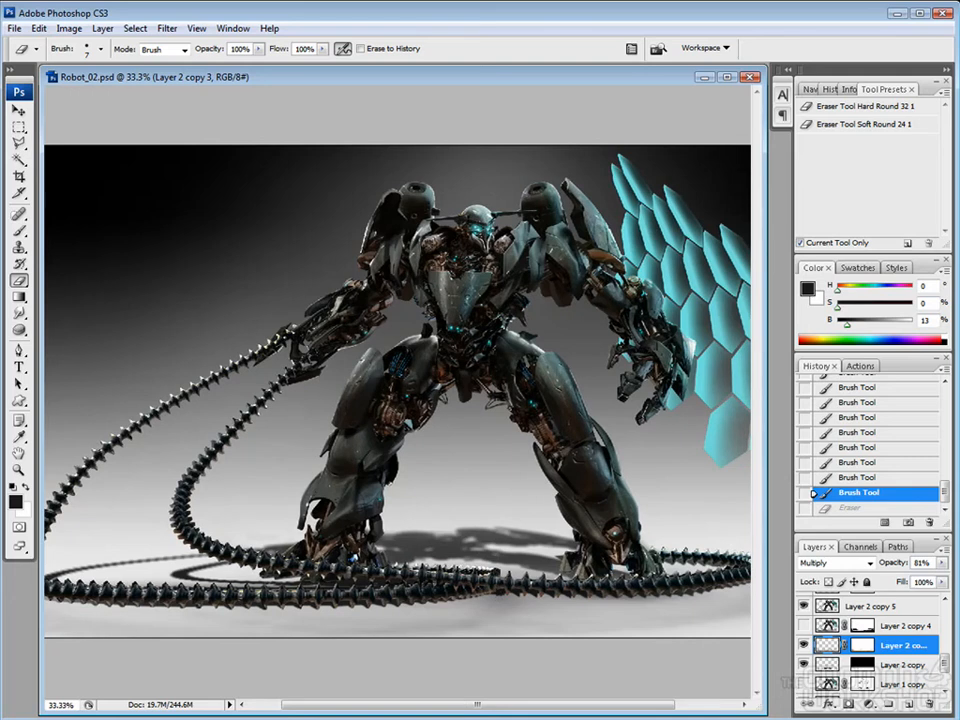
key("ctrl+minus")
scroll(943, 660, "up", 5)
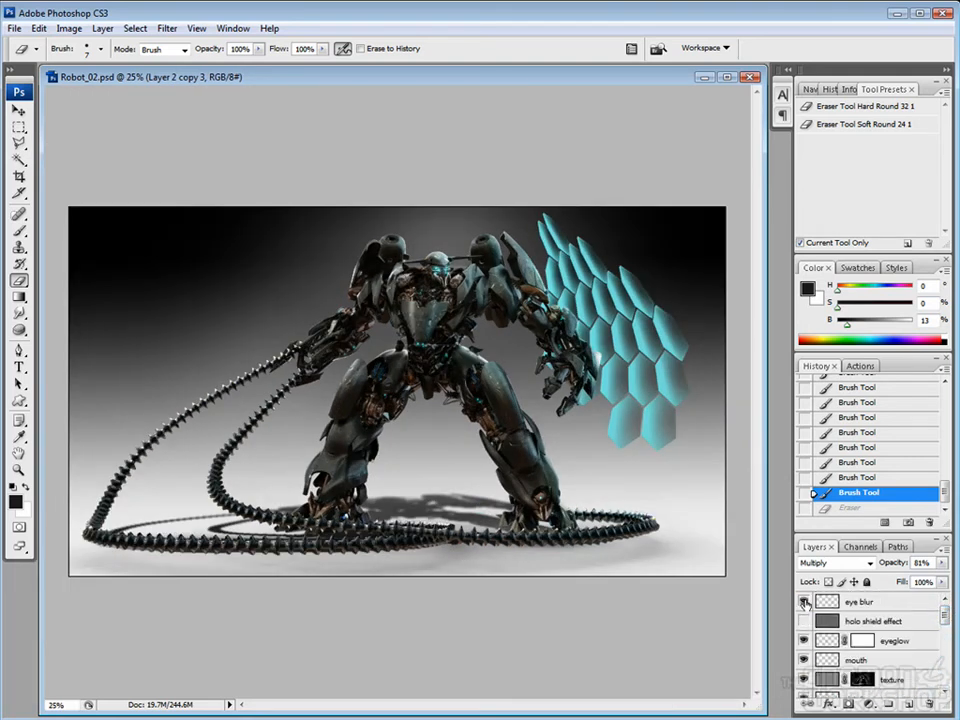
left_click(828, 606)
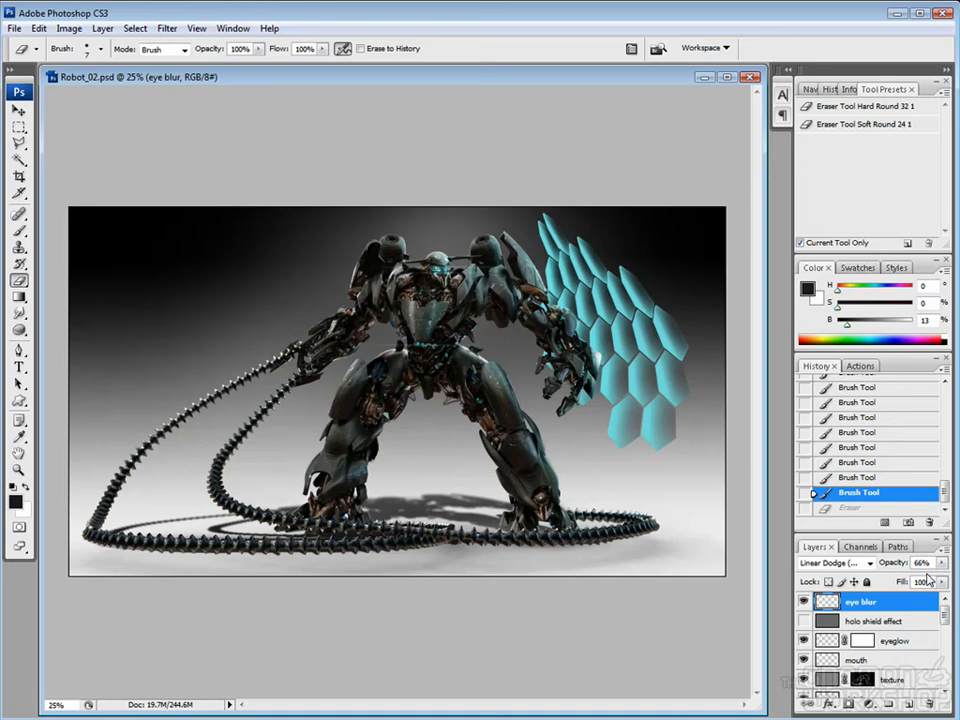